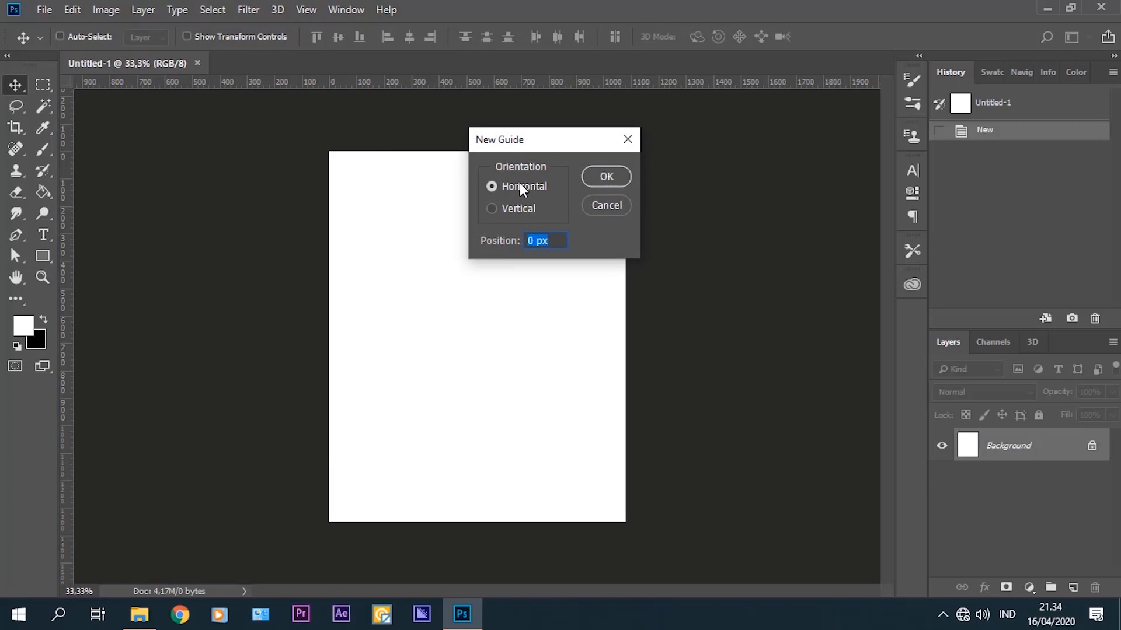
Add two horizontal guides to the canvas, one at 135 px and one at 1215 px.
{"action": "left_click_drag", "start_coordinate": [550, 240], "coordinate": [533, 241]}
{"action": "type", "text": "135"}
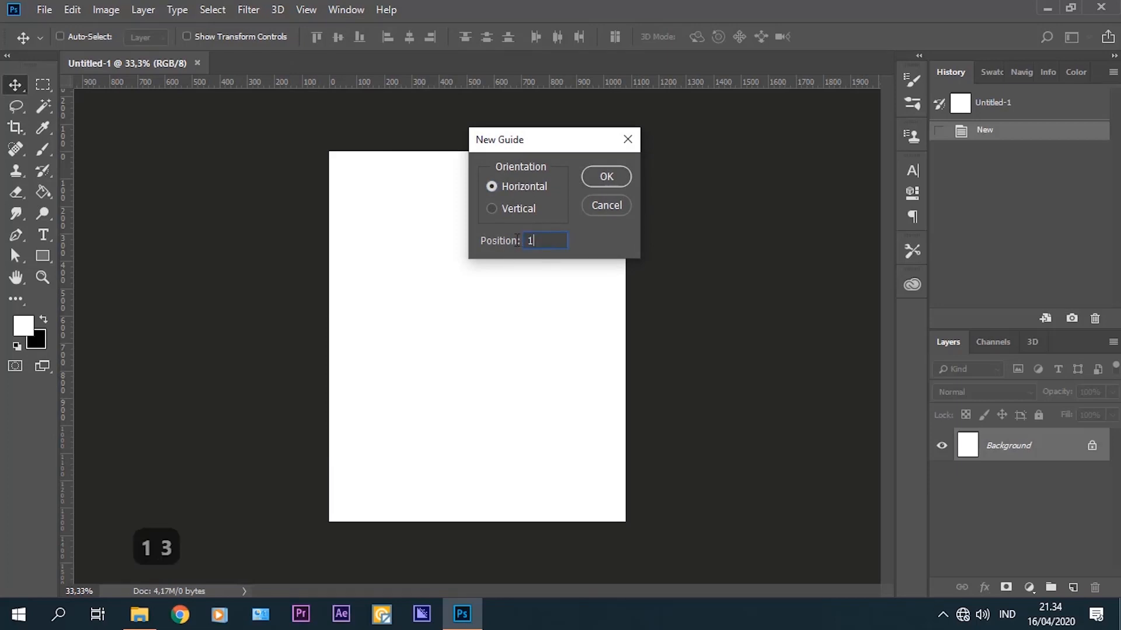
{"action": "left_click", "coordinate": [601, 175]}
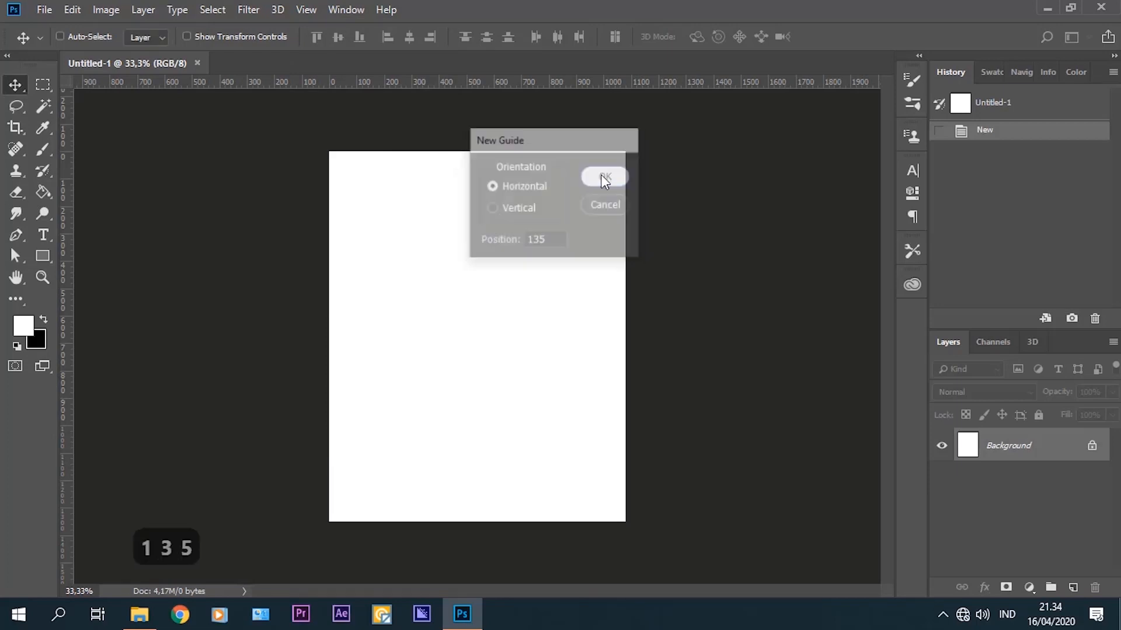
{"action": "left_click", "coordinate": [306, 9]}
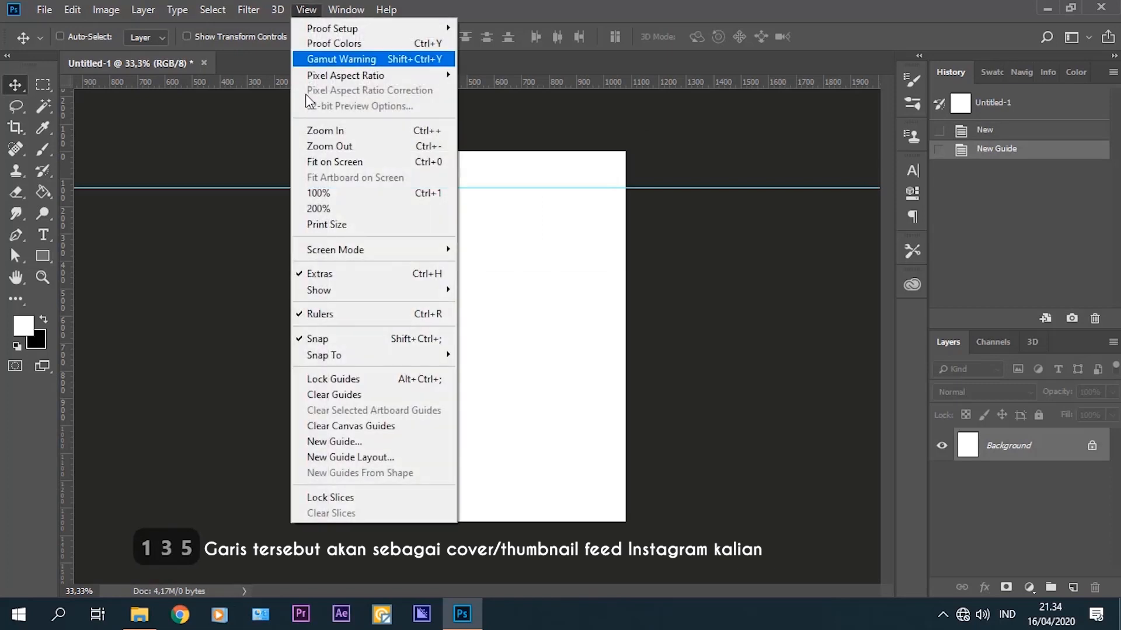
{"action": "left_click", "coordinate": [357, 442]}
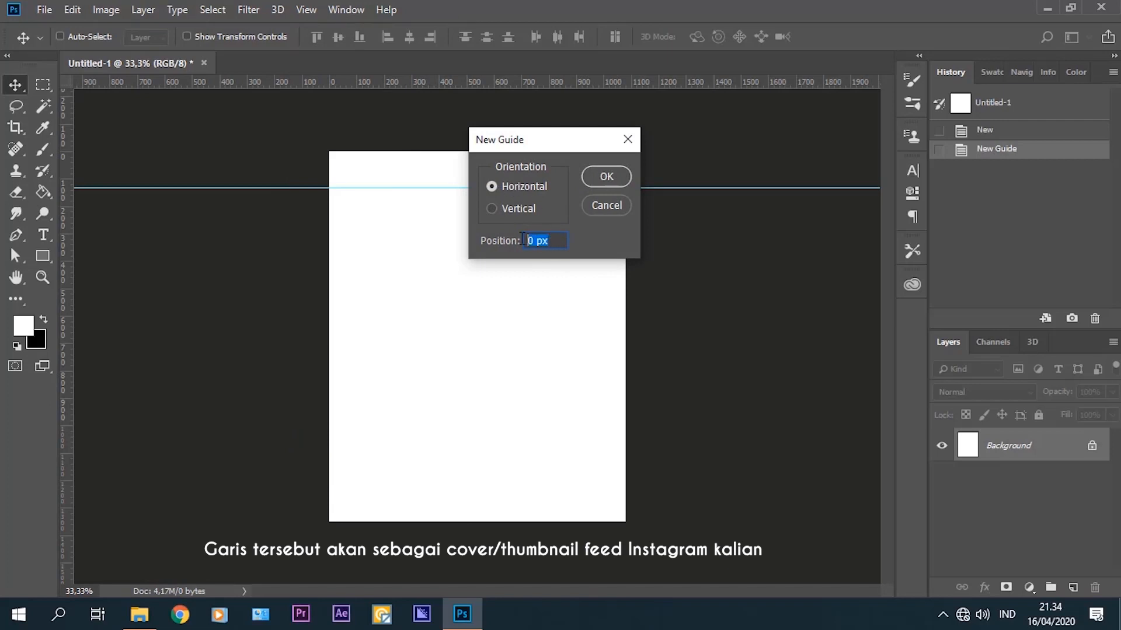
{"action": "type", "text": "1215"}
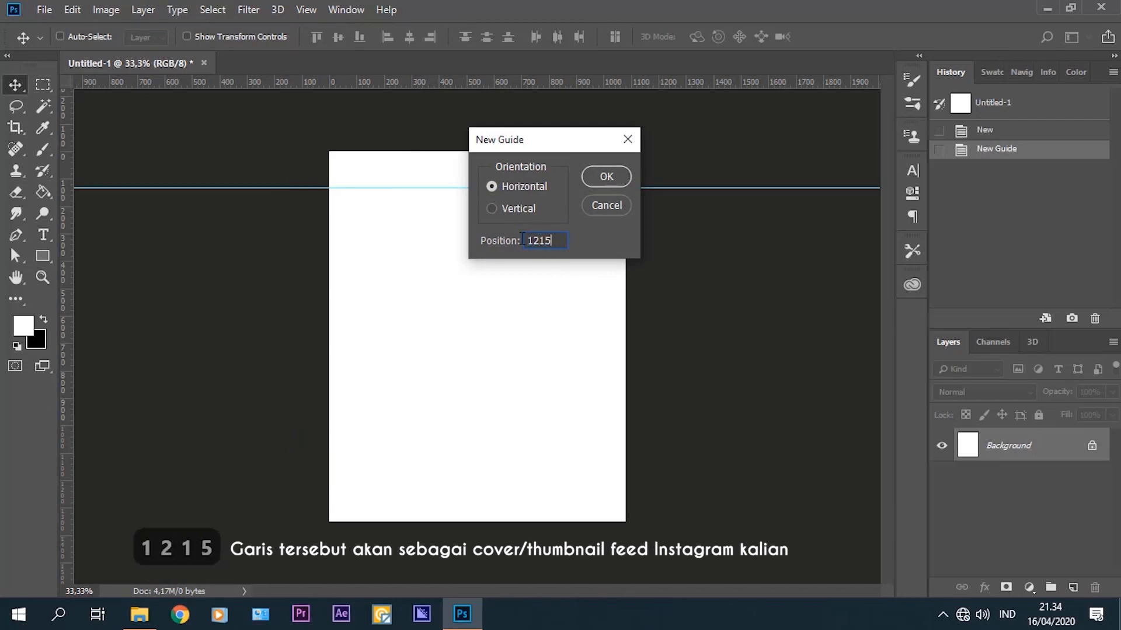
{"action": "left_click", "coordinate": [604, 178]}
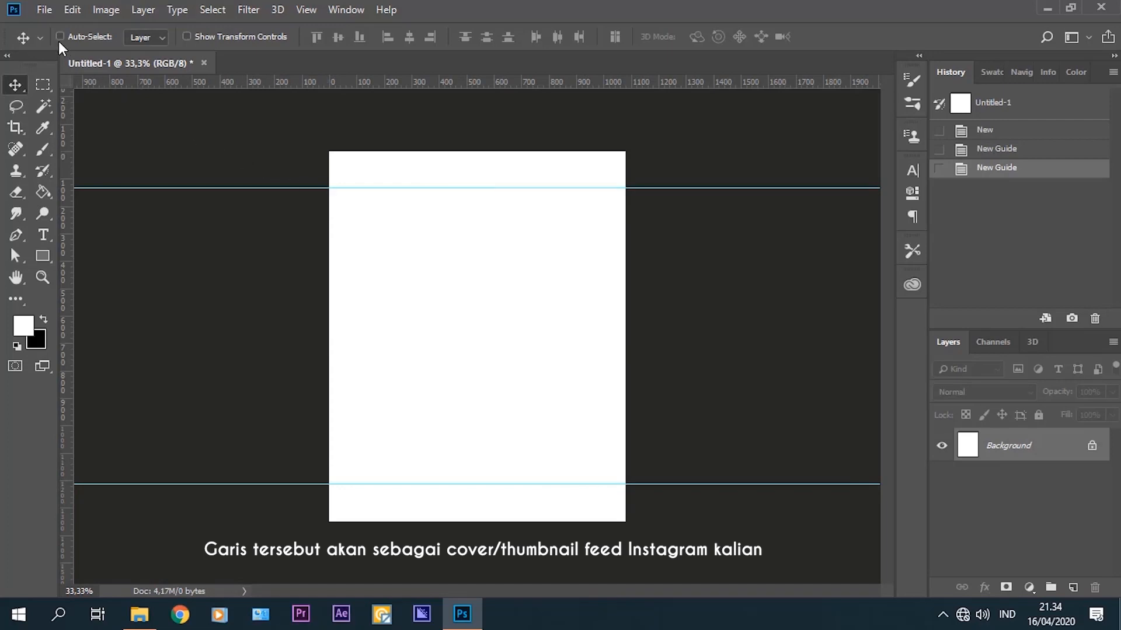
Place the Hologram Plastic image as an embedded object and enlarge it to cover the whole canvas.
{"action": "left_click", "coordinate": [45, 10]}
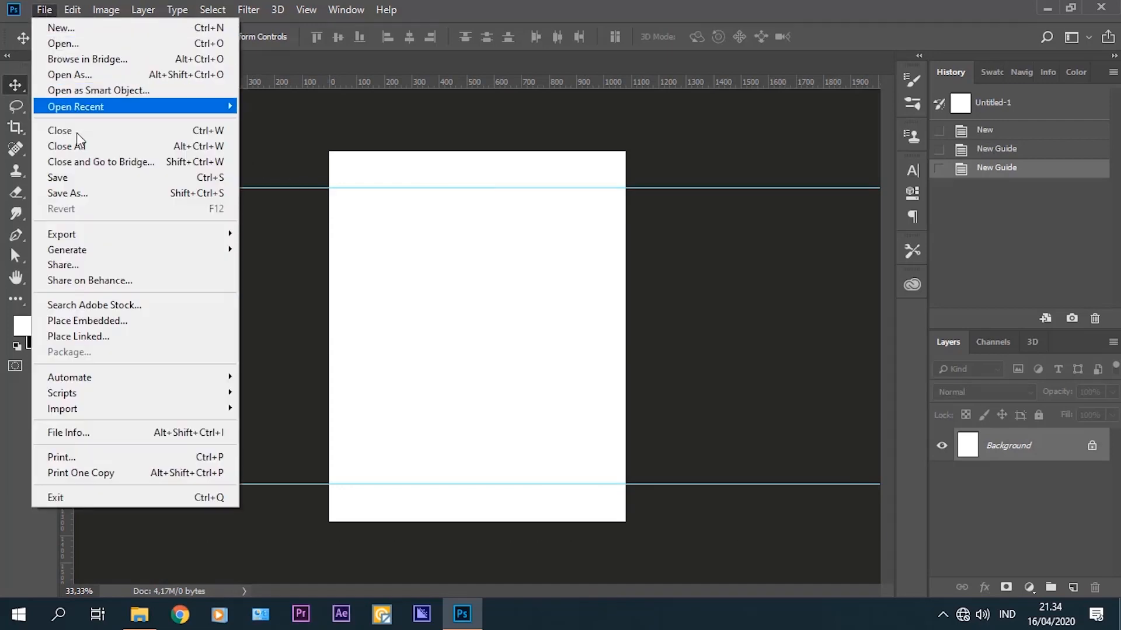
{"action": "left_click", "coordinate": [142, 322]}
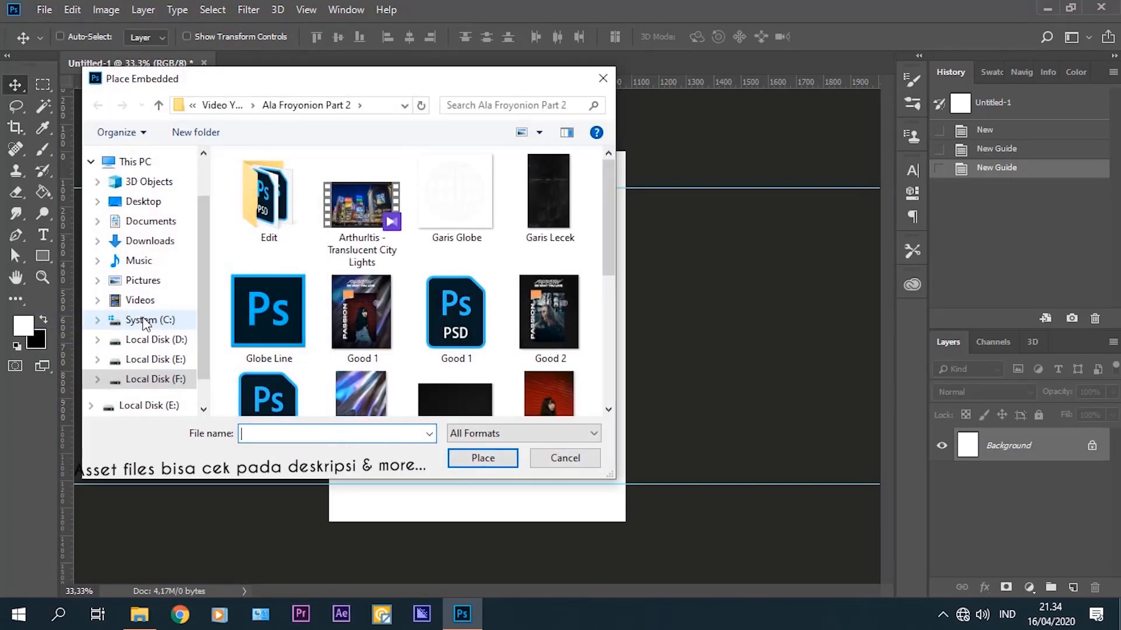
{"action": "left_click_drag", "start_coordinate": [609, 236], "coordinate": [610, 296]}
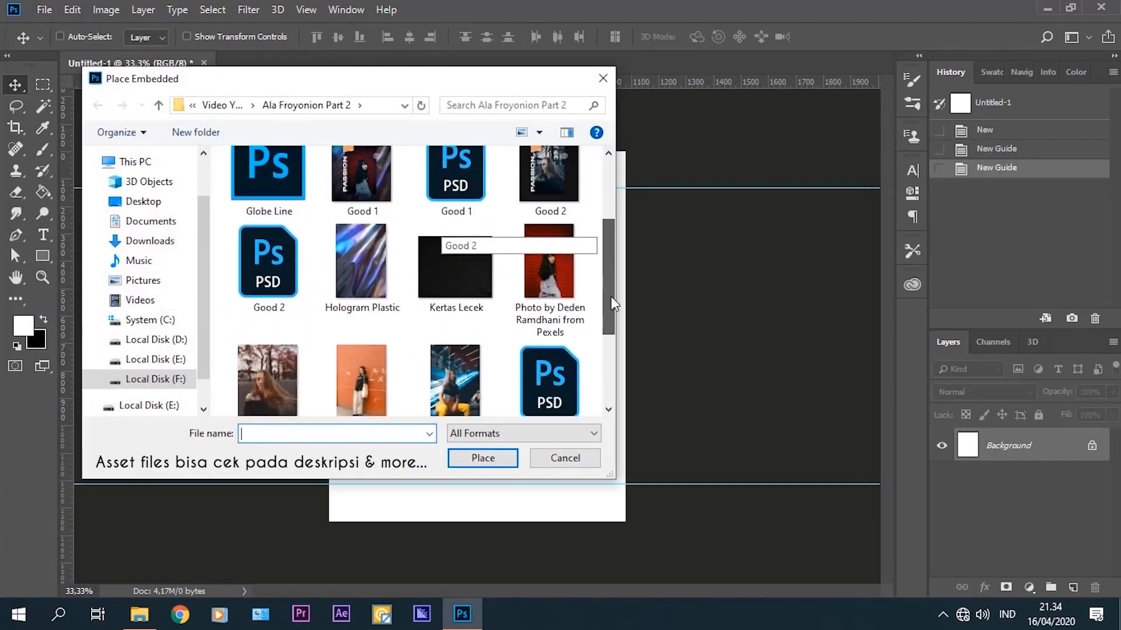
{"action": "left_click", "coordinate": [359, 283]}
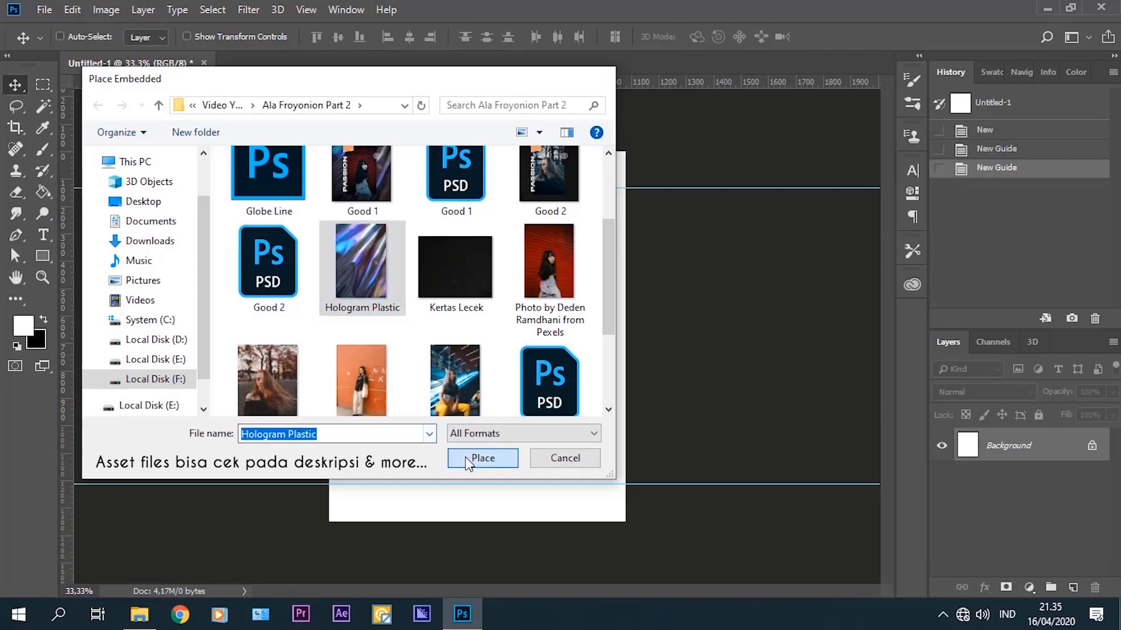
{"action": "left_click", "coordinate": [470, 459]}
{"action": "left_click_drag", "start_coordinate": [594, 159], "coordinate": [631, 106]}
{"action": "left_click_drag", "start_coordinate": [553, 374], "coordinate": [554, 344]}
{"action": "left_click", "coordinate": [573, 38]}
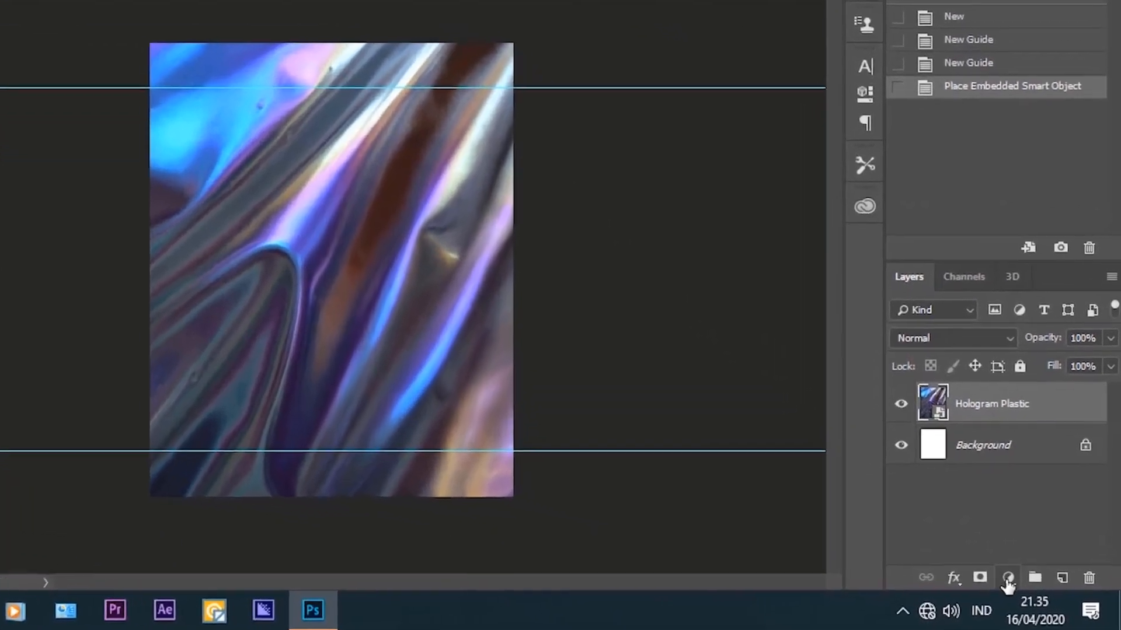
Add a gradient fill layer above the Hologram Plastic image with Radial style and Reverse enabled.
{"action": "left_click", "coordinate": [1007, 578]}
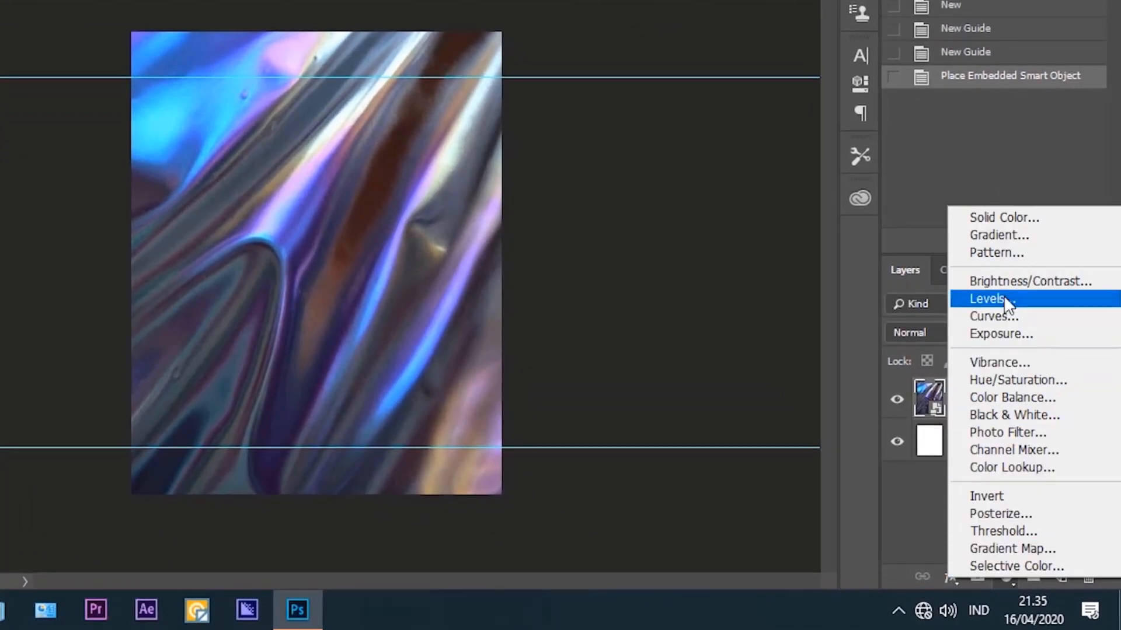
{"action": "left_click", "coordinate": [1018, 232]}
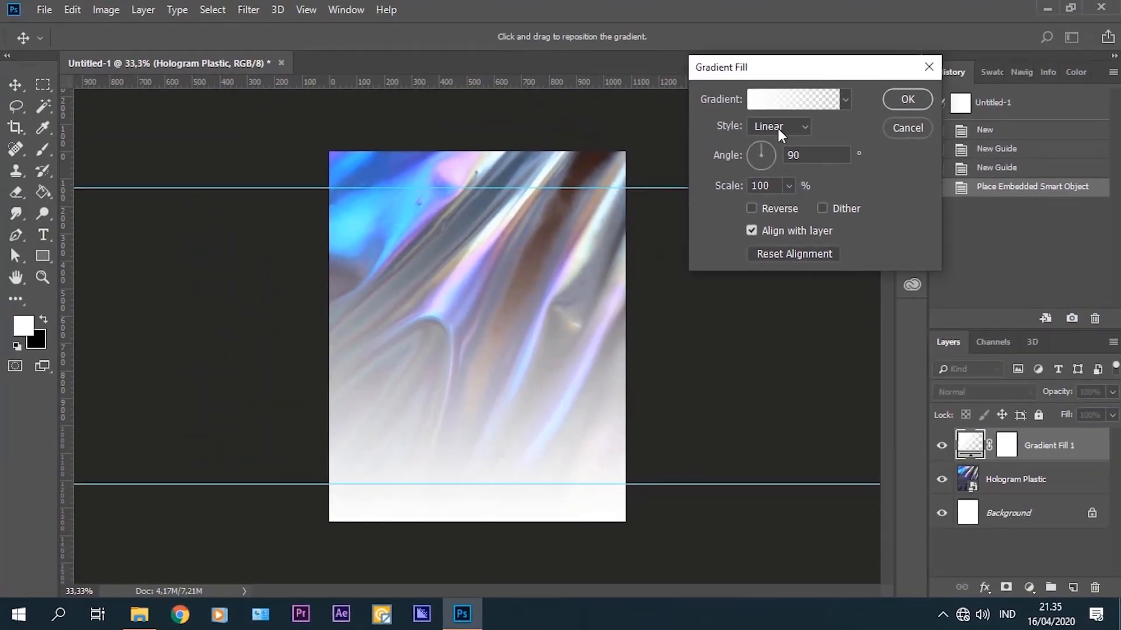
{"action": "left_click", "coordinate": [779, 129]}
{"action": "left_click", "coordinate": [765, 159]}
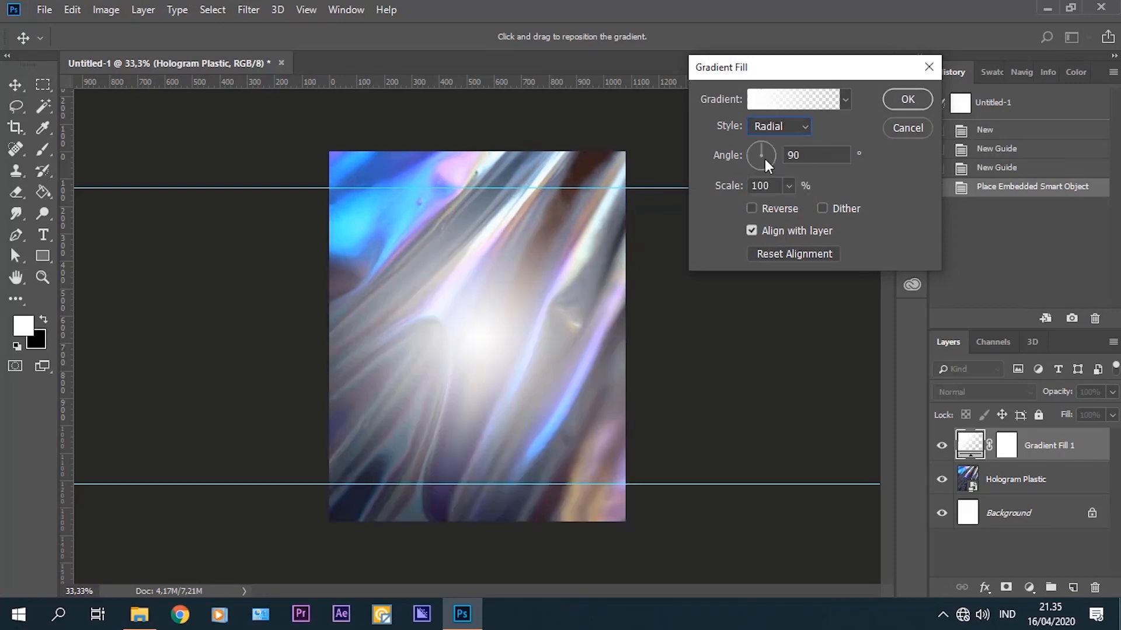
{"action": "left_click", "coordinate": [764, 211]}
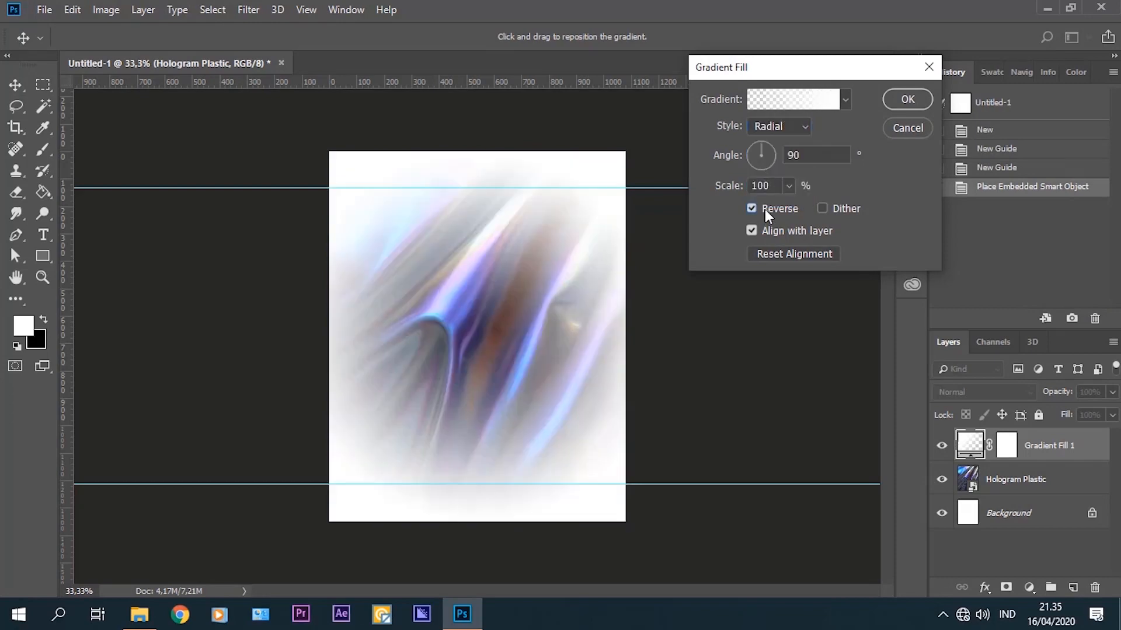
Change both colour stops of the fill's gradient to black (000000) and accept the edited gradient.
{"action": "left_click", "coordinate": [801, 98]}
{"action": "left_click", "coordinate": [626, 372]}
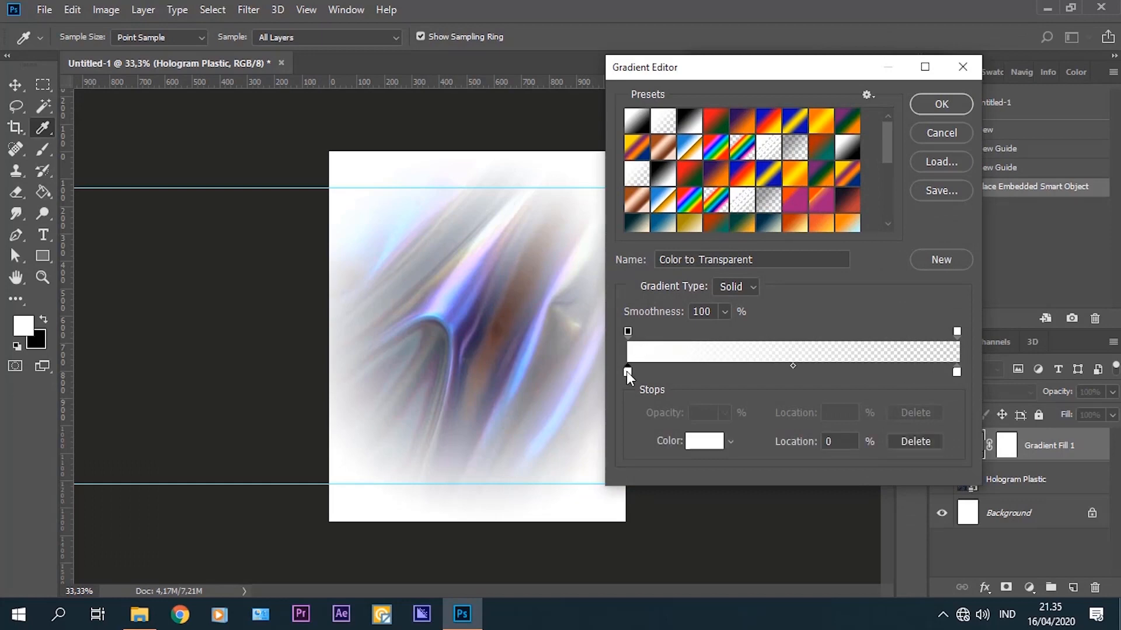
{"action": "left_click", "coordinate": [700, 442]}
{"action": "left_click_drag", "start_coordinate": [687, 333], "coordinate": [658, 375]}
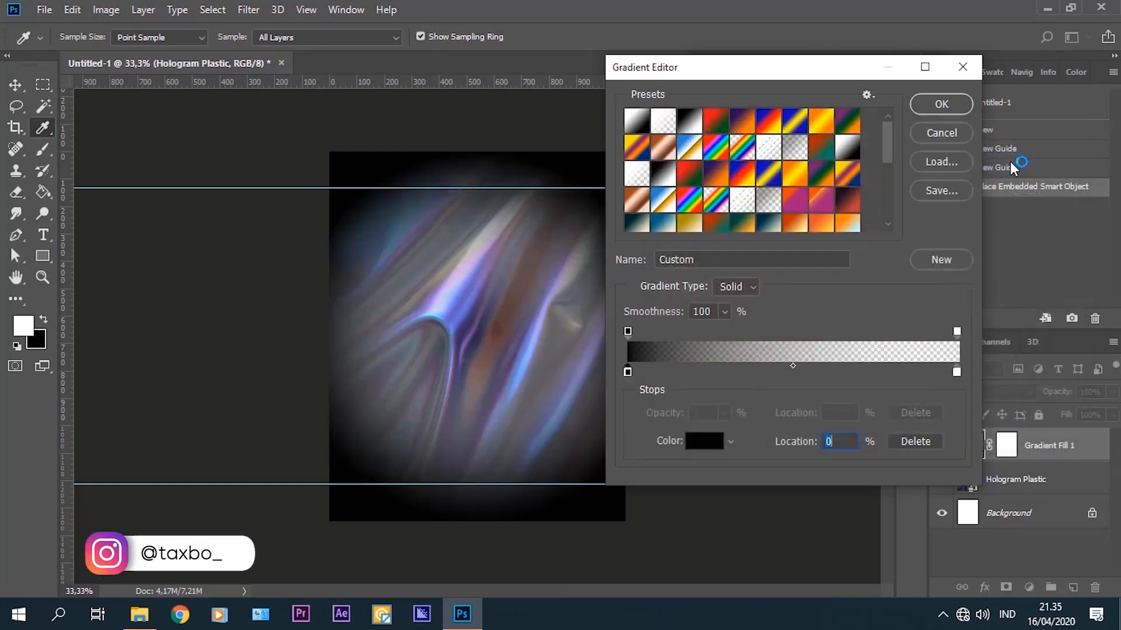
{"action": "left_click", "coordinate": [1009, 161]}
{"action": "left_click", "coordinate": [957, 371]}
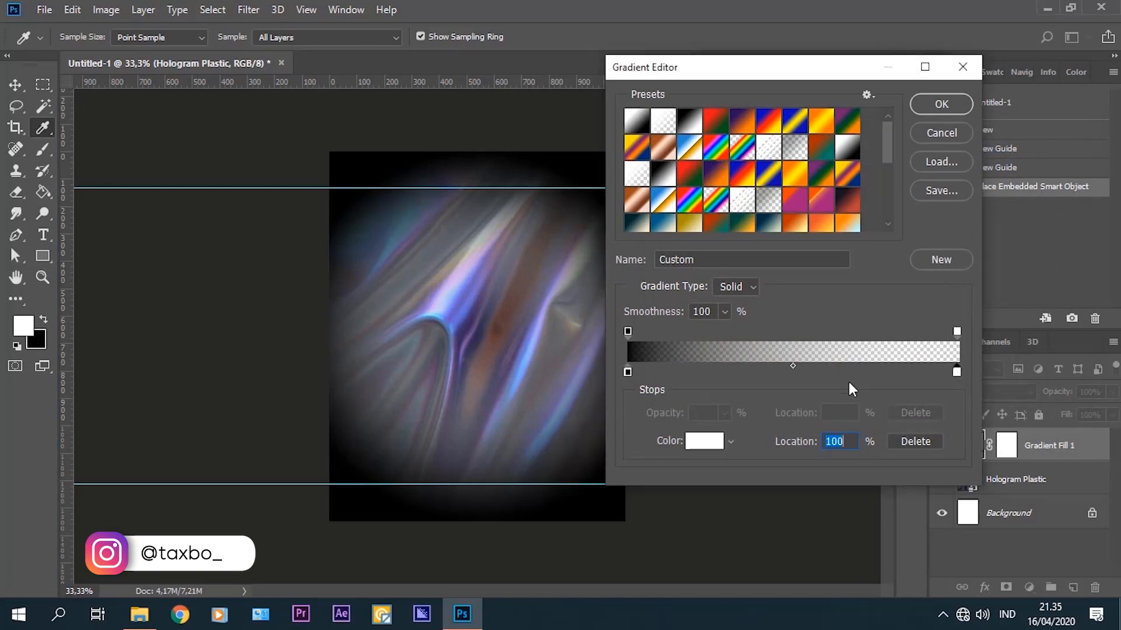
{"action": "left_click", "coordinate": [711, 447]}
{"action": "left_click_drag", "start_coordinate": [661, 365], "coordinate": [652, 389]}
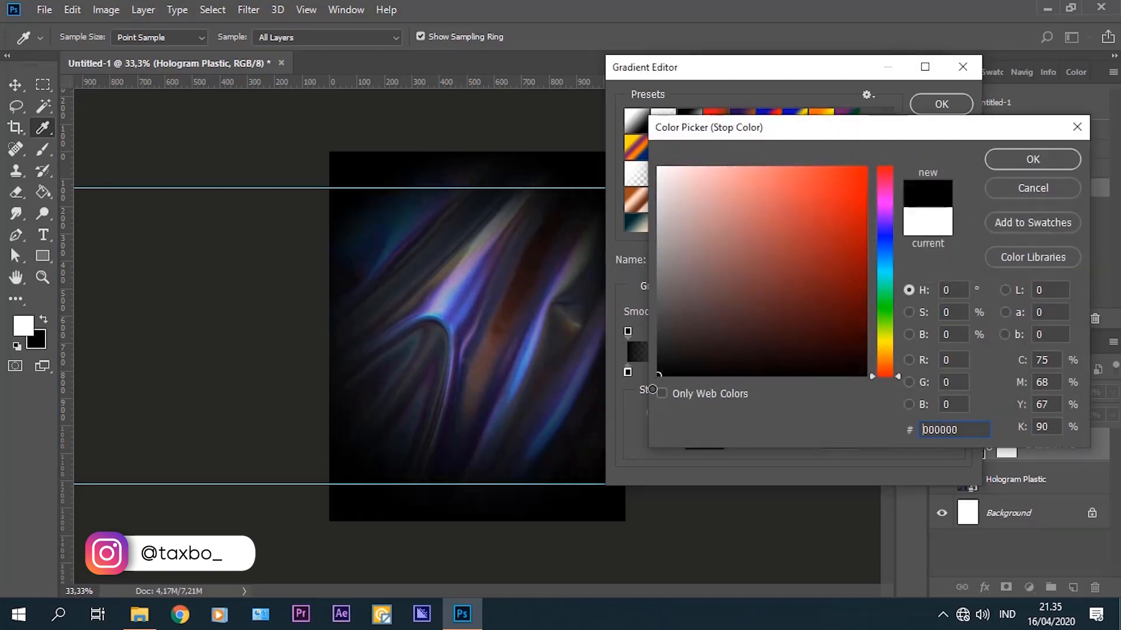
{"action": "left_click", "coordinate": [1017, 164]}
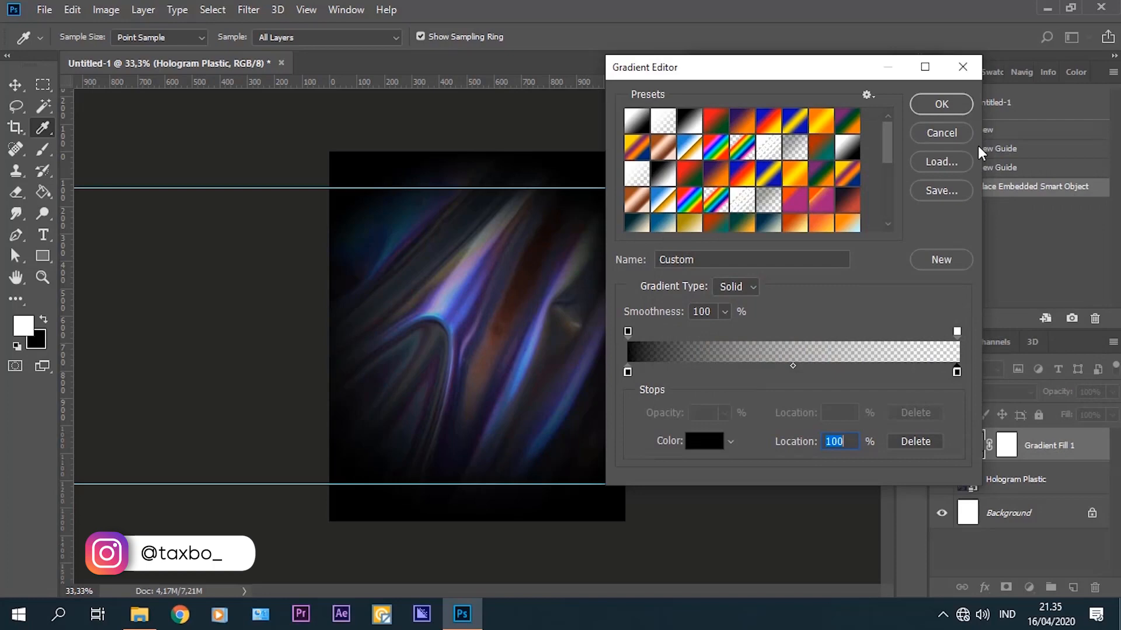
{"action": "left_click", "coordinate": [941, 104]}
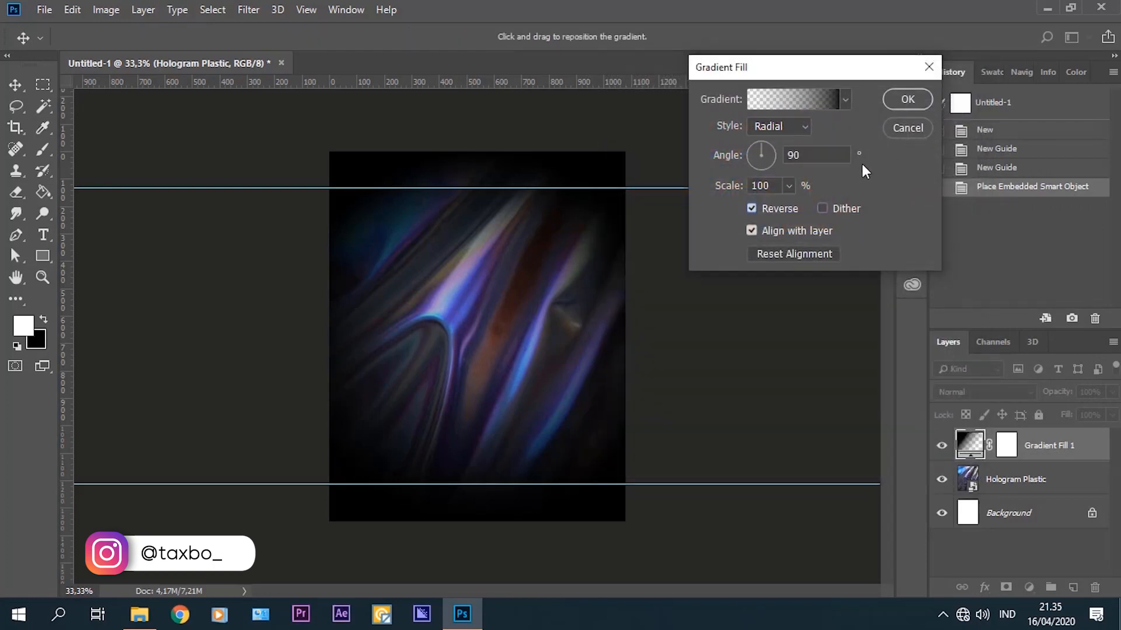
Set the radial gradient fill's scale to 221% and apply the fill.
{"action": "left_click", "coordinate": [791, 187]}
{"action": "left_click_drag", "start_coordinate": [789, 209], "coordinate": [797, 209]}
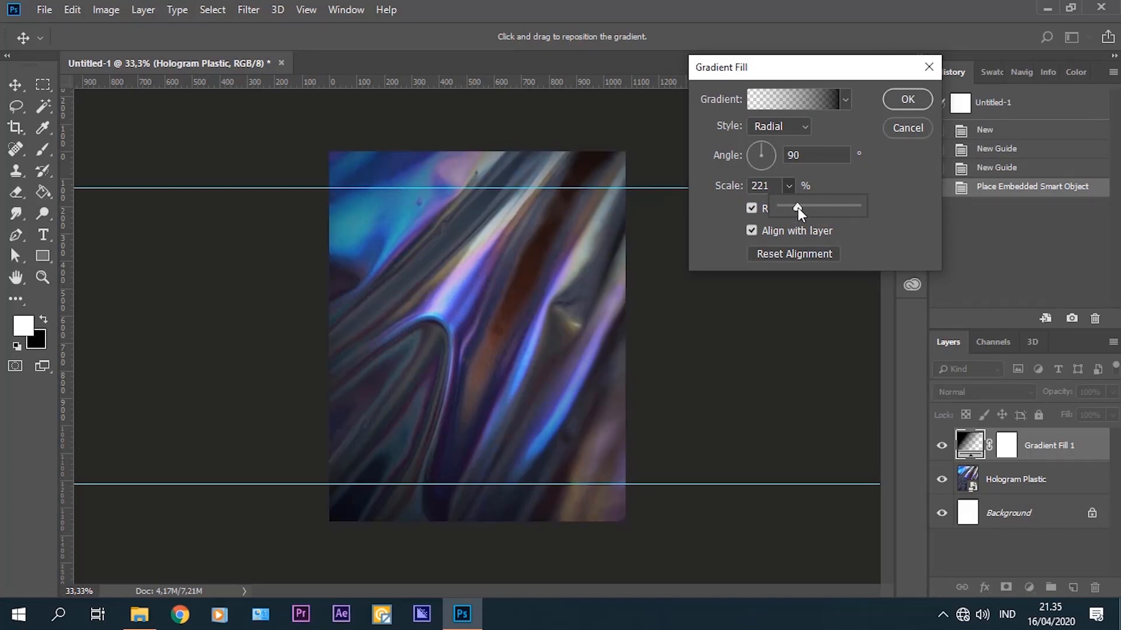
{"action": "left_click", "coordinate": [898, 101]}
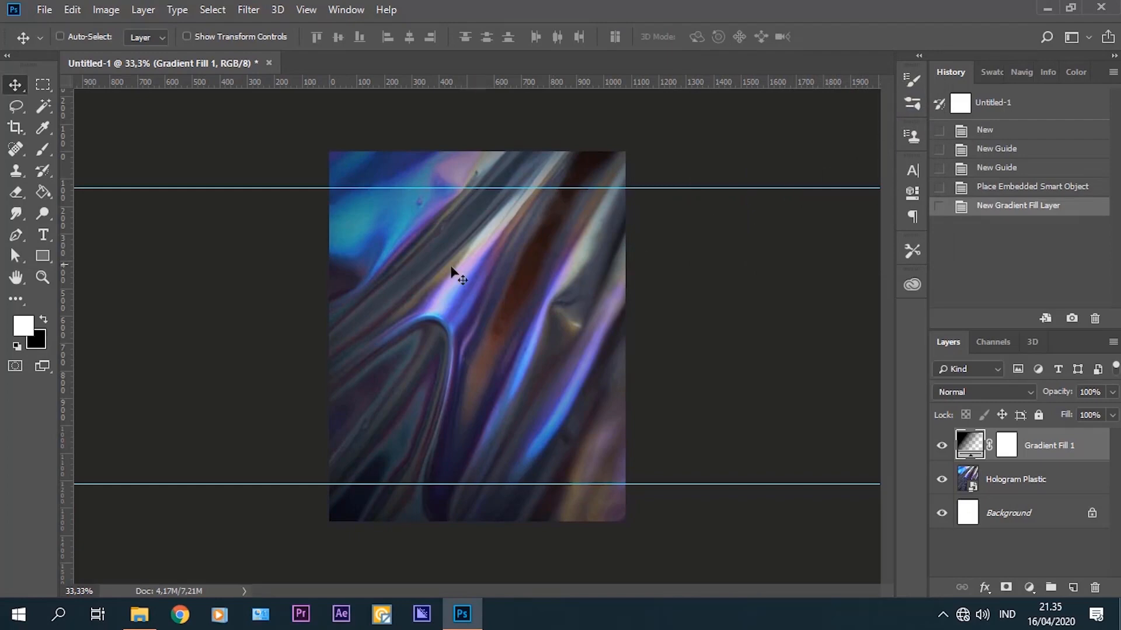
Draw a black rectangle about 543 by 852 px in the middle of the canvas and remove its stroke.
{"action": "left_click", "coordinate": [44, 257]}
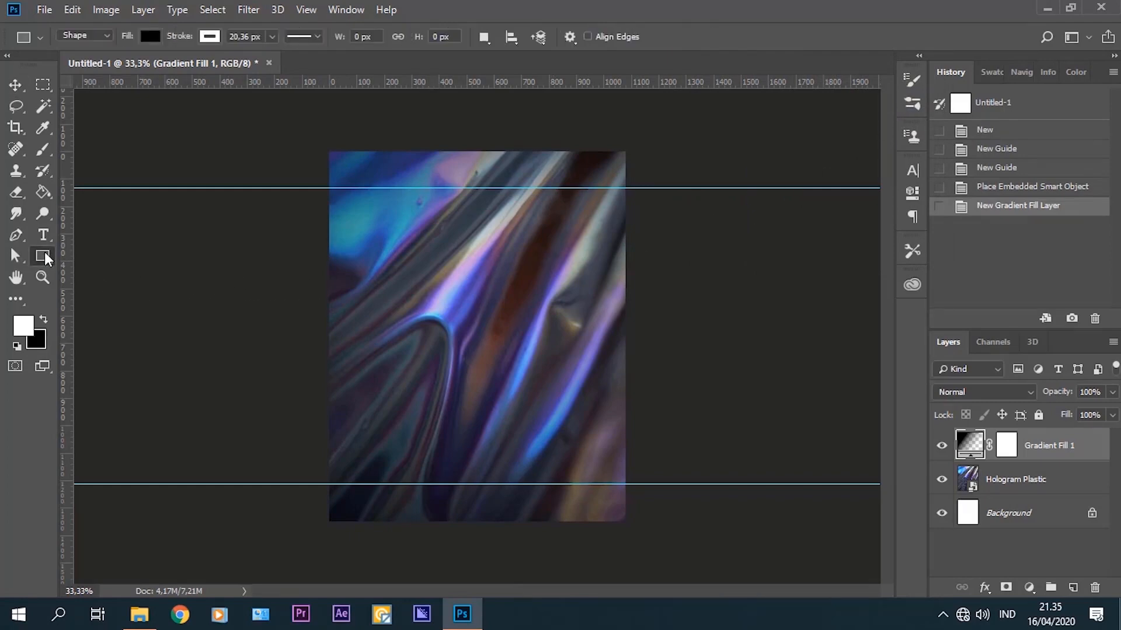
{"action": "mouse_move", "coordinate": [398, 240]}
{"action": "left_mouse_down"}
{"action": "mouse_move", "coordinate": [431, 252]}
{"action": "mouse_move", "coordinate": [534, 372]}
{"action": "mouse_move", "coordinate": [547, 473]}
{"action": "left_mouse_up"}
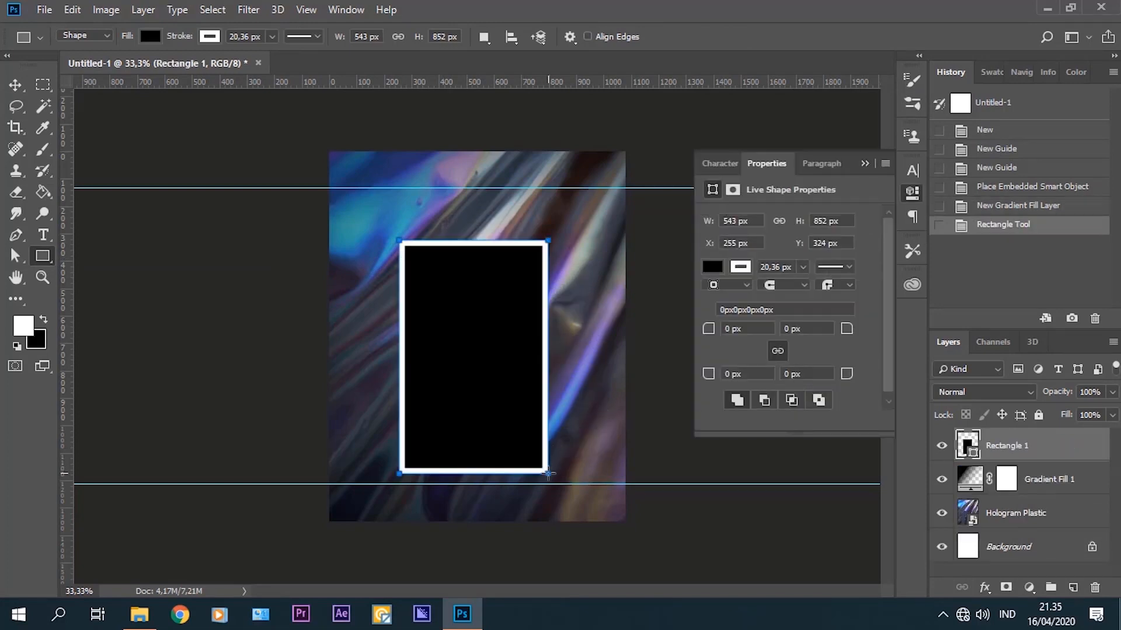
{"action": "left_click", "coordinate": [740, 267]}
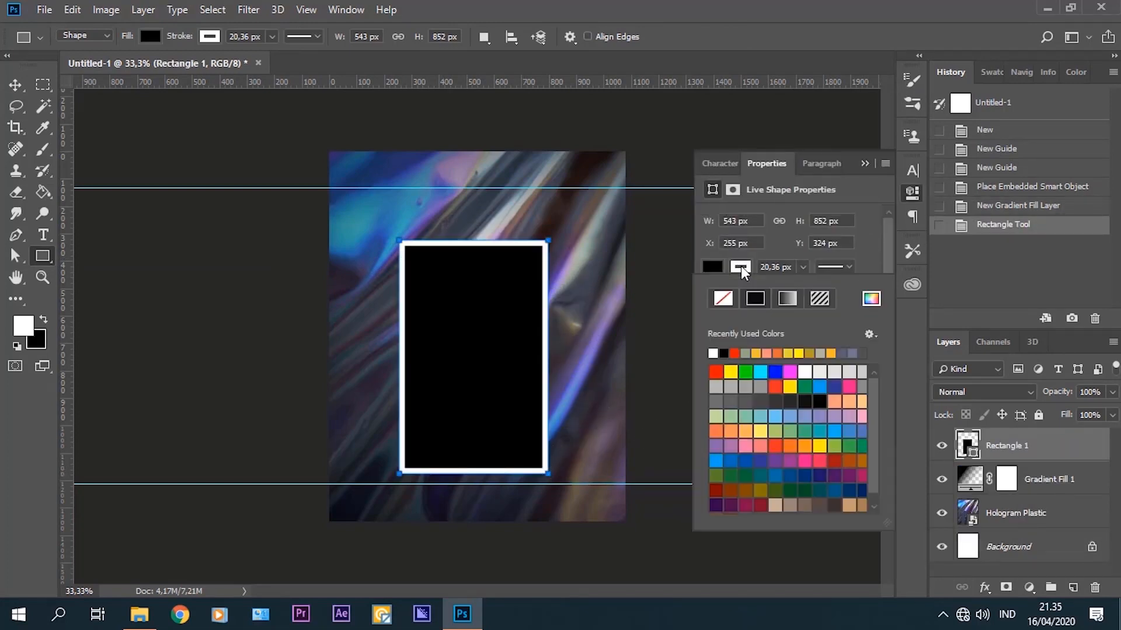
{"action": "left_click", "coordinate": [724, 299]}
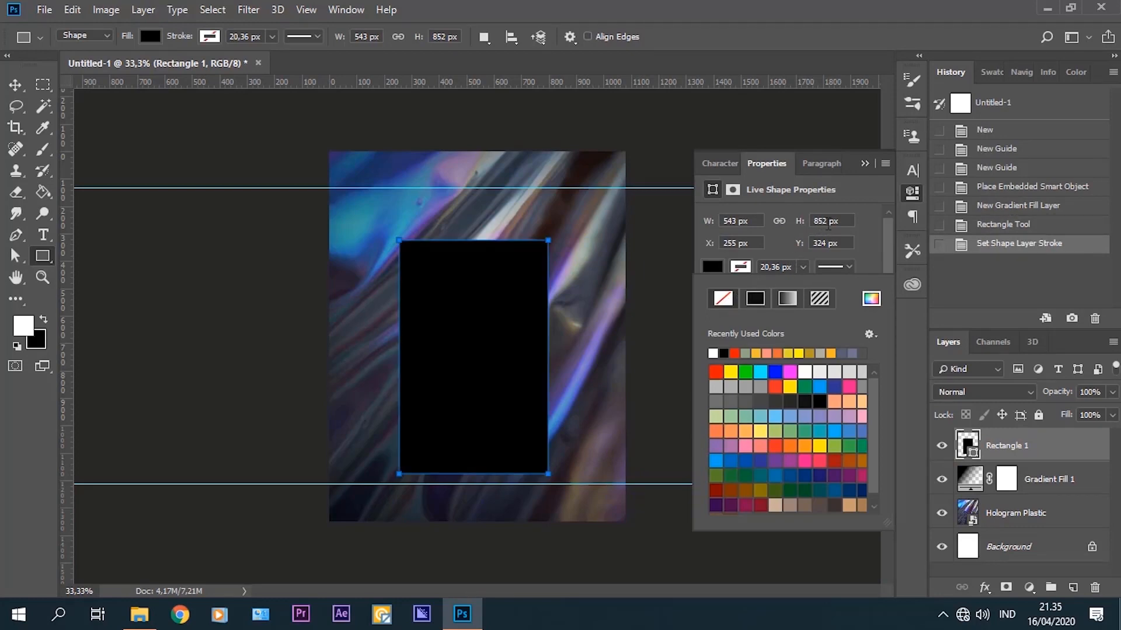
Set the black rectangle's height to 893 px and its width to 576 px.
{"action": "left_click", "coordinate": [828, 222]}
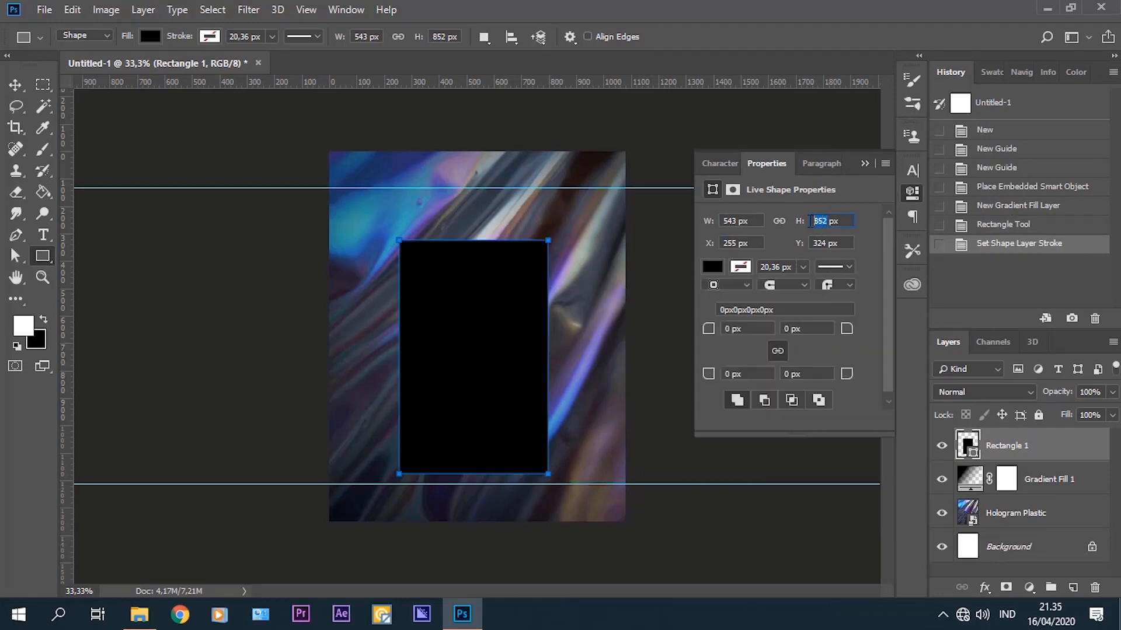
{"action": "type", "text": "893"}
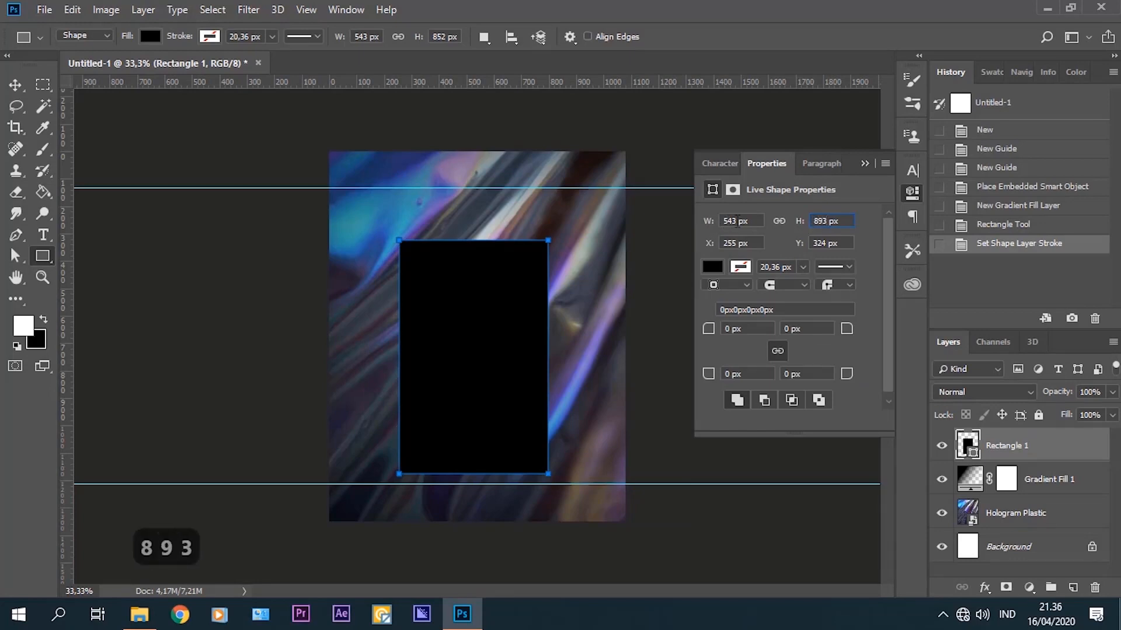
{"action": "left_click", "coordinate": [729, 222]}
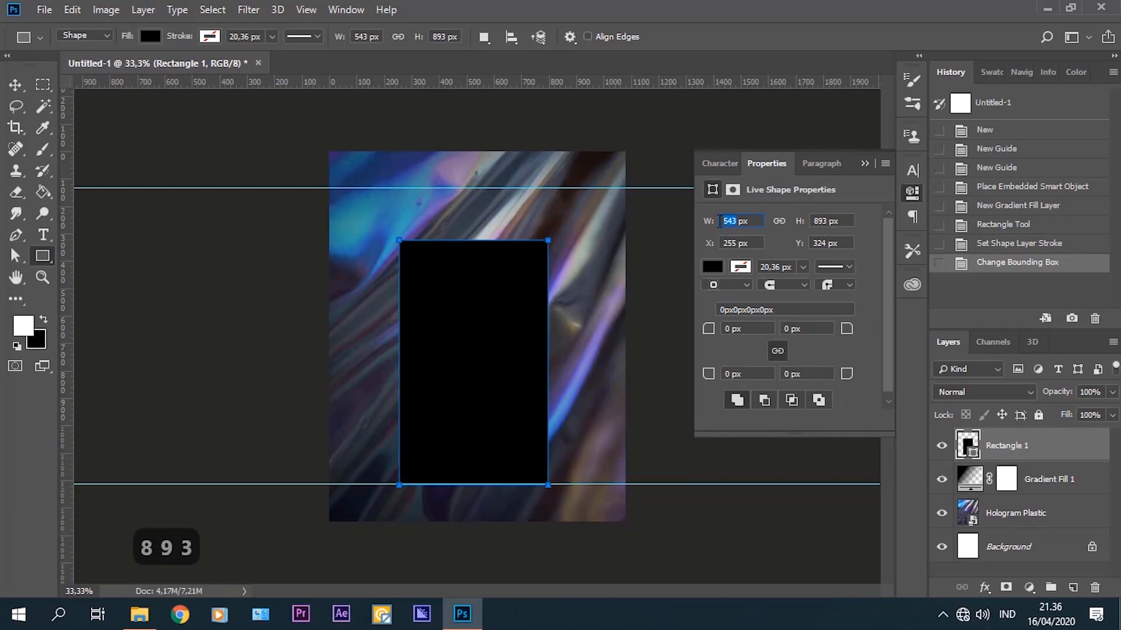
{"action": "type", "text": "576"}
{"action": "key", "text": "Return"}
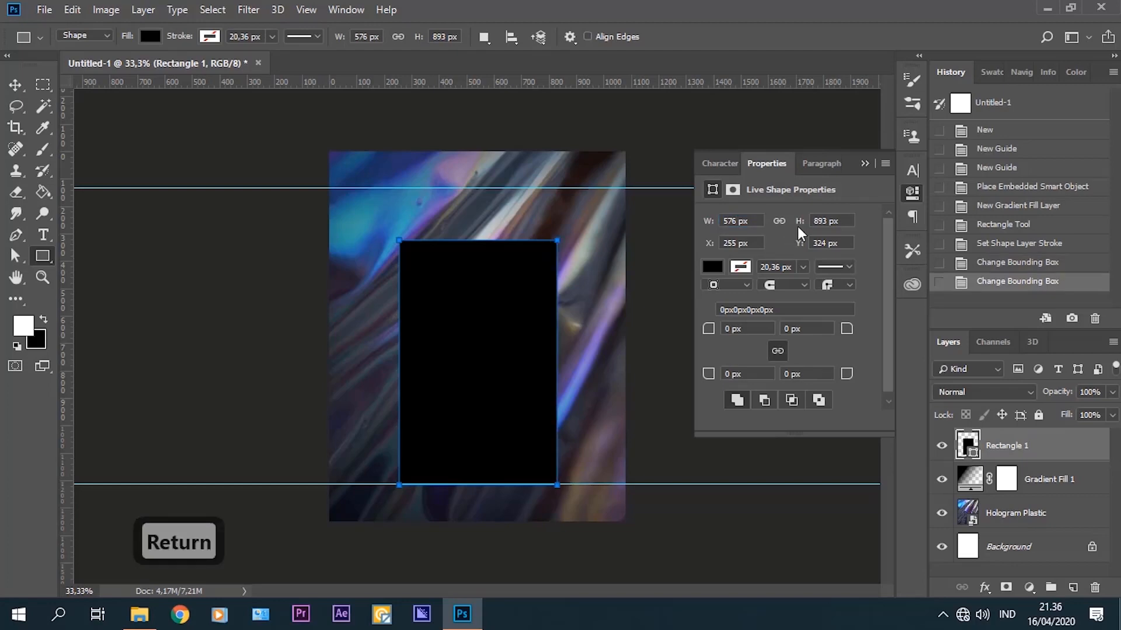
{"action": "left_click", "coordinate": [865, 166]}
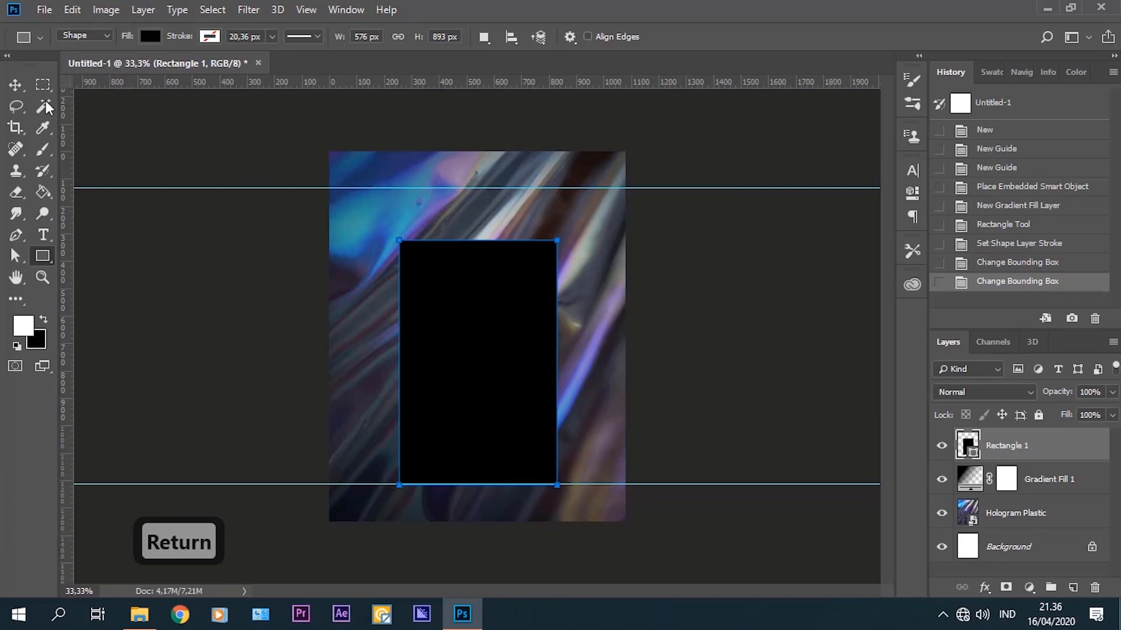
Select the entire canvas and align the black rectangle to its horizontal centre.
{"action": "left_click", "coordinate": [20, 87]}
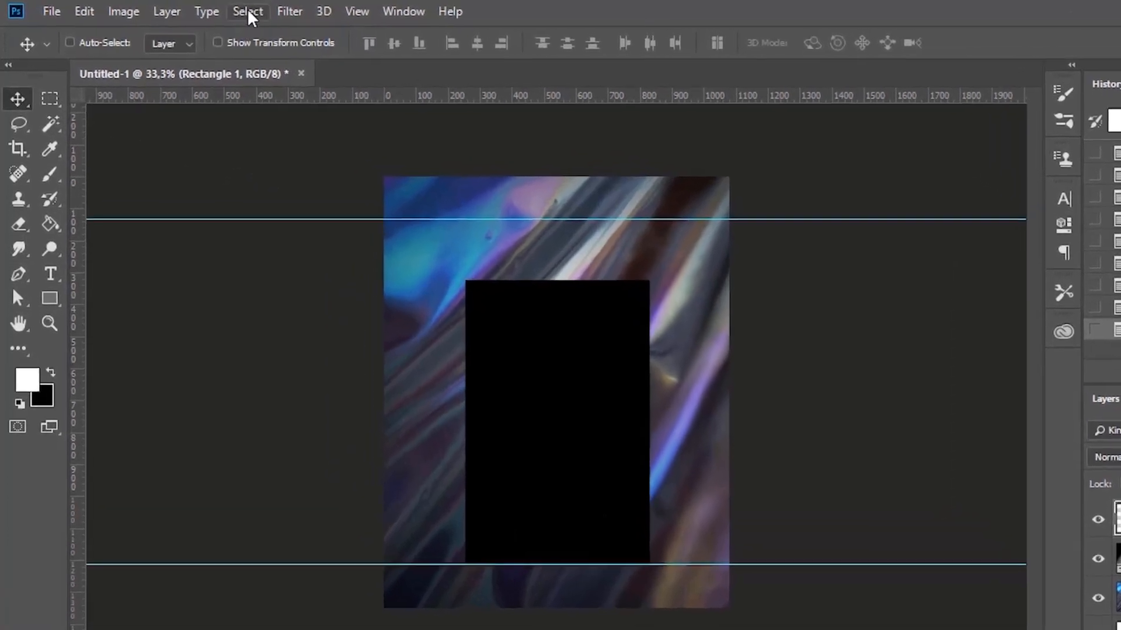
{"action": "left_click", "coordinate": [213, 10]}
{"action": "left_click", "coordinate": [260, 33]}
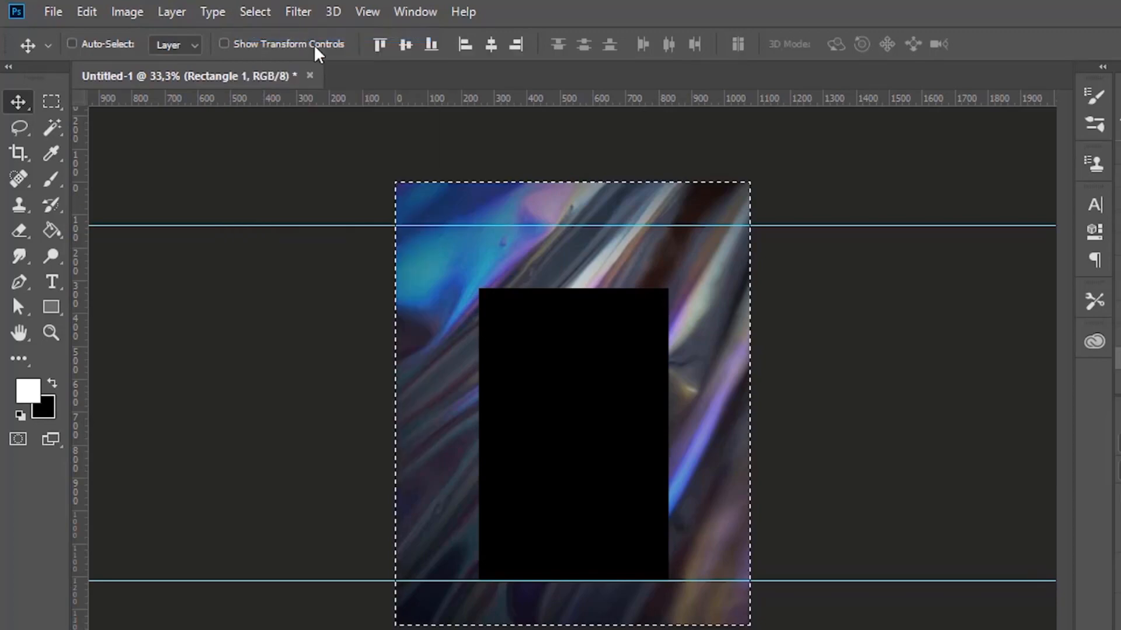
{"action": "left_click", "coordinate": [492, 45]}
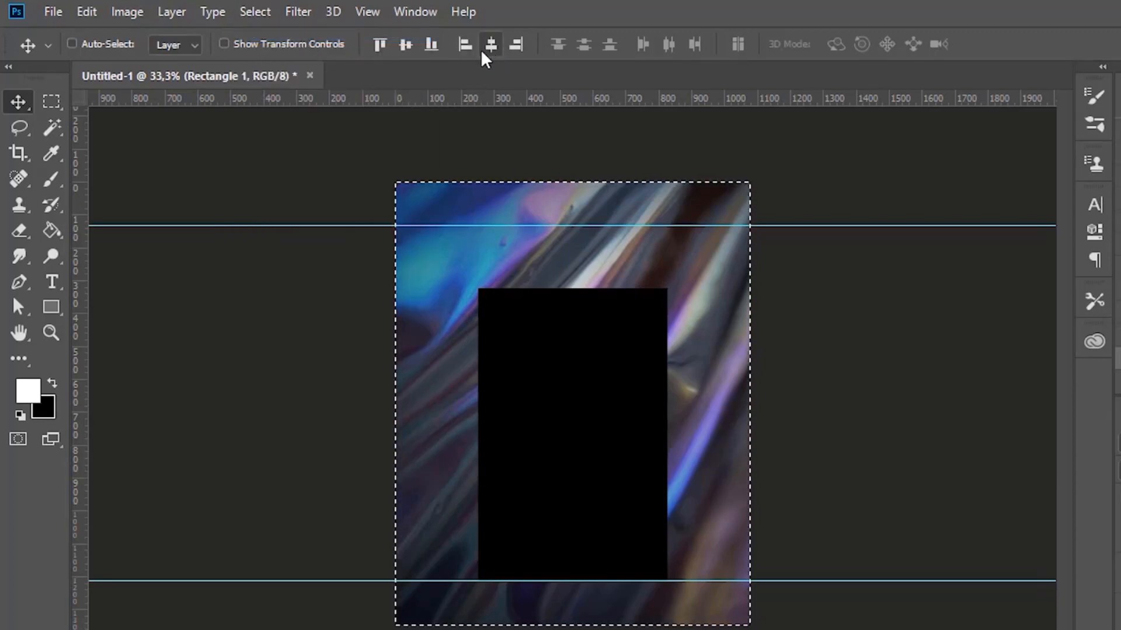
Deselect the canvas and nudge the black rectangle down ten steps so its lower edge sits slightly below the lower guide.
{"action": "left_click", "coordinate": [255, 12]}
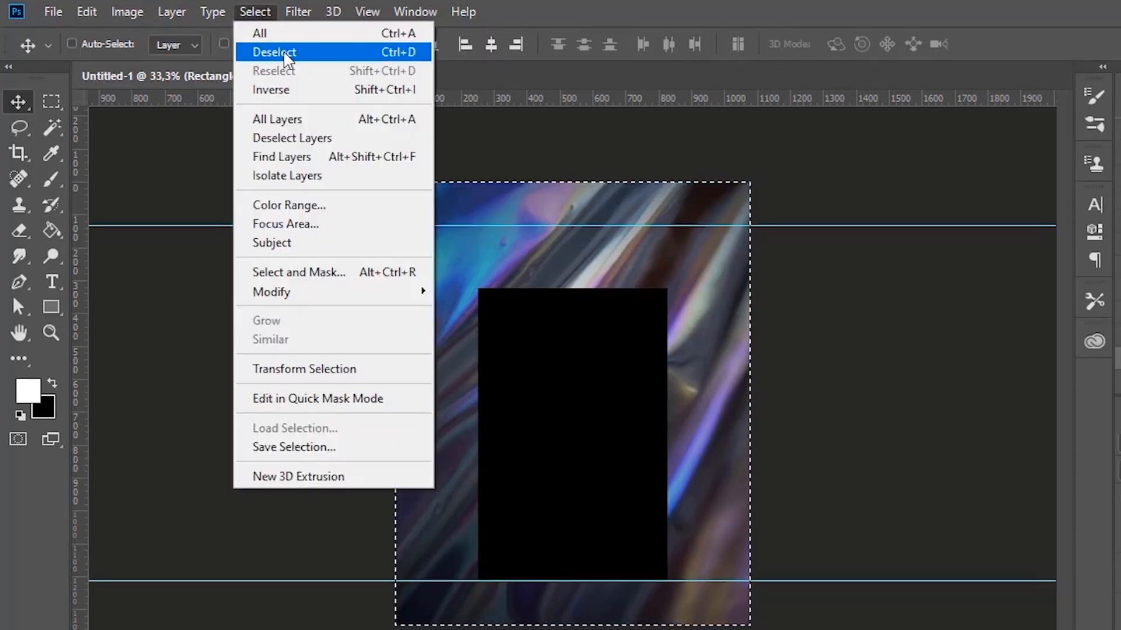
{"action": "left_click", "coordinate": [303, 54]}
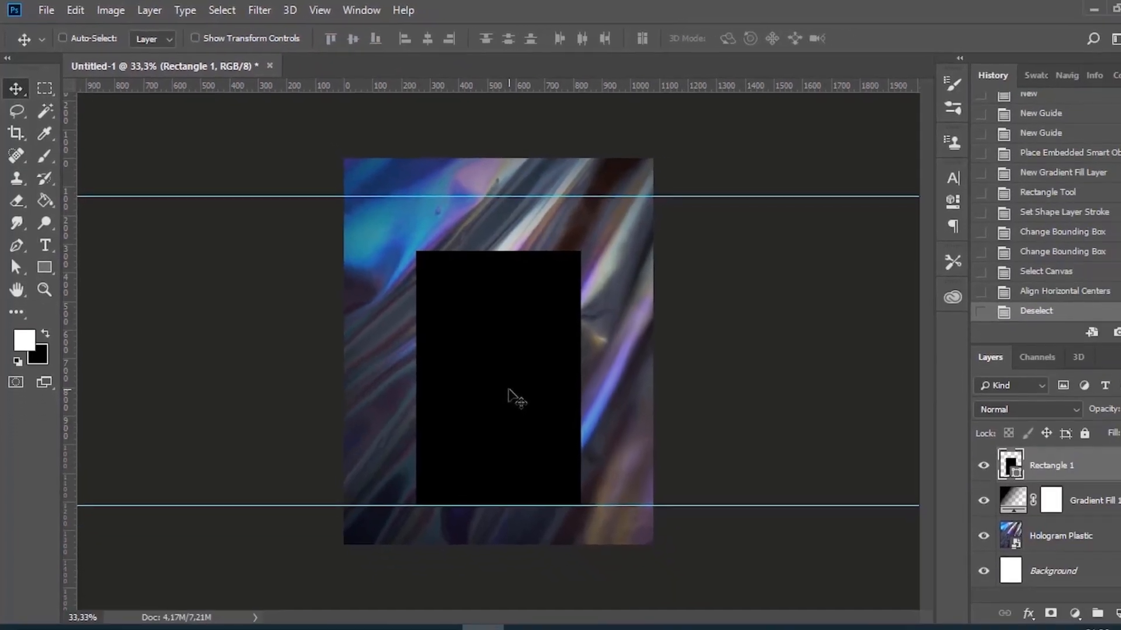
{"action": "key", "text": "Down"}
{"action": "key", "text": "Down"}
{"action": "key", "text": "Down"}
{"action": "key", "text": "Down"}
{"action": "key", "text": "Down"}
{"action": "key", "text": "Down"}
{"action": "key", "text": "Down"}
{"action": "key", "text": "Down"}
{"action": "key", "text": "Down"}
{"action": "key", "text": "Down"}
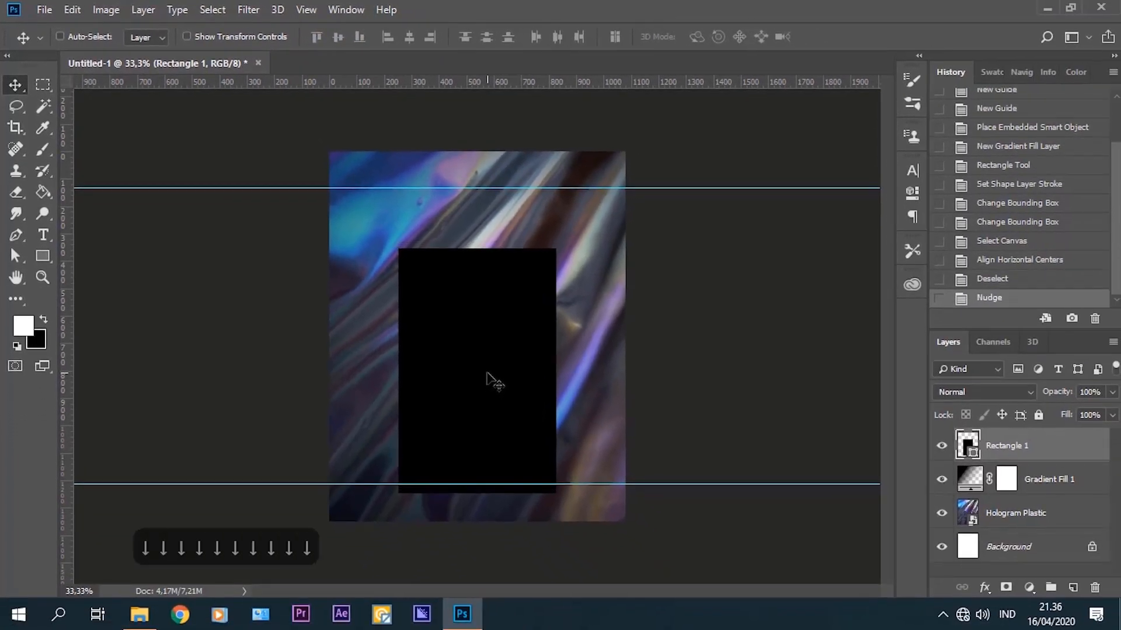
Place the red-shutter portrait photo as an embedded object, scale it to about 8.9%, and position it over the black rectangle.
{"action": "left_click", "coordinate": [45, 10]}
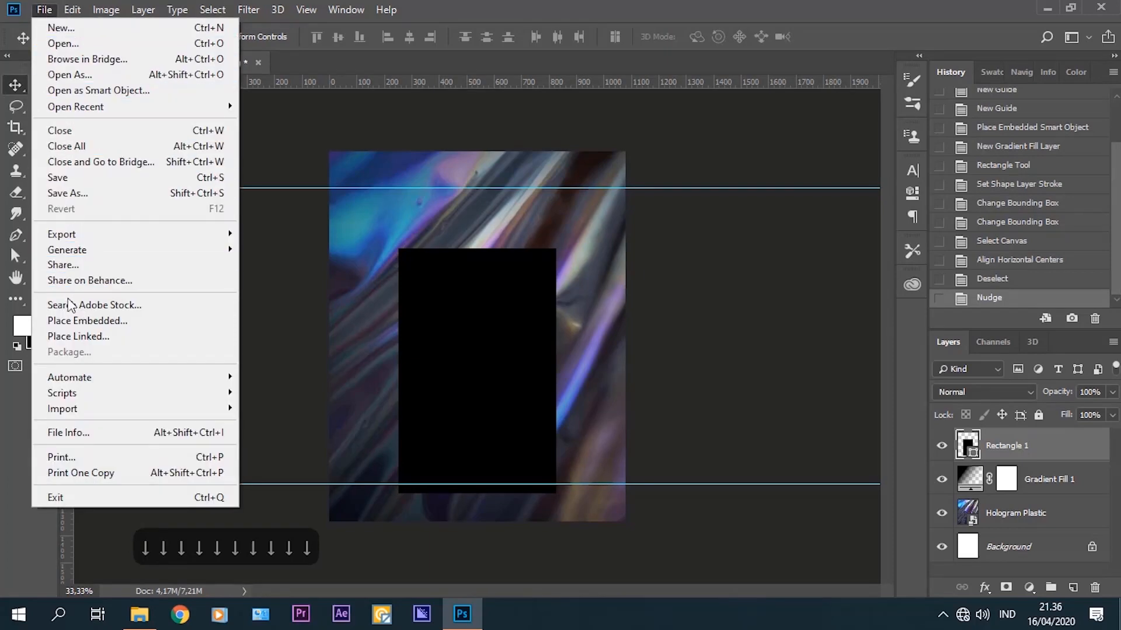
{"action": "left_click", "coordinate": [113, 325]}
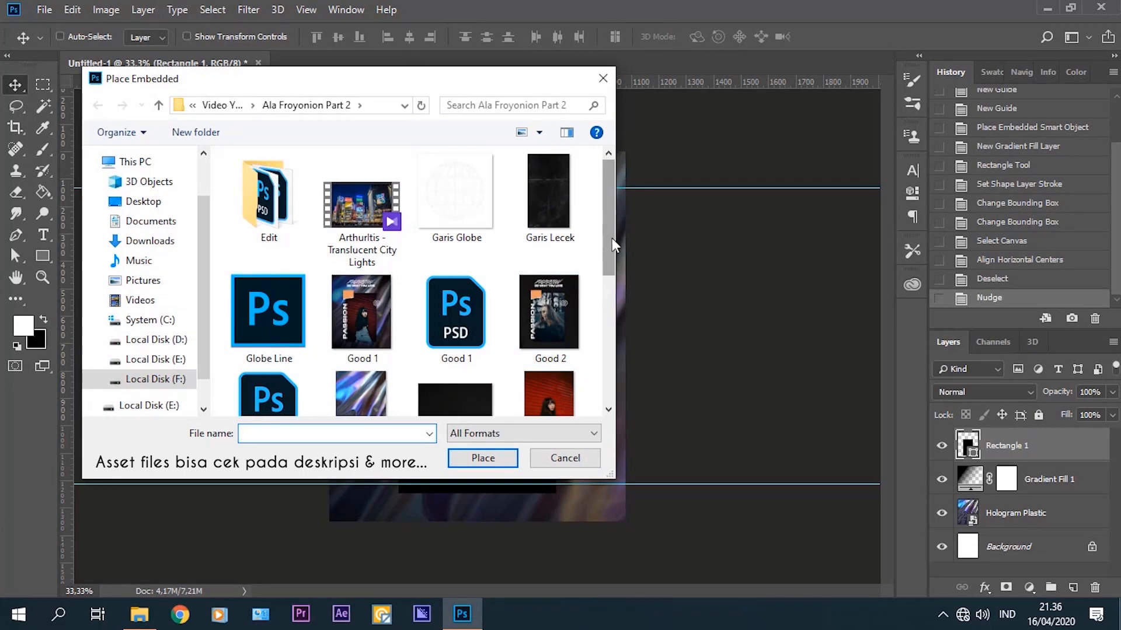
{"action": "left_click_drag", "start_coordinate": [610, 238], "coordinate": [608, 285]}
{"action": "double_click", "coordinate": [558, 308]}
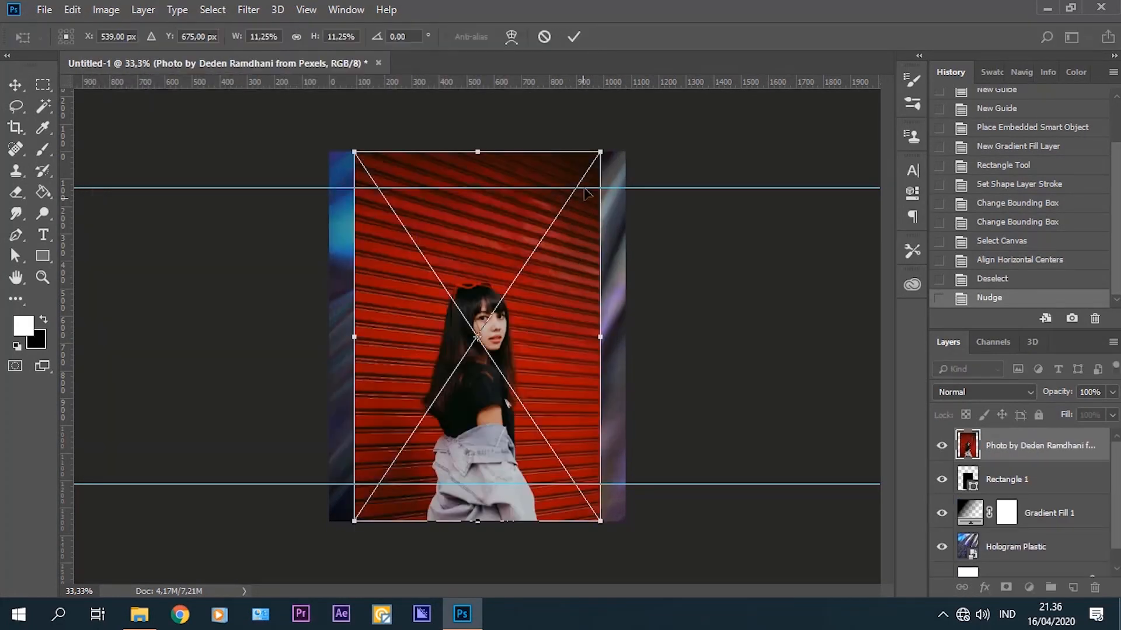
{"action": "left_click_drag", "start_coordinate": [600, 152], "coordinate": [592, 202]}
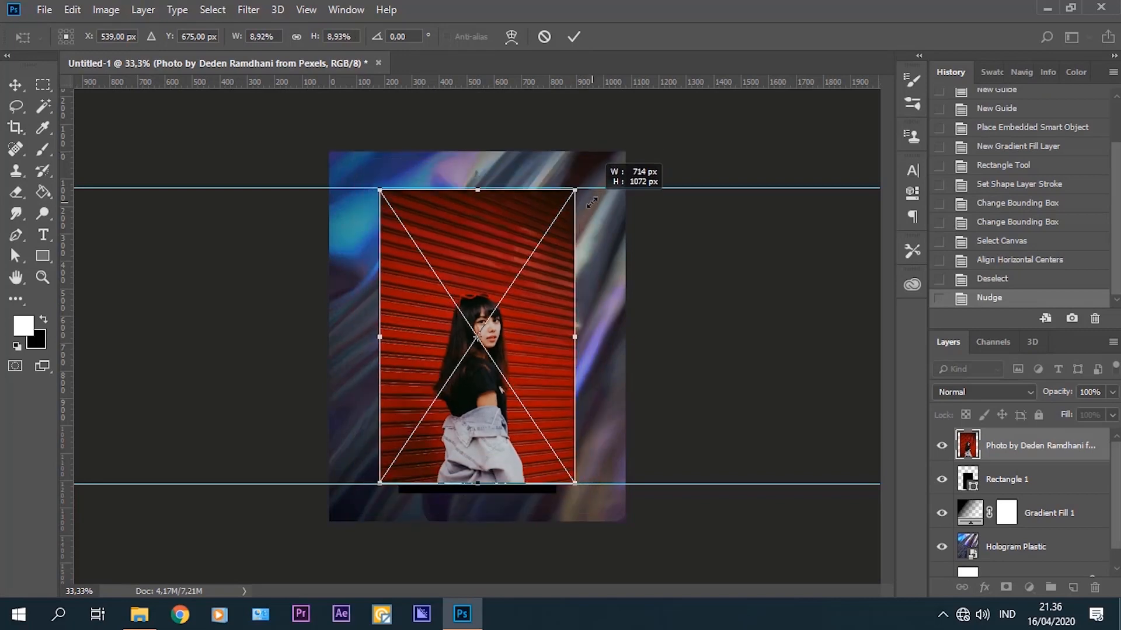
{"action": "left_click_drag", "start_coordinate": [533, 288], "coordinate": [533, 299]}
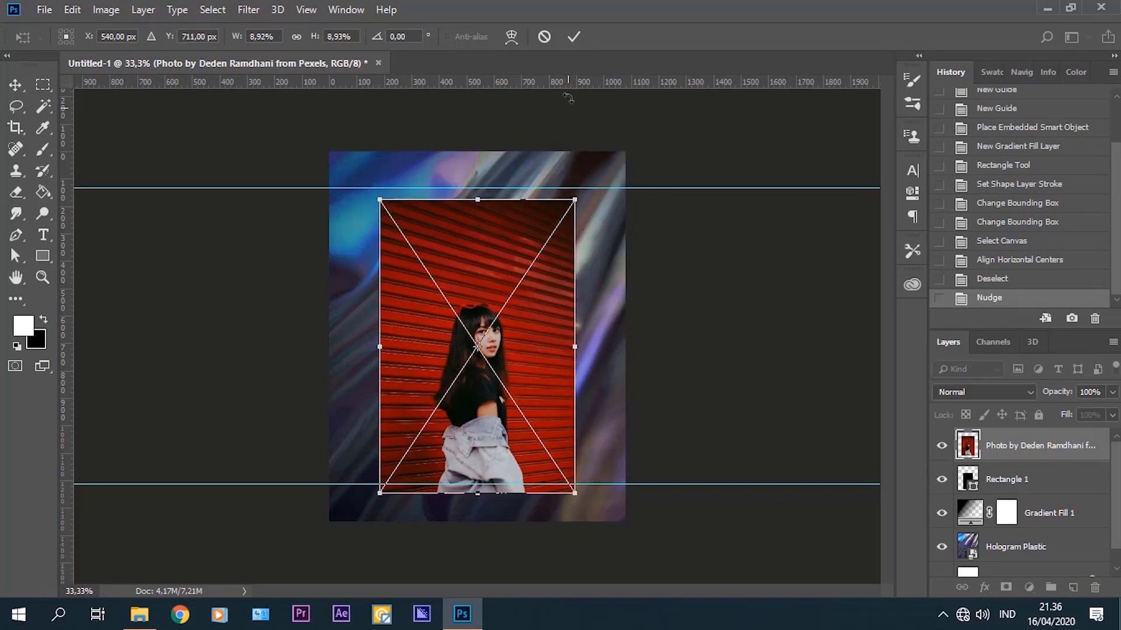
{"action": "left_click", "coordinate": [573, 36]}
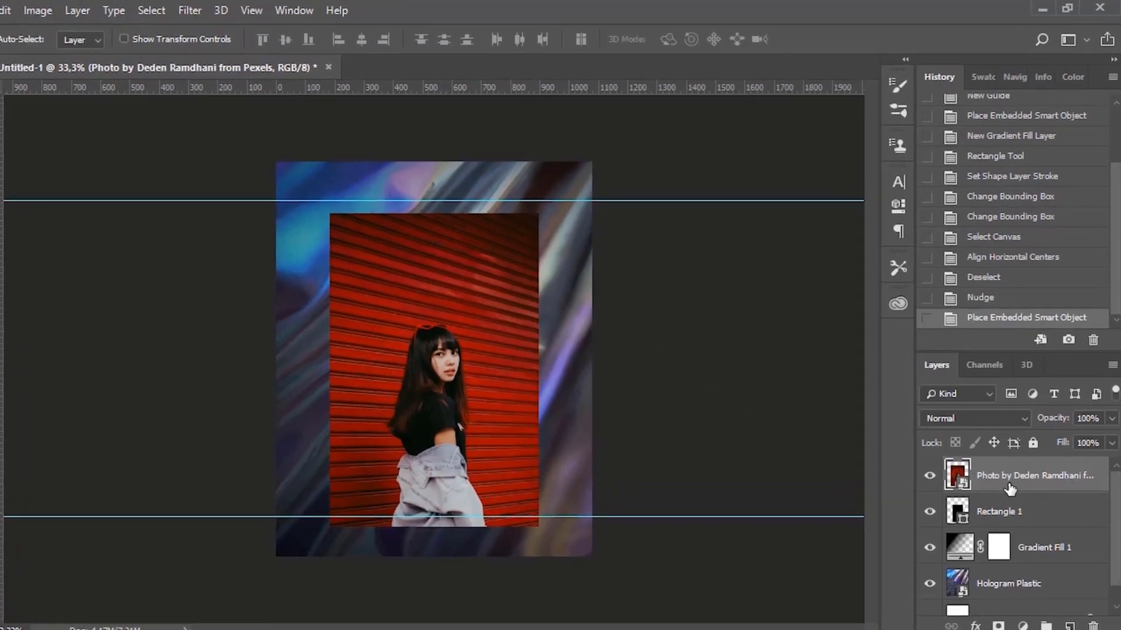
Clip the portrait photo to the black rectangle and shift it slightly to the right.
{"action": "right_click", "coordinate": [1017, 459]}
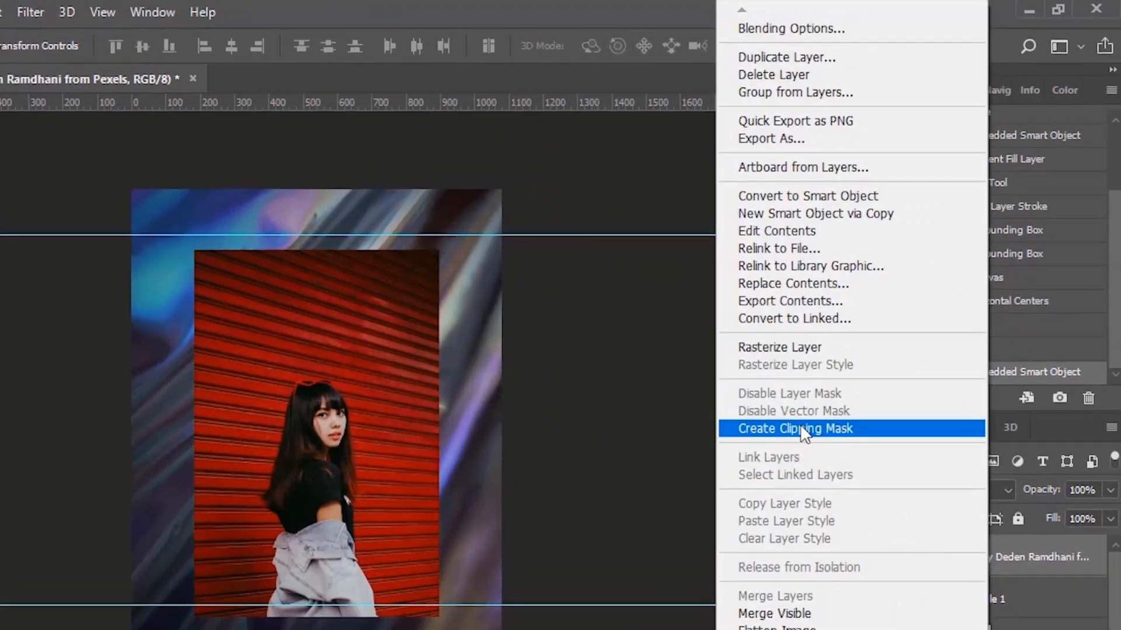
{"action": "left_click", "coordinate": [804, 431]}
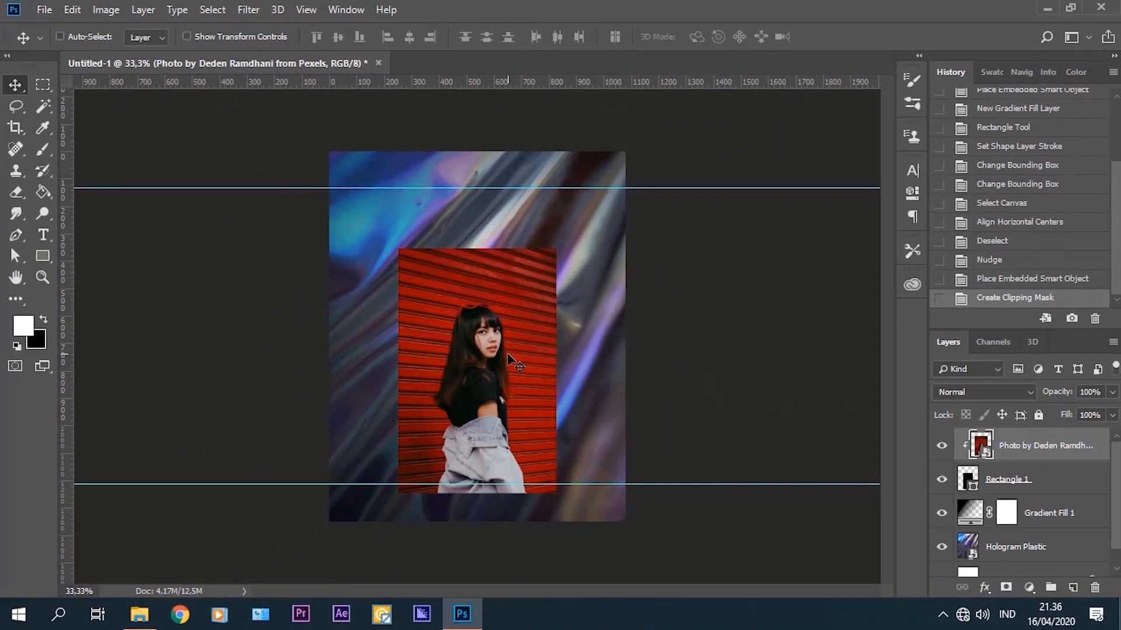
{"action": "left_click_drag", "start_coordinate": [507, 354], "coordinate": [516, 351]}
Enlarge the clipped portrait photo to about 10.06% and position it at X 587.5 px, Y 654.5 px.
{"action": "key", "text": "ctrl+t"}
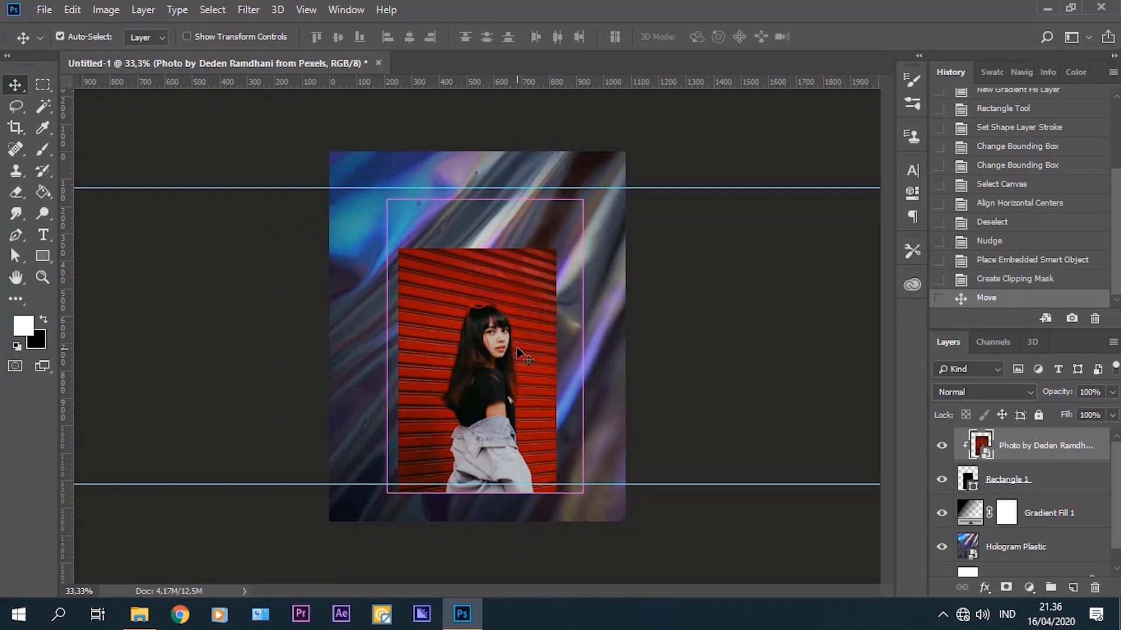
{"action": "left_click_drag", "start_coordinate": [585, 198], "coordinate": [603, 180]}
{"action": "left_click_drag", "start_coordinate": [534, 350], "coordinate": [531, 328]}
{"action": "key", "text": "Down"}
{"action": "key", "text": "Down"}
{"action": "key", "text": "Down"}
{"action": "key", "text": "Down"}
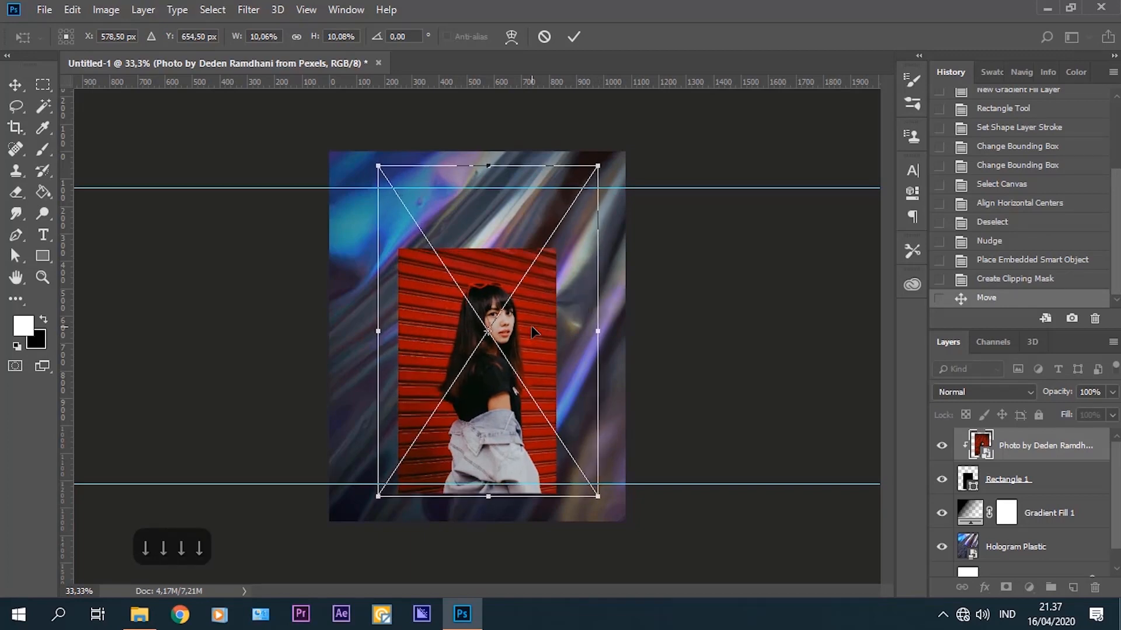
{"action": "key", "text": "Right"}
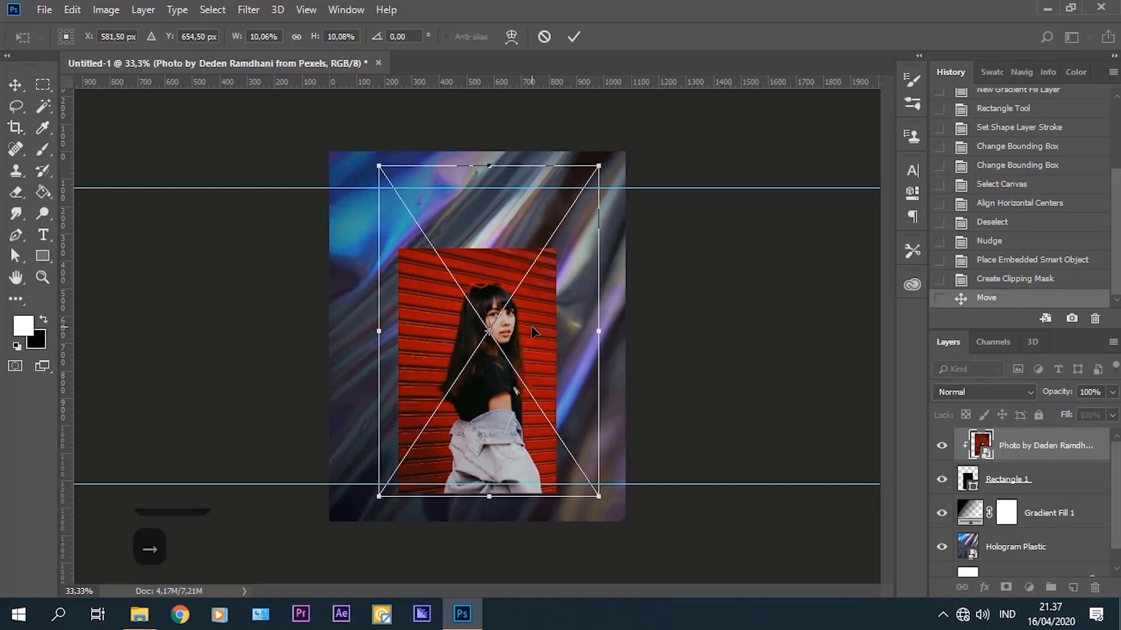
{"action": "key", "text": "Right"}
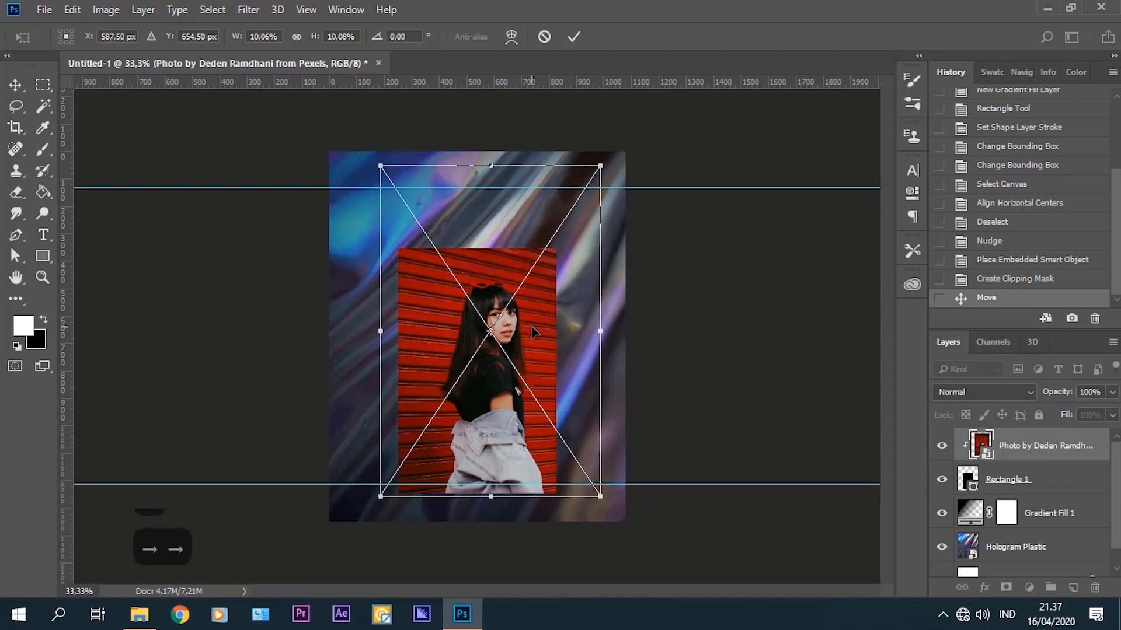
{"action": "left_click", "coordinate": [575, 36]}
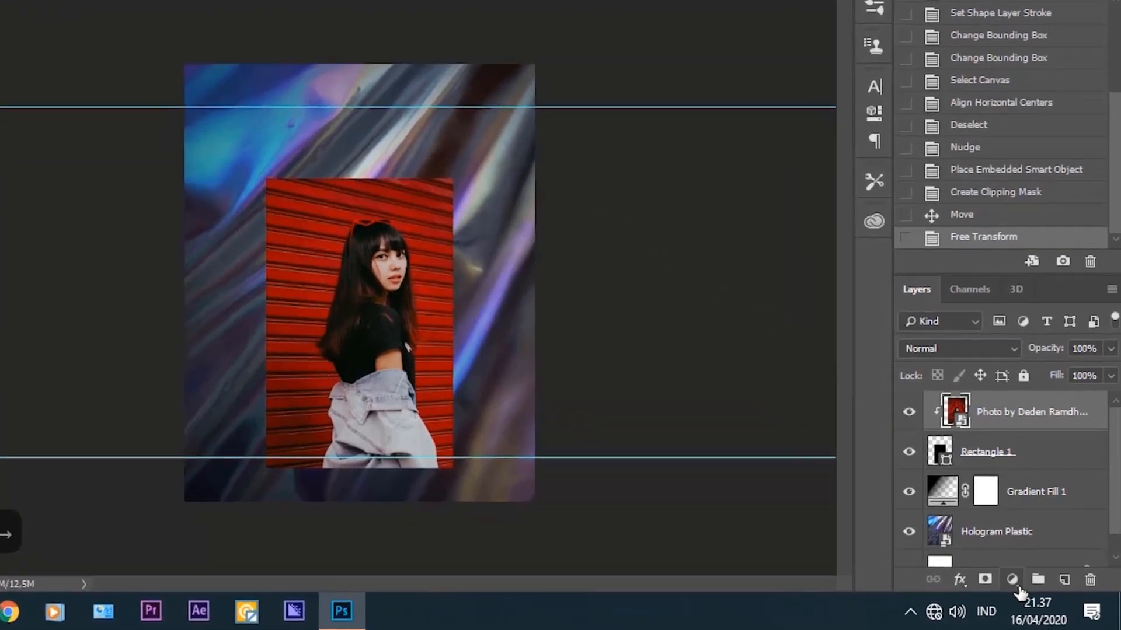
Add a Gradient Map adjustment layer clipped to the portrait photo, using the blue-to-cream preset.
{"action": "left_click", "coordinate": [1028, 587]}
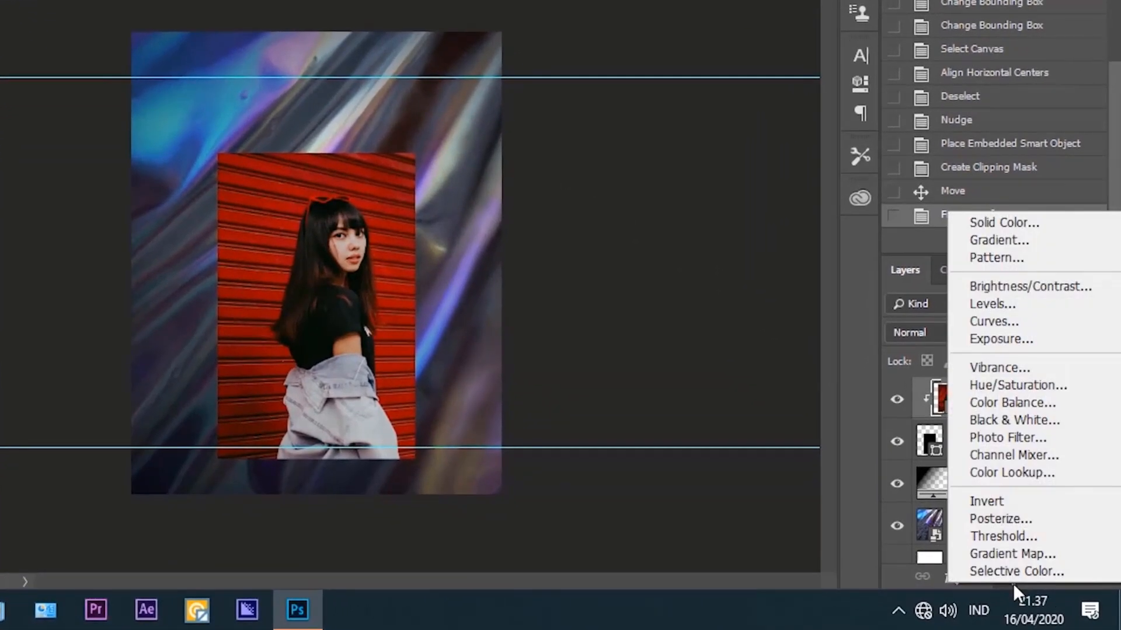
{"action": "left_click", "coordinate": [1031, 556]}
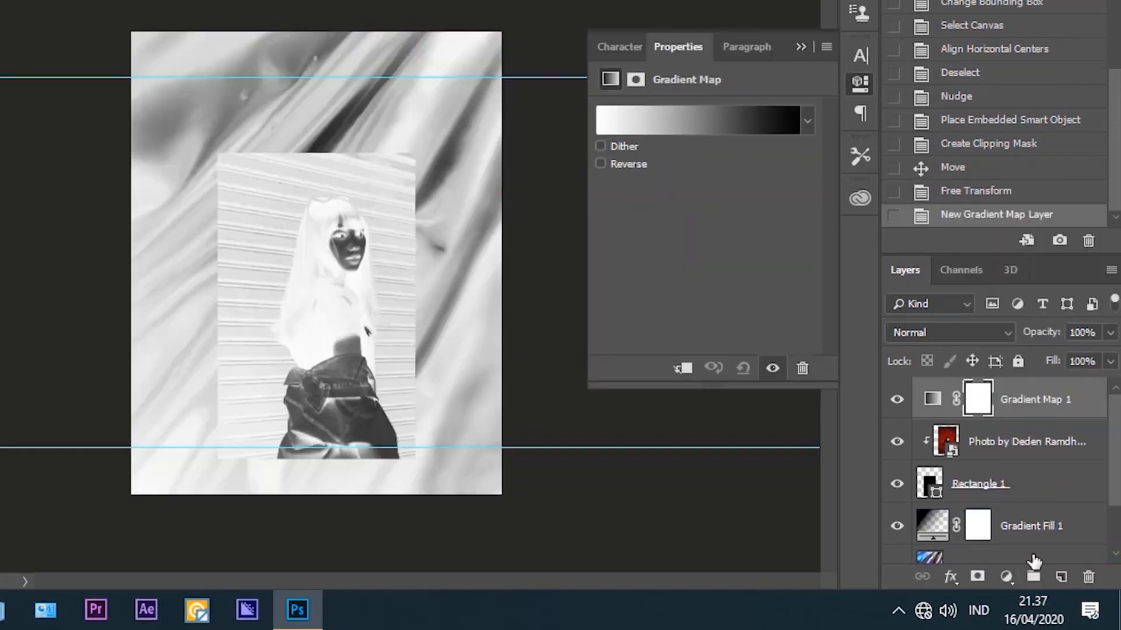
{"action": "left_click", "coordinate": [681, 371]}
{"action": "left_click", "coordinate": [689, 124]}
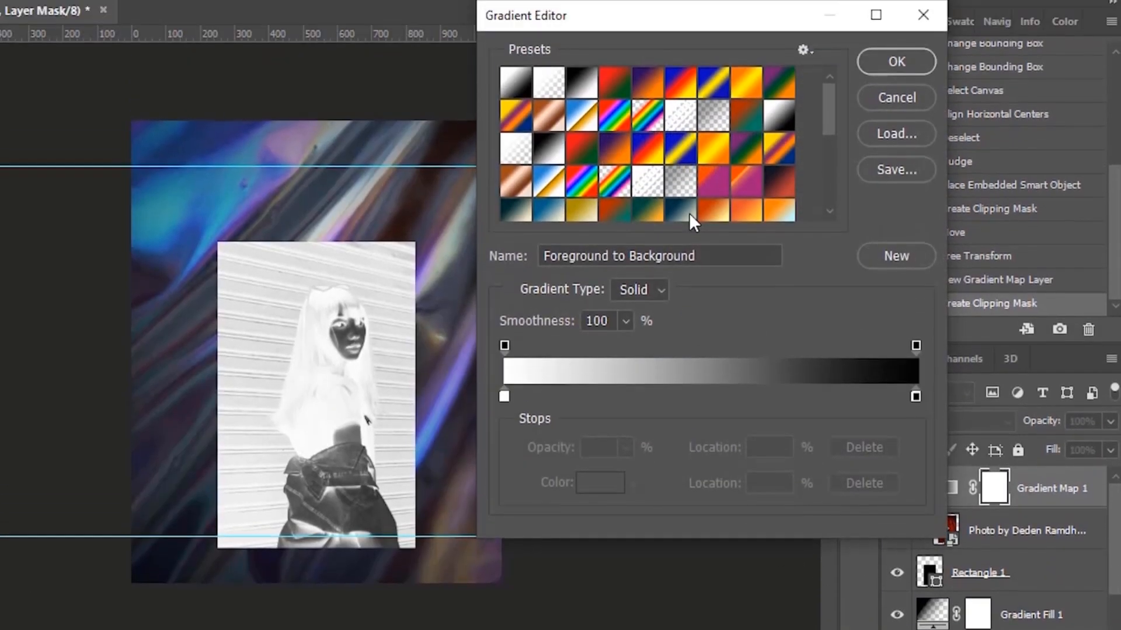
{"action": "scroll", "coordinate": [832, 171], "scroll_direction": "down", "scroll_amount": 1}
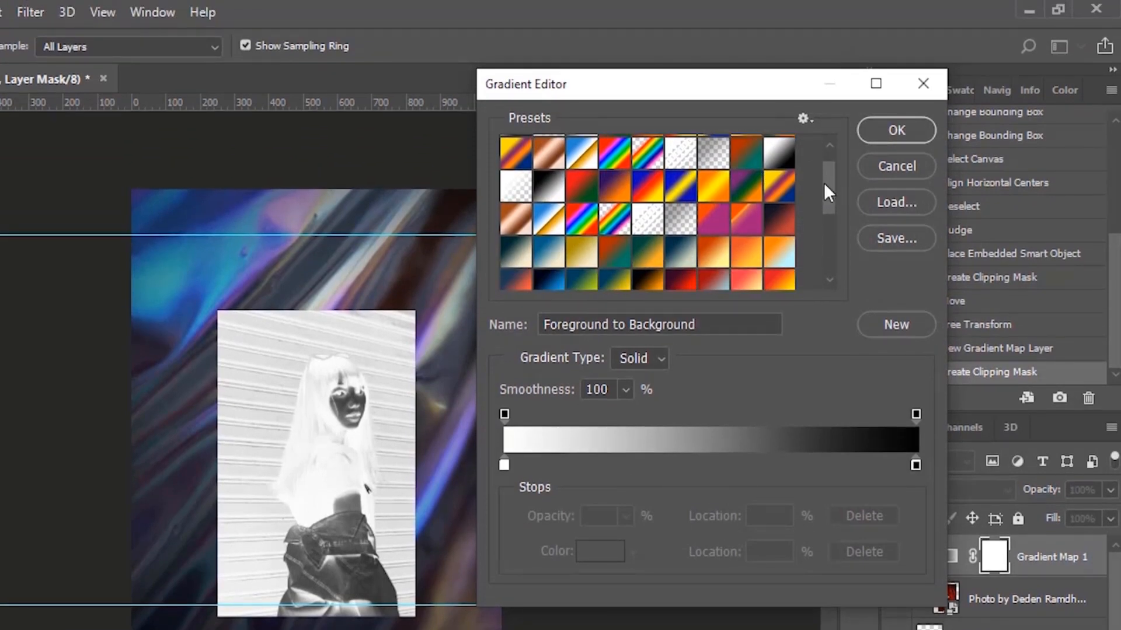
{"action": "left_click", "coordinate": [548, 255]}
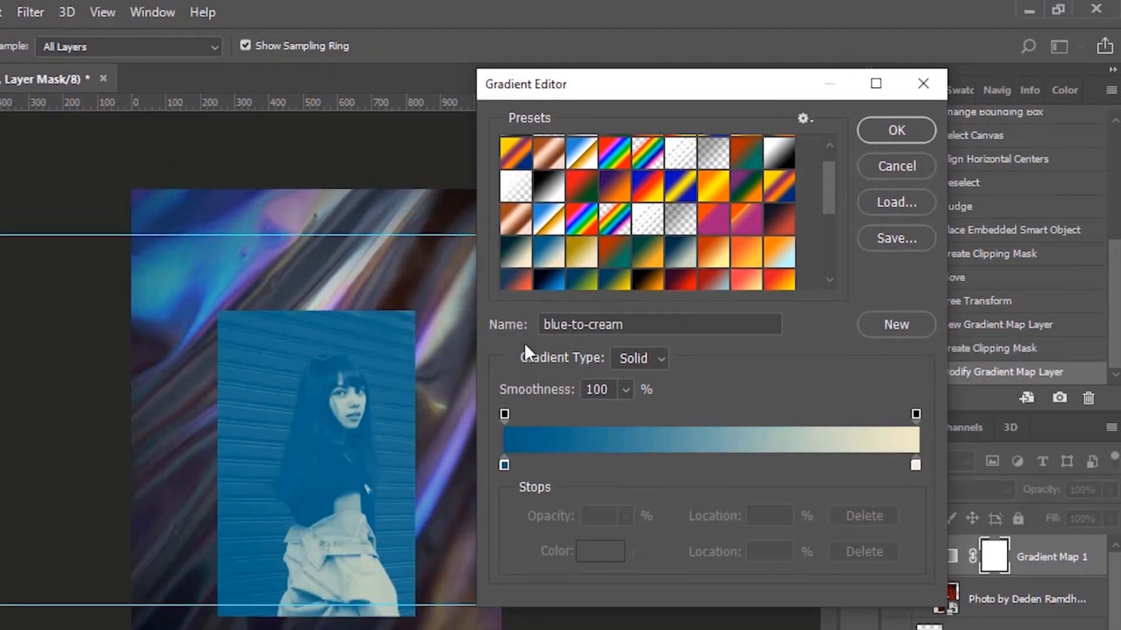
Check the colour codes of the gradient's blue and cream stops without changing them.
{"action": "left_click", "coordinate": [503, 463]}
{"action": "left_click", "coordinate": [593, 549]}
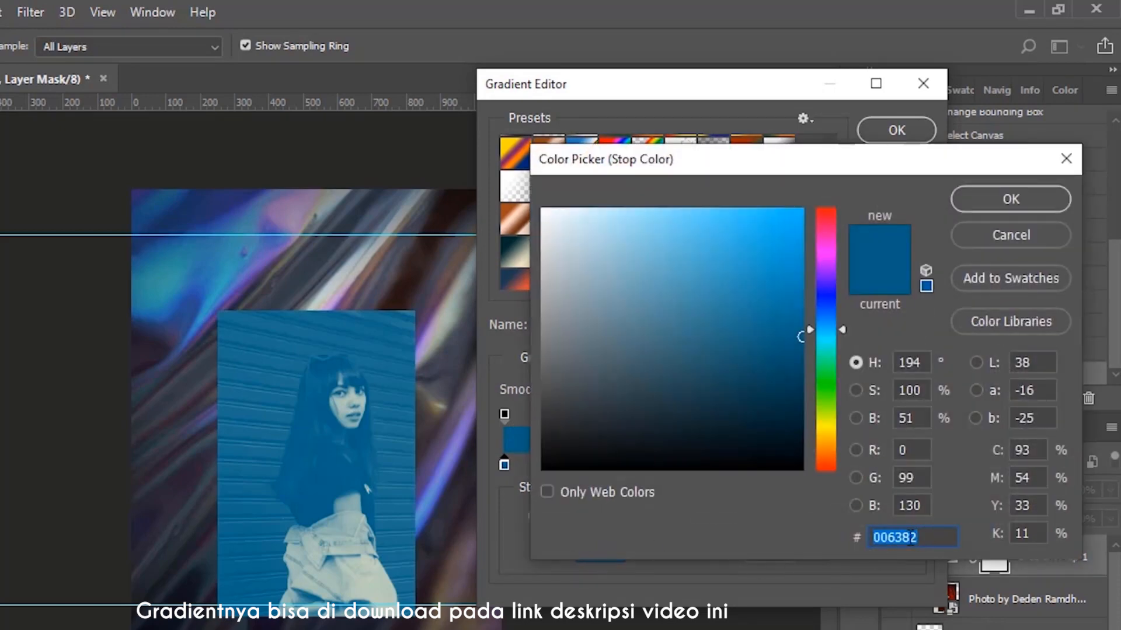
{"action": "left_click", "coordinate": [983, 240]}
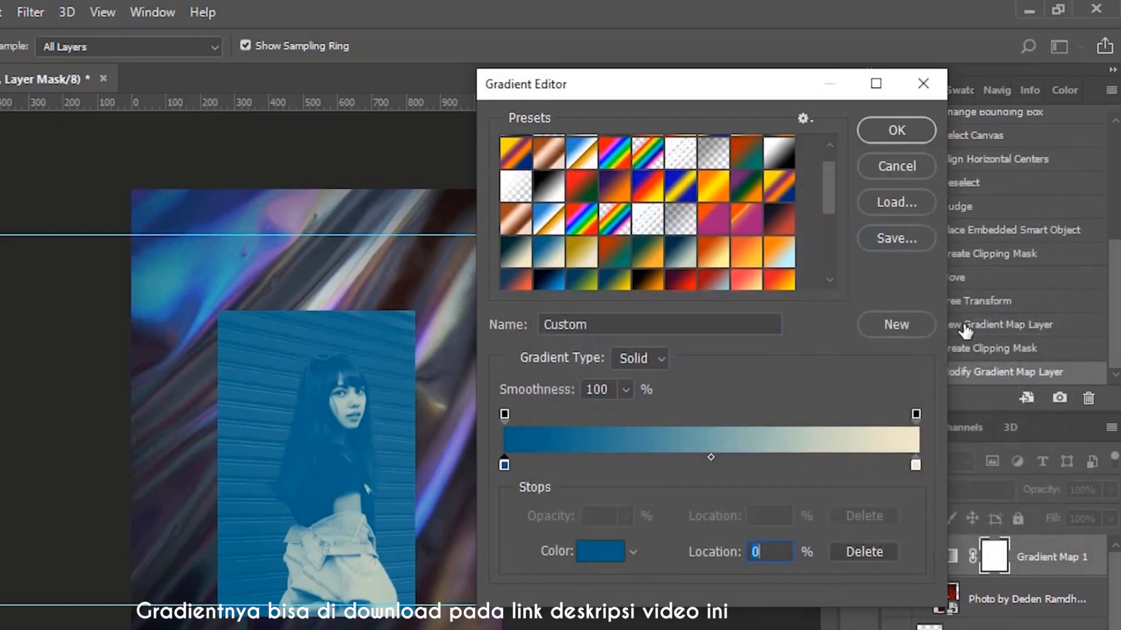
{"action": "left_click", "coordinate": [915, 465]}
{"action": "left_click", "coordinate": [610, 551]}
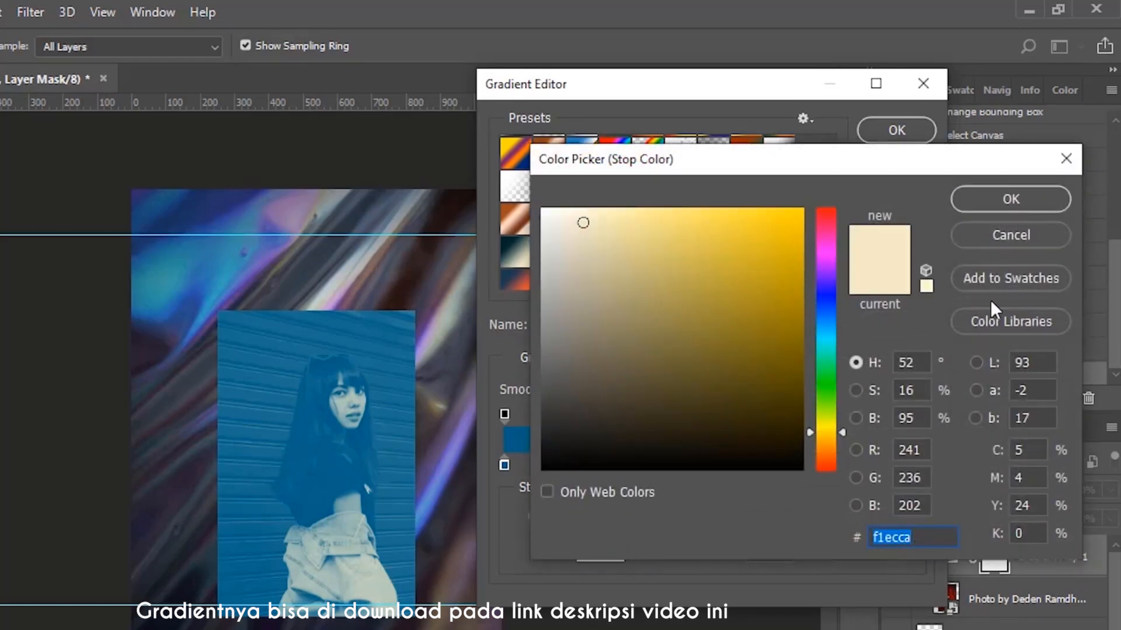
{"action": "left_click", "coordinate": [995, 244]}
Apply the blue-to-cream gradient and set the gradient map layer's blend mode to Soft Light.
{"action": "left_click", "coordinate": [909, 139]}
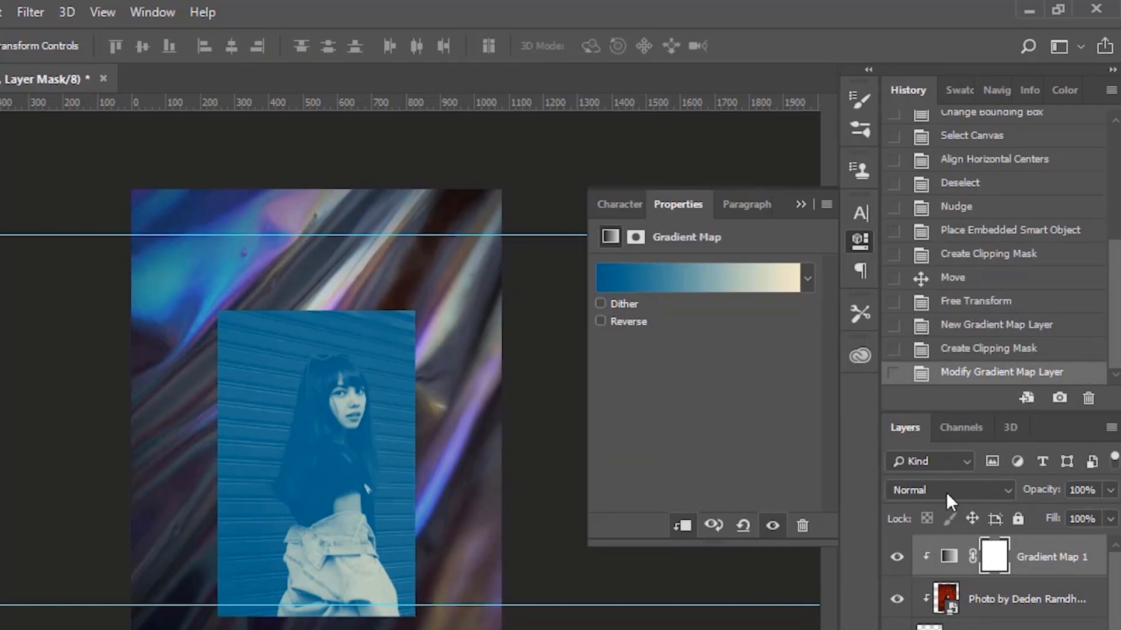
{"action": "left_click", "coordinate": [801, 203]}
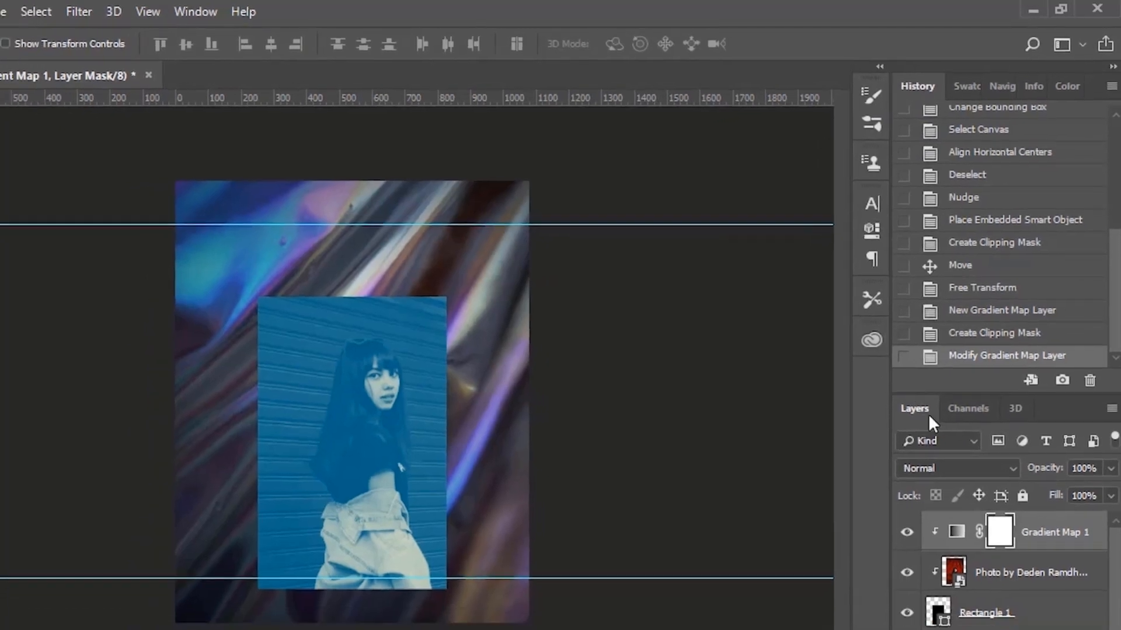
{"action": "left_click", "coordinate": [953, 490]}
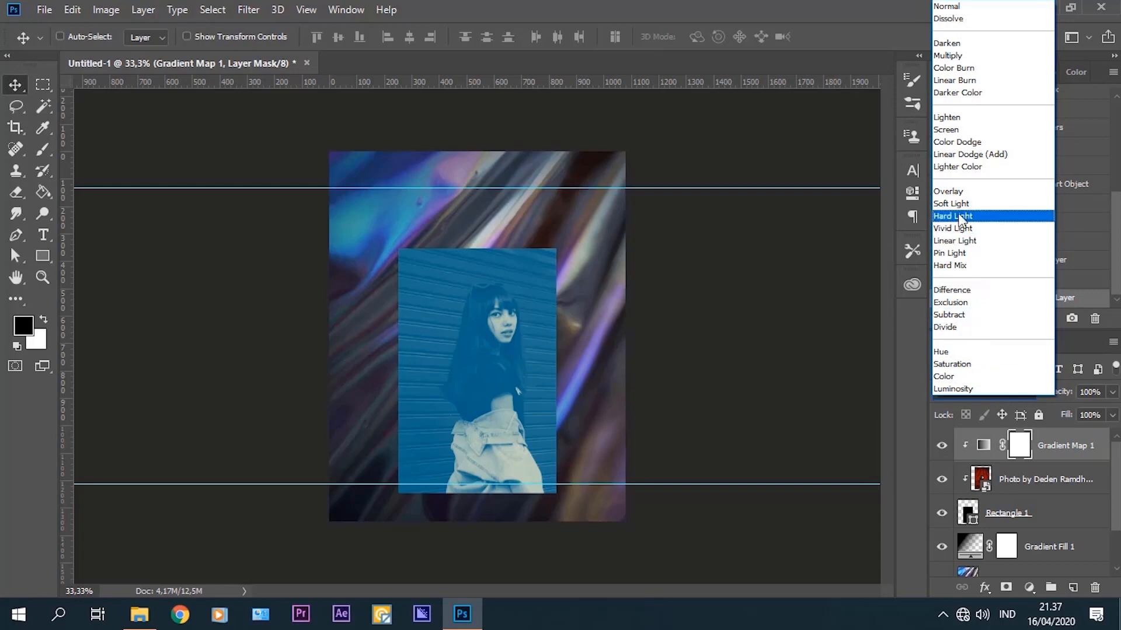
{"action": "left_click", "coordinate": [979, 203]}
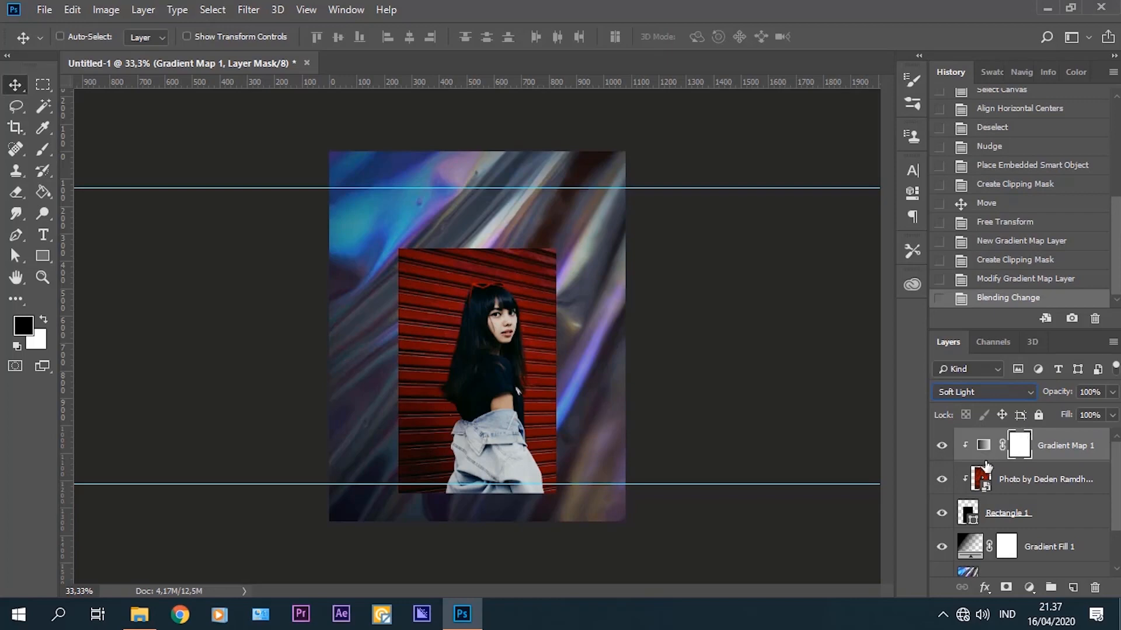
Place the Garis Lecek texture as an embedded object above the gradient map layer.
{"action": "left_click", "coordinate": [46, 12]}
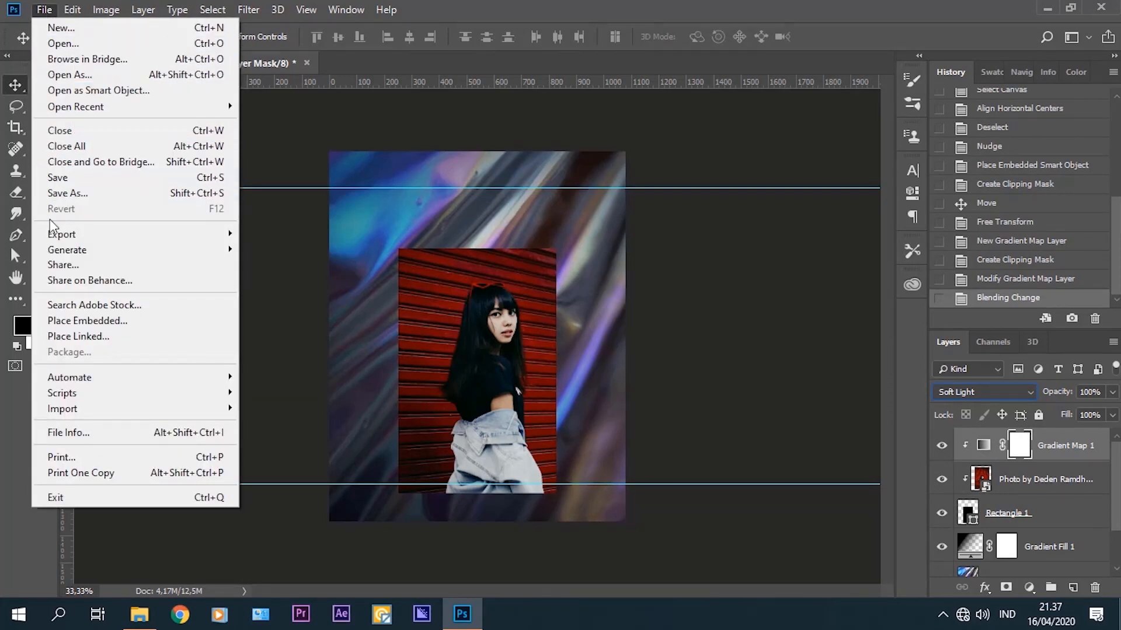
{"action": "left_click", "coordinate": [136, 323]}
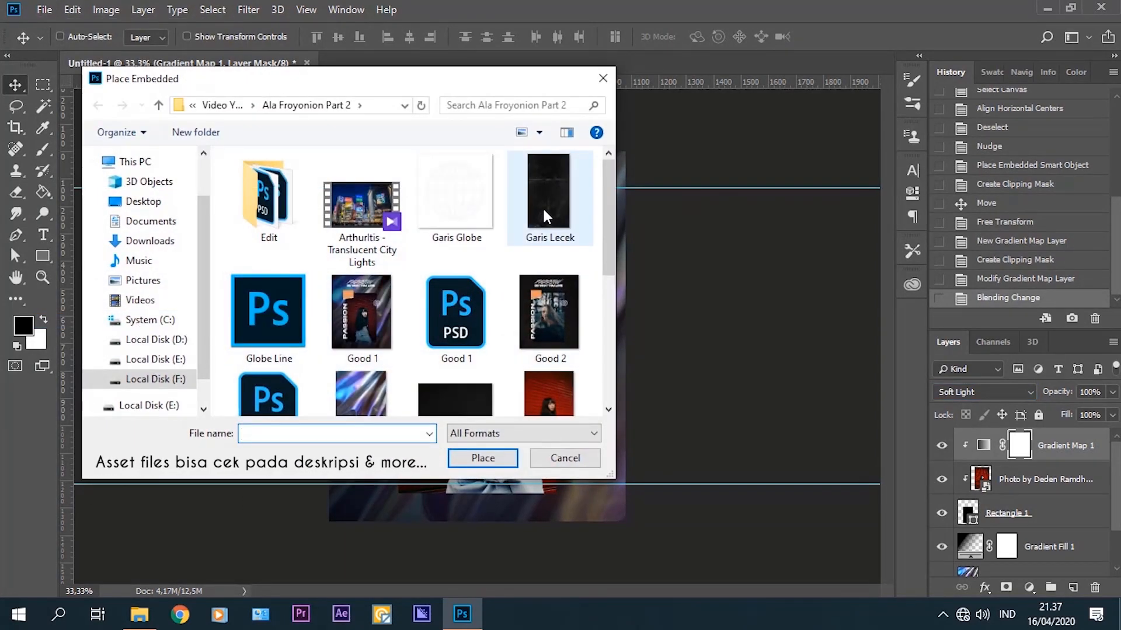
{"action": "left_click", "coordinate": [544, 204]}
{"action": "left_click", "coordinate": [488, 457]}
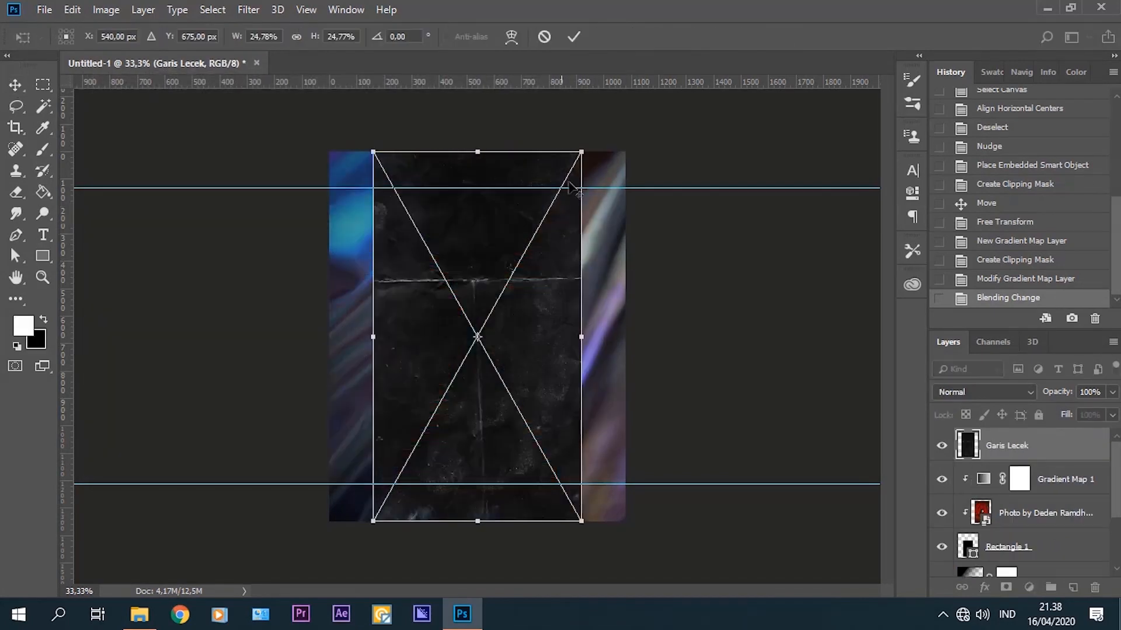
Scale the Garis Lecek texture to about 18.95%, centre it over the photo rectangle, and clip it to the layers below.
{"action": "left_click_drag", "start_coordinate": [581, 152], "coordinate": [563, 228]}
{"action": "left_click_drag", "start_coordinate": [513, 319], "coordinate": [521, 347]}
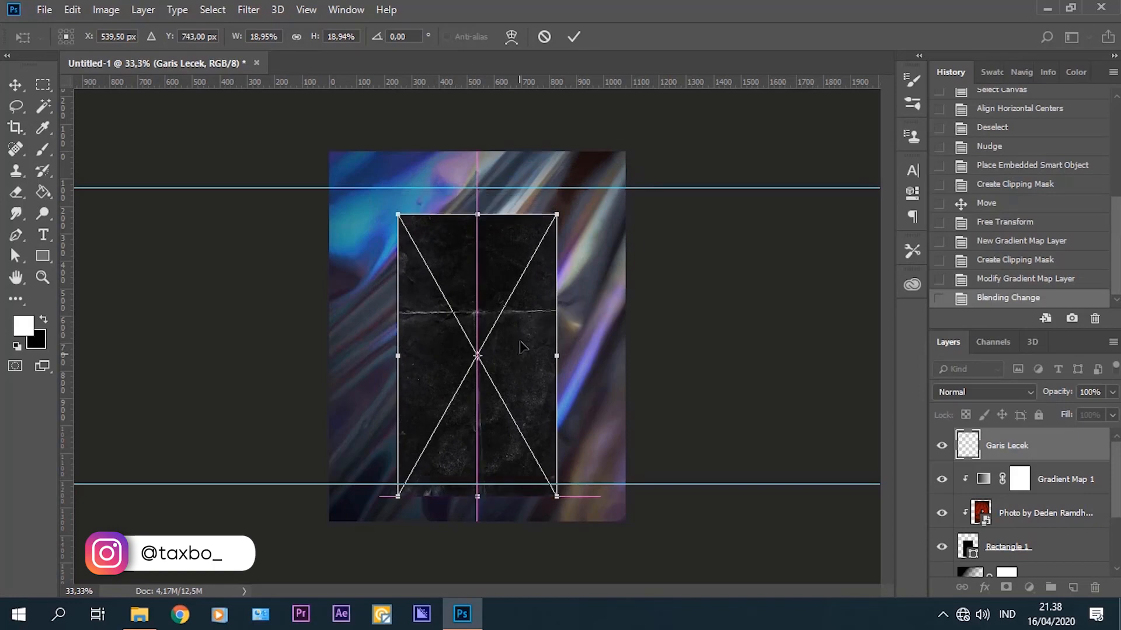
{"action": "left_click", "coordinate": [574, 36]}
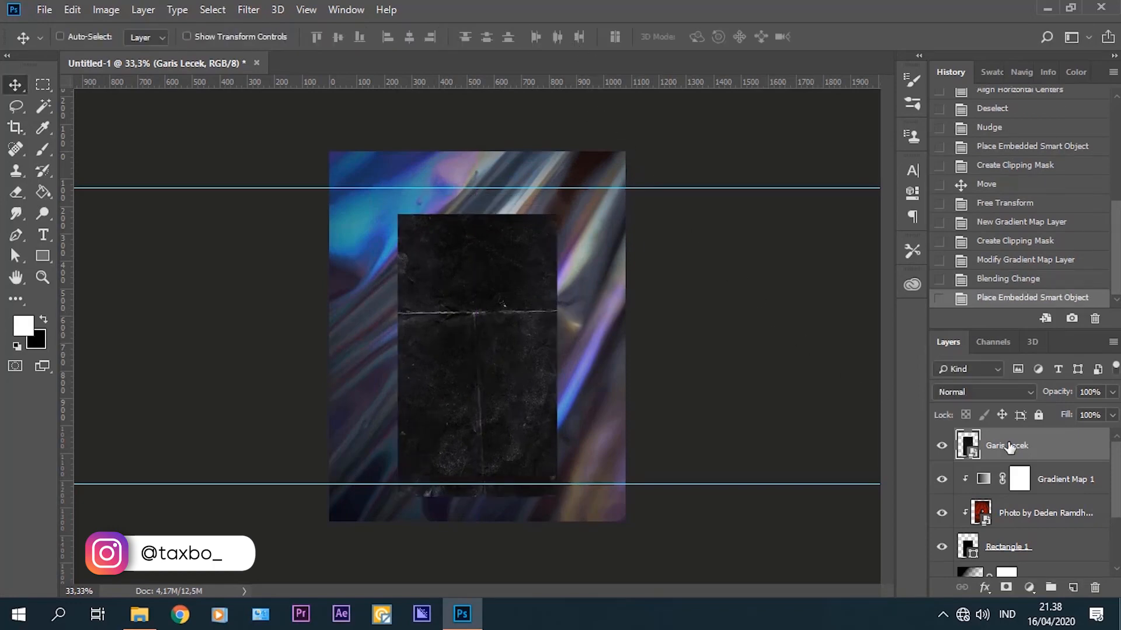
{"action": "right_click", "coordinate": [1044, 455]}
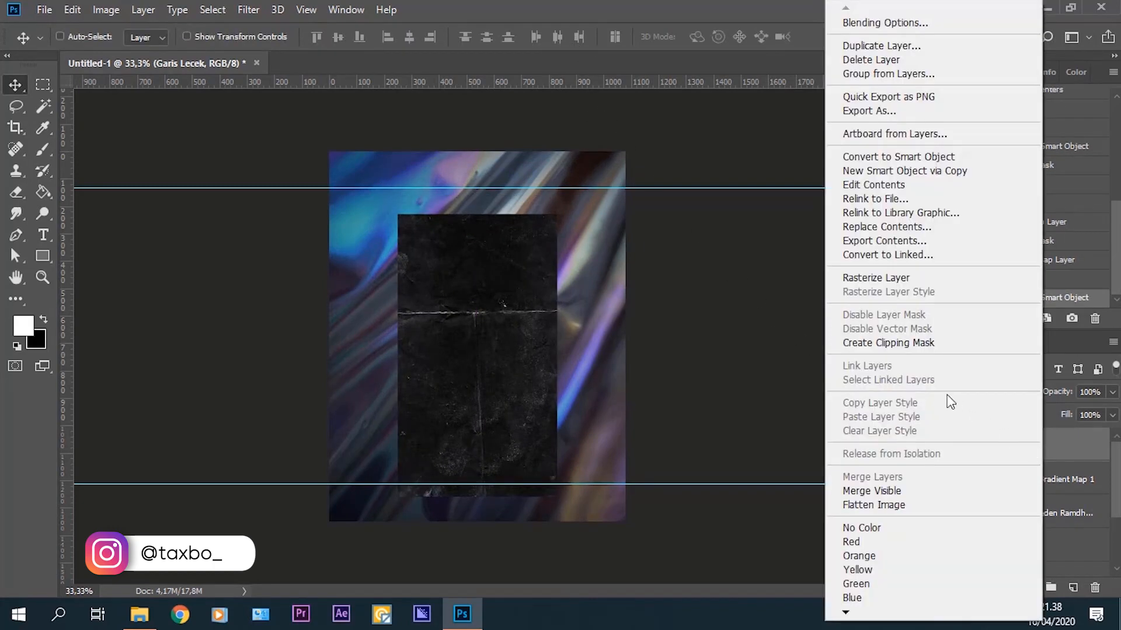
{"action": "left_click", "coordinate": [924, 342]}
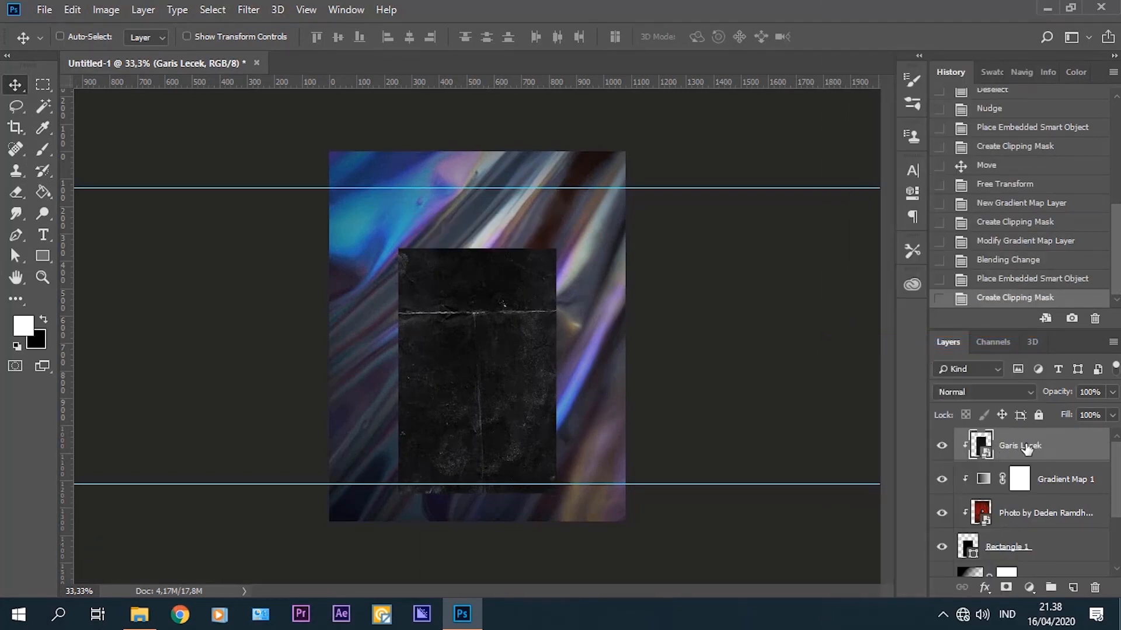
Move the Garis Lecek texture beneath the gradient map layer, set its blend mode to Screen, and lower its opacity to 49%.
{"action": "left_click_drag", "start_coordinate": [1019, 447], "coordinate": [1021, 493]}
{"action": "left_click", "coordinate": [983, 392]}
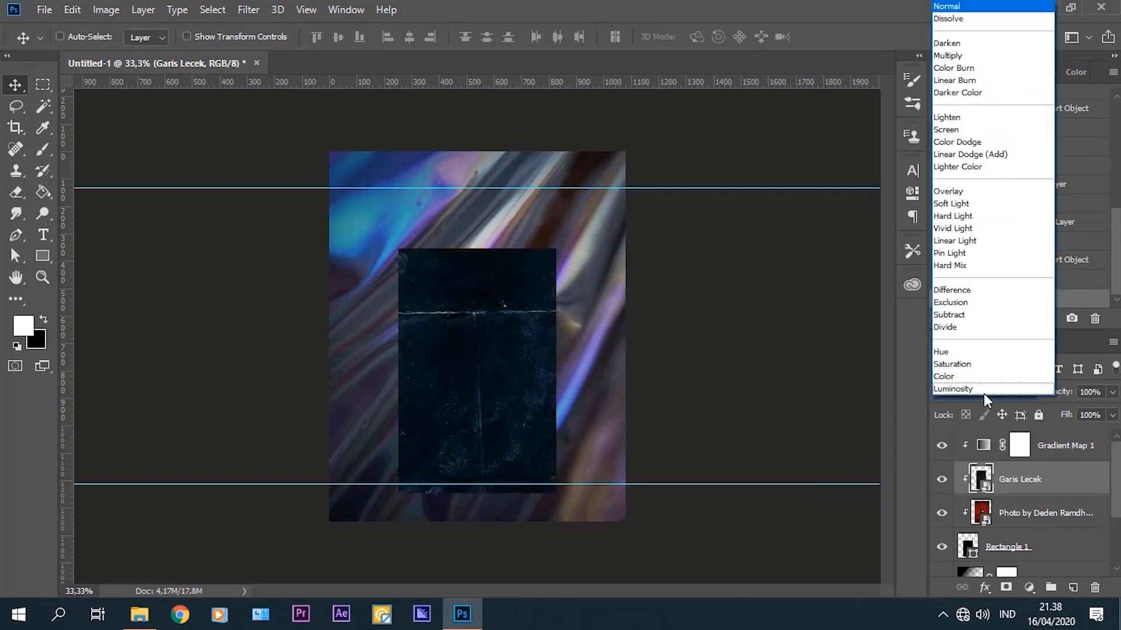
{"action": "left_click", "coordinate": [967, 129]}
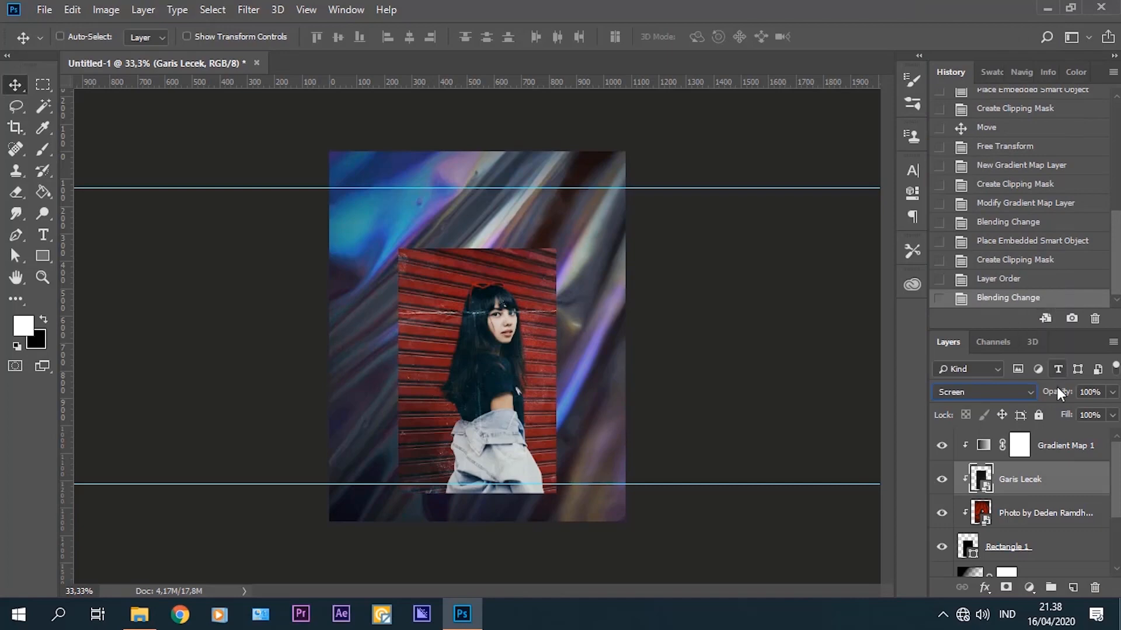
{"action": "left_click_drag", "start_coordinate": [1058, 396], "coordinate": [1045, 394]}
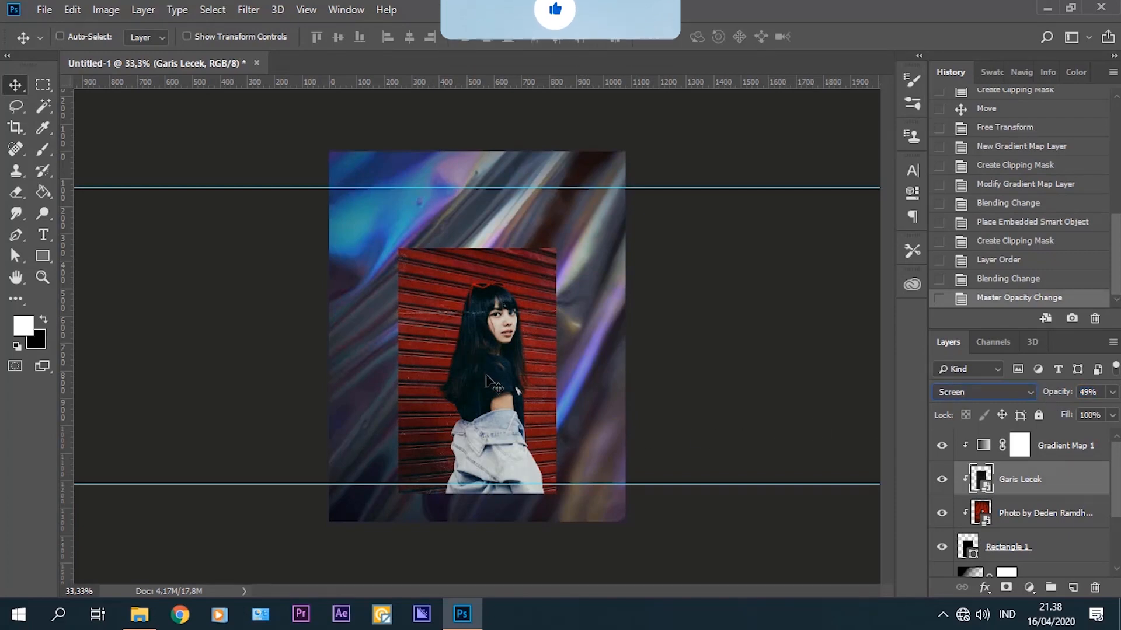
Scale the Garis Lecek texture to about 20.2% and shift it up to Y 708.5 px, horizontally centred on the poster.
{"action": "key", "text": "ctrl"}
{"action": "key", "text": "ctrl+t"}
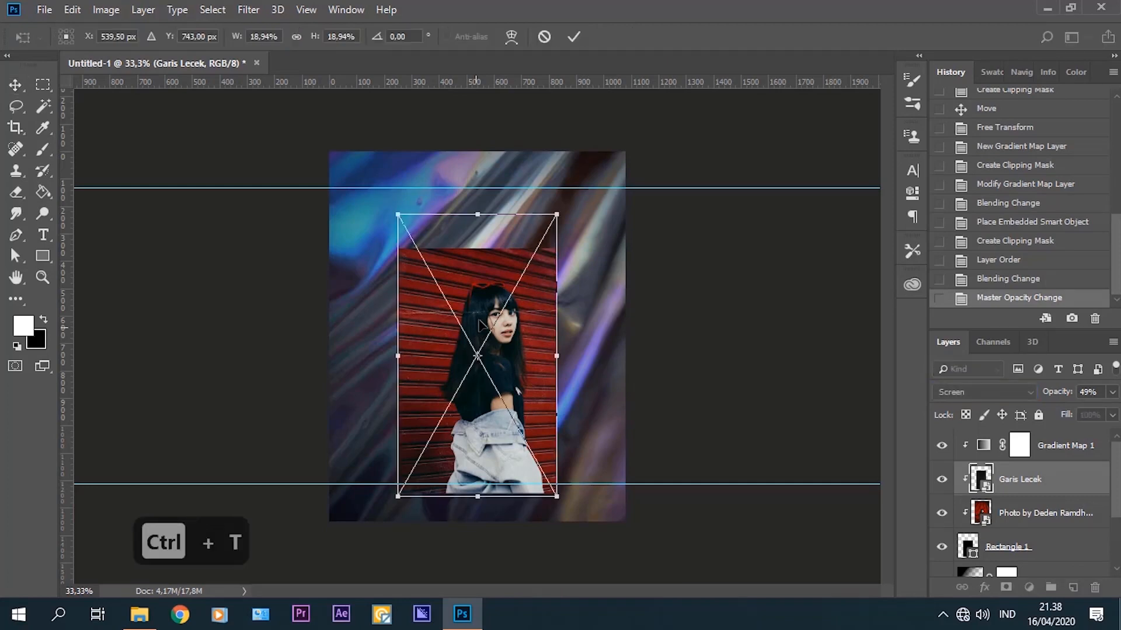
{"action": "mouse_move", "coordinate": [560, 217]}
{"action": "left_mouse_down"}
{"action": "mouse_move", "coordinate": [572, 168]}
{"action": "mouse_move", "coordinate": [561, 205]}
{"action": "left_mouse_up"}
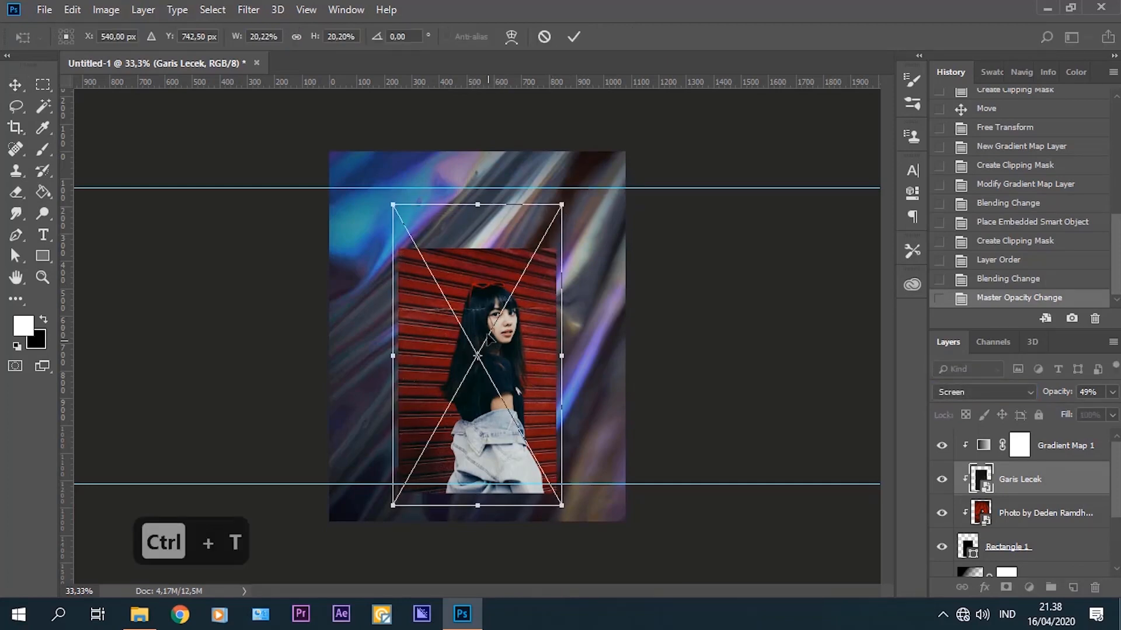
{"action": "left_click_drag", "start_coordinate": [489, 347], "coordinate": [488, 339]}
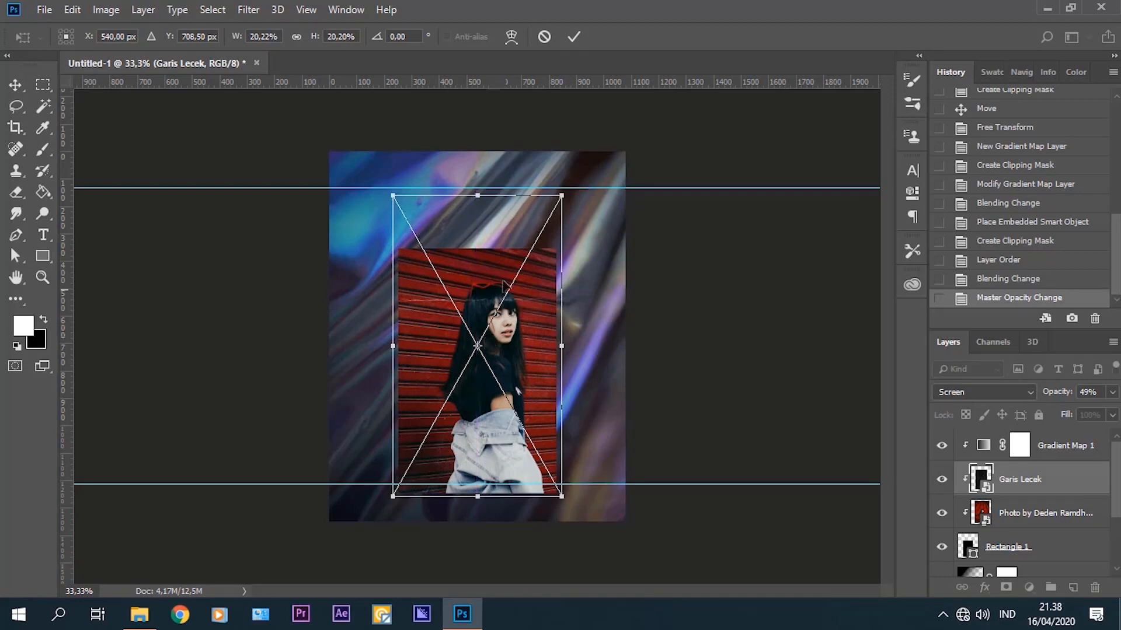
{"action": "left_click", "coordinate": [573, 36]}
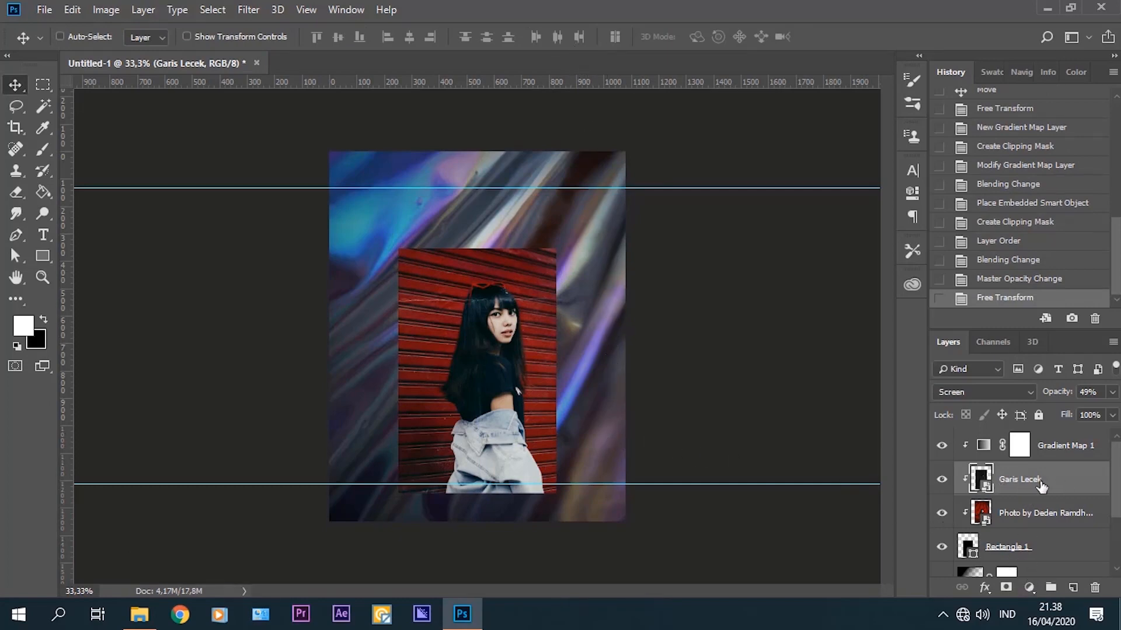
Add a gradient fill layer above the Garis Lecek texture with a radial style and reversed direction.
{"action": "left_click", "coordinate": [1032, 587]}
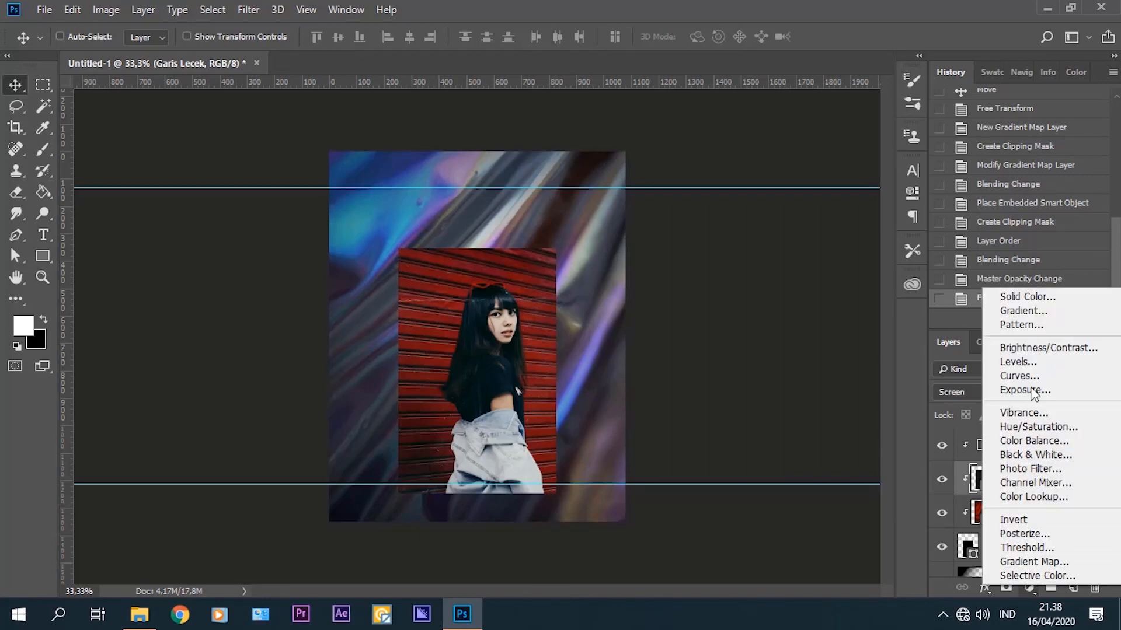
{"action": "left_click", "coordinate": [1037, 310]}
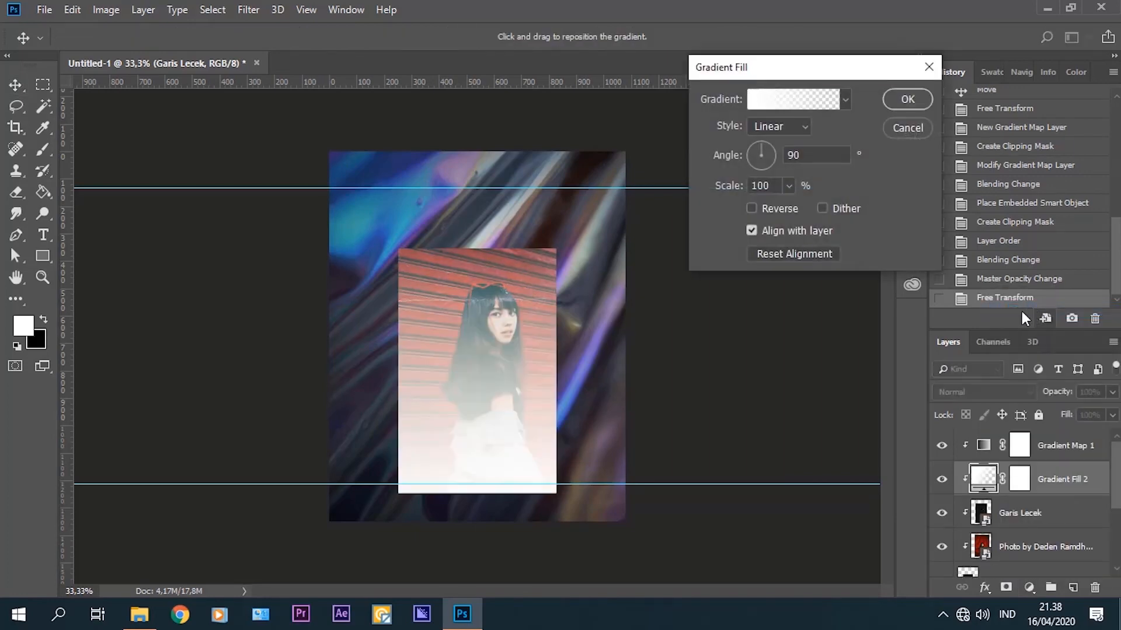
{"action": "left_click", "coordinate": [769, 128]}
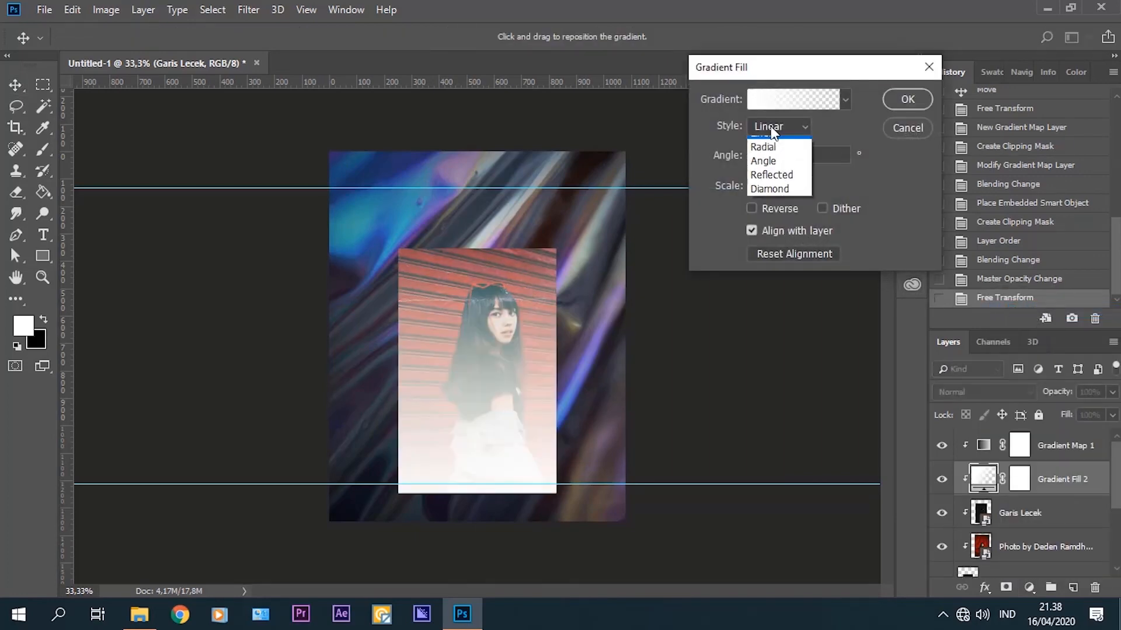
{"action": "left_click", "coordinate": [765, 157]}
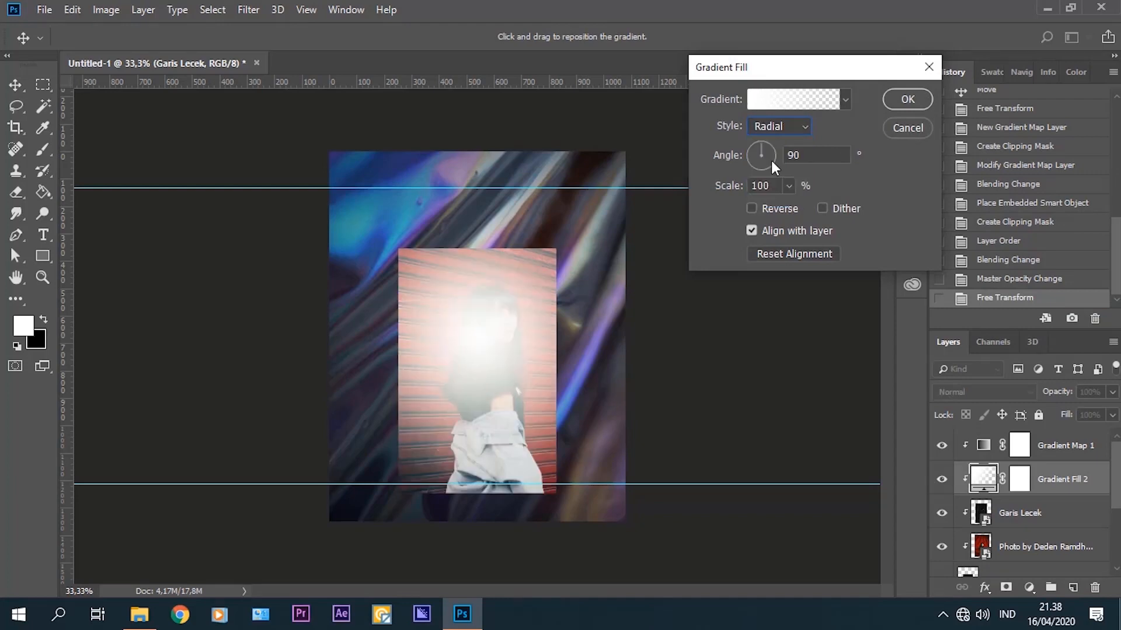
{"action": "left_click", "coordinate": [769, 208]}
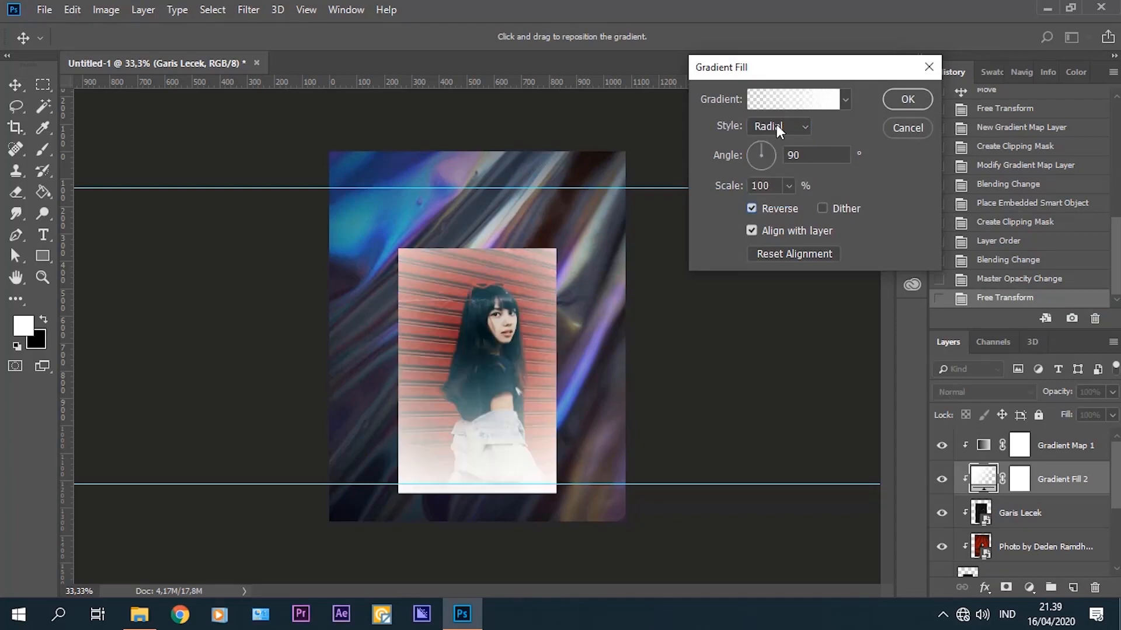
Set both colour stops of the fill gradient to black (000000) and accept the edited gradient.
{"action": "left_click", "coordinate": [776, 99]}
{"action": "left_click", "coordinate": [628, 372]}
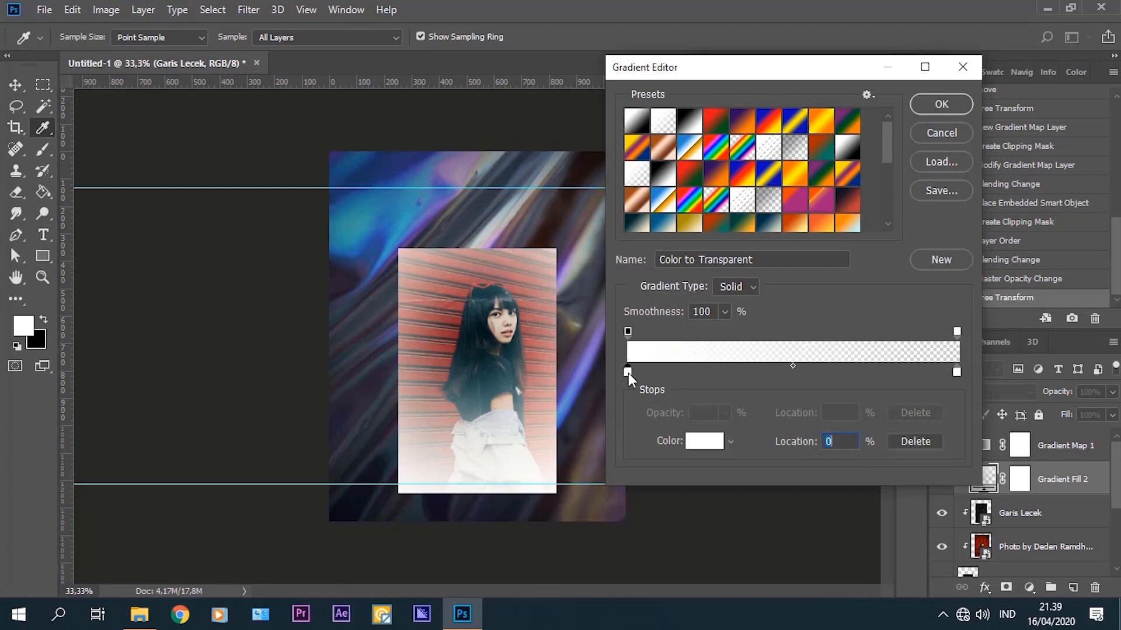
{"action": "left_click", "coordinate": [704, 440]}
{"action": "type", "text": "000000"}
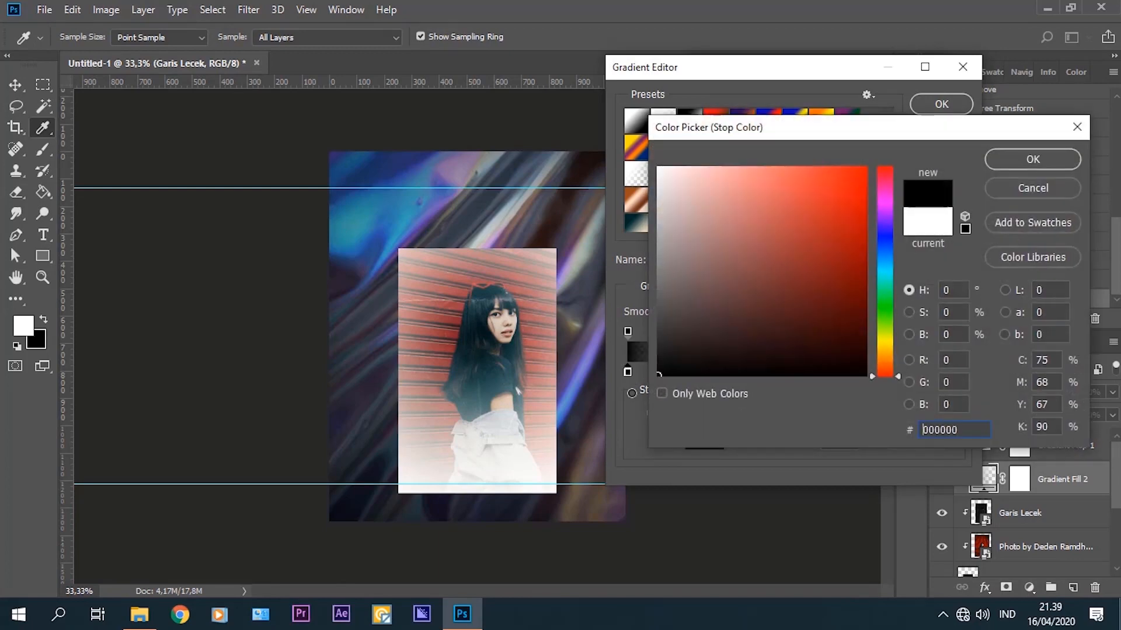
{"action": "left_click", "coordinate": [1020, 158]}
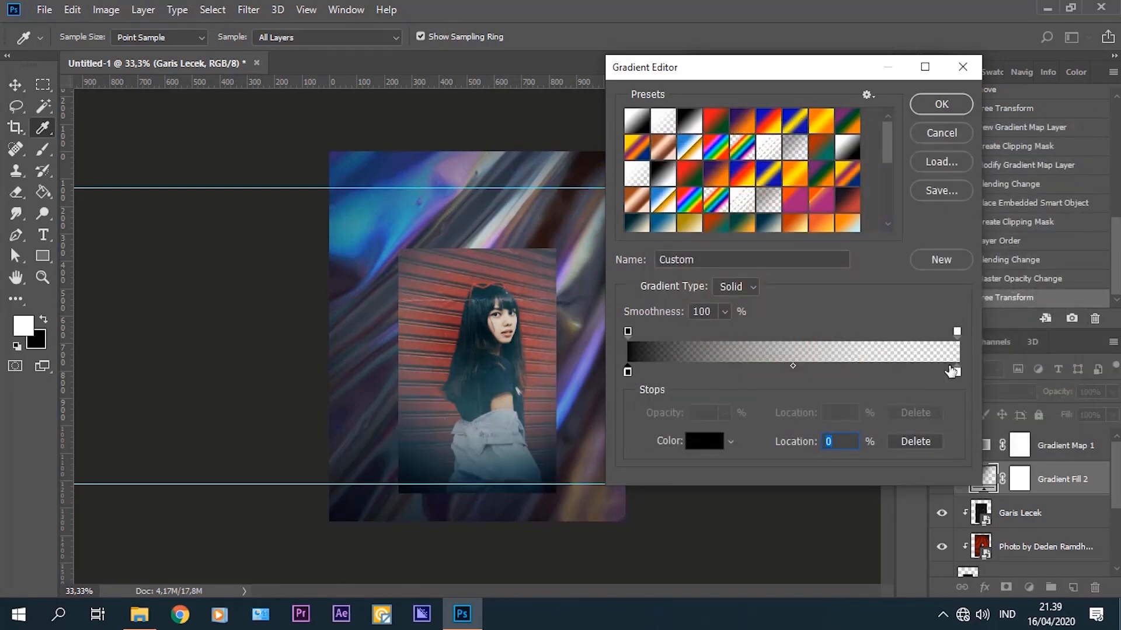
{"action": "left_click", "coordinate": [957, 372]}
{"action": "left_click", "coordinate": [705, 441]}
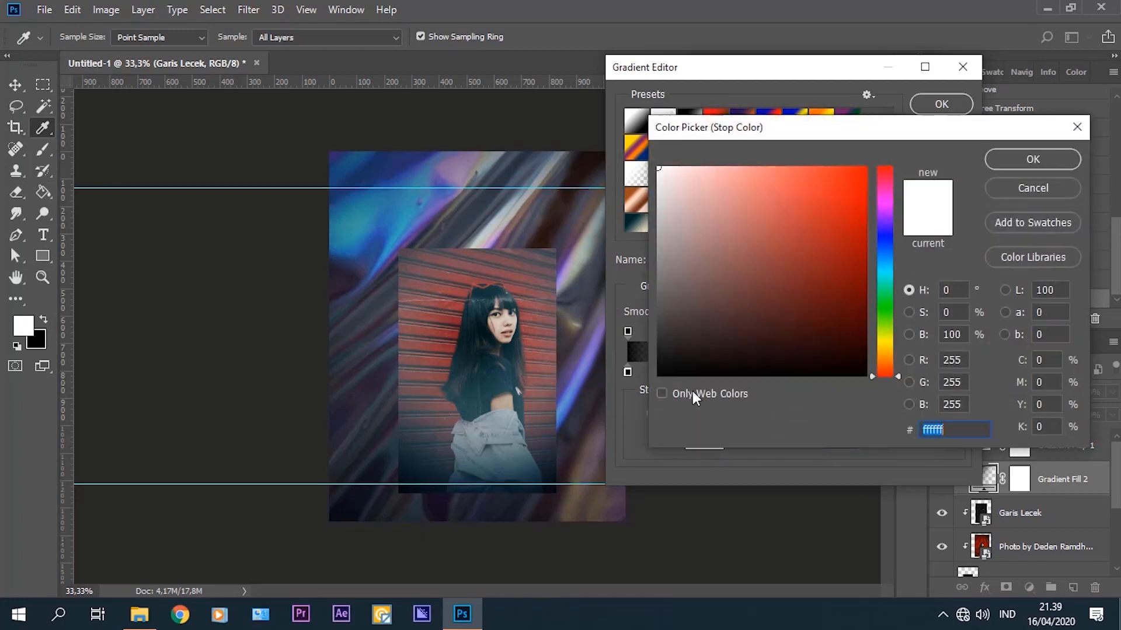
{"action": "type", "text": "000000"}
{"action": "left_click", "coordinate": [1021, 158]}
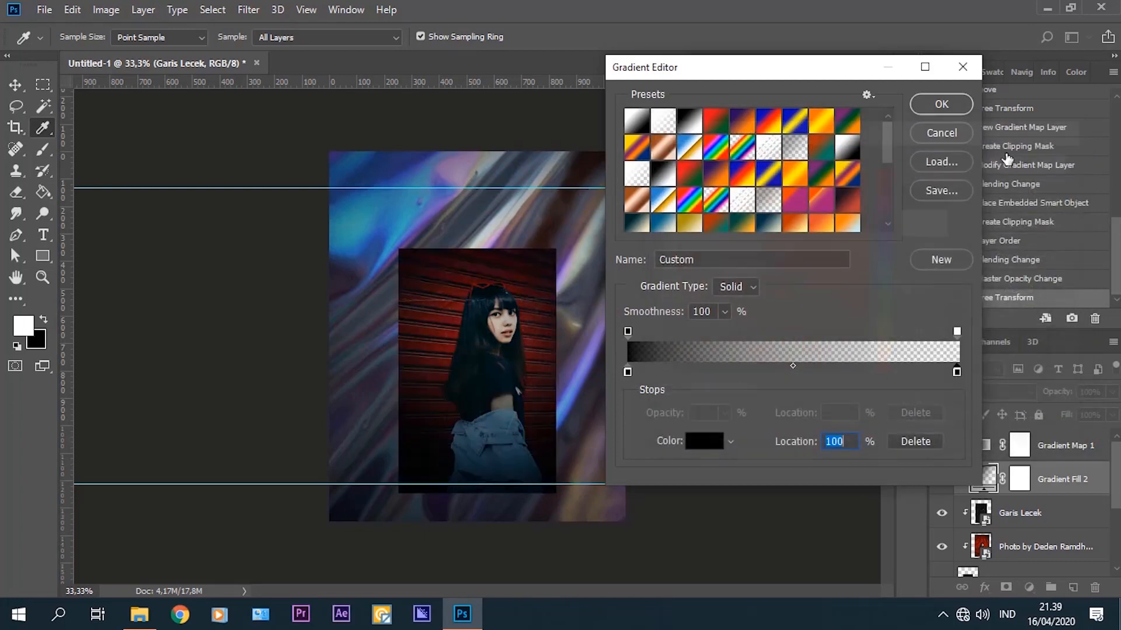
{"action": "left_click", "coordinate": [950, 109]}
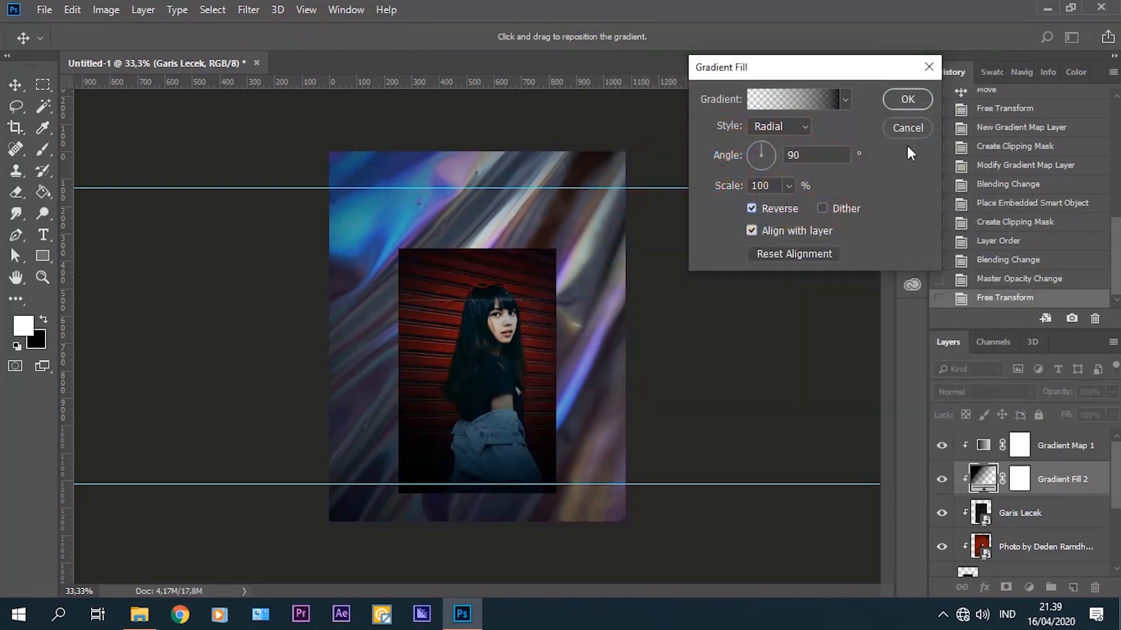
Set the radial gradient fill's scale to about 221% and apply the fill layer.
{"action": "left_click", "coordinate": [789, 186]}
{"action": "left_click_drag", "start_coordinate": [789, 207], "coordinate": [797, 207]}
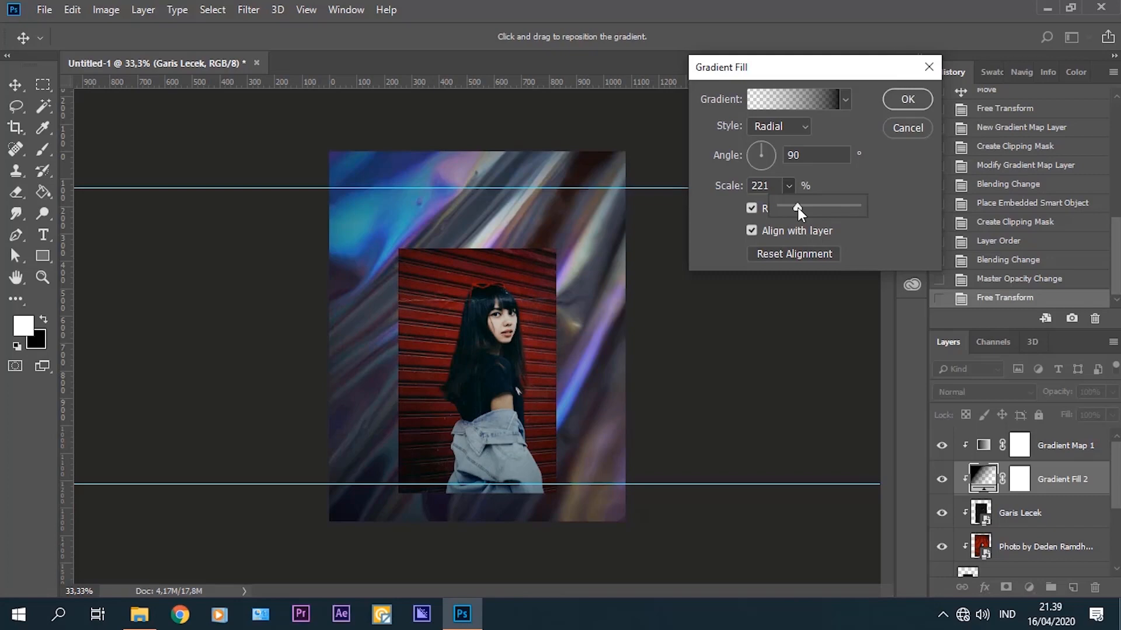
{"action": "left_click", "coordinate": [899, 101]}
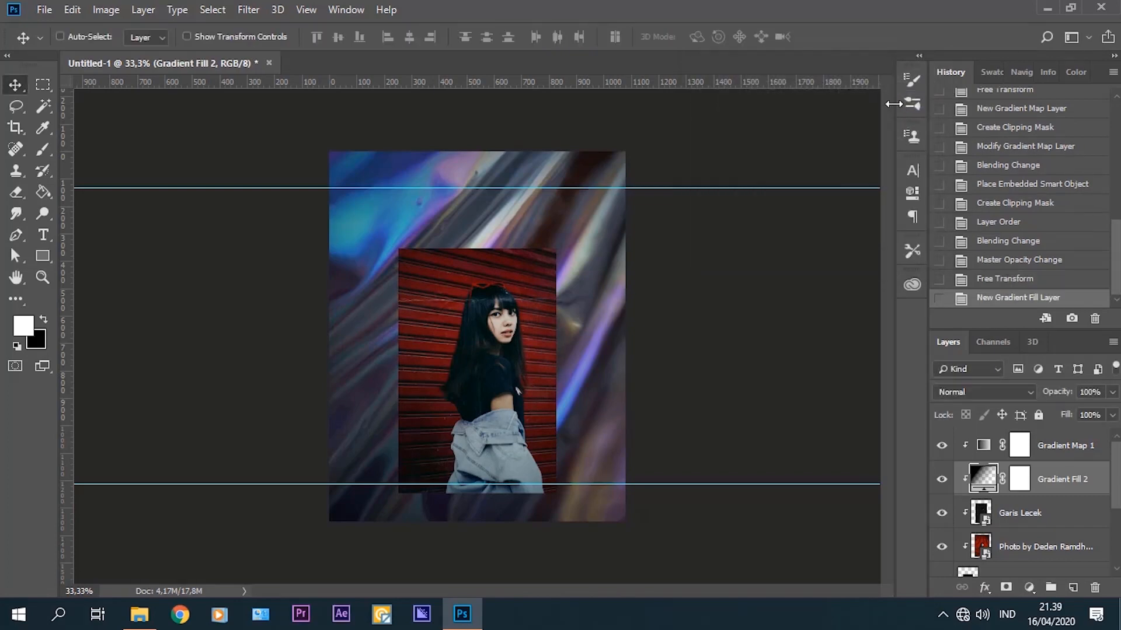
Start a text layer above the gradient map on the poster's upper guide, using the Indelible Regular font at 40.1 pt.
{"action": "left_click", "coordinate": [1020, 445]}
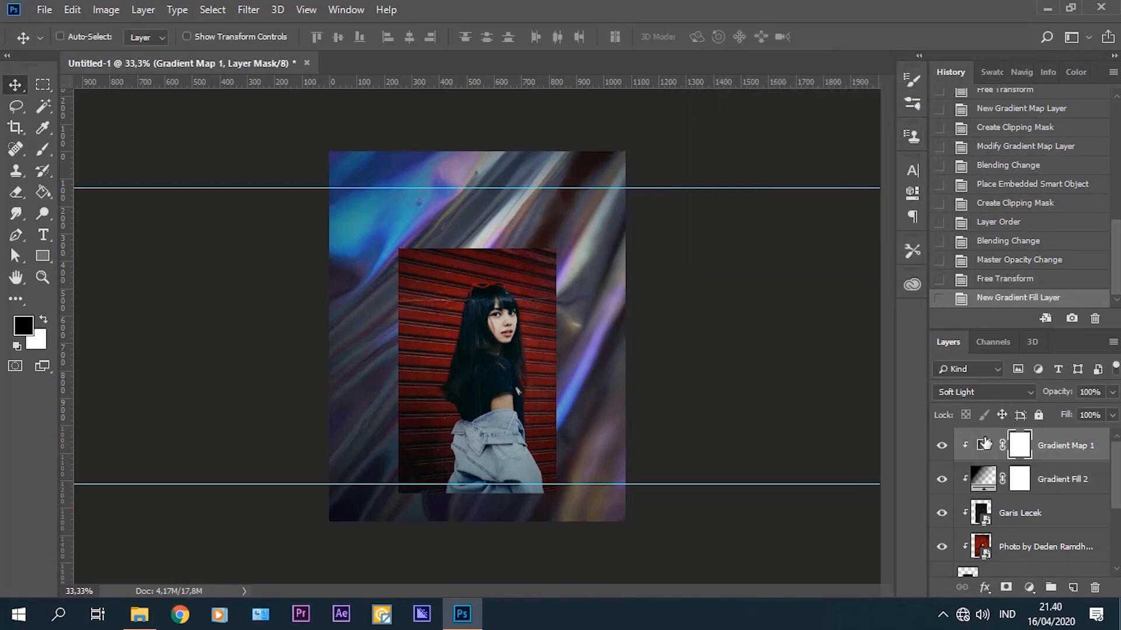
{"action": "left_click", "coordinate": [43, 239]}
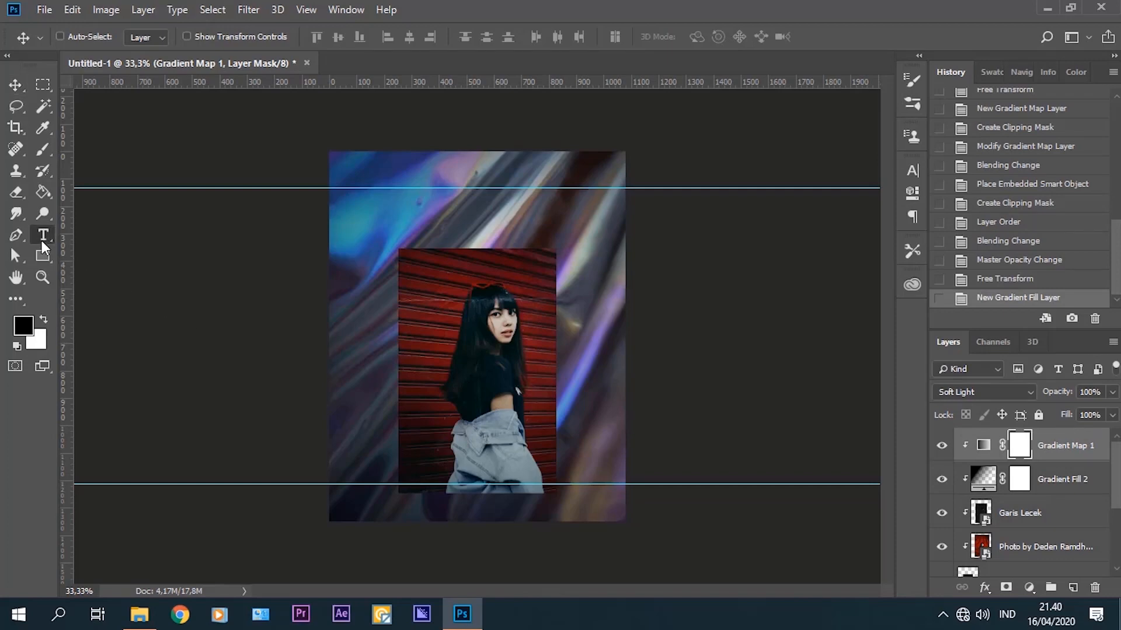
{"action": "left_click", "coordinate": [435, 187]}
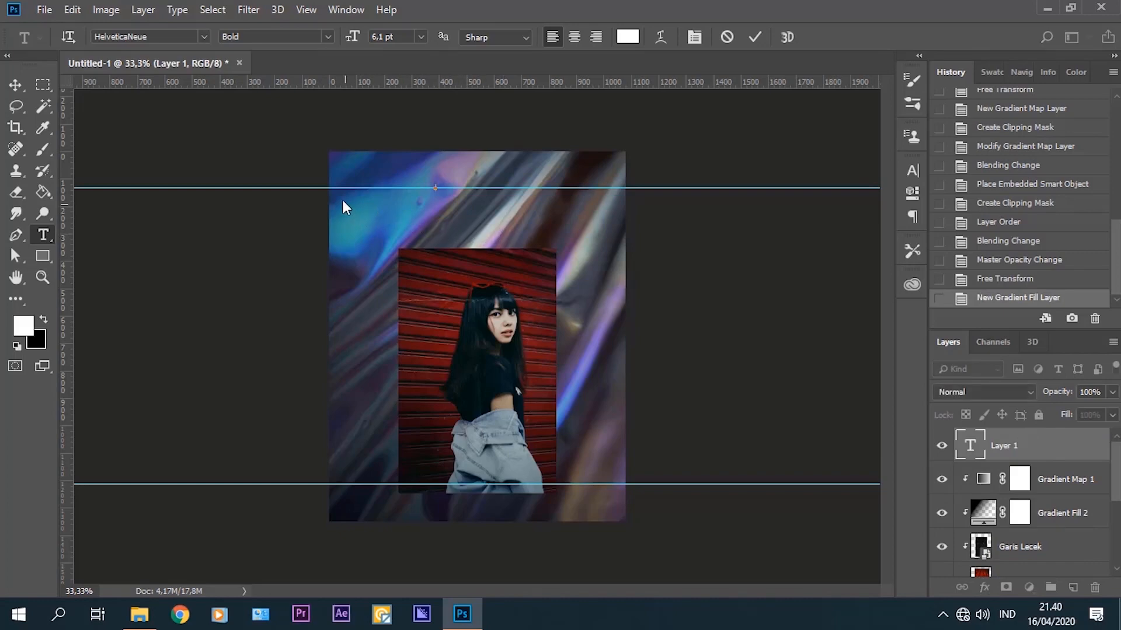
{"action": "left_click_drag", "start_coordinate": [352, 36], "coordinate": [384, 39]}
{"action": "left_click", "coordinate": [170, 39]}
{"action": "type", "text": "in"}
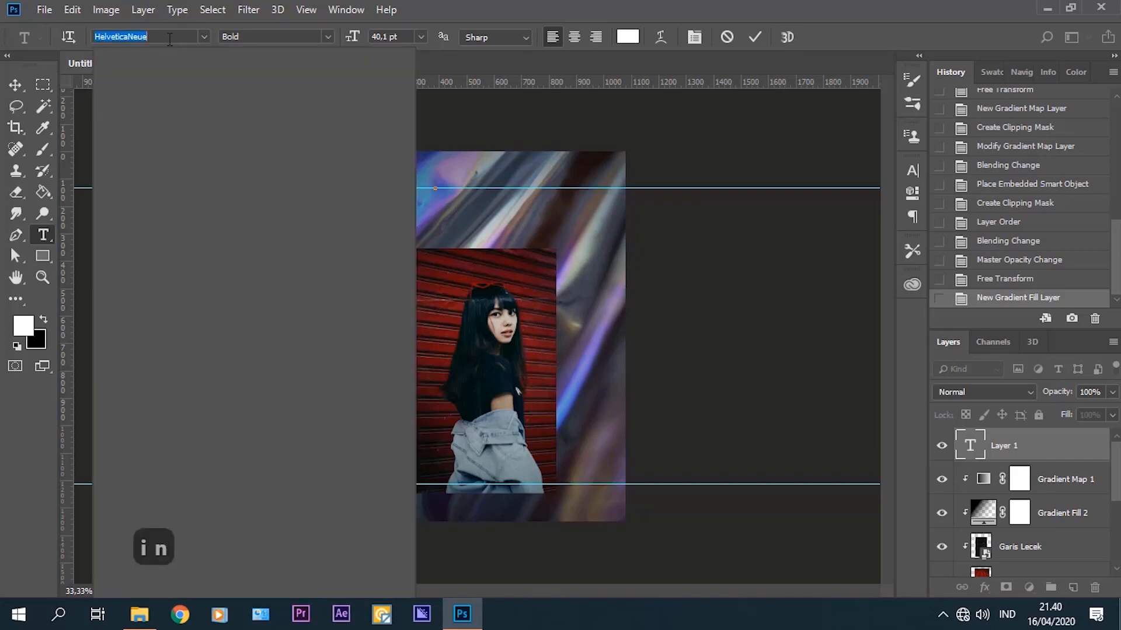
{"action": "type", "text": "d"}
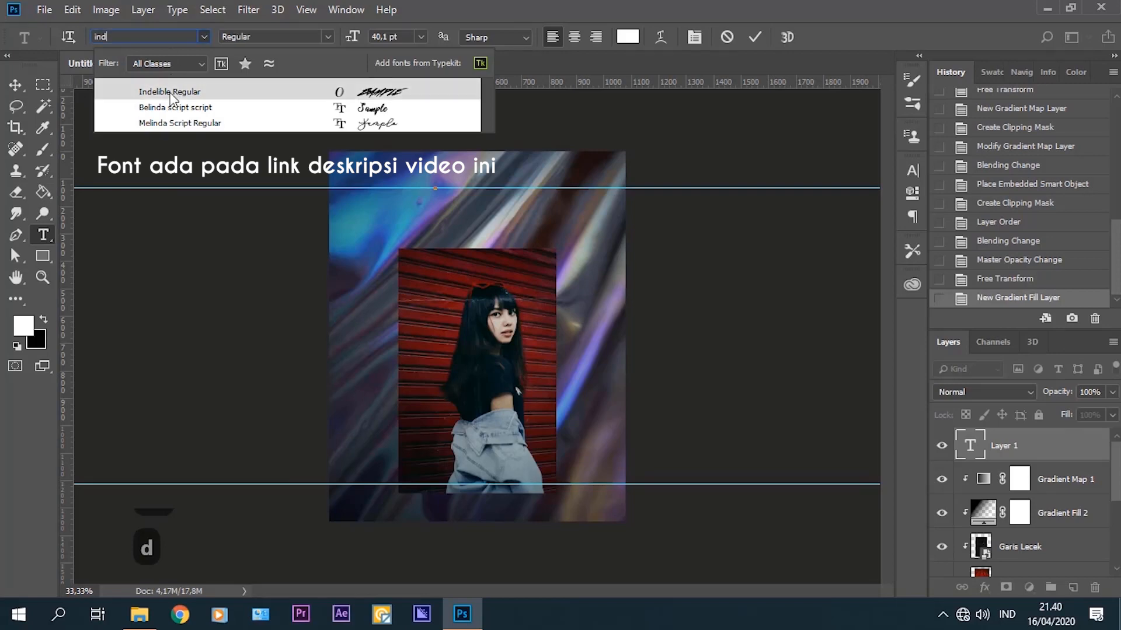
{"action": "left_click", "coordinate": [289, 92]}
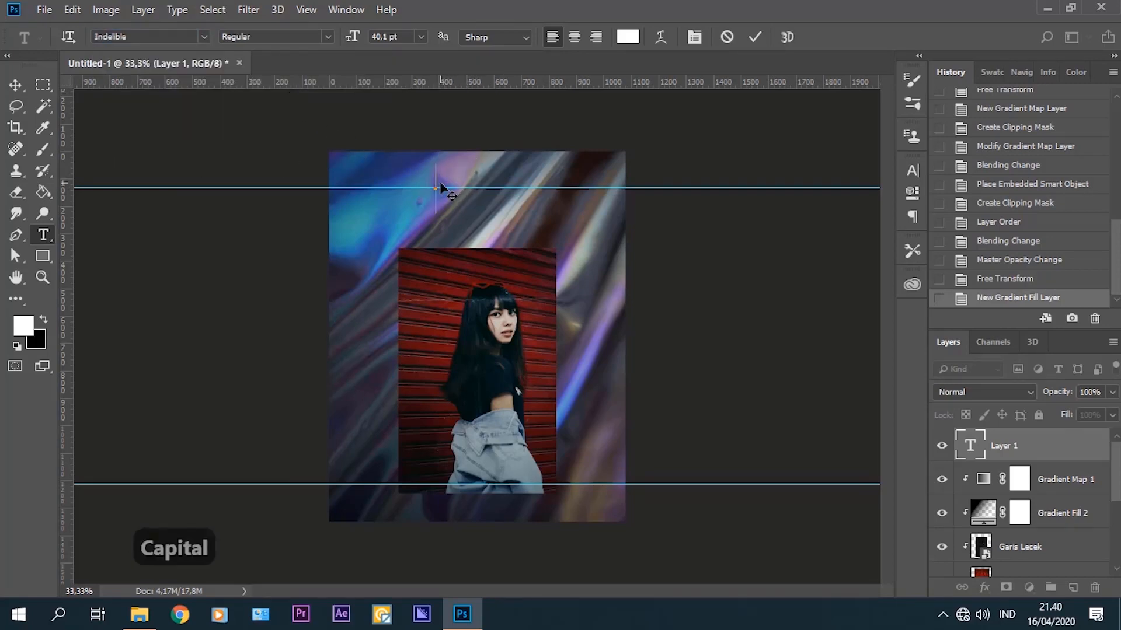
Enter the title text "PASSION" and commit it.
{"action": "type", "text": "Pass"}
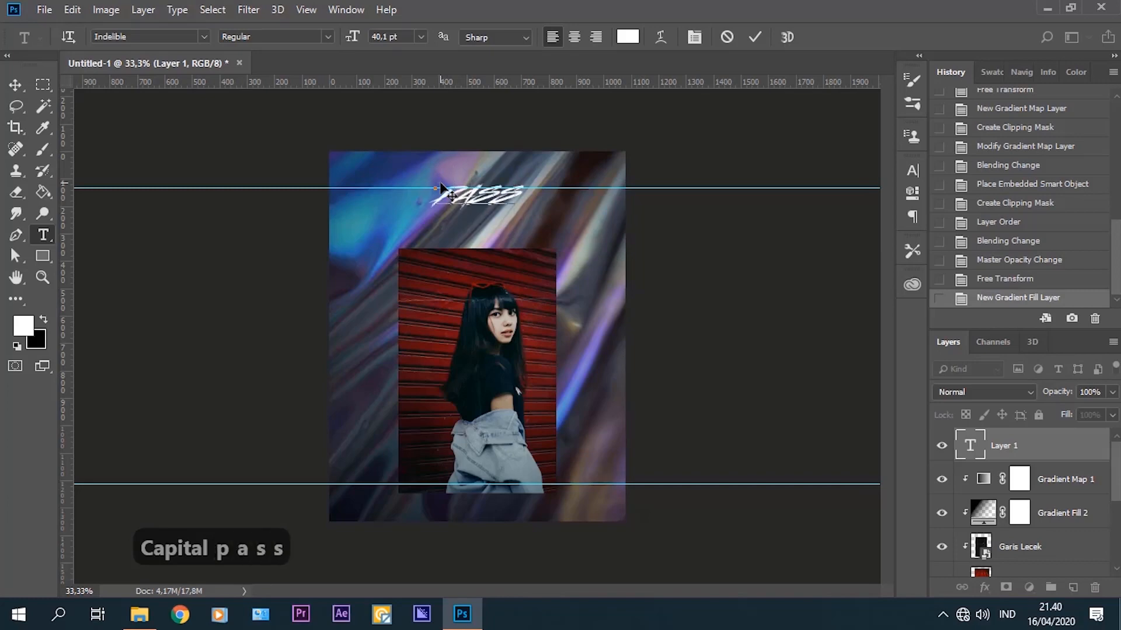
{"action": "type", "text": "ion"}
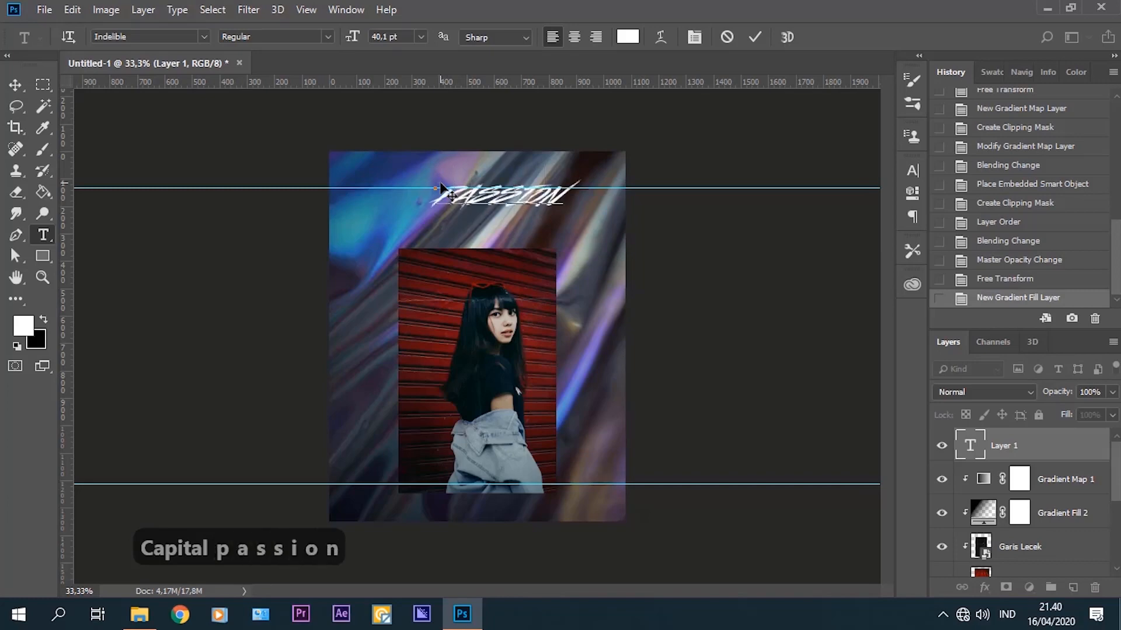
{"action": "left_click", "coordinate": [755, 37]}
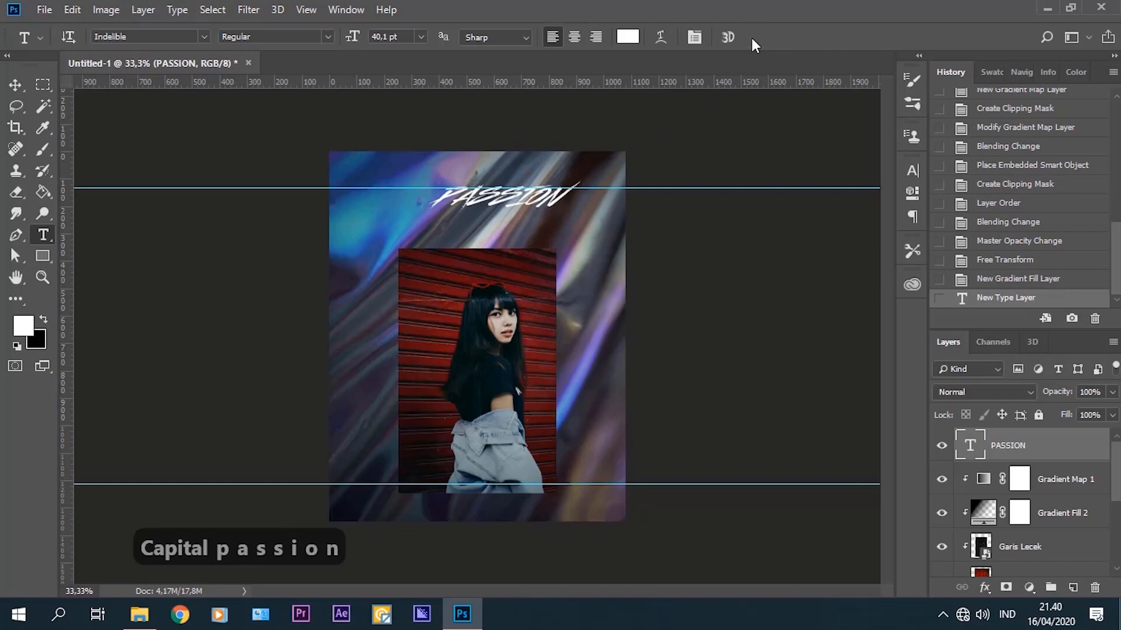
Centre the PASSION title on the upper guide above the photo and scale it to about 103.91% to match the photo's width.
{"action": "left_click", "coordinate": [15, 84]}
{"action": "left_click_drag", "start_coordinate": [499, 212], "coordinate": [460, 199]}
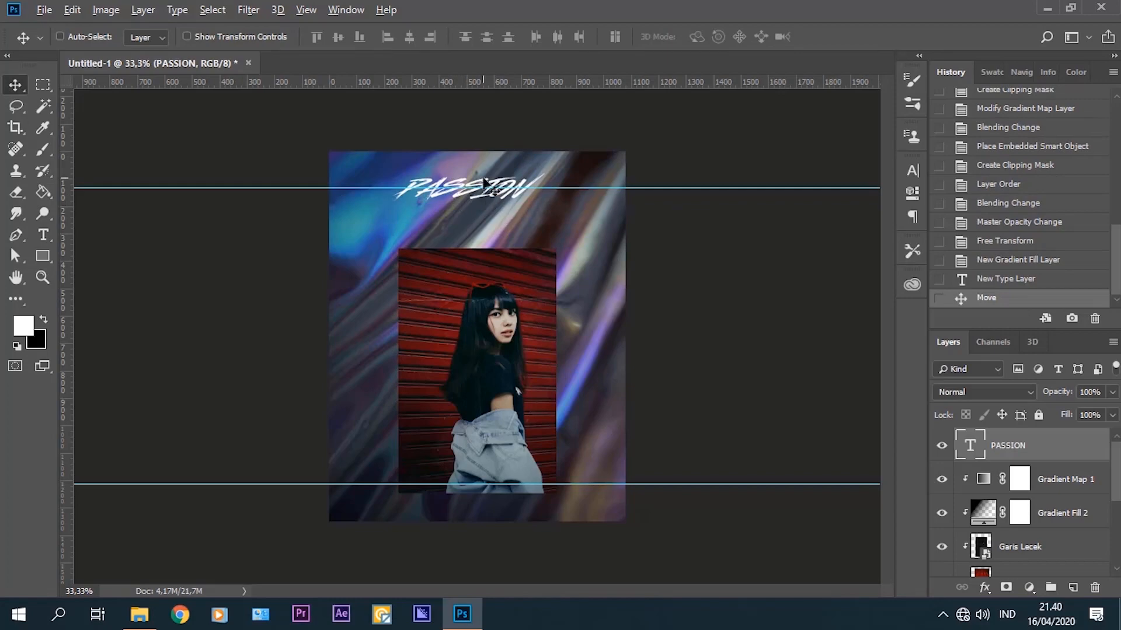
{"action": "scroll", "coordinate": [490, 188], "scroll_direction": "up", "scroll_amount": 5}
{"action": "key", "text": "ctrl+r"}
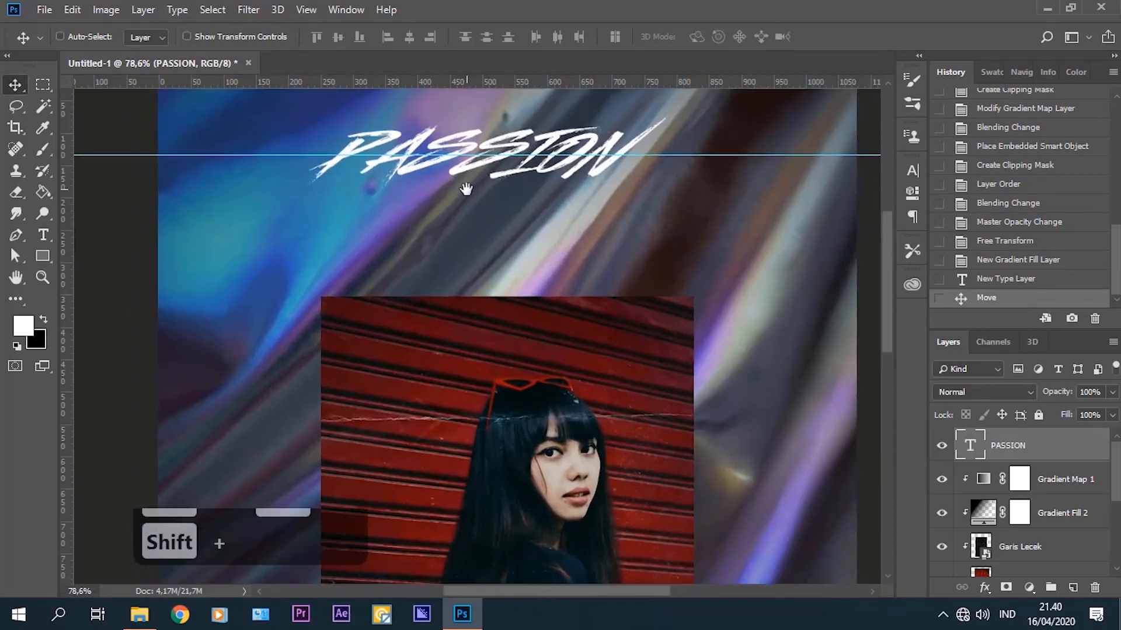
{"action": "key", "text": "ctrl+t"}
{"action": "left_click_drag", "start_coordinate": [422, 167], "coordinate": [436, 167]}
{"action": "left_click_drag", "start_coordinate": [681, 196], "coordinate": [694, 201]}
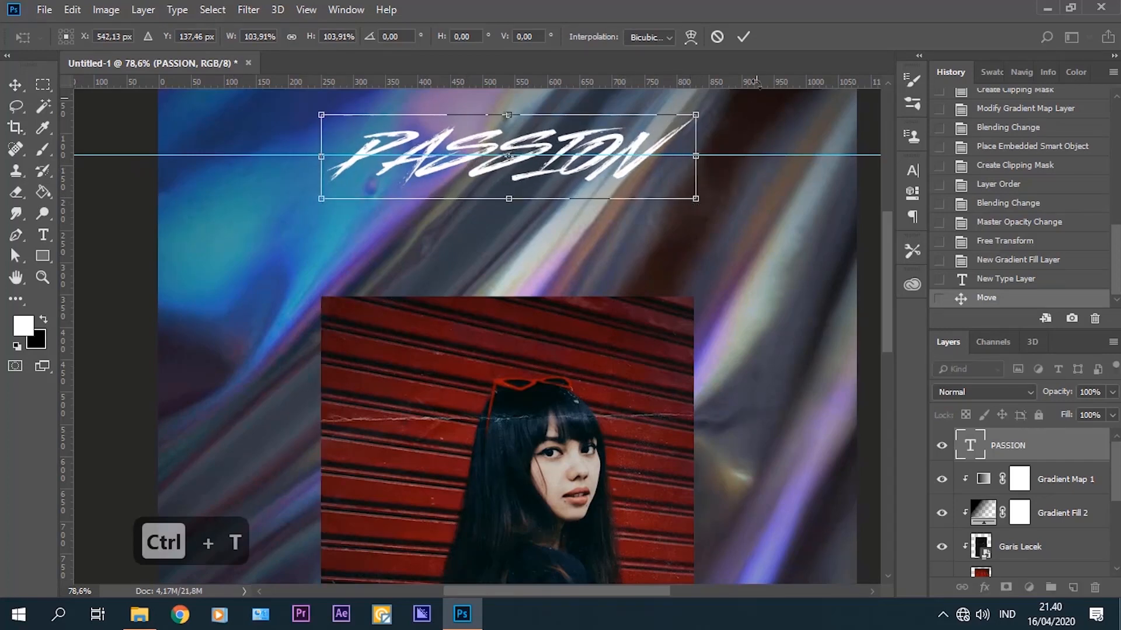
{"action": "left_click", "coordinate": [741, 36]}
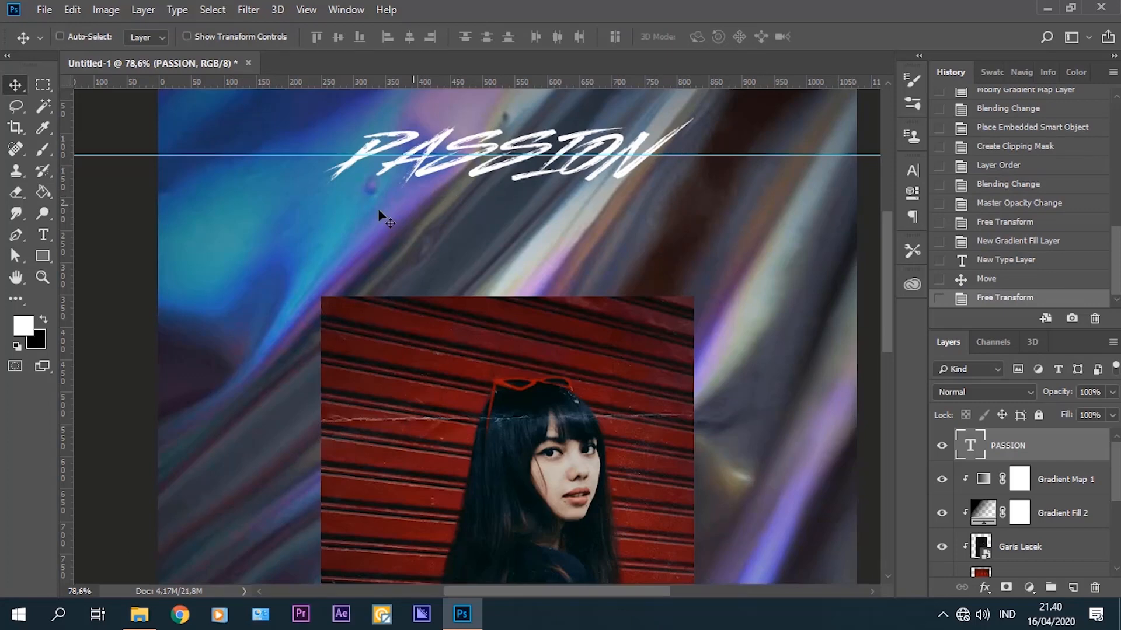
Add a text layer reading "DO WHAT YOU LOVE" between the PASSION title and the photo.
{"action": "left_click", "coordinate": [44, 236]}
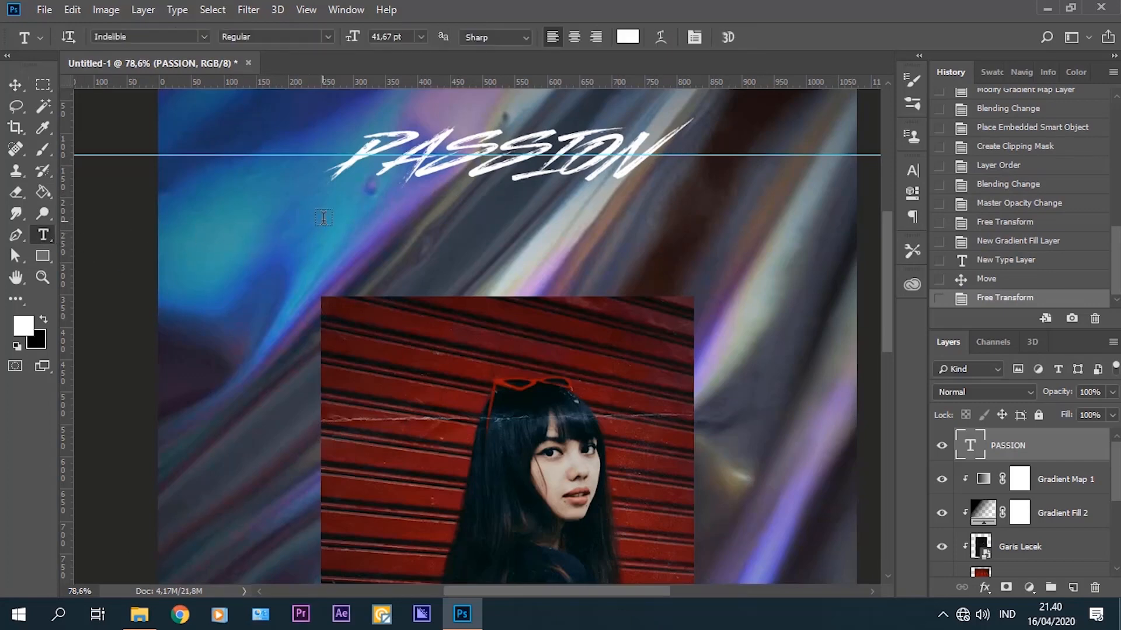
{"action": "left_click", "coordinate": [341, 208]}
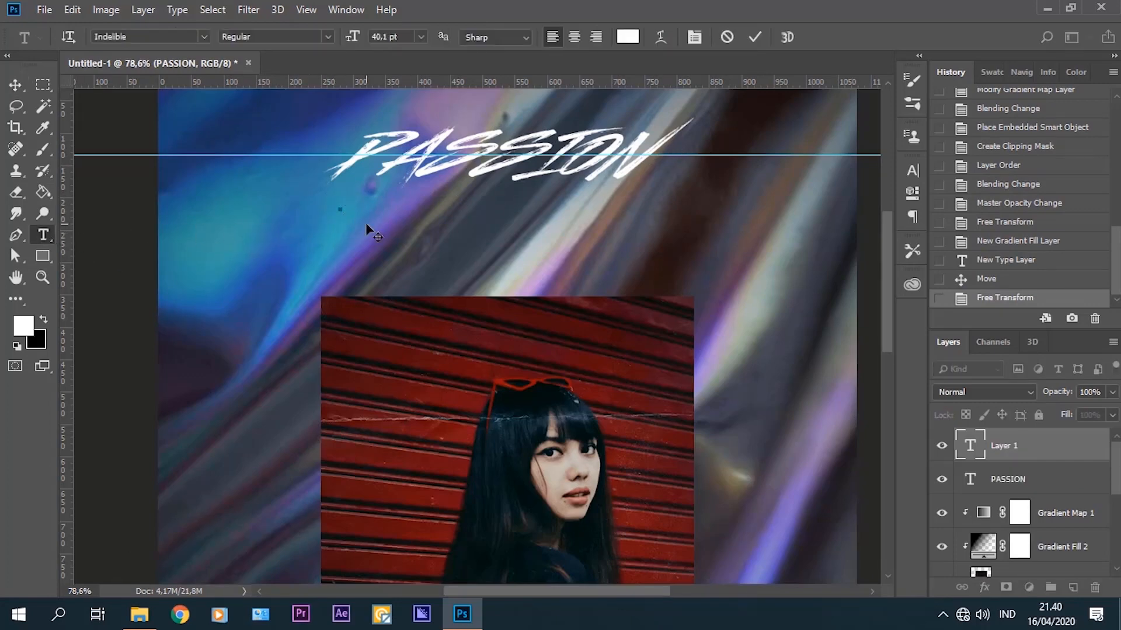
{"action": "type", "text": "d"}
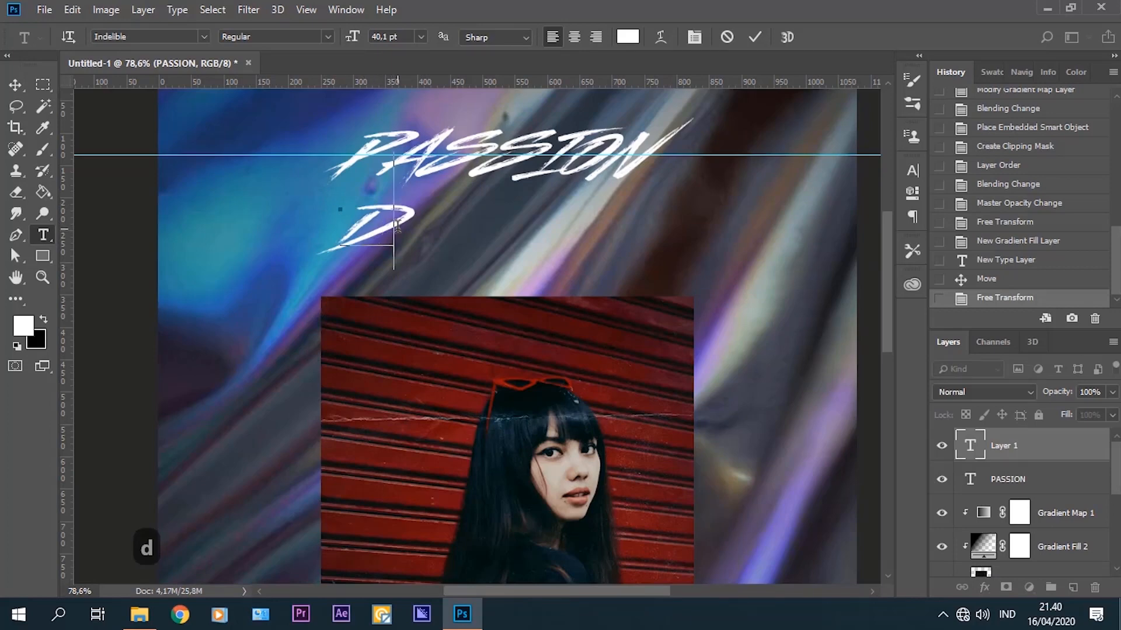
{"action": "type", "text": "o wha"}
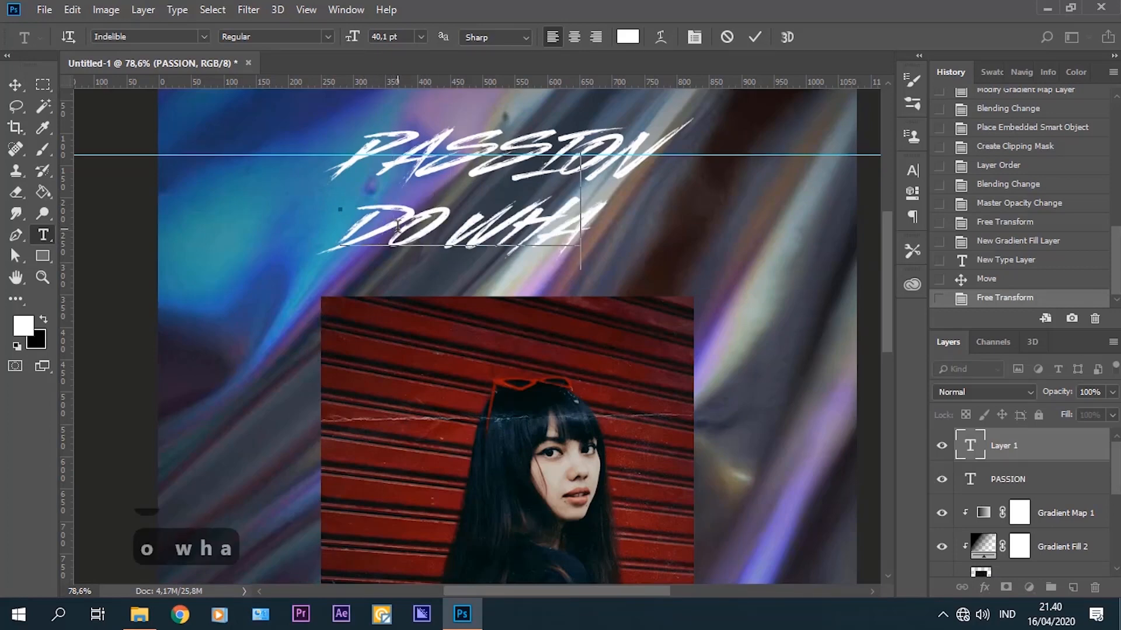
{"action": "type", "text": "t you love"}
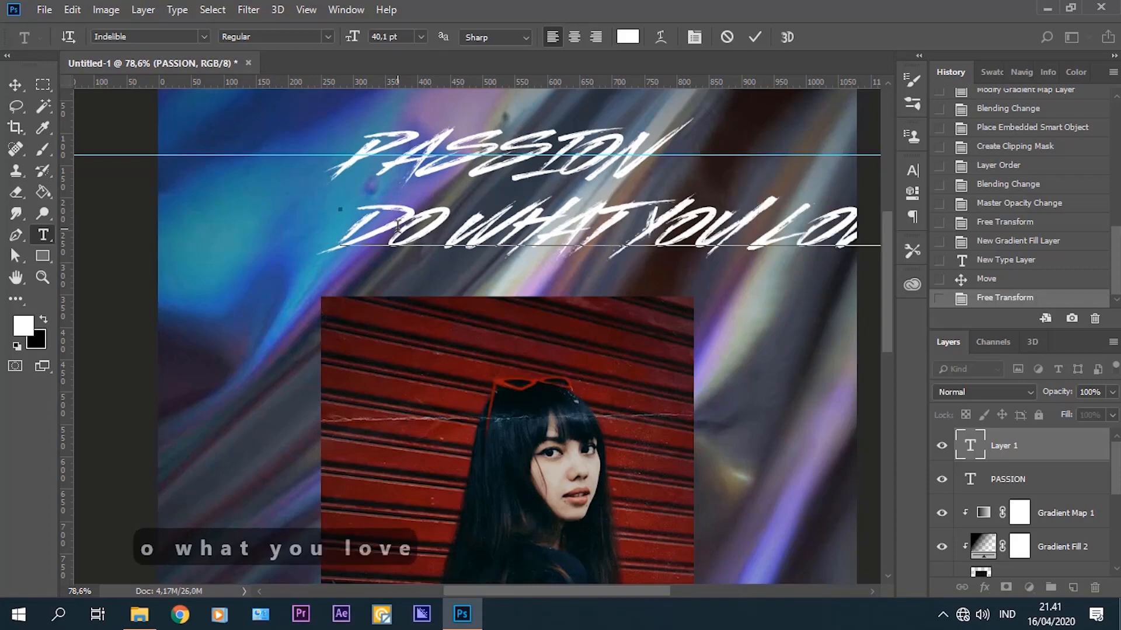
Format the whole DO WHAT YOU LOVE line in HelveticaNeue Bold at 24,1 pt and commit the text.
{"action": "key", "text": "ctrl+a"}
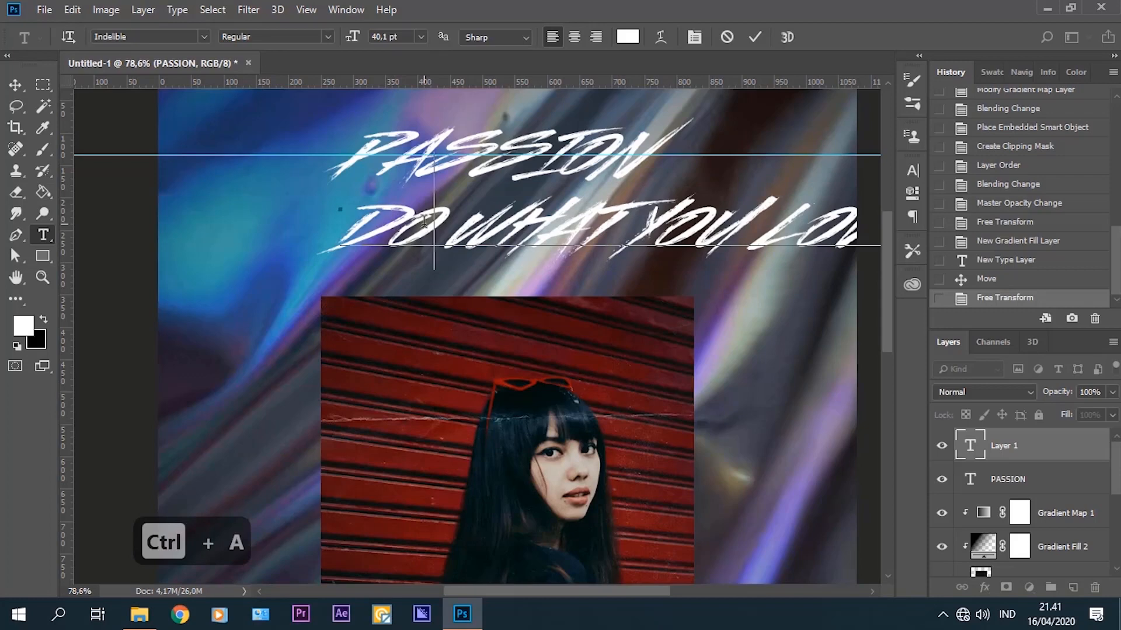
{"action": "left_click_drag", "start_coordinate": [350, 220], "coordinate": [886, 250]}
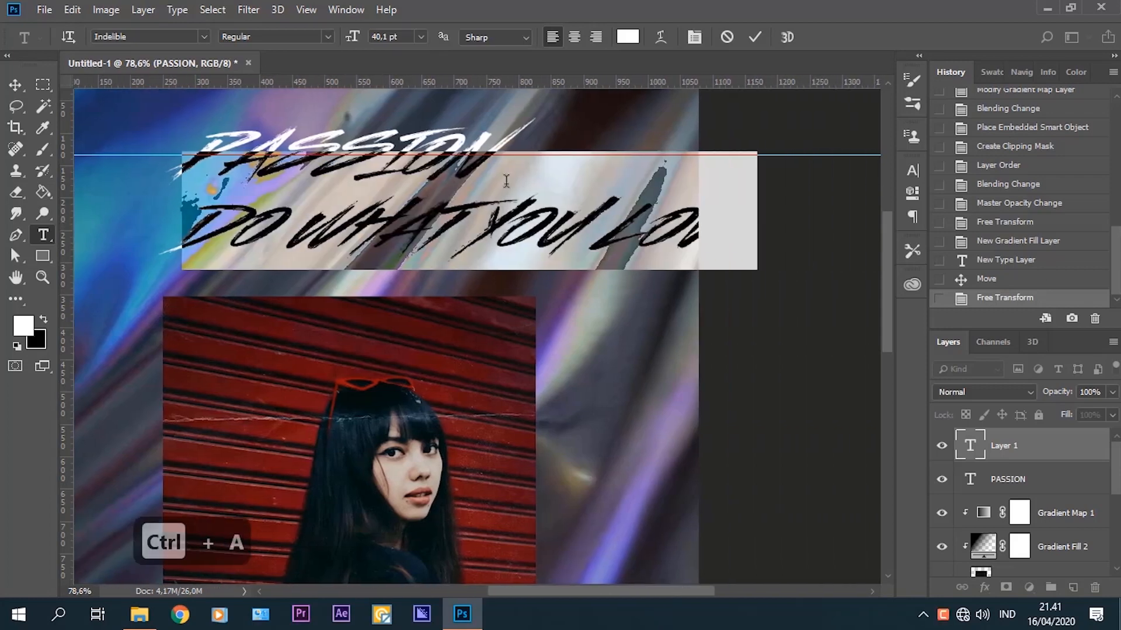
{"action": "left_click_drag", "start_coordinate": [353, 40], "coordinate": [273, 49]}
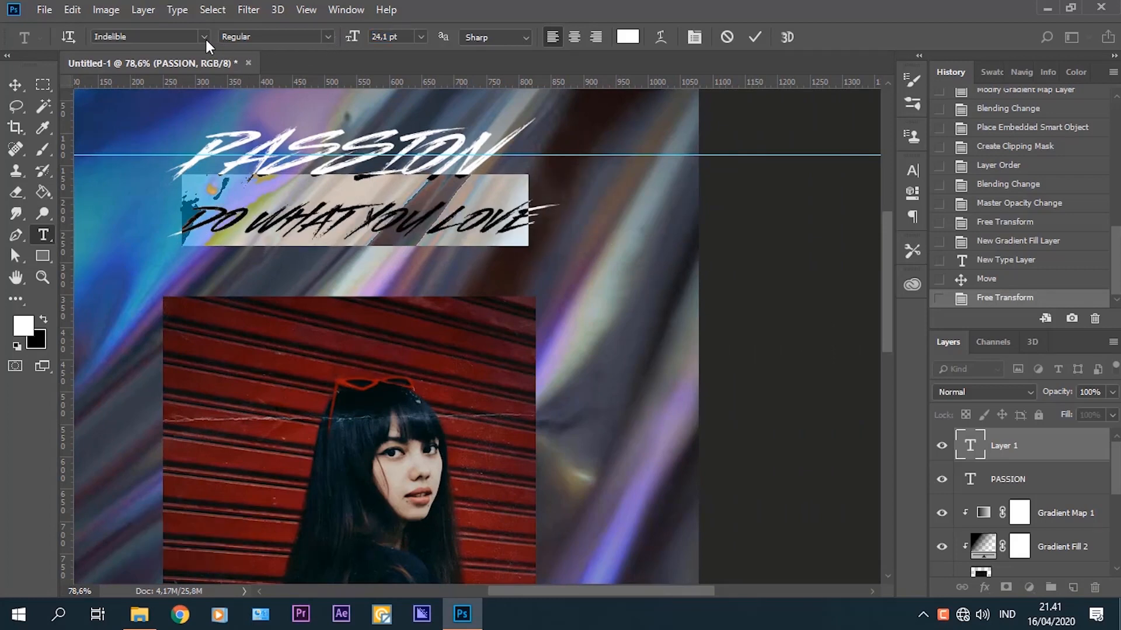
{"action": "left_click", "coordinate": [205, 36]}
{"action": "type", "text": "HELVE"}
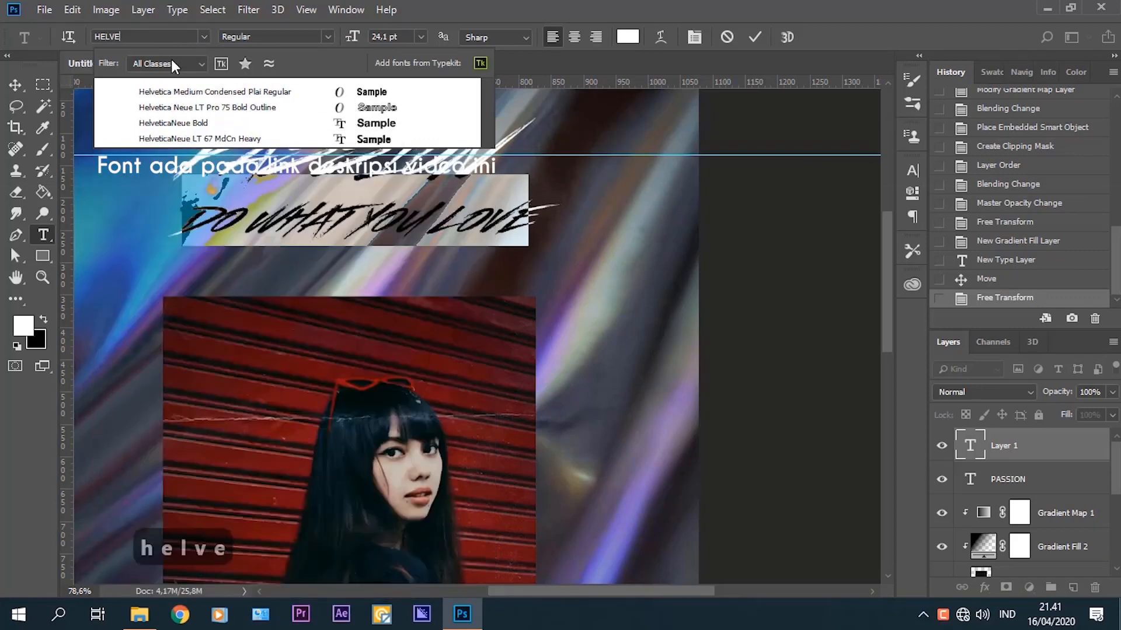
{"action": "left_click", "coordinate": [249, 123]}
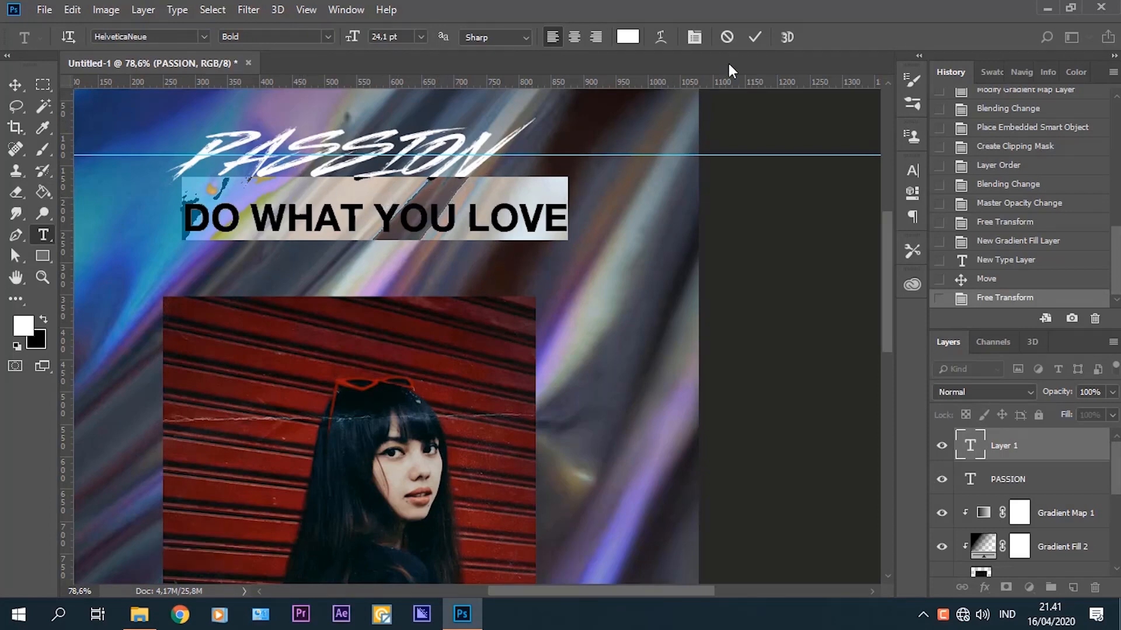
{"action": "left_click", "coordinate": [754, 37]}
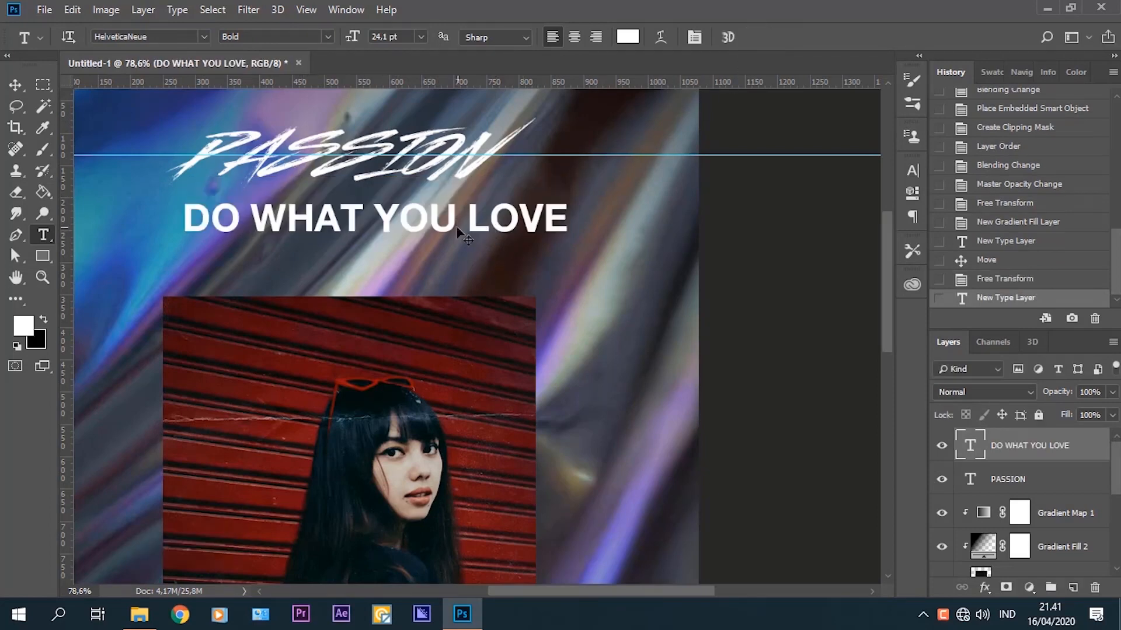
Scale the DO WHAT YOU LOVE text to about 95.9% to match the photo's width, then flatten its height to about 16.24 pt.
{"action": "key", "text": "ctrl+t"}
{"action": "left_click_drag", "start_coordinate": [573, 245], "coordinate": [533, 235]}
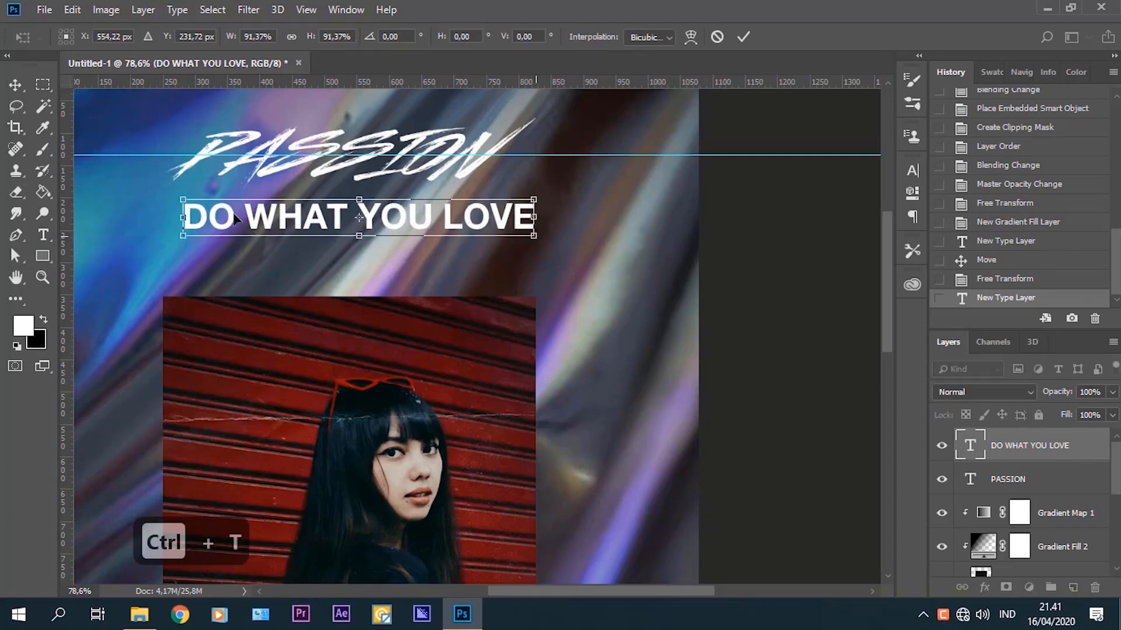
{"action": "left_click_drag", "start_coordinate": [183, 199], "coordinate": [166, 196]}
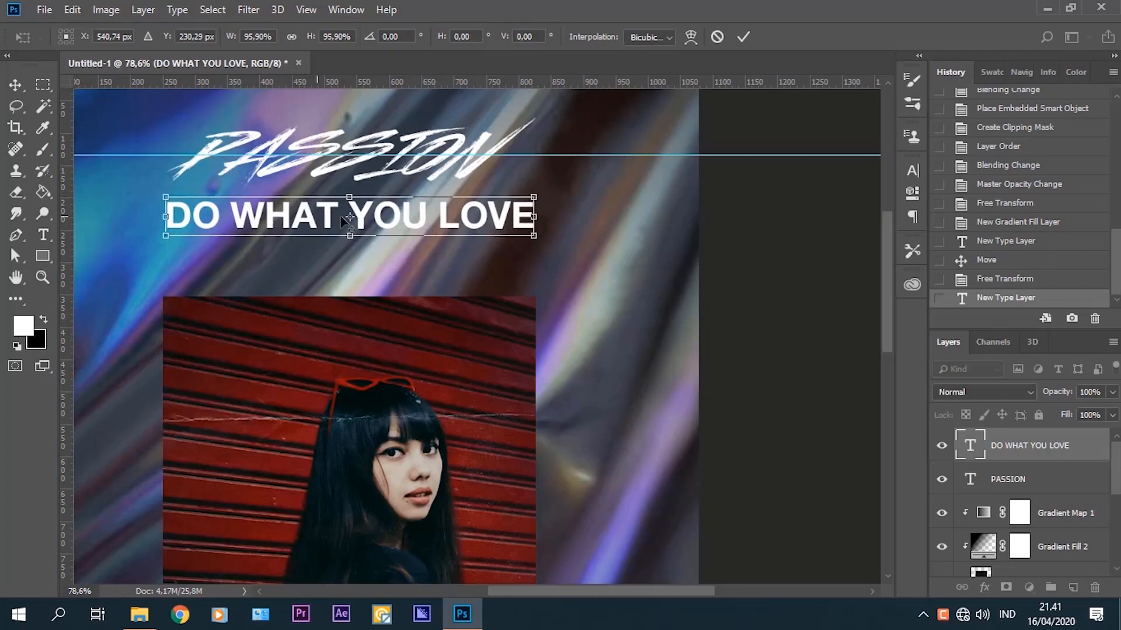
{"action": "scroll", "coordinate": [348, 215], "scroll_direction": "up", "scroll_amount": 4}
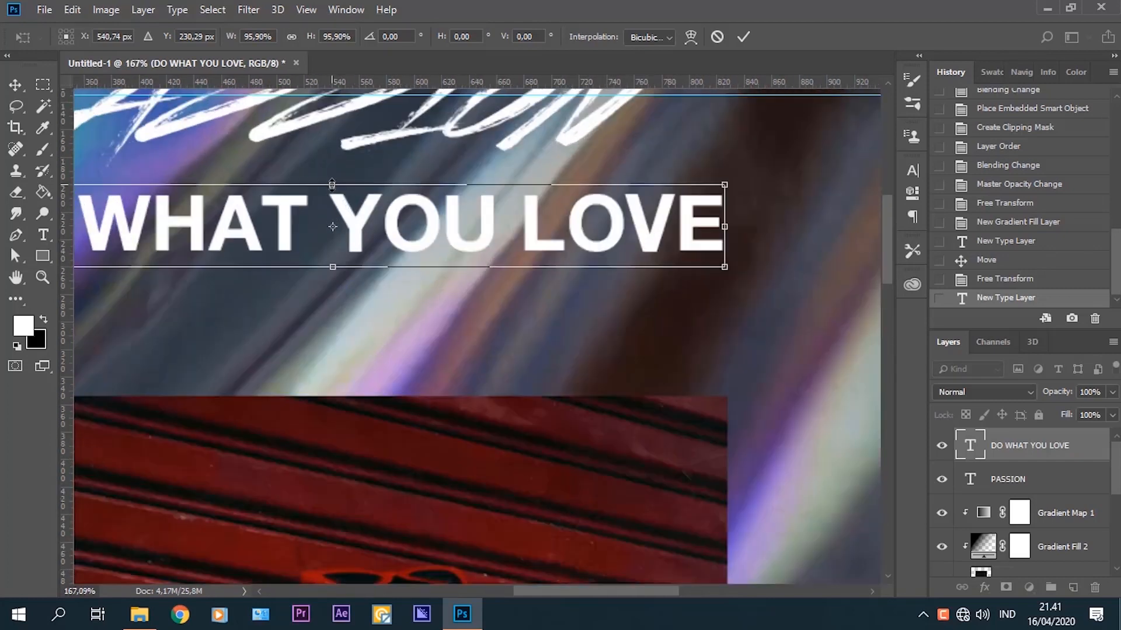
{"action": "mouse_move", "coordinate": [332, 185]}
{"action": "left_mouse_down"}
{"action": "mouse_move", "coordinate": [333, 208]}
{"action": "mouse_move", "coordinate": [333, 197]}
{"action": "left_mouse_up"}
{"action": "left_click", "coordinate": [742, 36]}
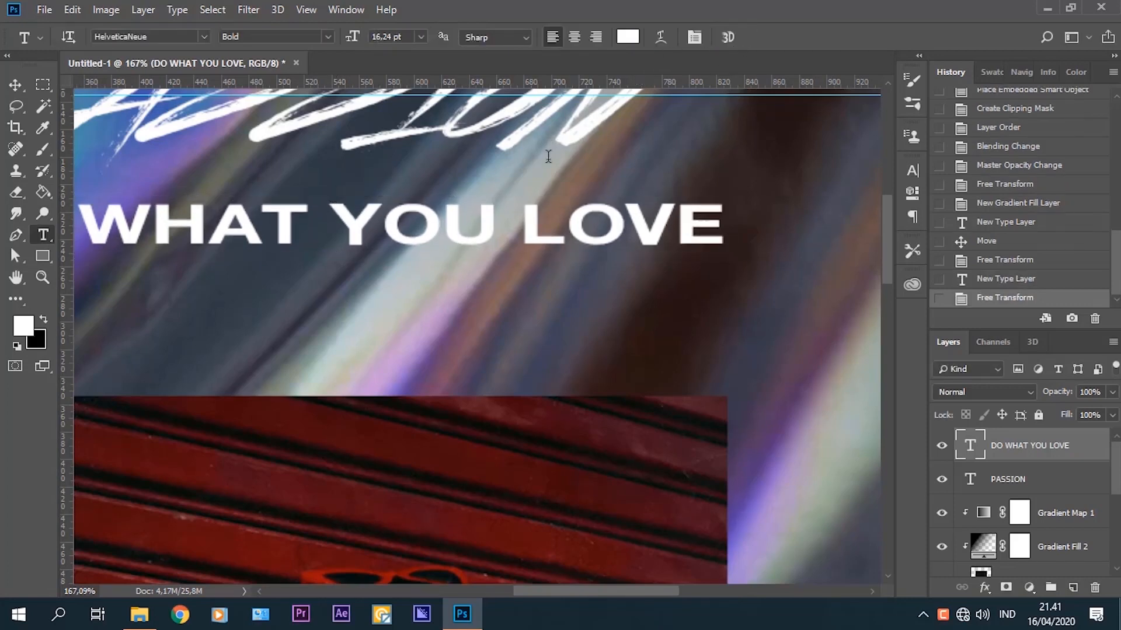
Nudge the DO WHAT YOU LOVE line slightly upward, closer to the PASSION title.
{"action": "left_click", "coordinate": [41, 277]}
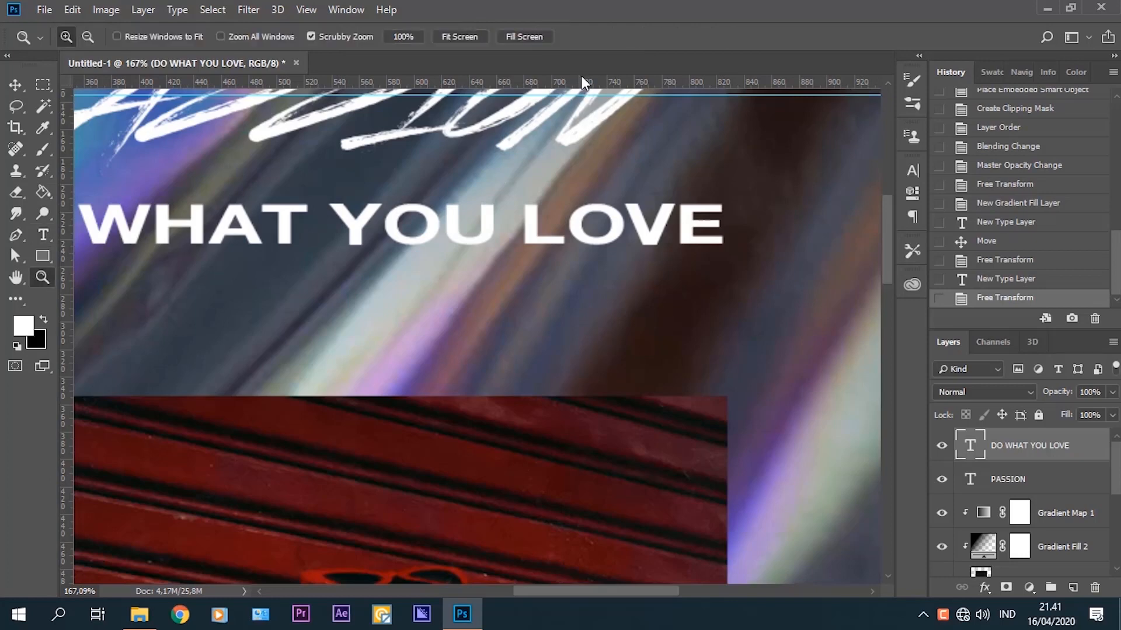
{"action": "left_click", "coordinate": [459, 36]}
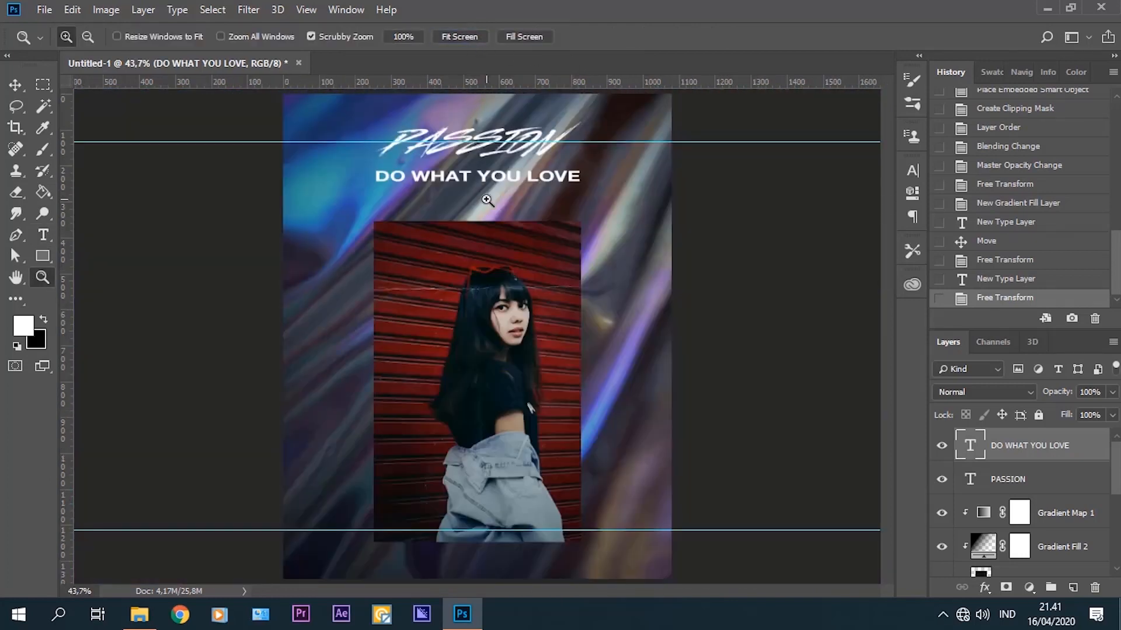
{"action": "scroll", "coordinate": [472, 181], "scroll_direction": "up", "scroll_amount": 2}
{"action": "key", "text": "v"}
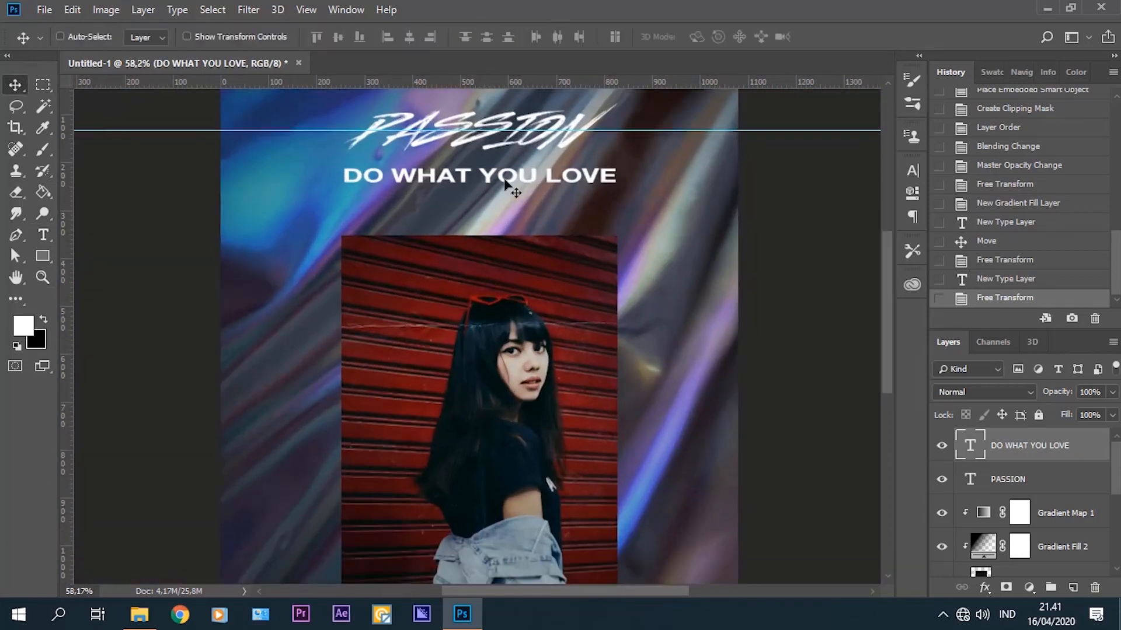
{"action": "key", "text": "Up"}
{"action": "key", "text": "Up"}
{"action": "key", "text": "Up"}
{"action": "key", "text": "Up"}
{"action": "key", "text": "Up"}
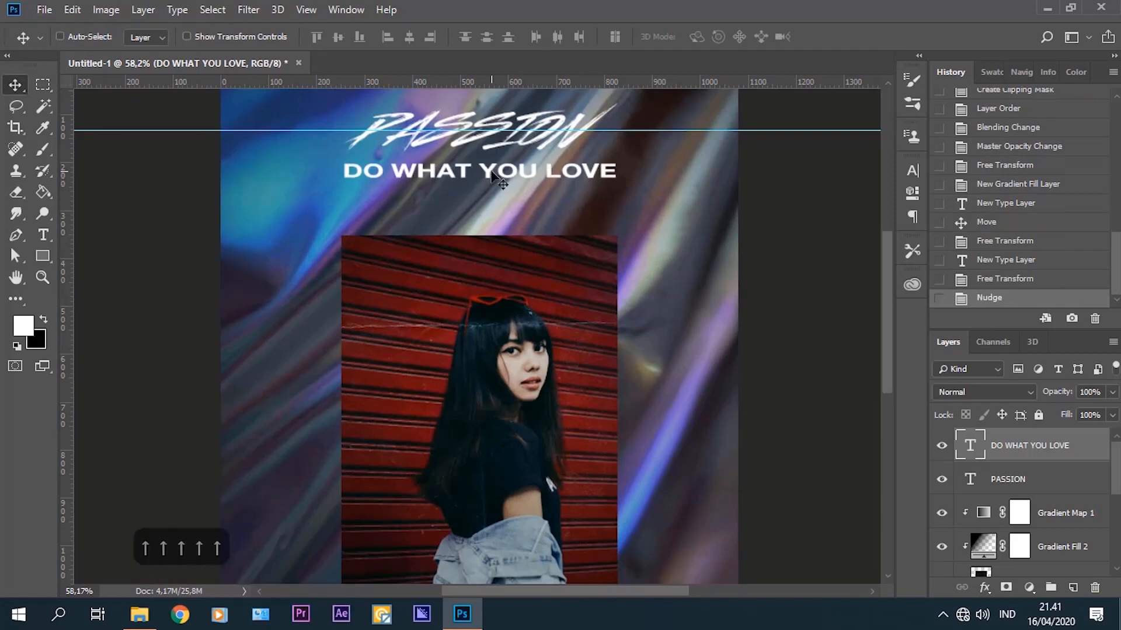
{"action": "key", "text": "Up"}
{"action": "key", "text": "Up"}
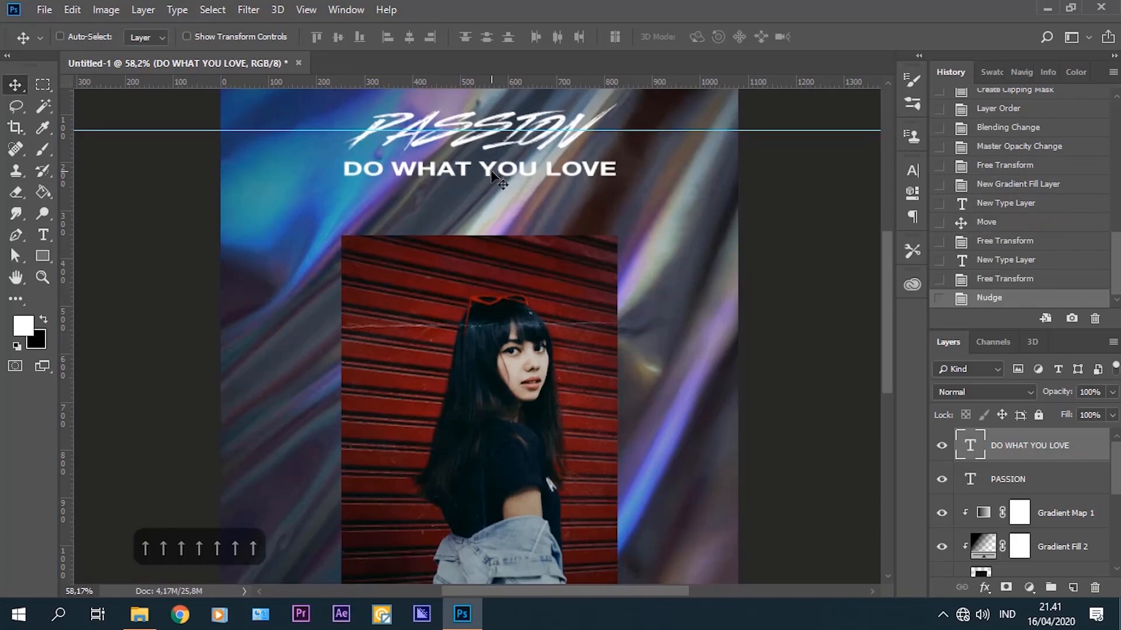
Duplicate the DO WHAT YOU LOVE layer under its default copy name and shift the copy slightly below the original.
{"action": "right_click", "coordinate": [1033, 452]}
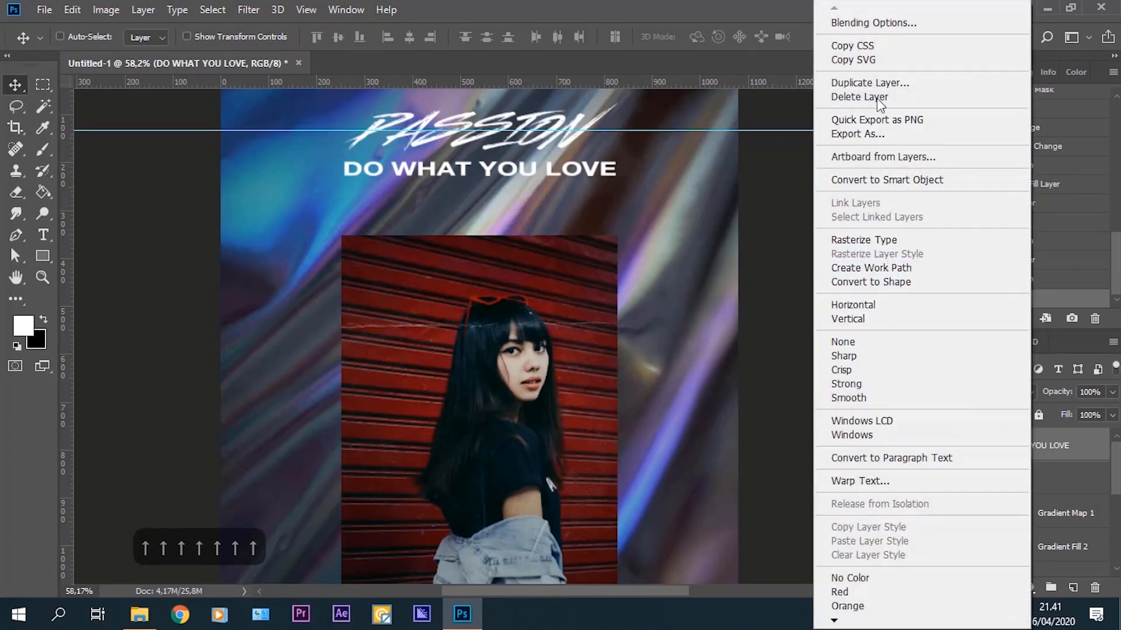
{"action": "left_click", "coordinate": [914, 80]}
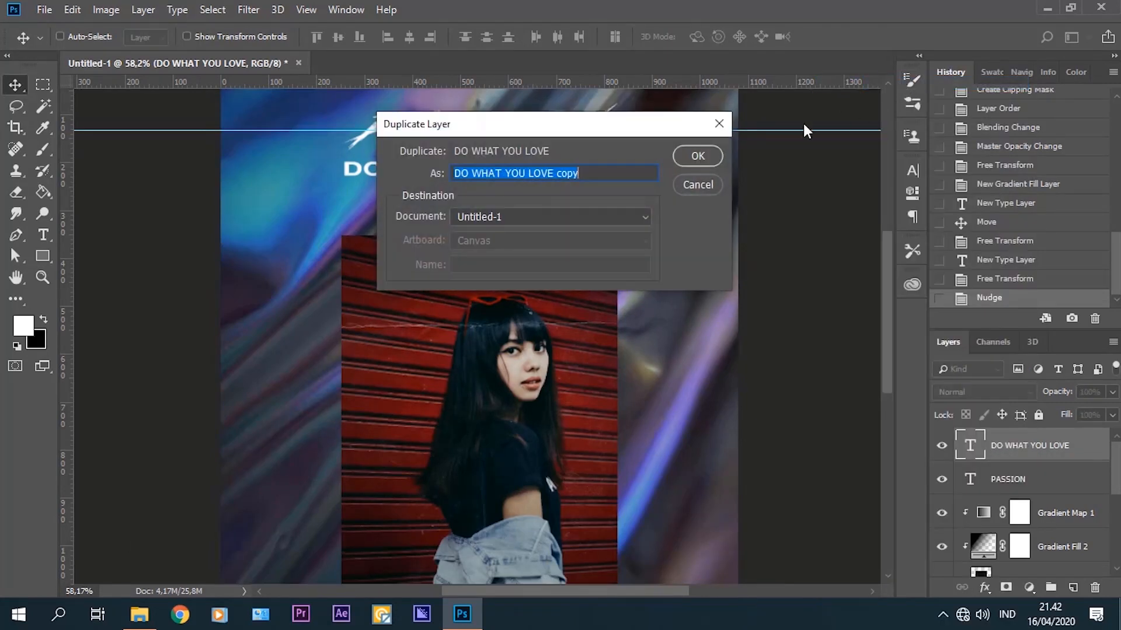
{"action": "left_click", "coordinate": [698, 156]}
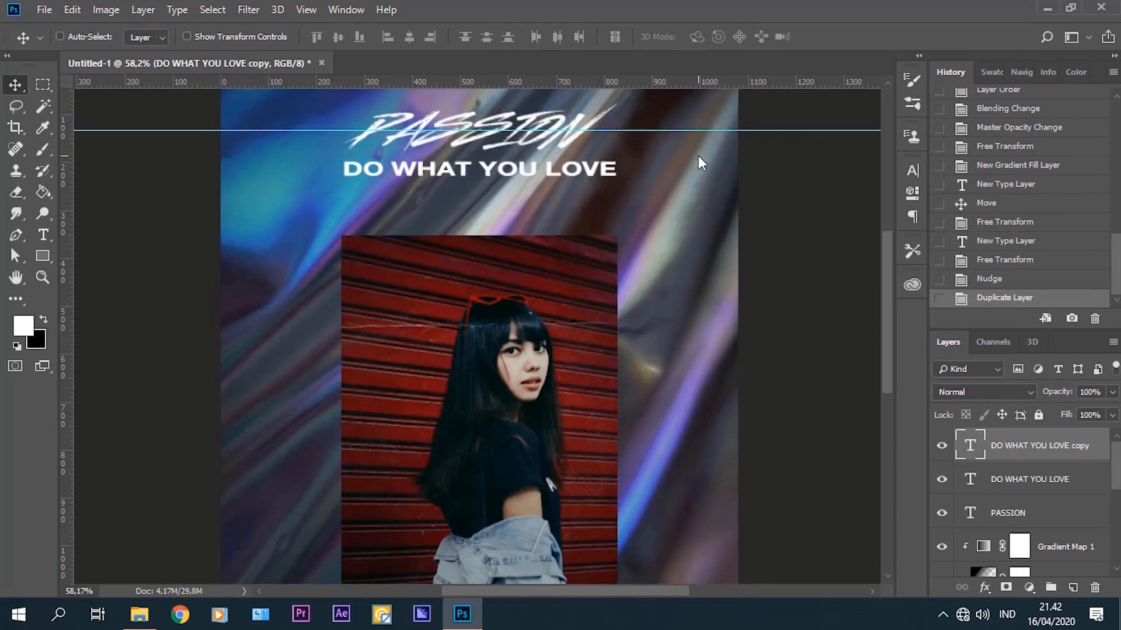
{"action": "scroll", "coordinate": [552, 164], "scroll_direction": "up", "scroll_amount": 5}
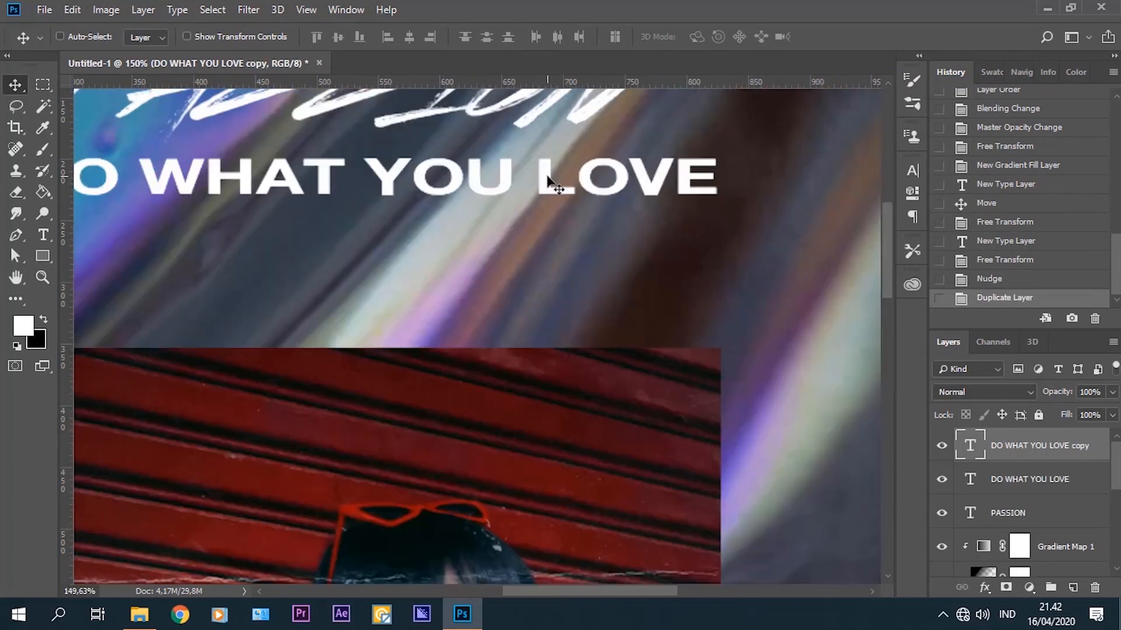
{"action": "left_click_drag", "start_coordinate": [548, 182], "coordinate": [551, 196]}
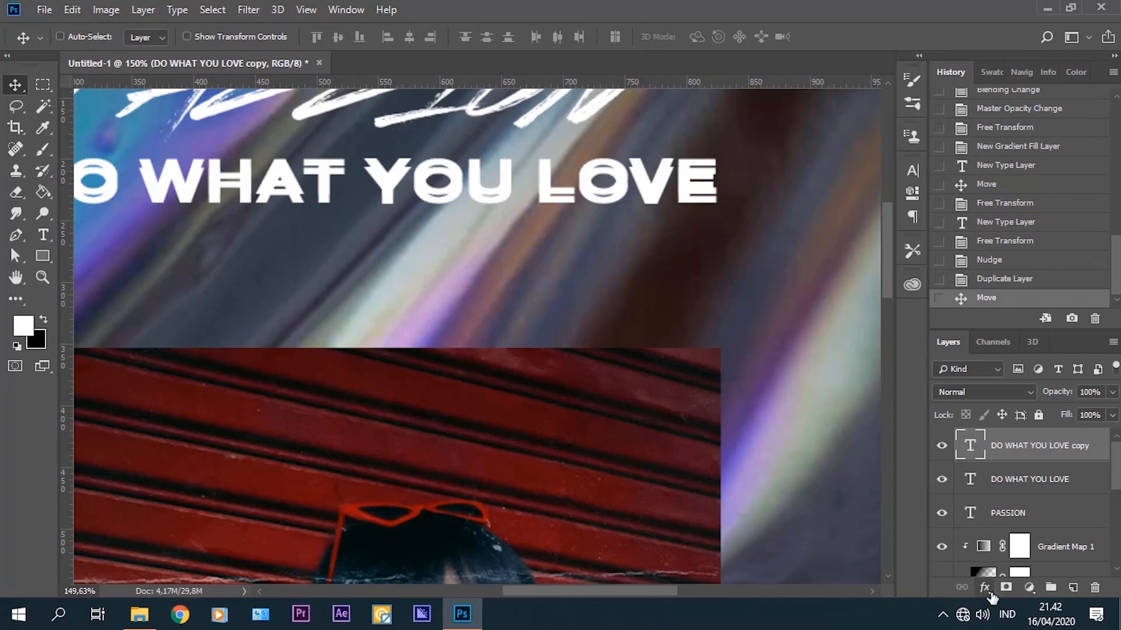
Give the DO WHAT YOU LOVE copy a fill opacity of 0% and a 2 px white outside stroke, and apply the layer style.
{"action": "left_click", "coordinate": [989, 589]}
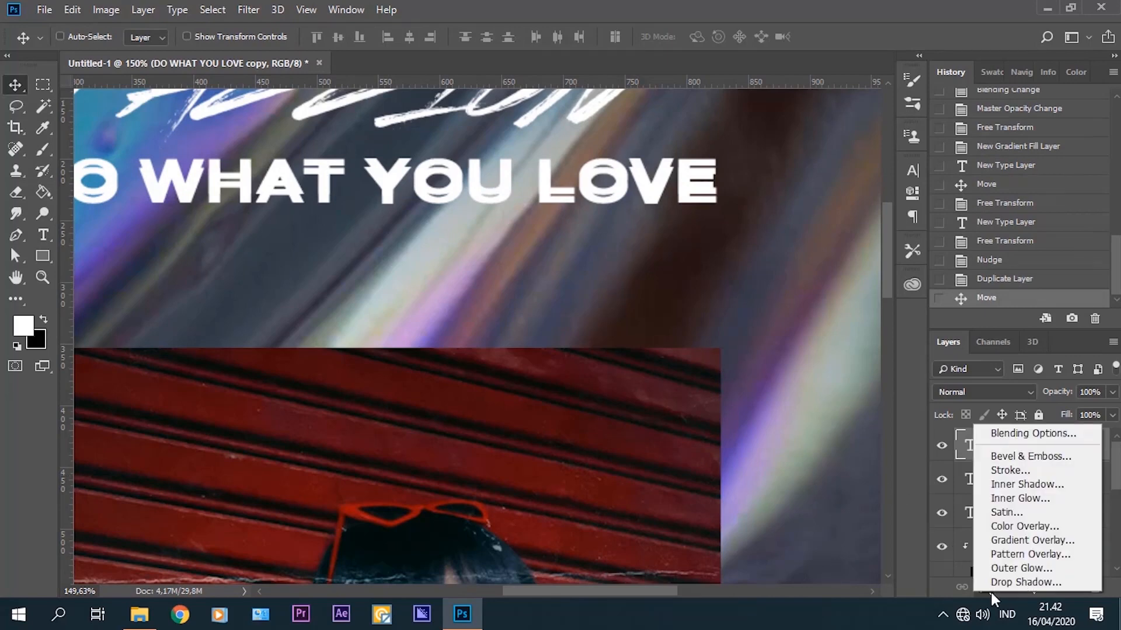
{"action": "left_click", "coordinate": [1061, 439]}
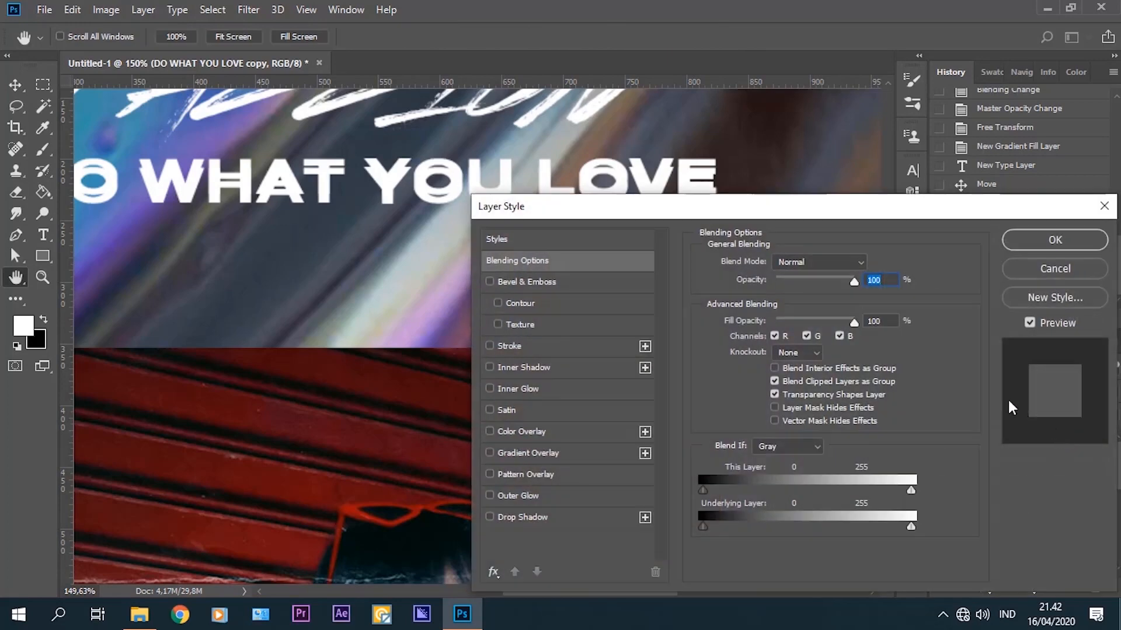
{"action": "left_click_drag", "start_coordinate": [856, 322], "coordinate": [772, 321]}
{"action": "left_click_drag", "start_coordinate": [619, 207], "coordinate": [647, 227]}
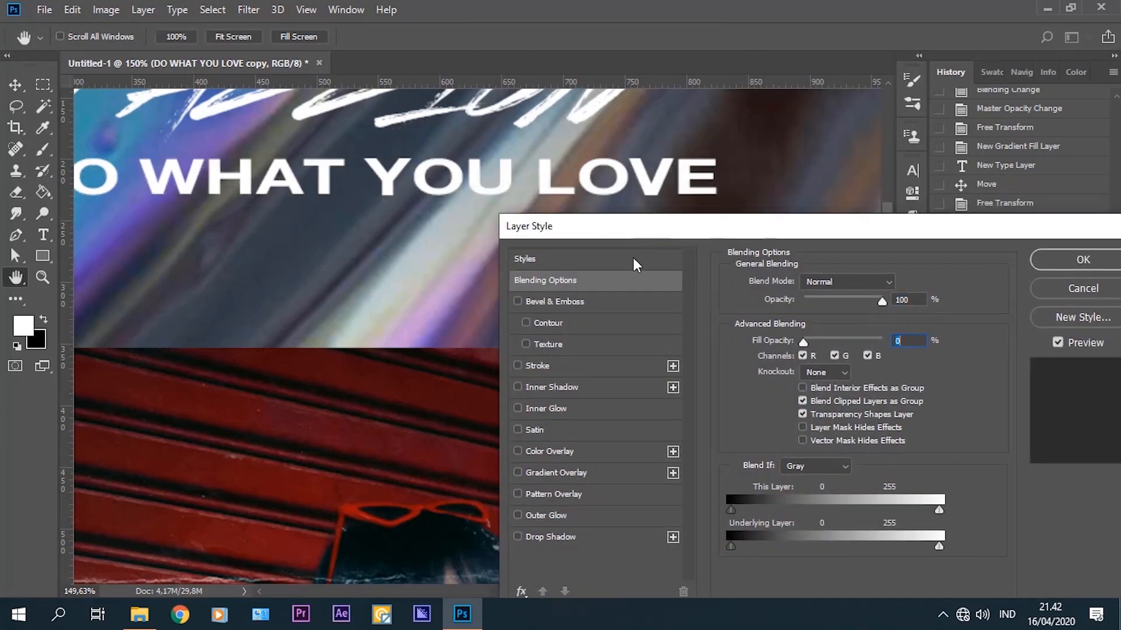
{"action": "left_click", "coordinate": [544, 367]}
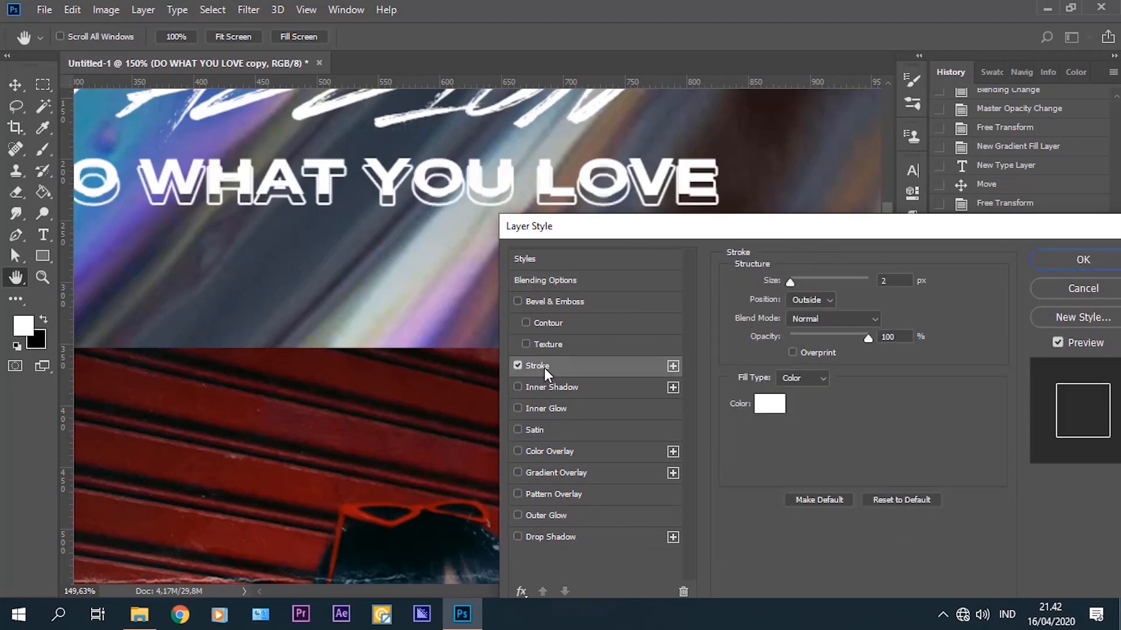
{"action": "left_click", "coordinate": [891, 279]}
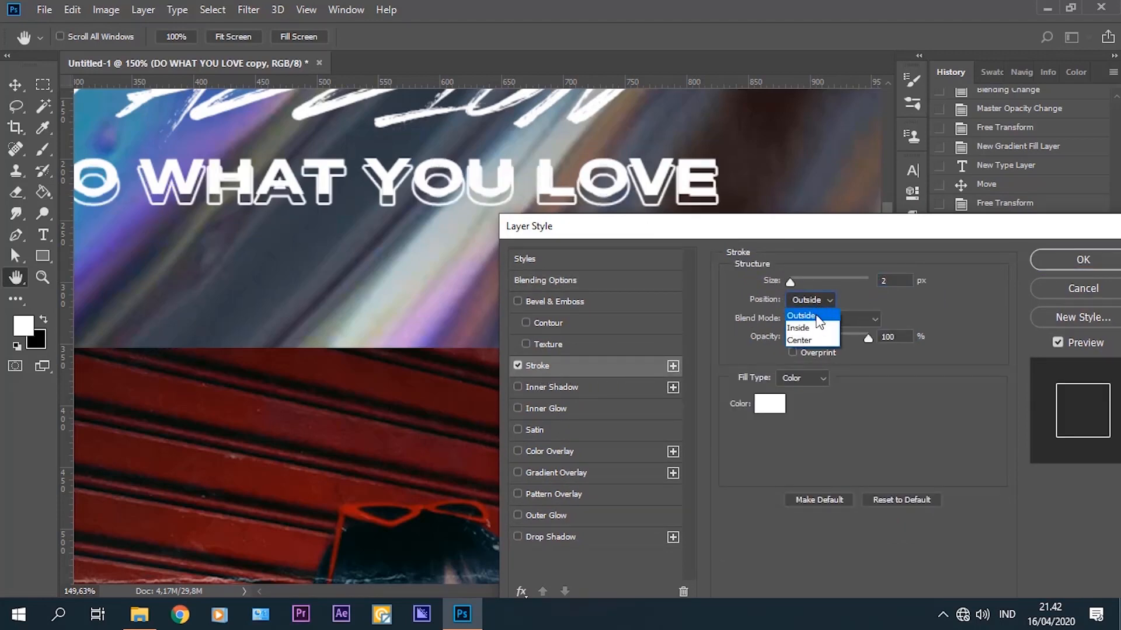
{"action": "left_click", "coordinate": [1067, 260]}
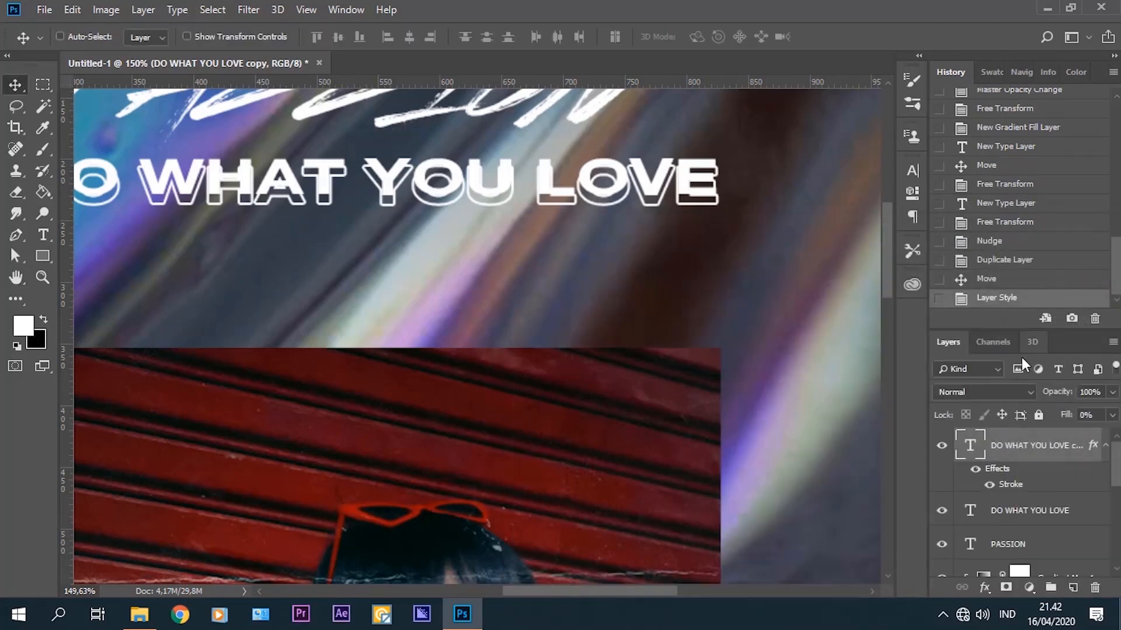
Add a 2 px white outside stroke at 100% opacity to the original DO WHAT YOU LOVE layer.
{"action": "left_click", "coordinate": [1005, 516]}
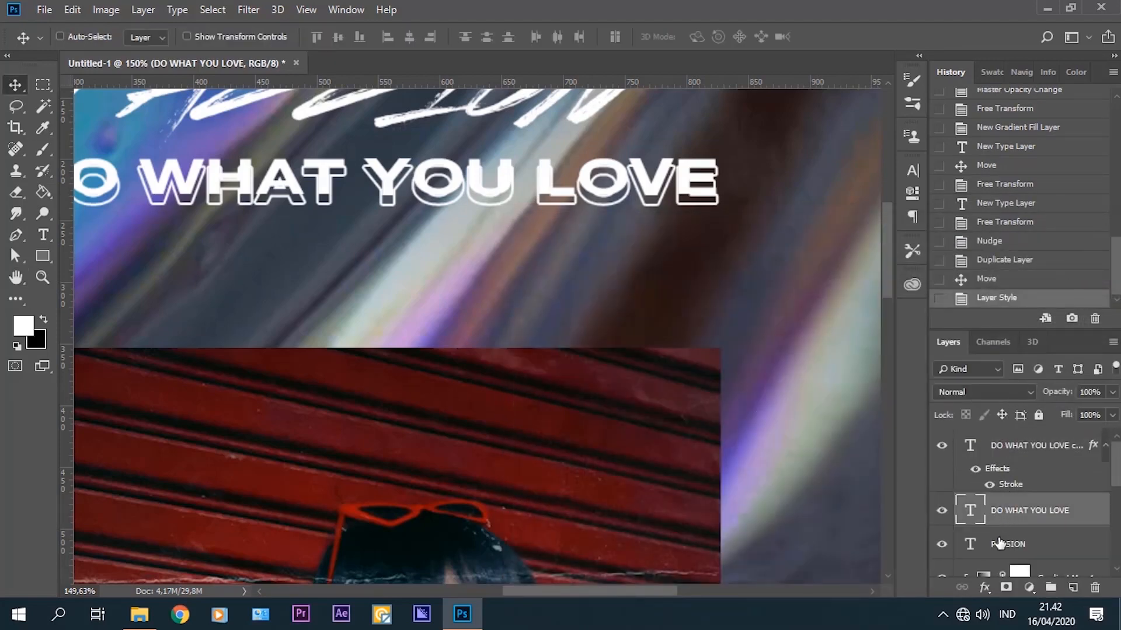
{"action": "left_click", "coordinate": [985, 587]}
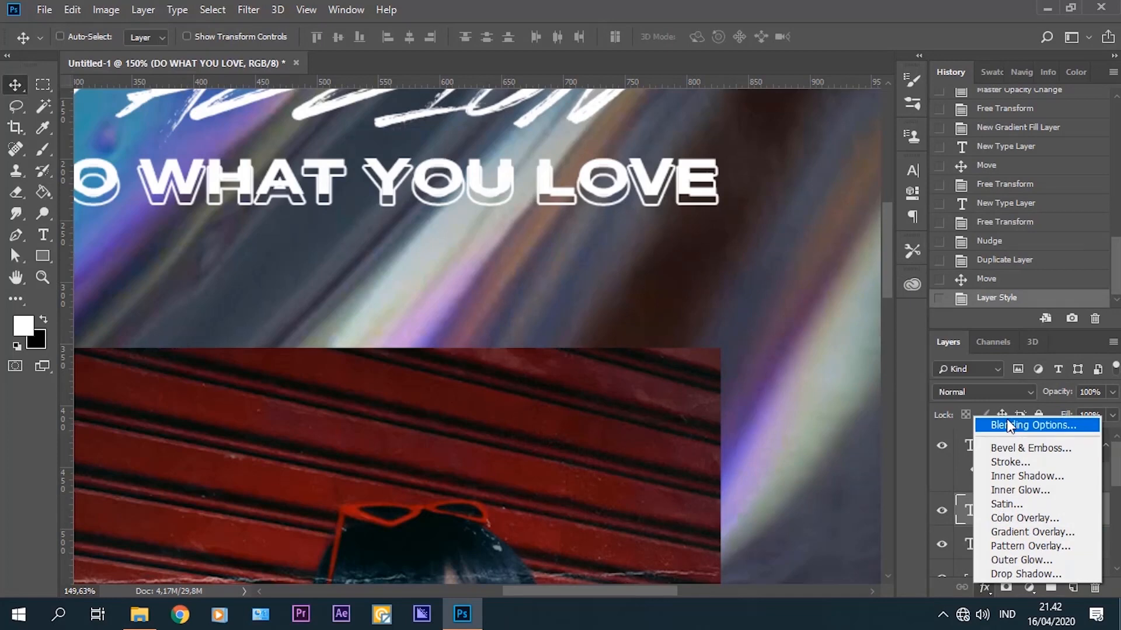
{"action": "left_click", "coordinate": [1047, 424]}
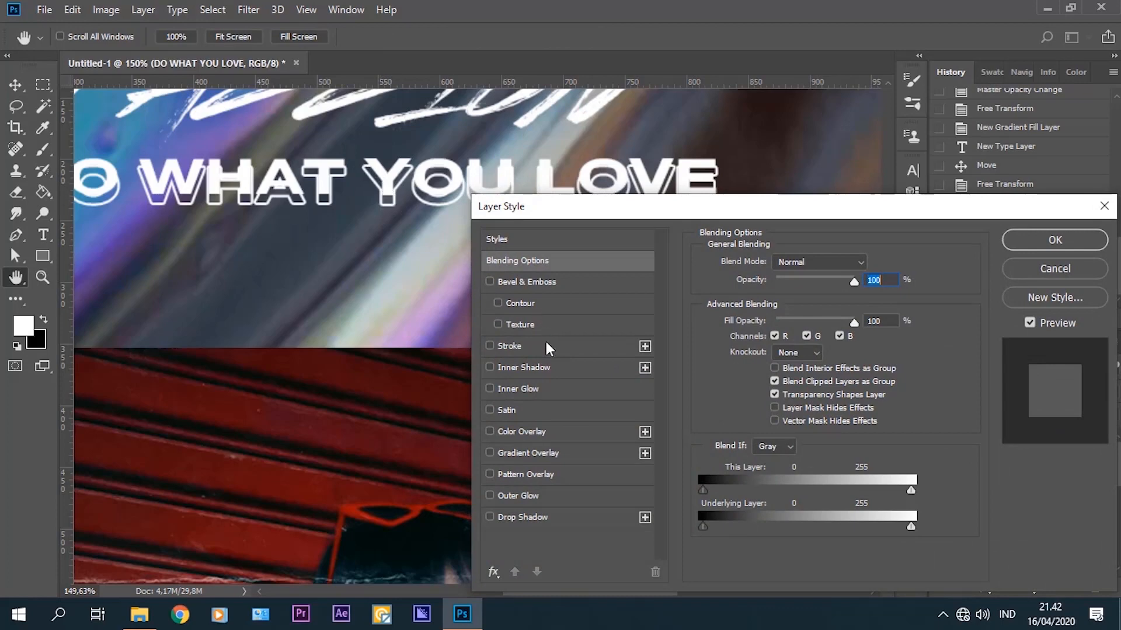
{"action": "left_click", "coordinate": [509, 346]}
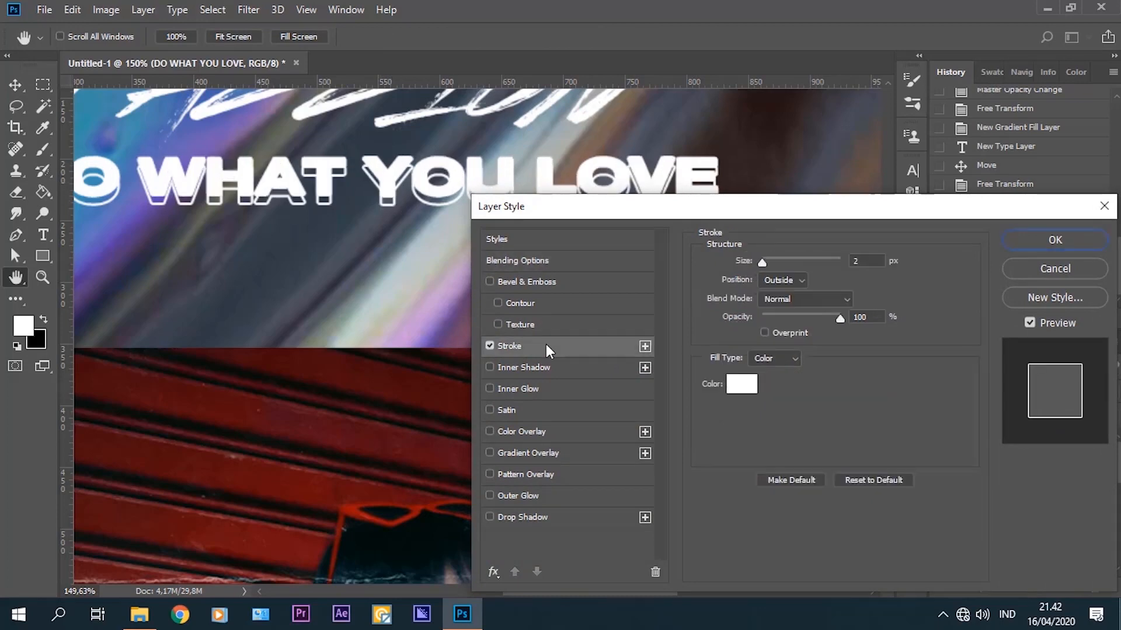
{"action": "left_click", "coordinate": [1024, 240]}
Mask out the upper part of the DO WHAT YOU LOVE copy using a rectangular selection across the text's top half and an inverted layer mask.
{"action": "scroll", "coordinate": [467, 301], "scroll_direction": "down", "scroll_amount": 1}
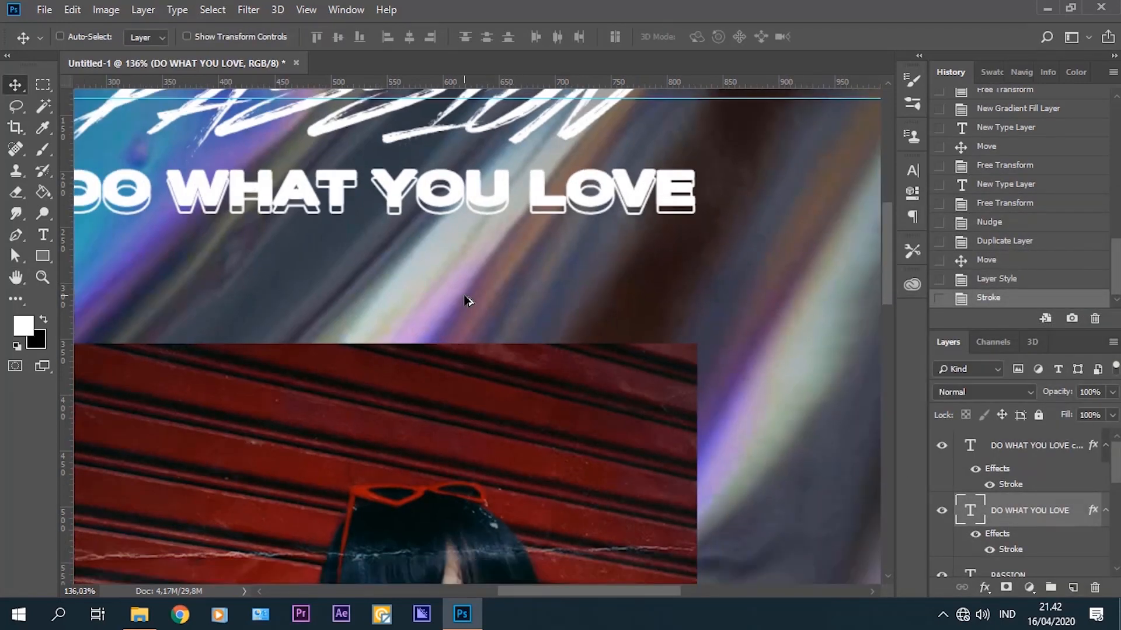
{"action": "scroll", "coordinate": [385, 290], "scroll_direction": "left", "scroll_amount": 5}
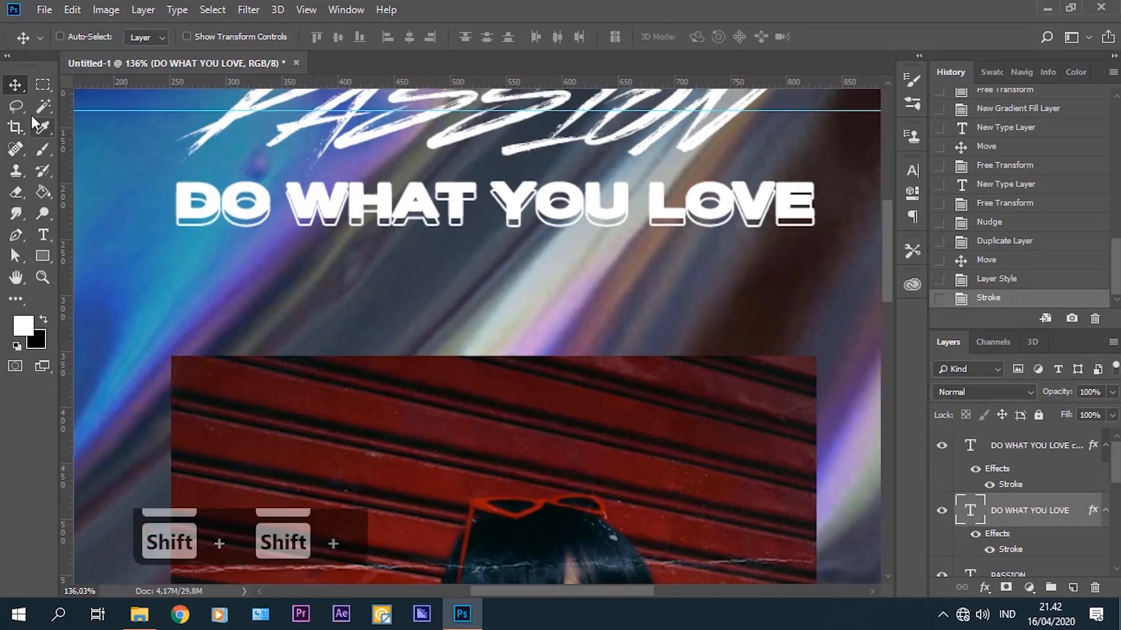
{"action": "left_click", "coordinate": [42, 85]}
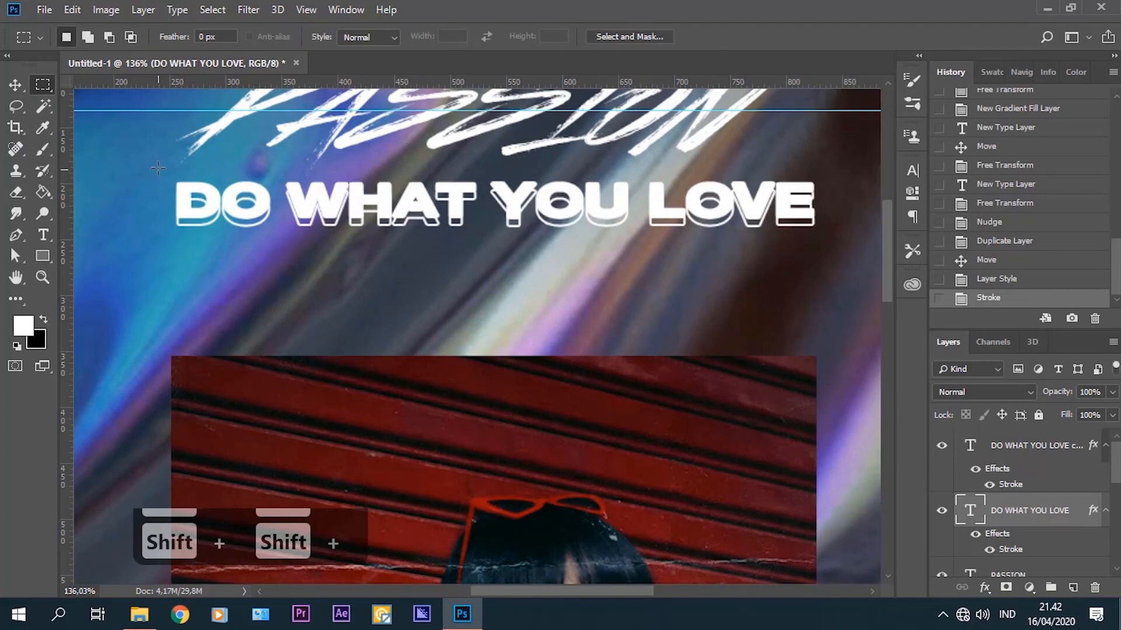
{"action": "left_click_drag", "start_coordinate": [157, 169], "coordinate": [828, 202]}
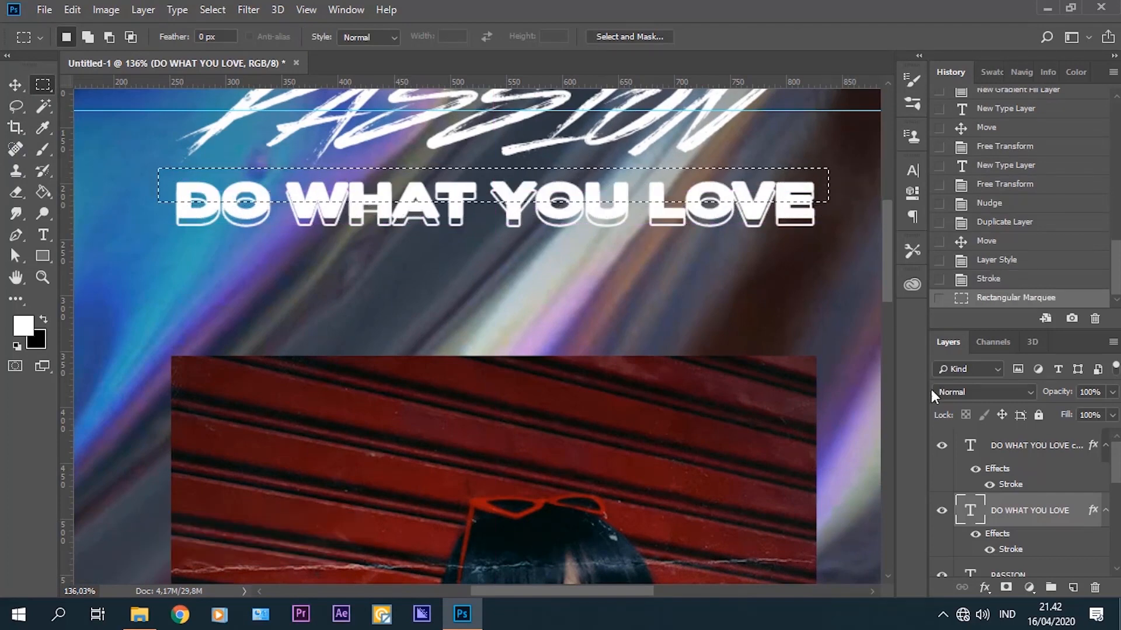
{"action": "left_click", "coordinate": [1029, 451]}
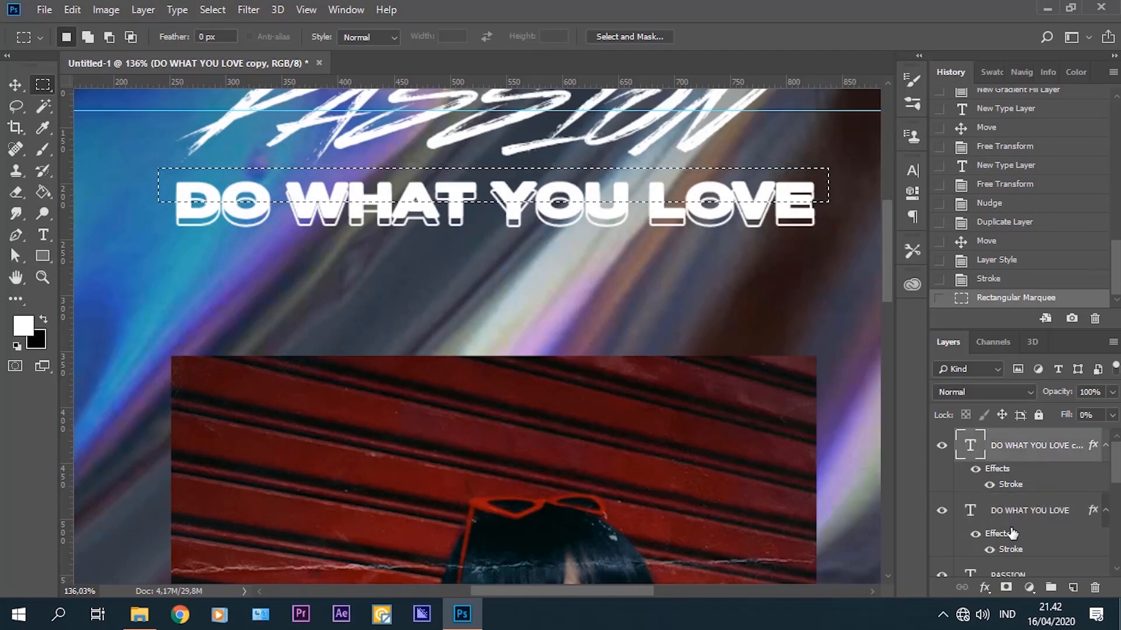
{"action": "left_click", "coordinate": [1005, 587]}
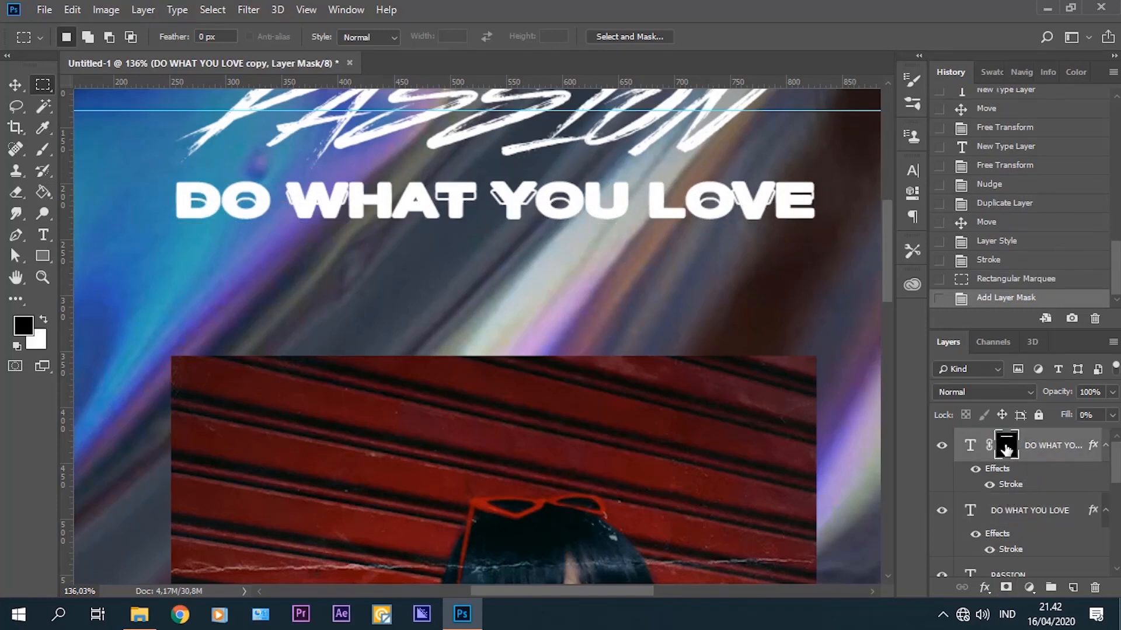
{"action": "key", "text": "ctrl+i"}
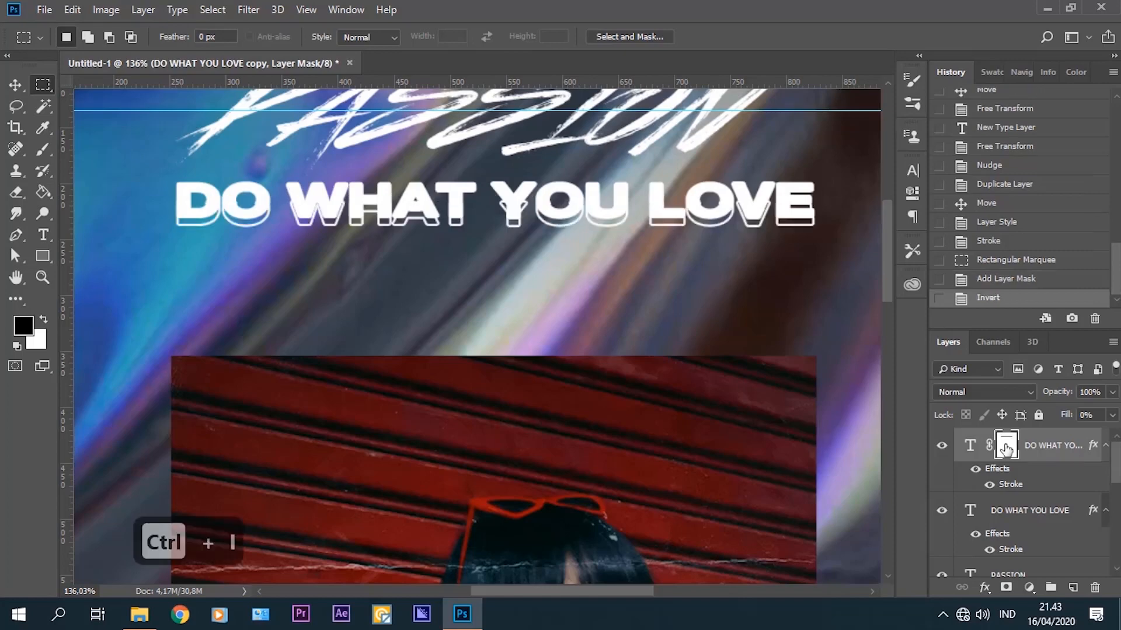
Nudge the masked DO WHAT YOU LOVE outline copy down a few pixels below the solid text.
{"action": "left_click", "coordinate": [15, 86]}
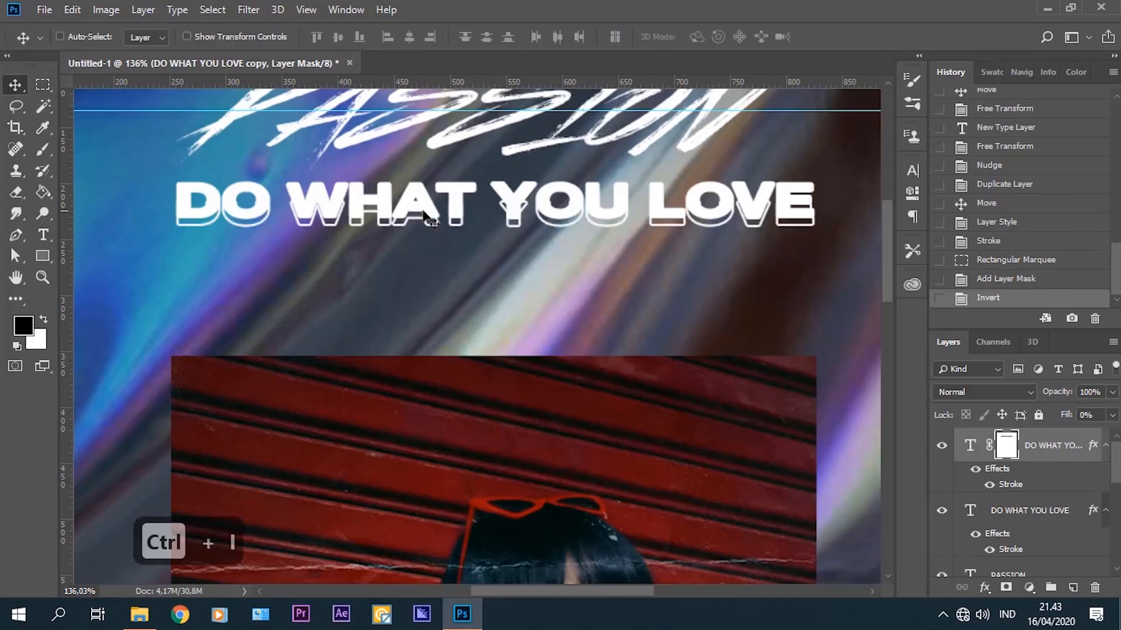
{"action": "key", "text": "Down"}
{"action": "key", "text": "Down"}
{"action": "key", "text": "Down"}
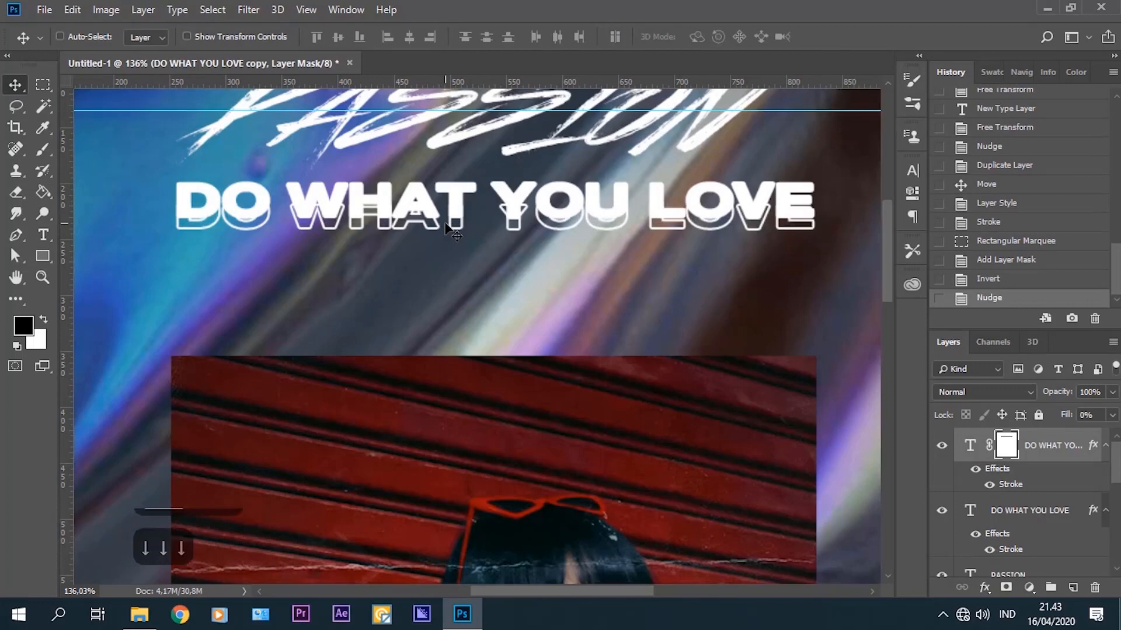
{"action": "scroll", "coordinate": [470, 271], "scroll_direction": "down", "scroll_amount": 5}
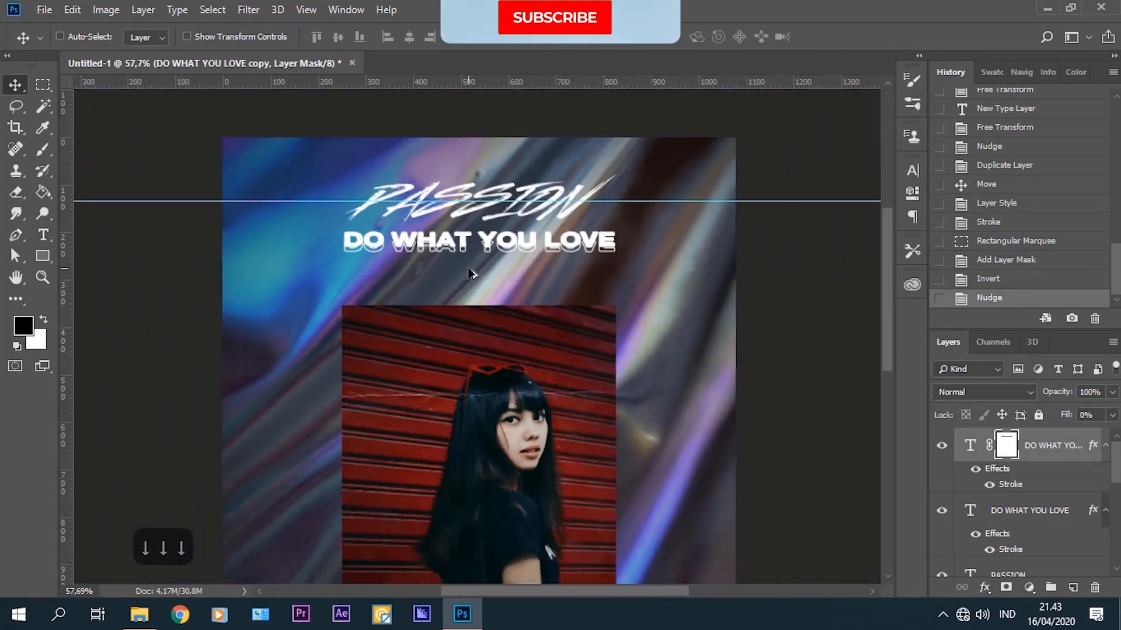
{"action": "scroll", "coordinate": [471, 272], "scroll_direction": "up", "scroll_amount": 1}
{"action": "key", "text": "Up"}
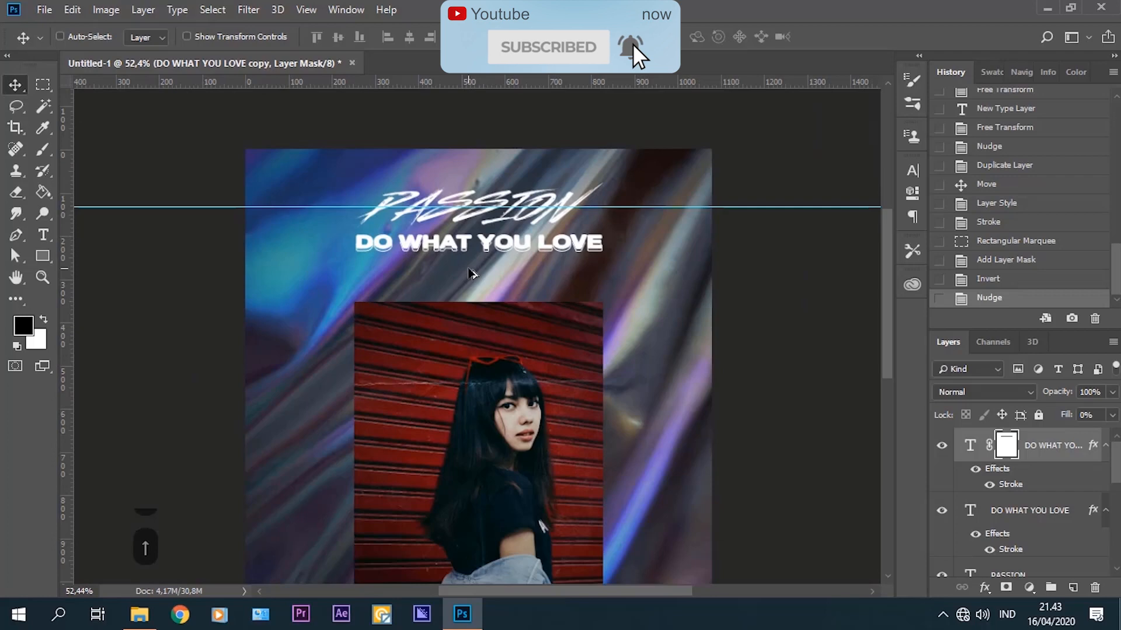
{"action": "key", "text": "Down"}
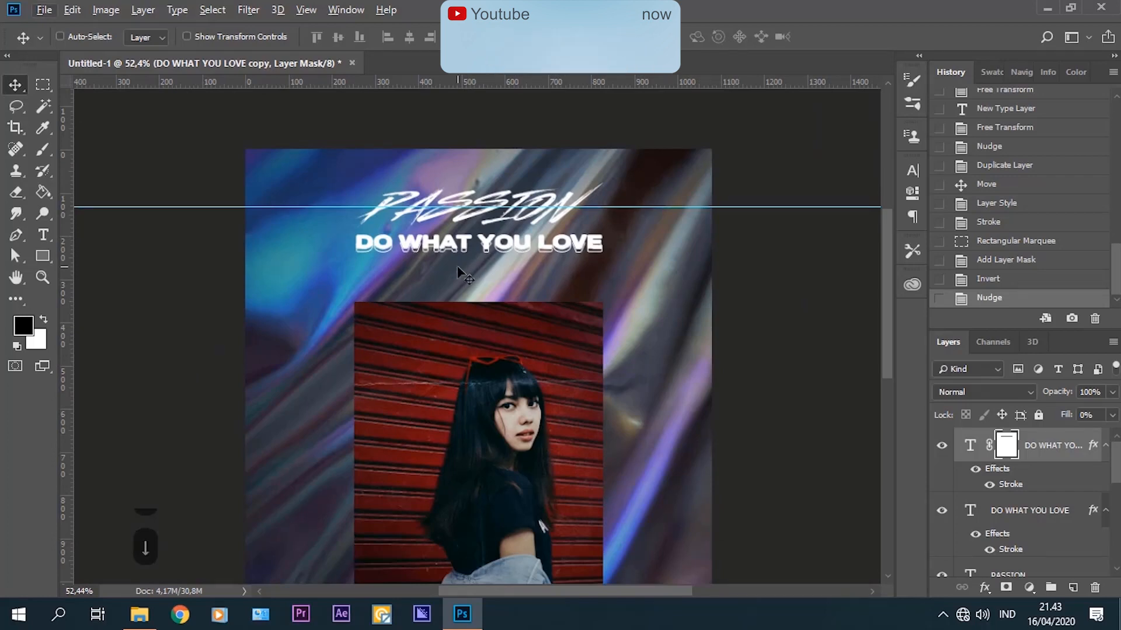
{"action": "key", "text": "ctrl+minus"}
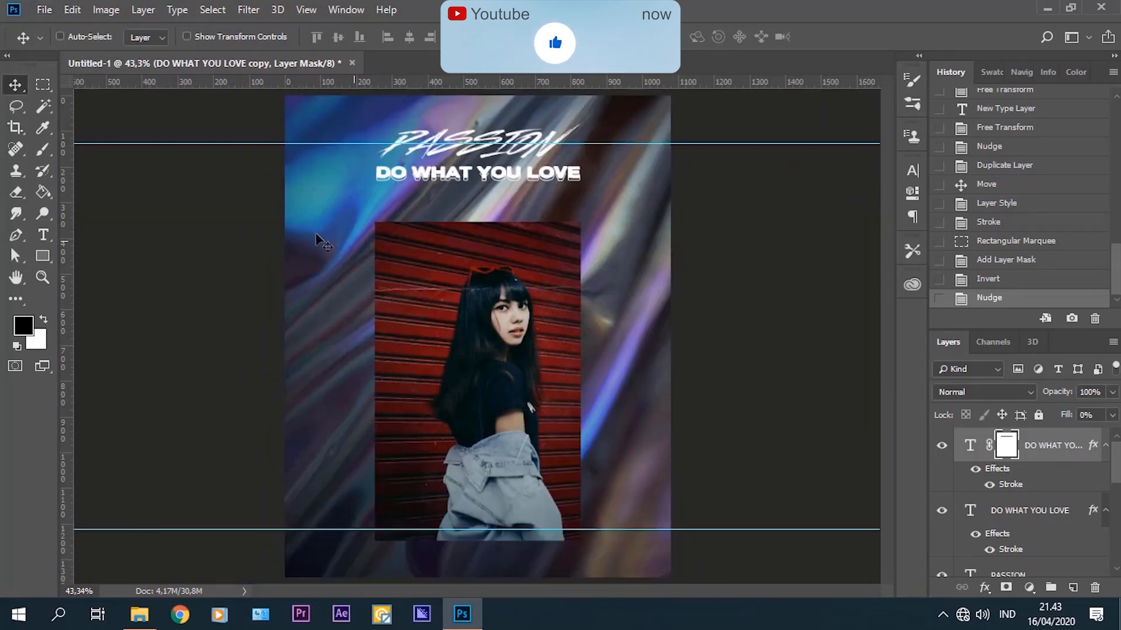
Open the Tempelan PSD file from the Ala Froyonion Part 2 folder.
{"action": "left_click", "coordinate": [41, 10]}
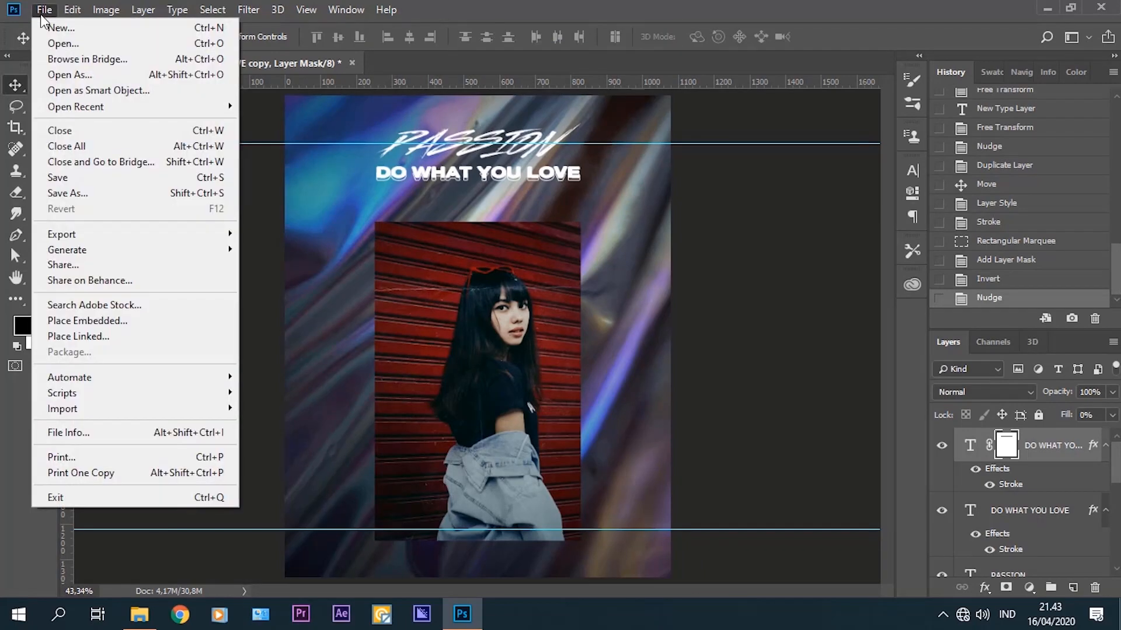
{"action": "left_click", "coordinate": [96, 44]}
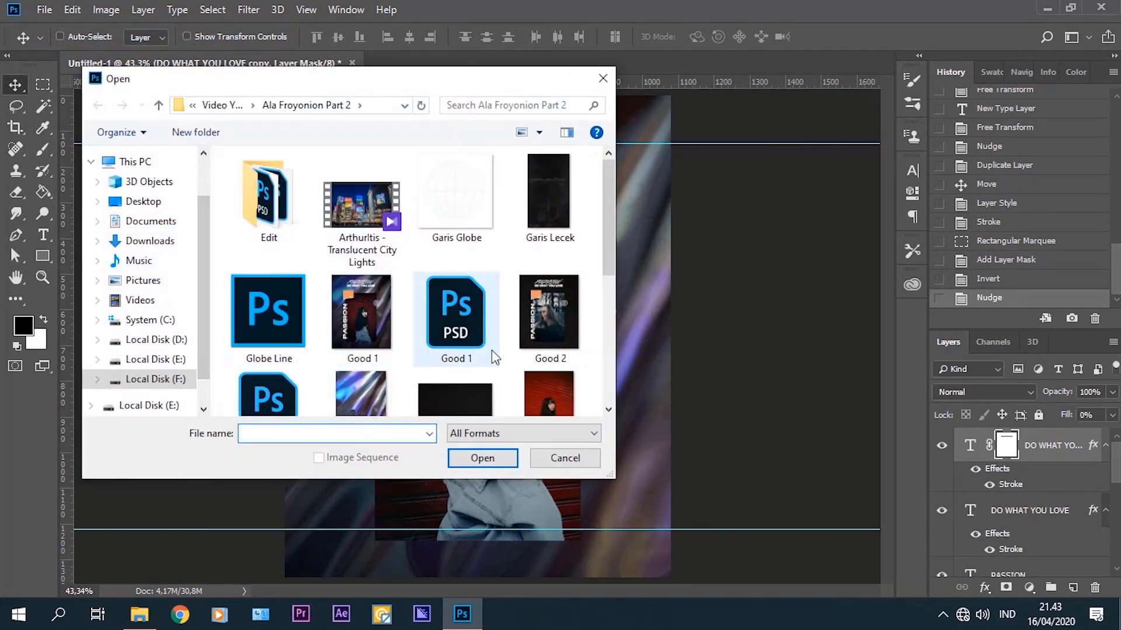
{"action": "left_click_drag", "start_coordinate": [610, 248], "coordinate": [609, 387]}
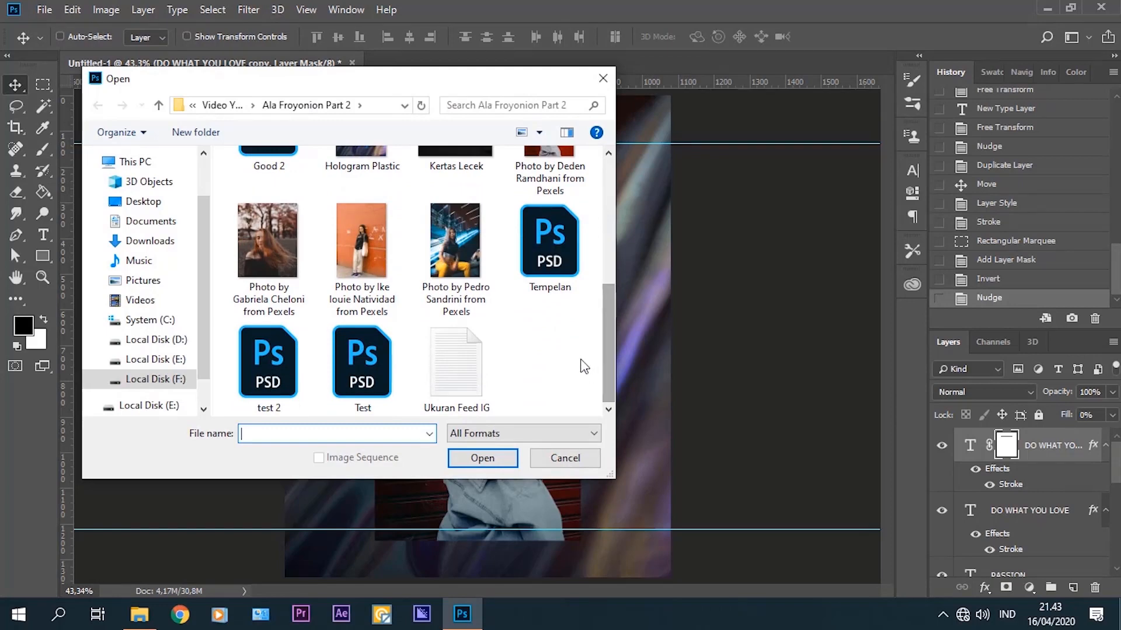
{"action": "left_click", "coordinate": [548, 266]}
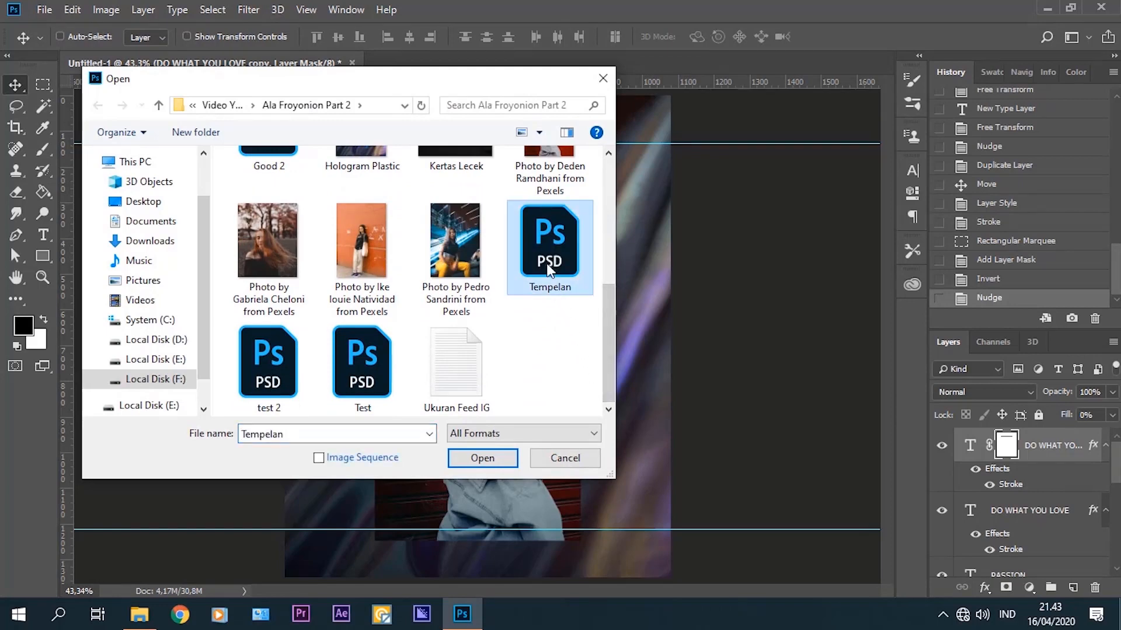
{"action": "left_click", "coordinate": [491, 464]}
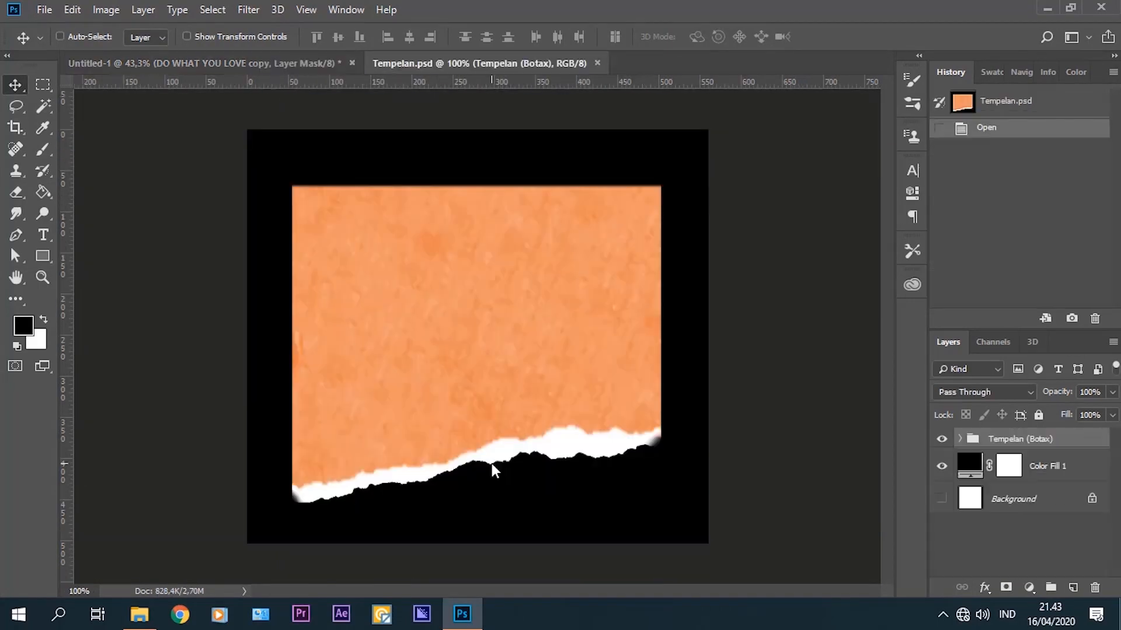
{"action": "key", "text": "x"}
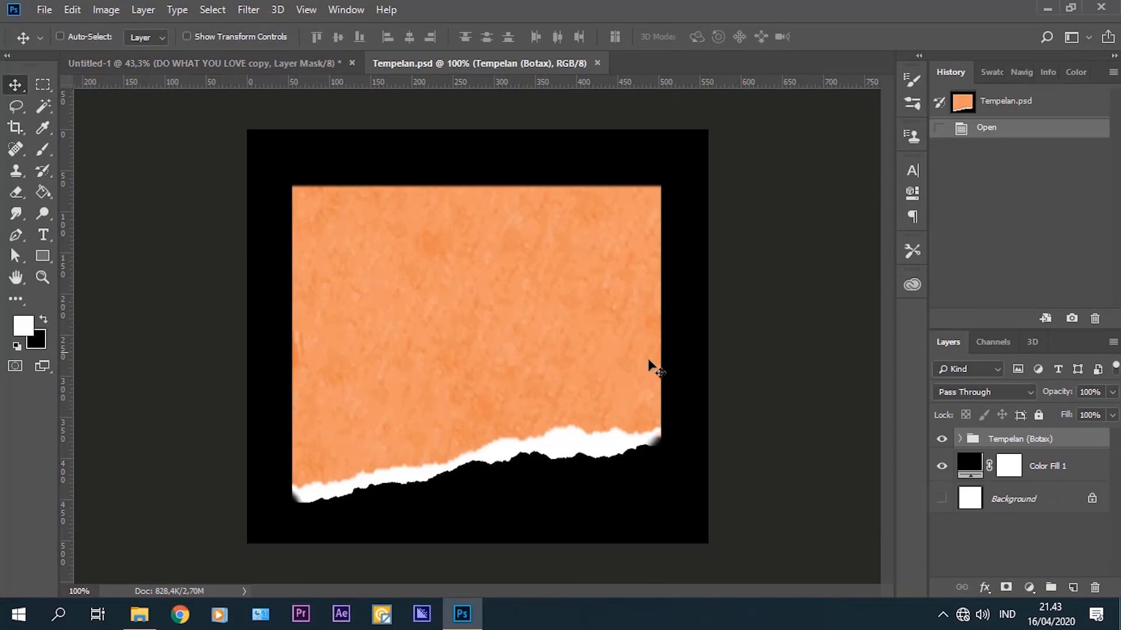
Examine what the ripped, Warna and tape layers in the Tempelan (Botax) group contribute by toggling their visibility.
{"action": "left_click", "coordinate": [960, 439]}
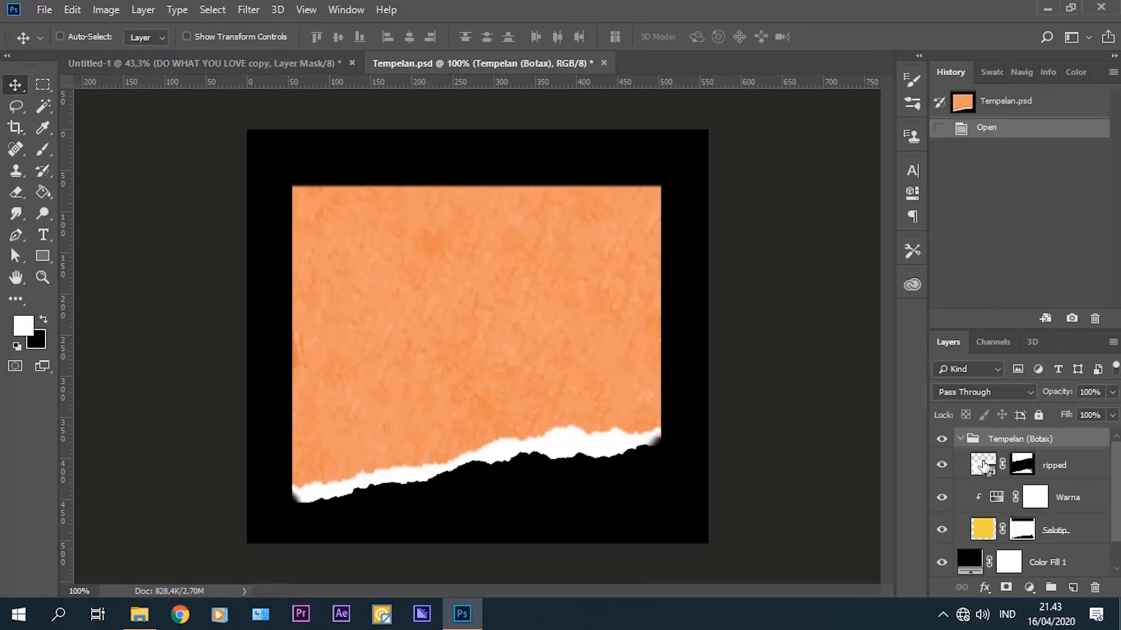
{"action": "left_click", "coordinate": [940, 466]}
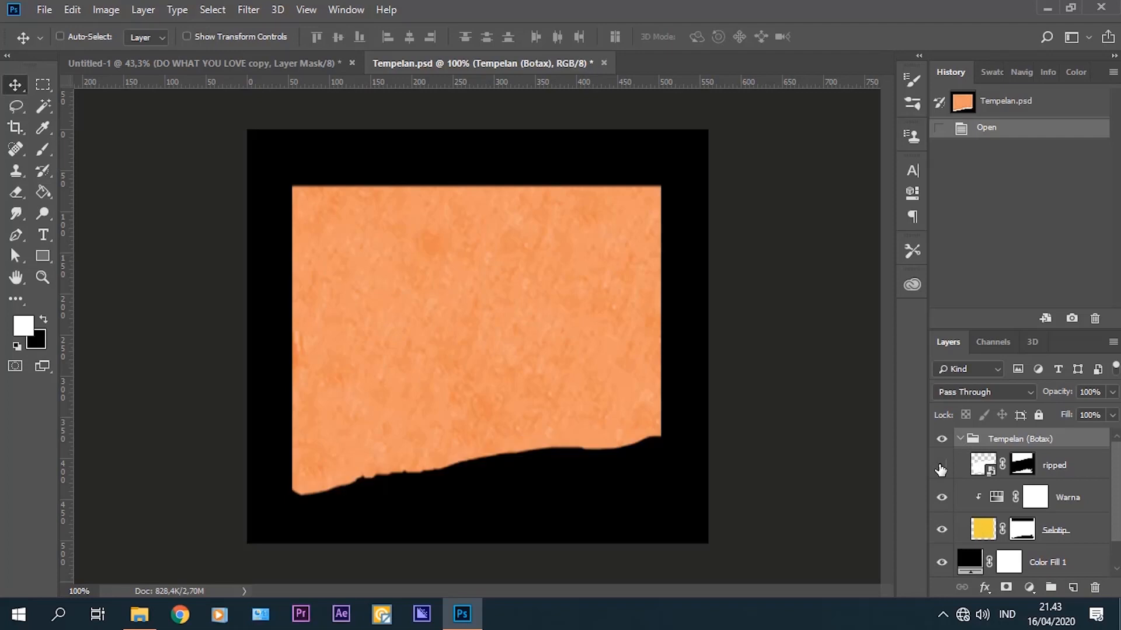
{"action": "left_click", "coordinate": [942, 465]}
{"action": "left_click", "coordinate": [942, 497]}
{"action": "left_click", "coordinate": [942, 530]}
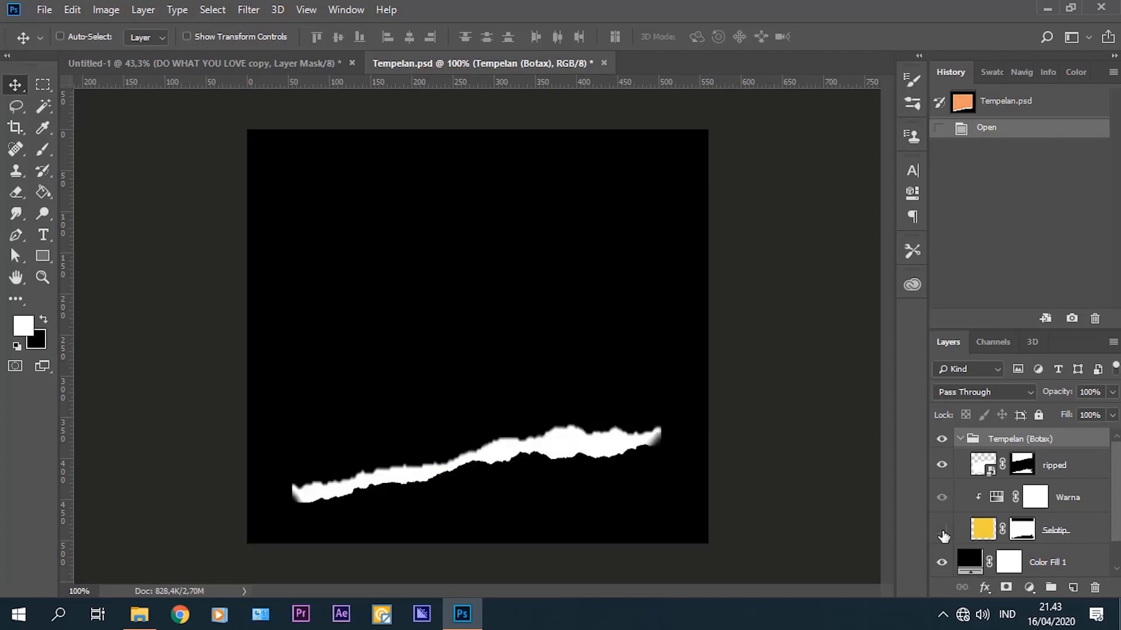
{"action": "left_click", "coordinate": [942, 531]}
{"action": "left_click", "coordinate": [942, 498]}
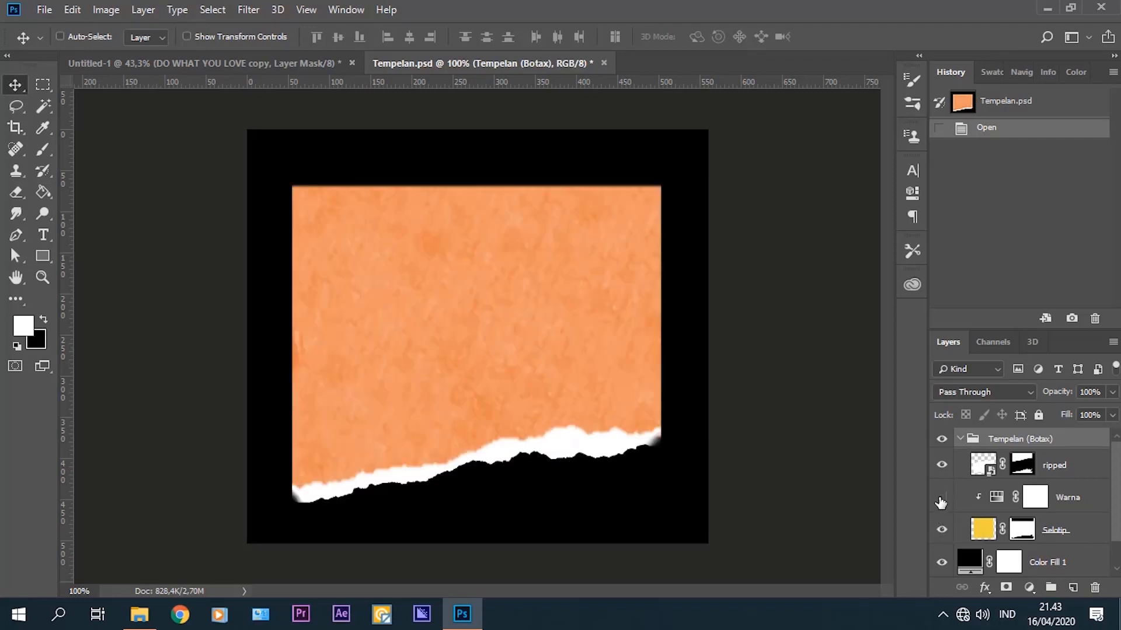
{"action": "left_click", "coordinate": [942, 498]}
Try hue 342, saturation 65 and lightness +17 on the Warna Hue/Saturation layer, and revert the file to its opened state.
{"action": "double_click", "coordinate": [1005, 497]}
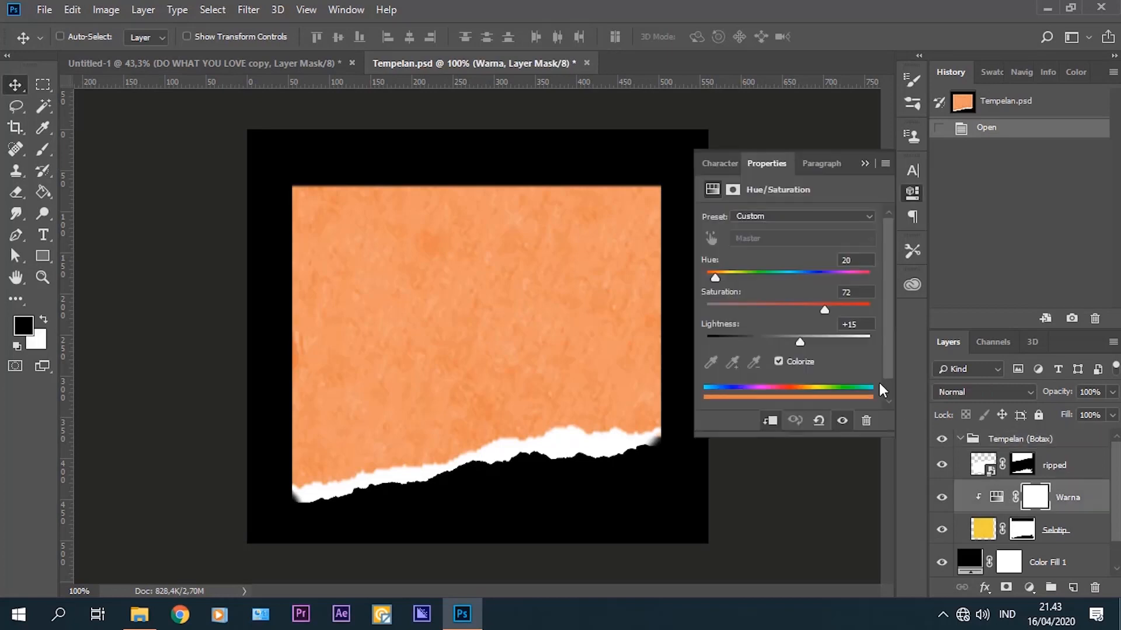
{"action": "mouse_move", "coordinate": [718, 278]}
{"action": "left_mouse_down"}
{"action": "mouse_move", "coordinate": [759, 289]}
{"action": "mouse_move", "coordinate": [733, 289]}
{"action": "left_mouse_up"}
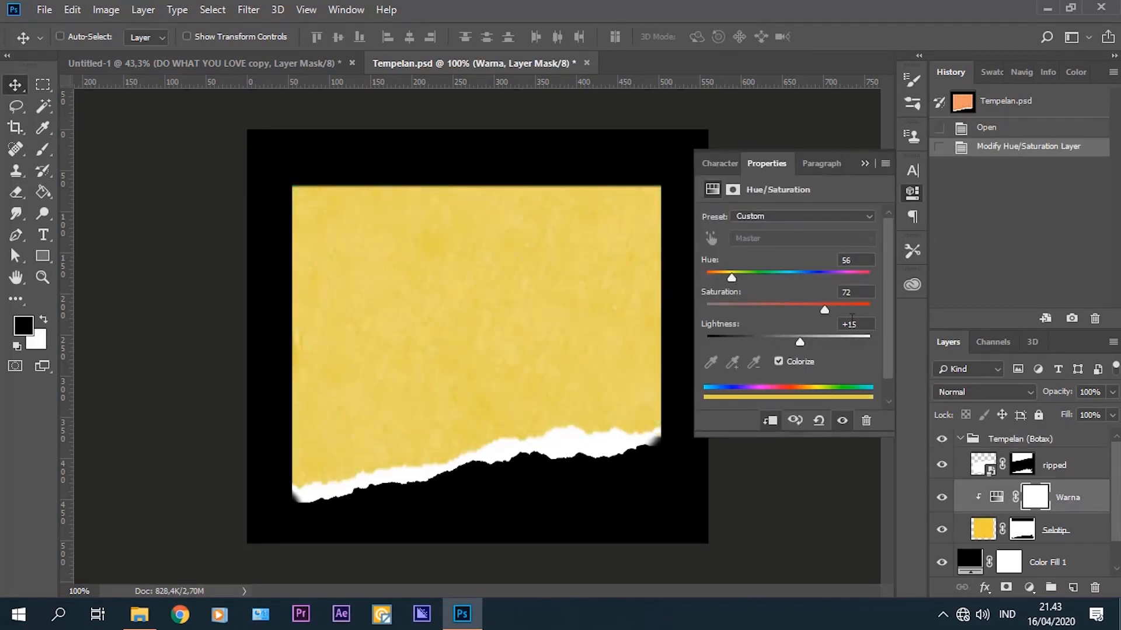
{"action": "left_click_drag", "start_coordinate": [824, 310], "coordinate": [801, 341]}
{"action": "left_click_drag", "start_coordinate": [725, 283], "coordinate": [862, 286]}
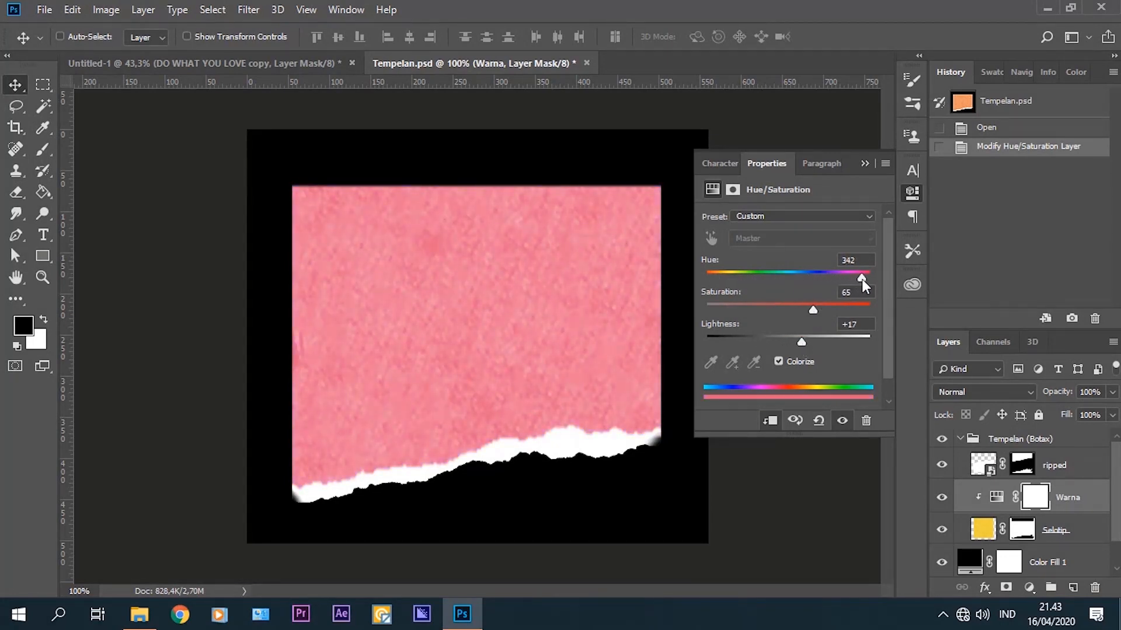
{"action": "left_click", "coordinate": [970, 129]}
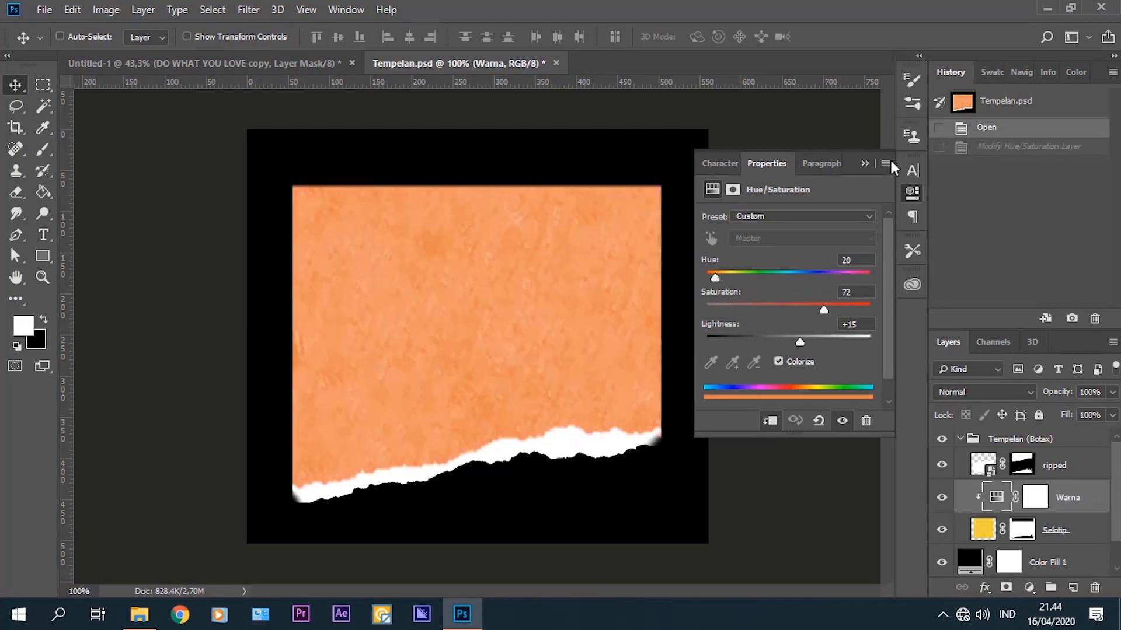
{"action": "left_click", "coordinate": [864, 164]}
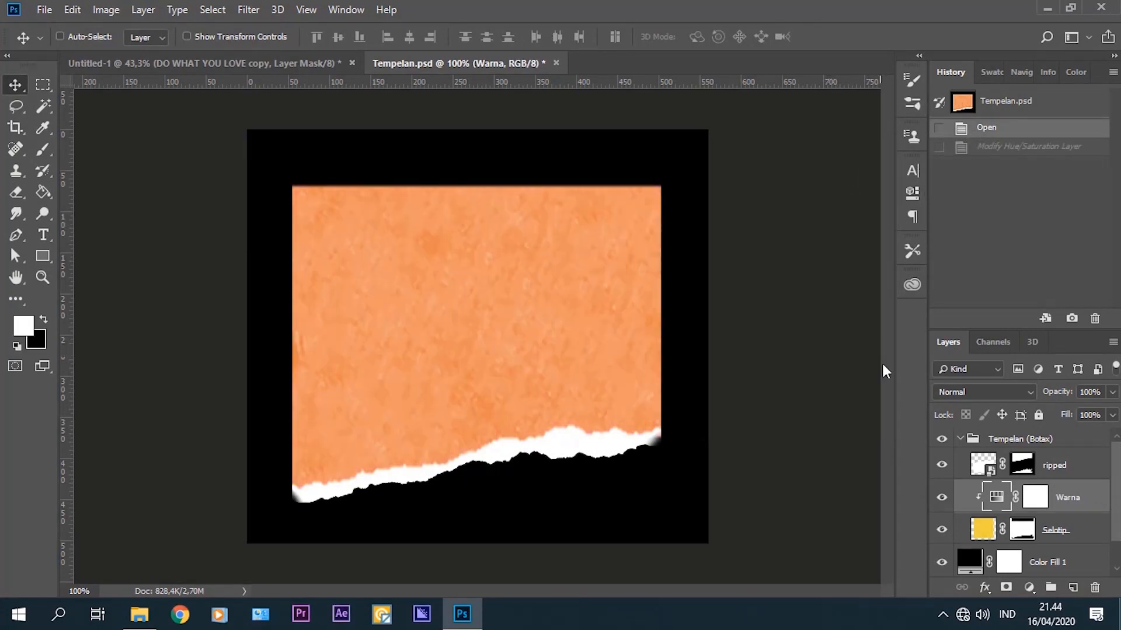
Hide the Color Fill 1 layer and copy the Tempelan (Botax) group into the poster, overlapping the photo's upper-left corner.
{"action": "left_click", "coordinate": [960, 439]}
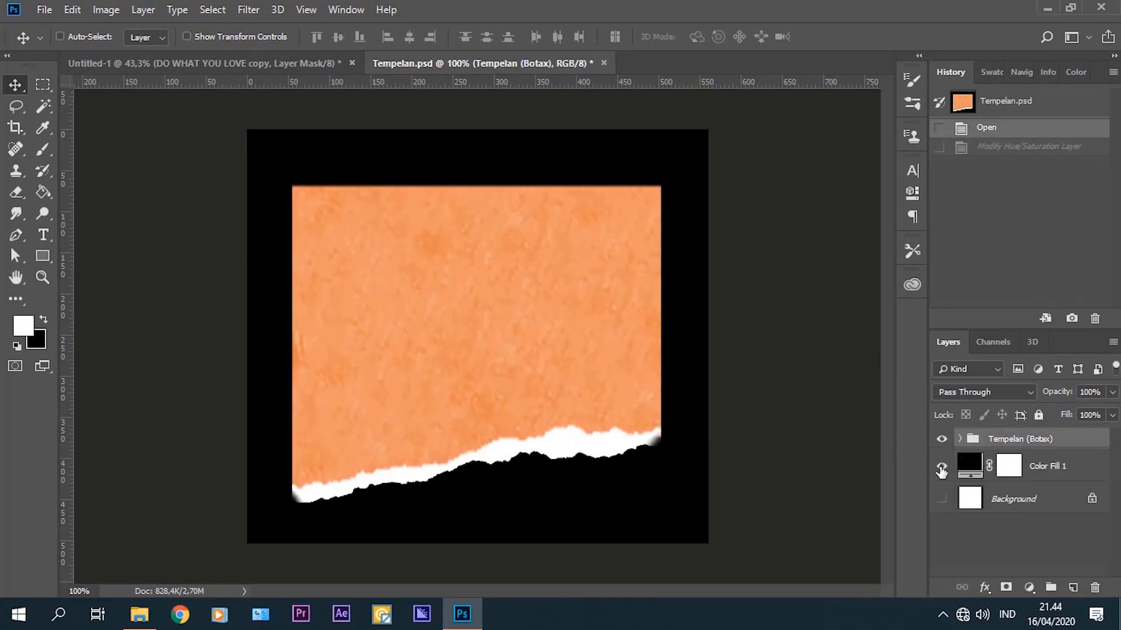
{"action": "left_click", "coordinate": [941, 465]}
{"action": "left_click_drag", "start_coordinate": [448, 304], "coordinate": [256, 152]}
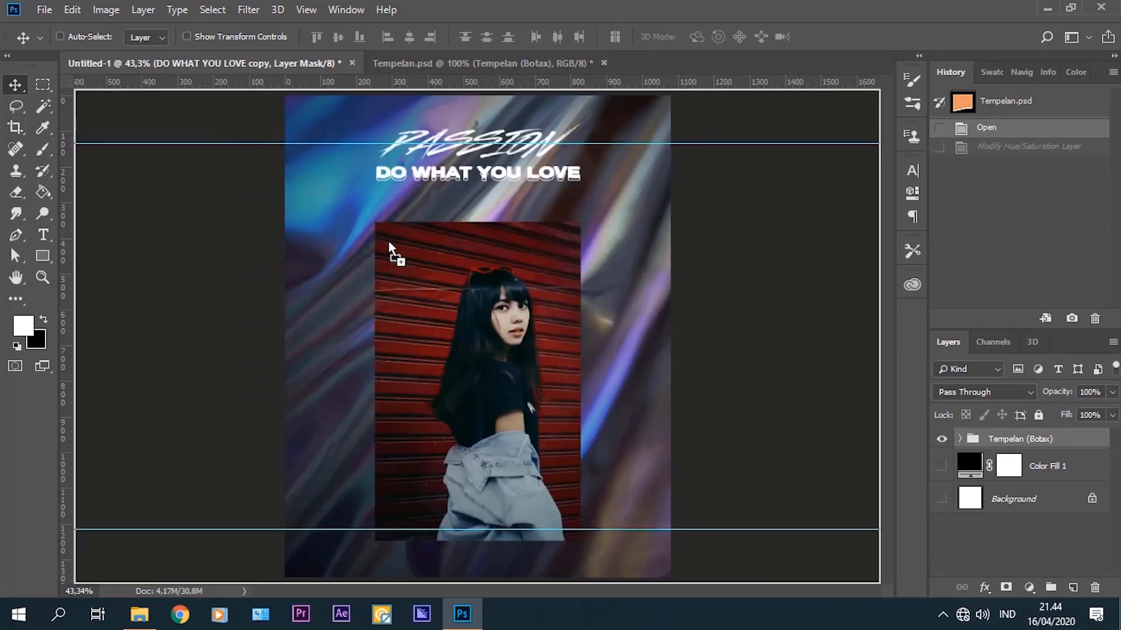
{"action": "left_click_drag", "start_coordinate": [389, 242], "coordinate": [388, 242]}
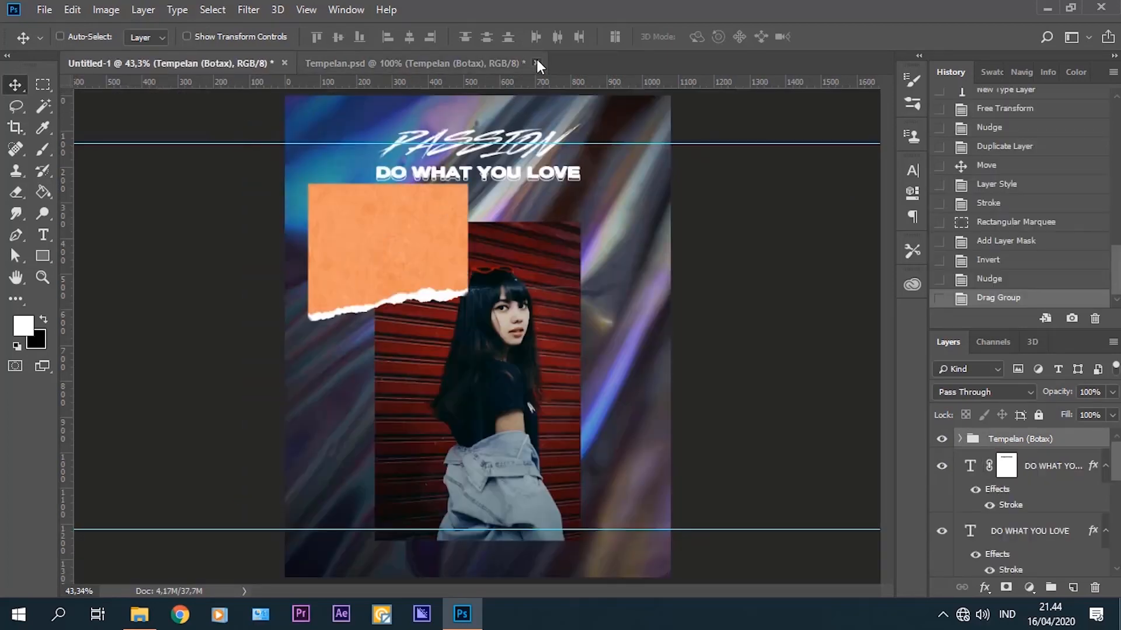
Close Tempelan.psd and scale the Tempelan (Botax) group in the poster to about 39%, overlapping the photo's upper-left corner.
{"action": "left_click", "coordinate": [537, 61]}
{"action": "left_click", "coordinate": [549, 237]}
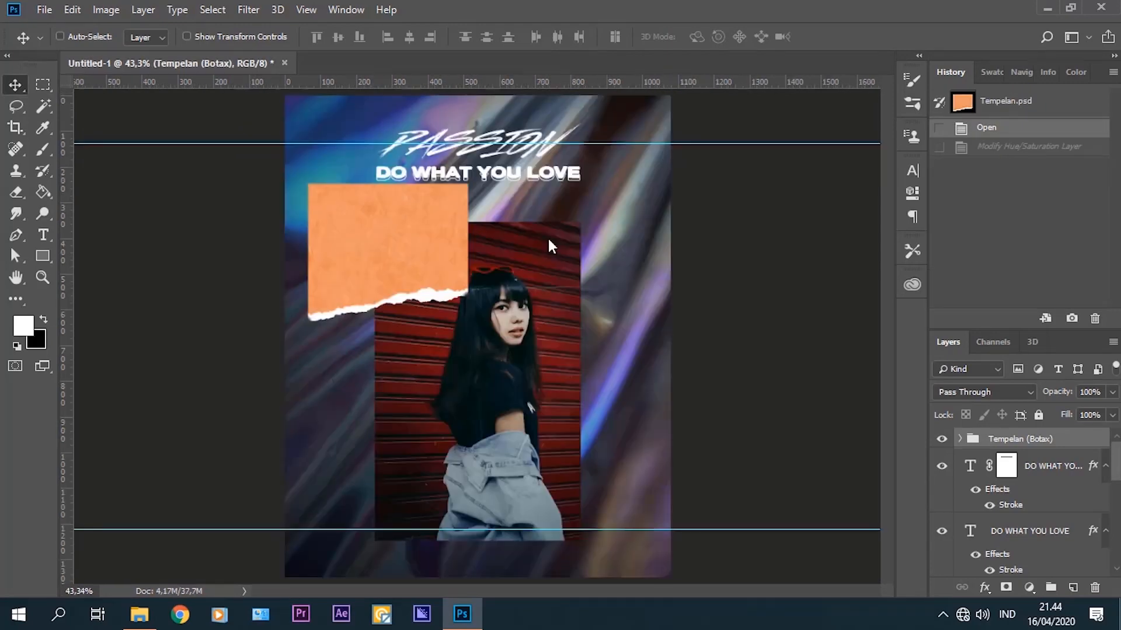
{"action": "key", "text": "ctrl+t"}
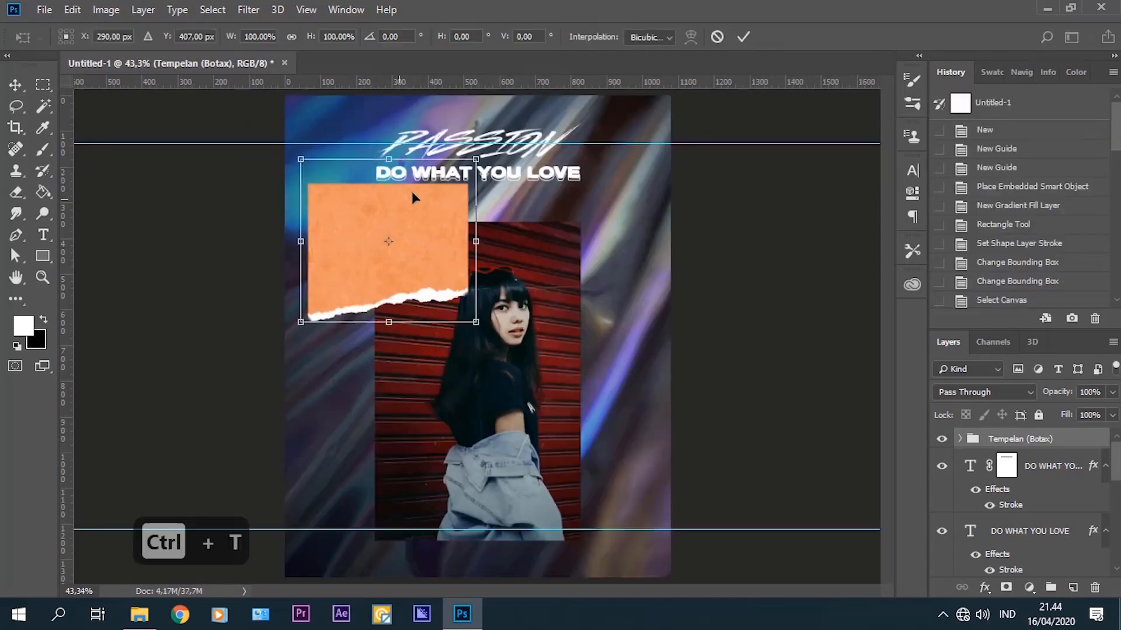
{"action": "left_click_drag", "start_coordinate": [476, 158], "coordinate": [403, 244]}
{"action": "scroll", "coordinate": [403, 217], "scroll_direction": "up", "scroll_amount": 3}
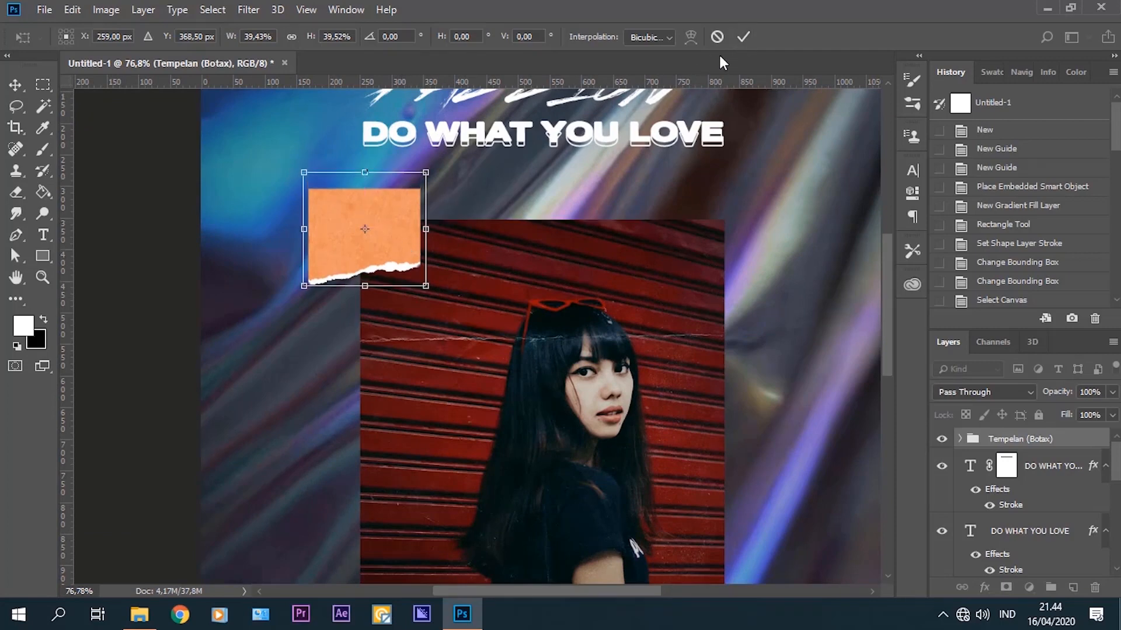
{"action": "left_click", "coordinate": [743, 37]}
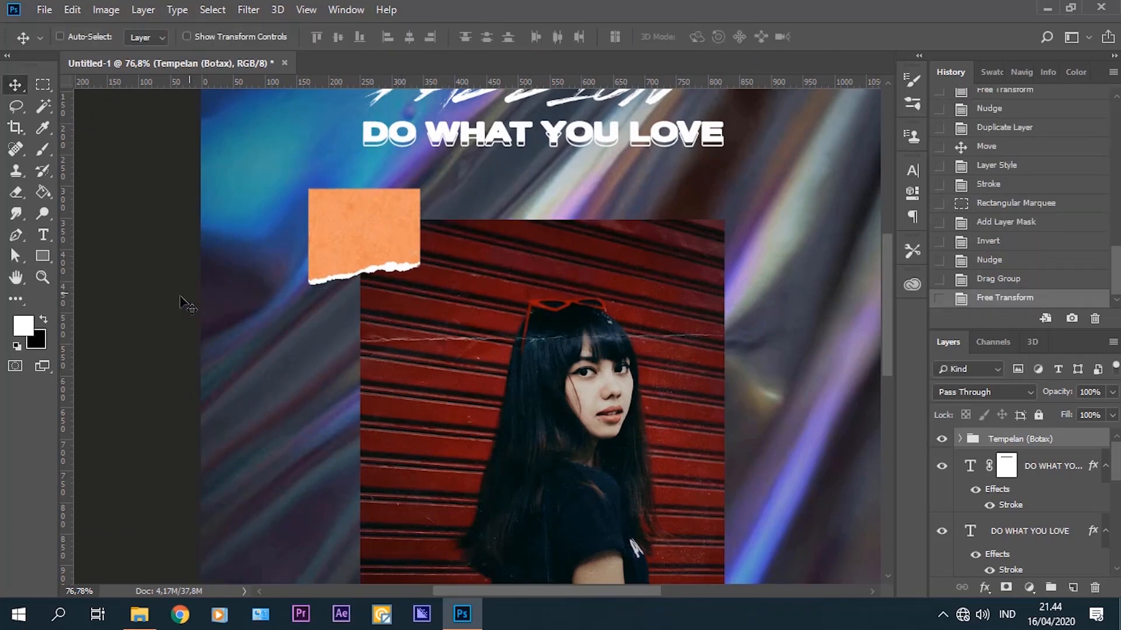
Add the white text PASSION in HelveticaNeue Bold, 24,1 pt, across the photo's left edge below the orange sticker.
{"action": "left_click", "coordinate": [42, 238]}
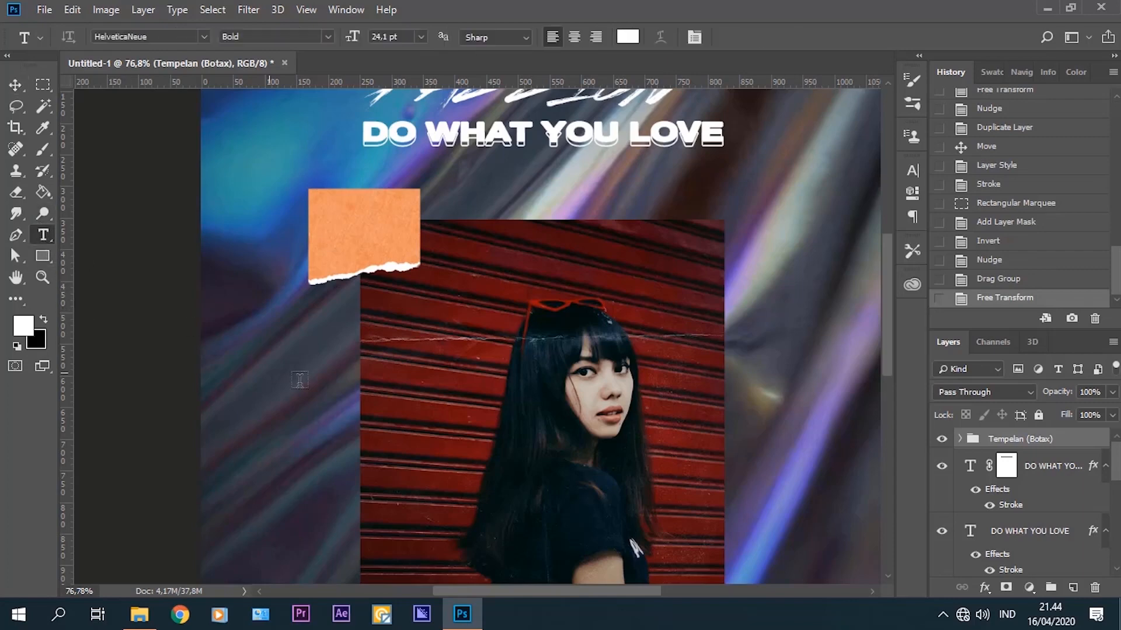
{"action": "left_click", "coordinate": [313, 397]}
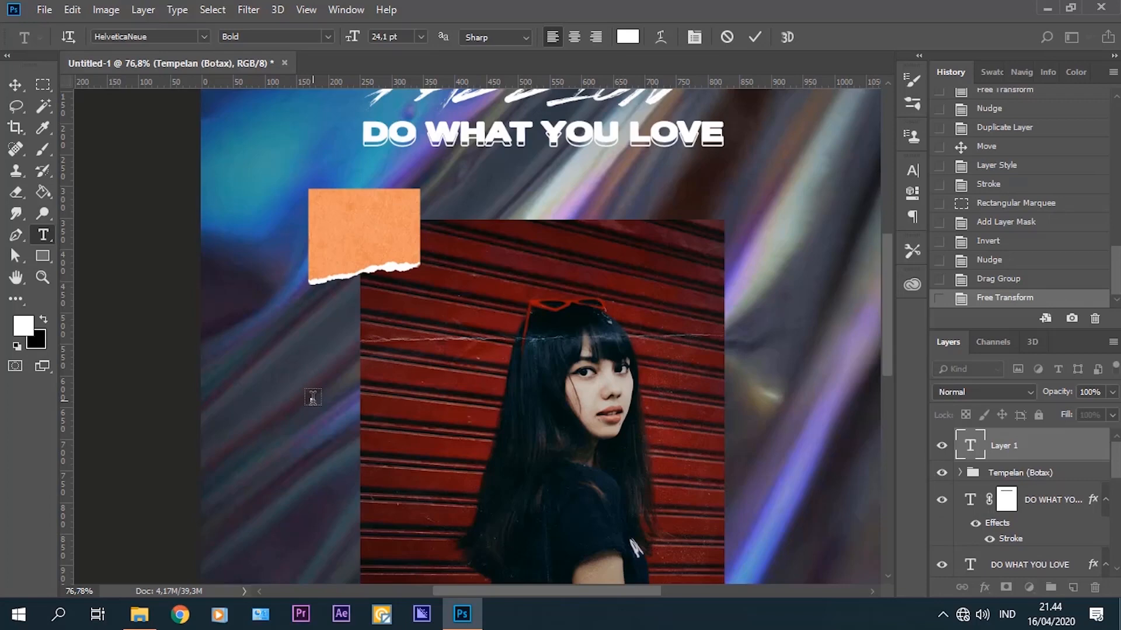
{"action": "type", "text": "PAS"}
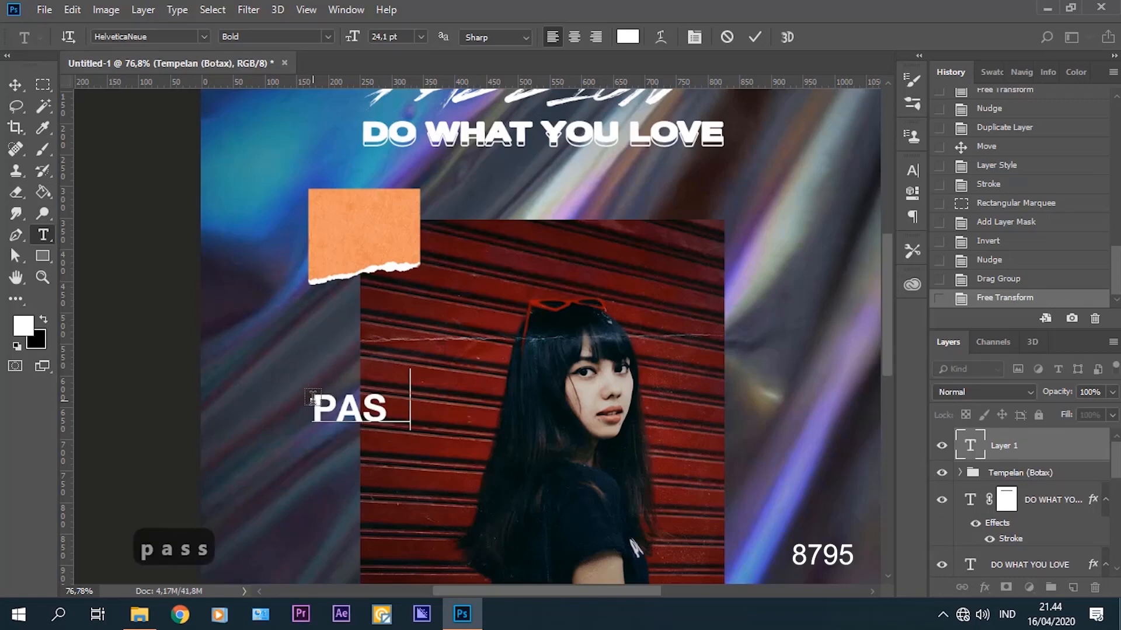
{"action": "type", "text": "SION"}
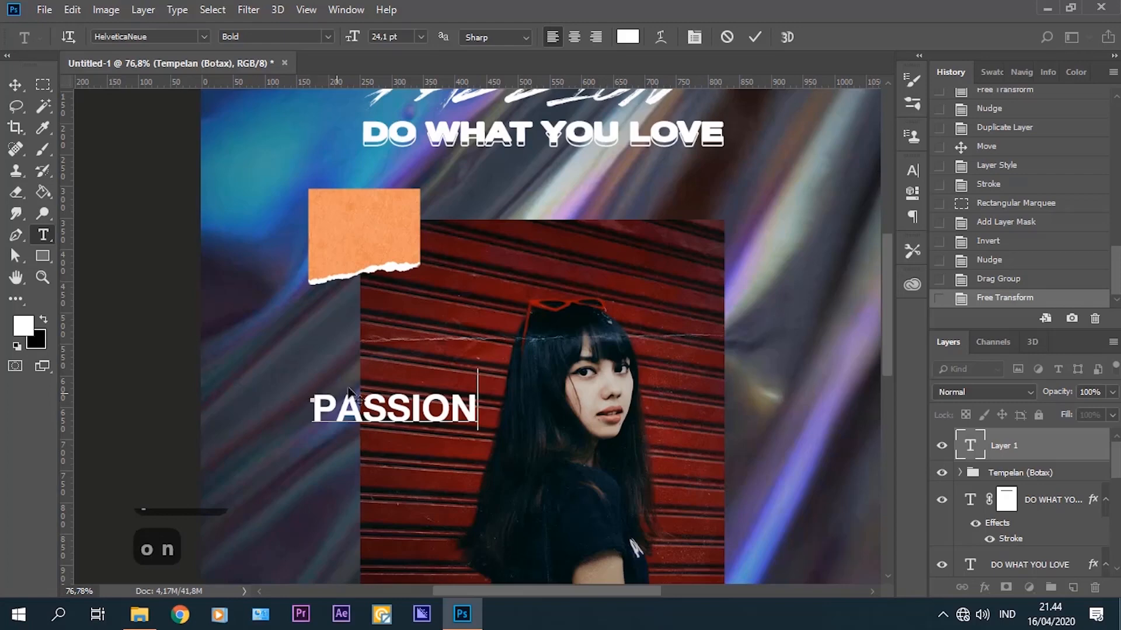
{"action": "left_click", "coordinate": [755, 38]}
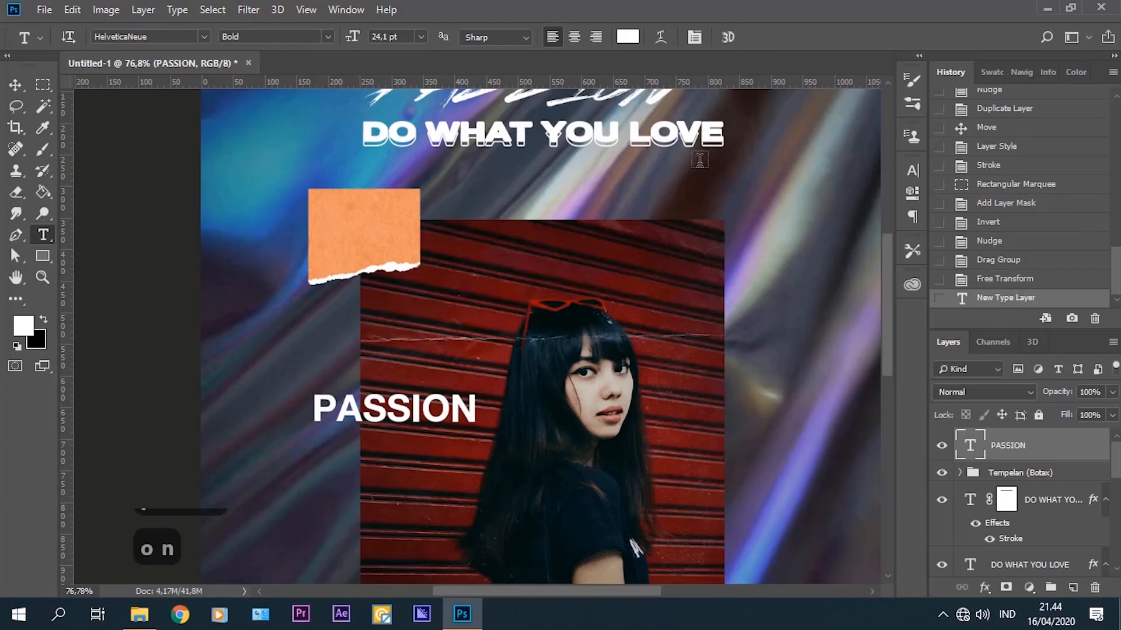
Rotate the new PASSION text by -90 degrees and move it down, centred on the photo's left edge.
{"action": "key", "text": "ctrl+t"}
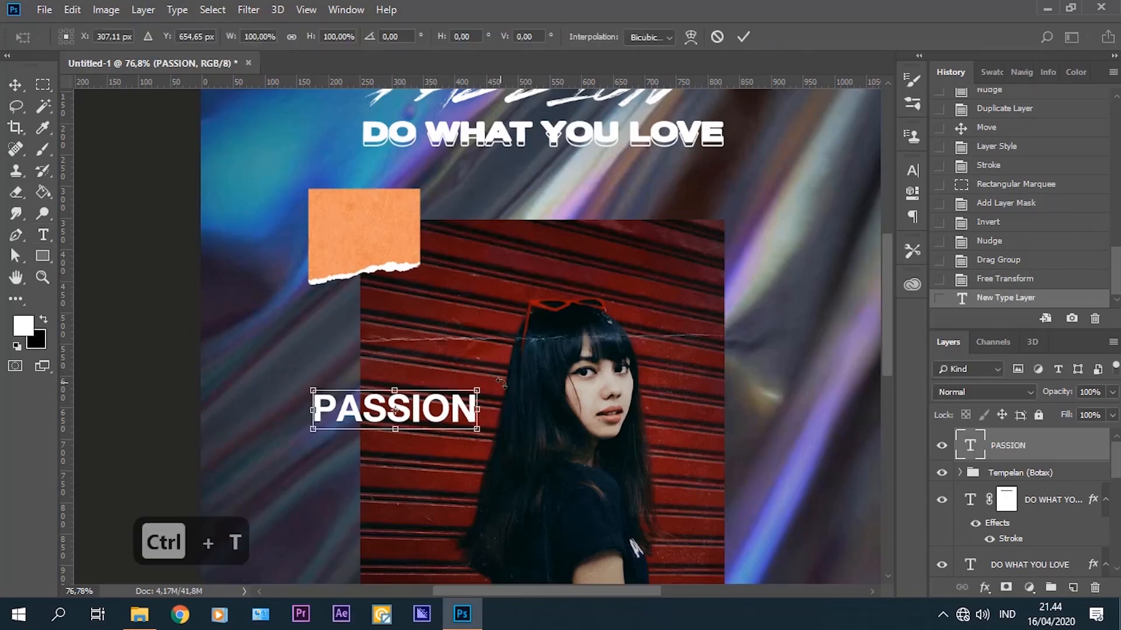
{"action": "left_click_drag", "start_coordinate": [502, 382], "coordinate": [370, 334]}
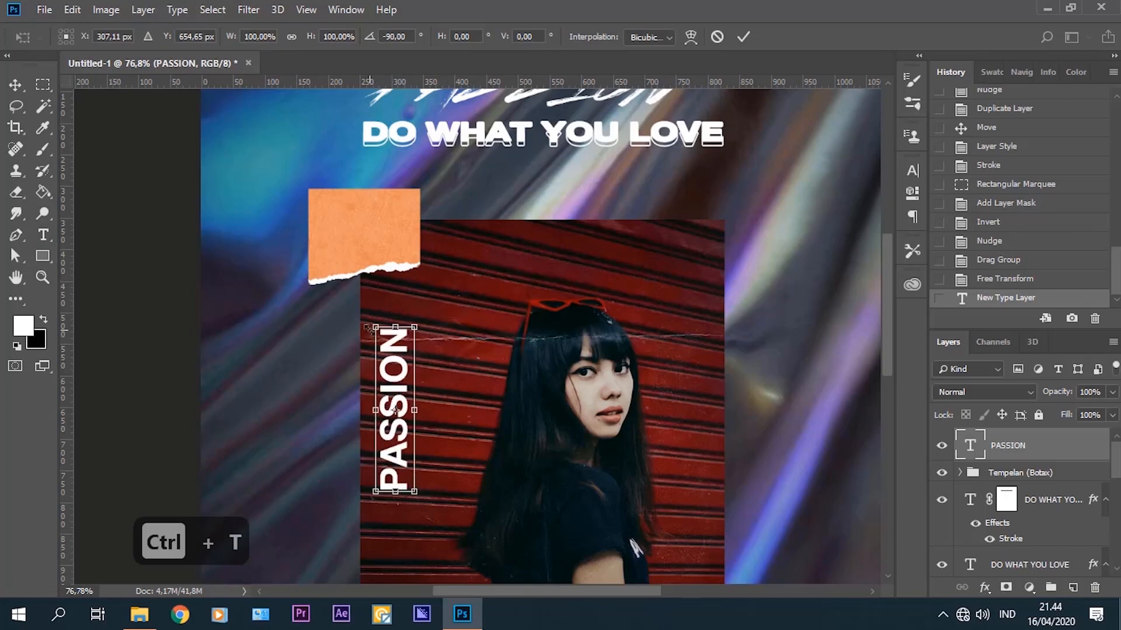
{"action": "mouse_move", "coordinate": [451, 396]}
{"action": "left_mouse_down"}
{"action": "mouse_move", "coordinate": [520, 262]}
{"action": "mouse_move", "coordinate": [432, 372]}
{"action": "mouse_move", "coordinate": [435, 385]}
{"action": "left_mouse_up"}
{"action": "key", "text": "ctrl+r"}
{"action": "key", "text": "ctrl+t"}
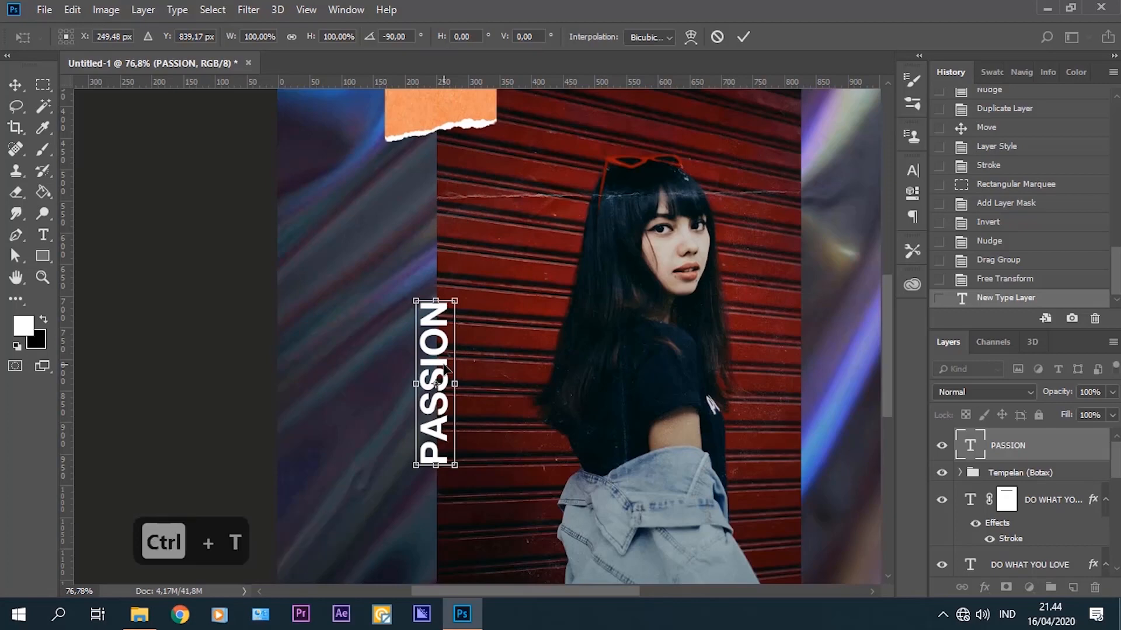
Scale the vertical PASSION text to about 222% width and 156% height, centred at about X 252, Y 860 px on the photo's left edge.
{"action": "left_click_drag", "start_coordinate": [459, 295], "coordinate": [489, 237]}
{"action": "scroll", "coordinate": [448, 369], "scroll_direction": "down", "scroll_amount": 2}
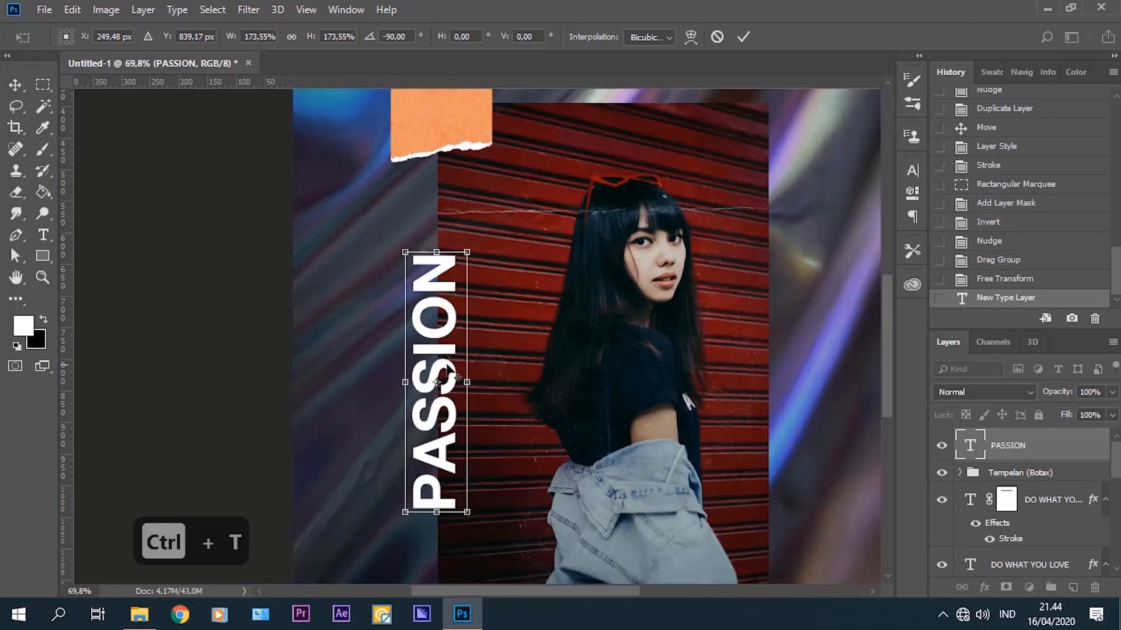
{"action": "scroll", "coordinate": [448, 368], "scroll_direction": "down", "scroll_amount": 1}
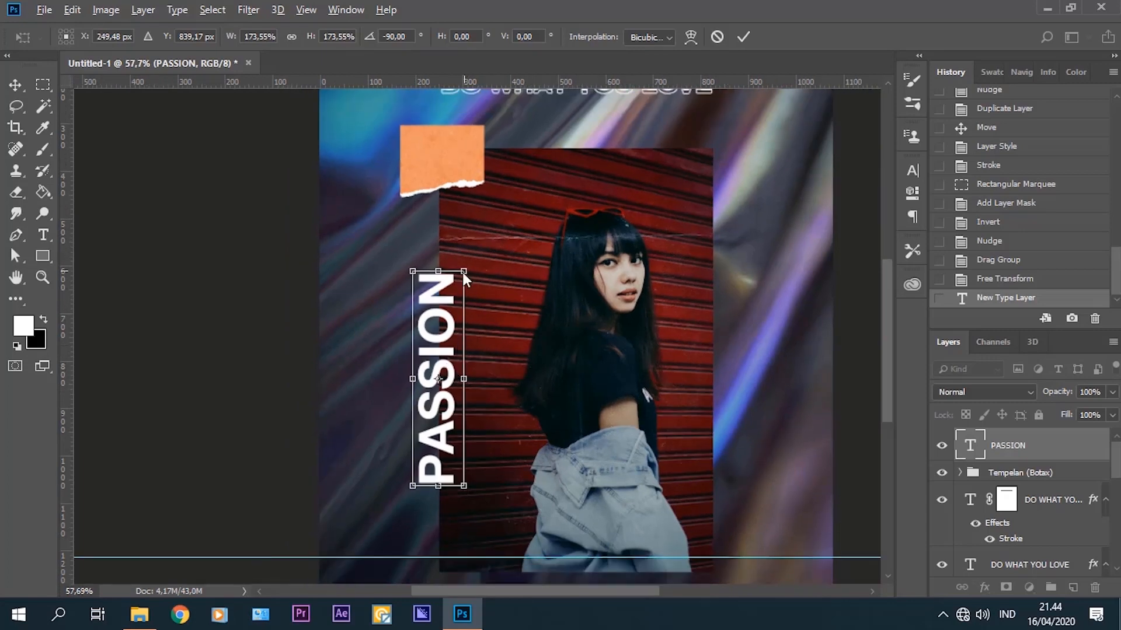
{"action": "left_click_drag", "start_coordinate": [464, 272], "coordinate": [493, 241]}
{"action": "left_click_drag", "start_coordinate": [449, 319], "coordinate": [450, 332]}
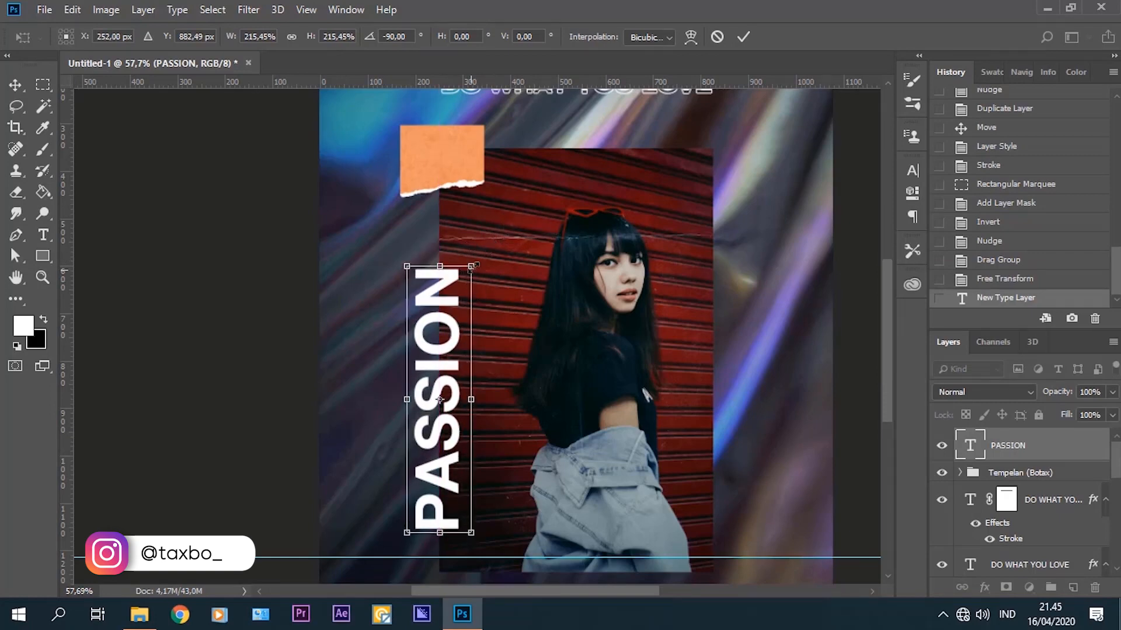
{"action": "left_click_drag", "start_coordinate": [473, 267], "coordinate": [474, 266]}
{"action": "left_click_drag", "start_coordinate": [442, 334], "coordinate": [442, 322]}
{"action": "left_click_drag", "start_coordinate": [471, 388], "coordinate": [467, 390]}
{"action": "left_click", "coordinate": [744, 37]}
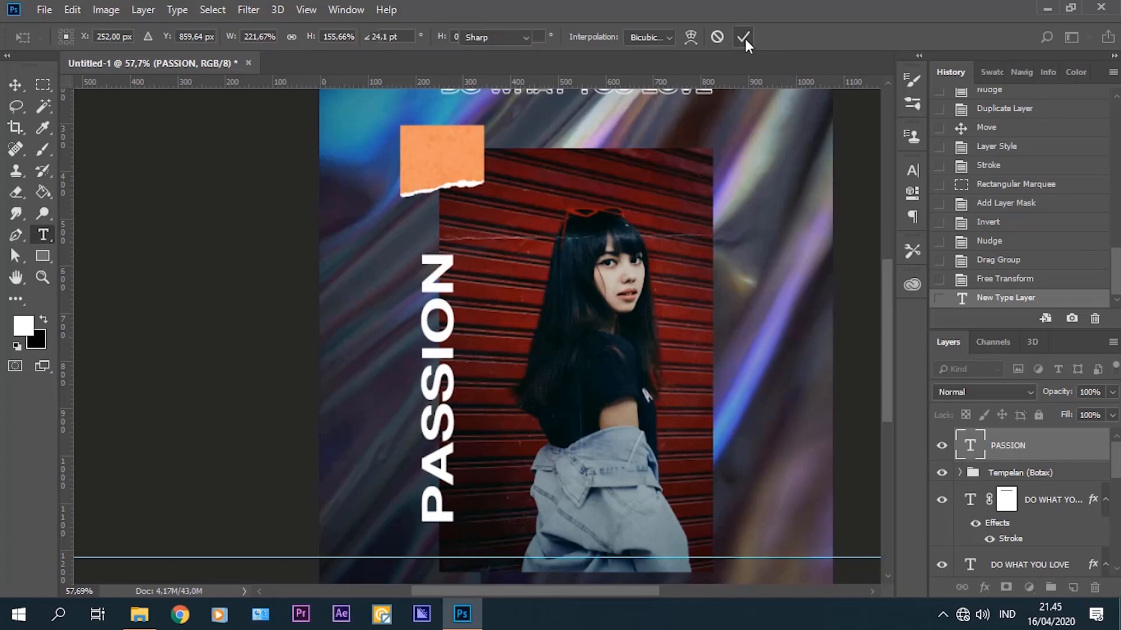
Duplicate the vertical PASSION text layer and nudge the copy a few pixels to the right.
{"action": "right_click", "coordinate": [1027, 447]}
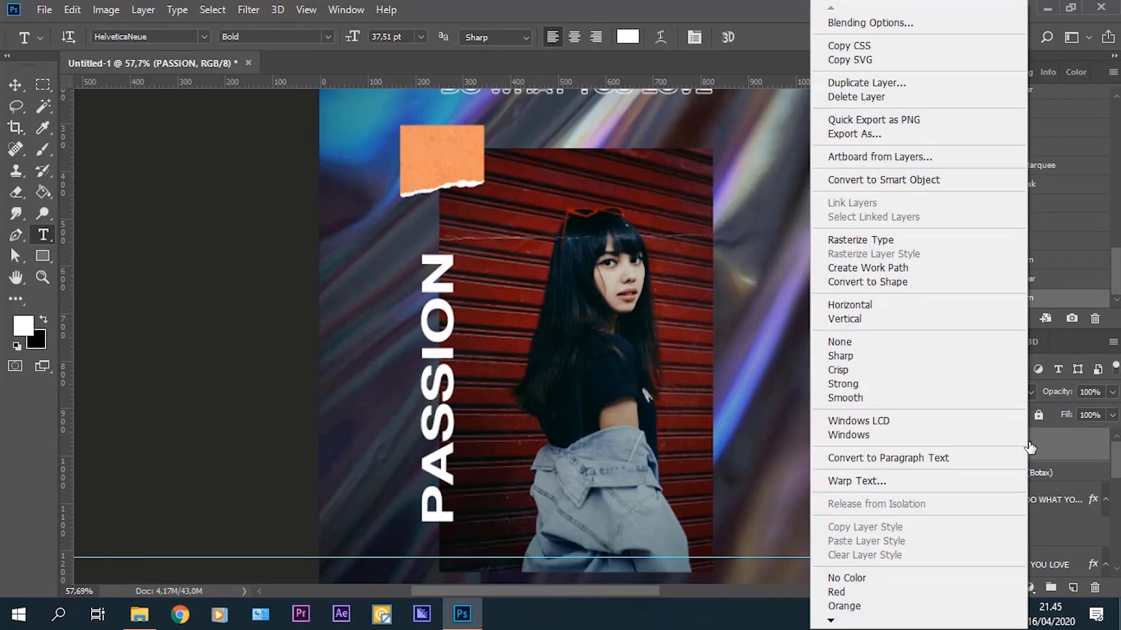
{"action": "left_click", "coordinate": [874, 87]}
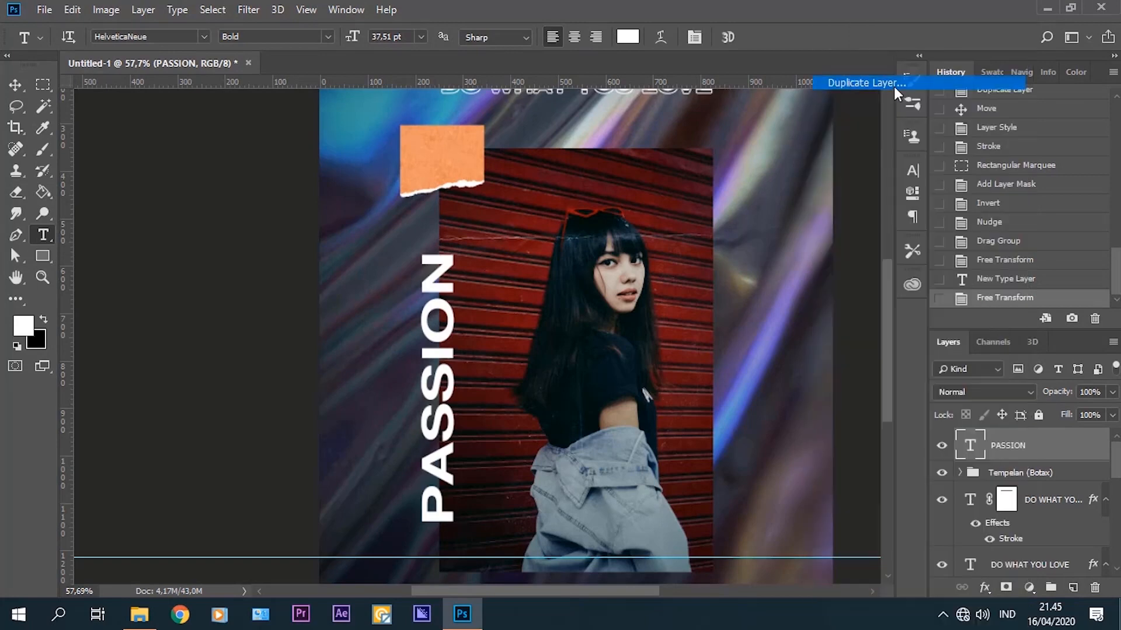
{"action": "left_click", "coordinate": [687, 156]}
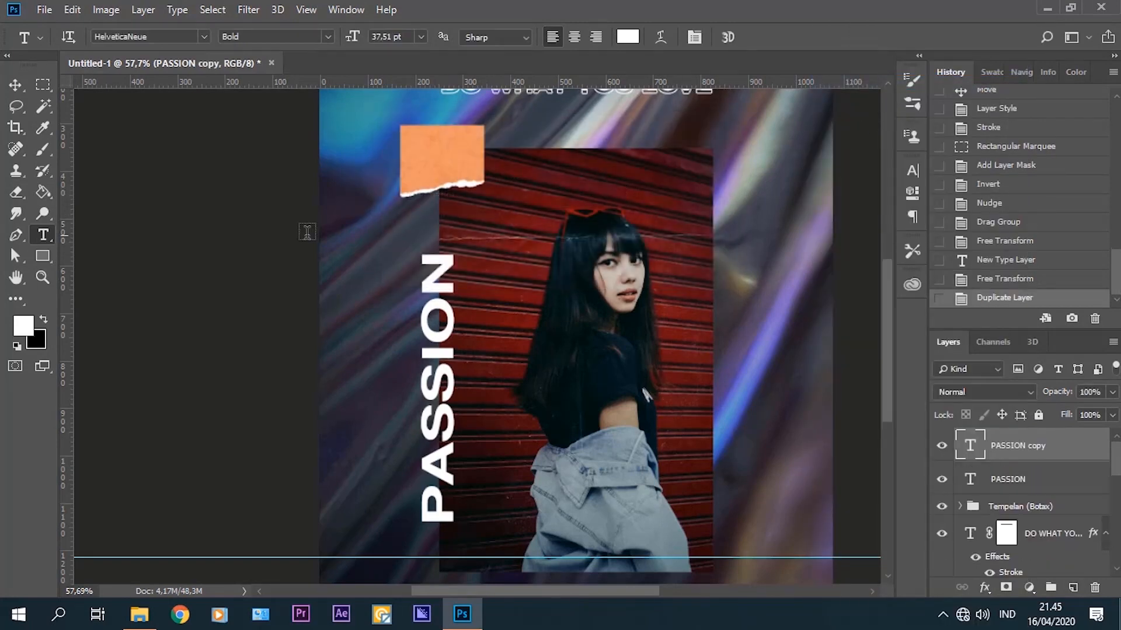
{"action": "left_click", "coordinate": [22, 89]}
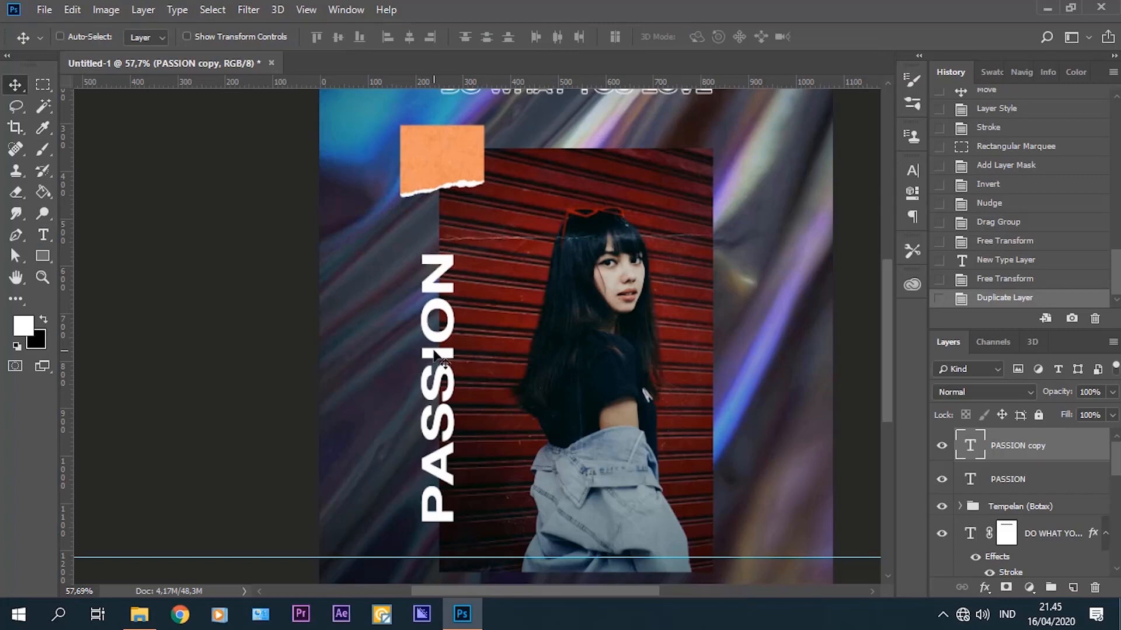
{"action": "key", "text": "Right"}
{"action": "key", "text": "Right"}
{"action": "key", "text": "Right"}
{"action": "key", "text": "Right"}
{"action": "key", "text": "Right"}
{"action": "key", "text": "Right"}
{"action": "key", "text": "Right"}
{"action": "key", "text": "Right"}
{"action": "key", "text": "Right"}
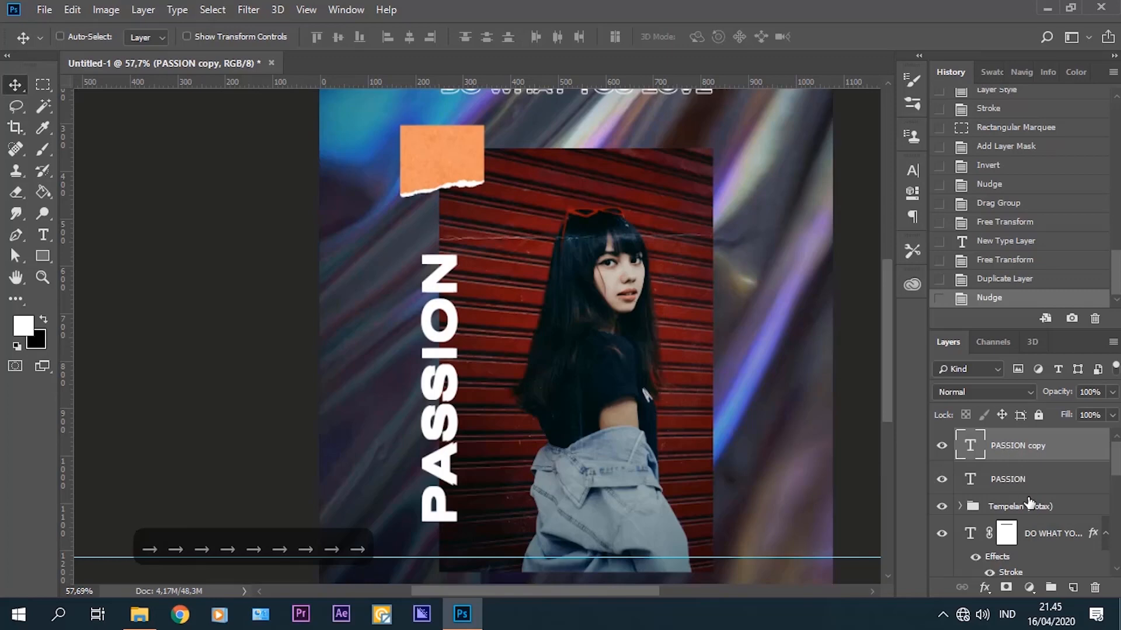
Copy the outlined layer style from the DO WHAT YOU LOVE copy layer onto the PASSION copy layer.
{"action": "scroll", "coordinate": [1115, 467], "scroll_direction": "down", "scroll_amount": 2}
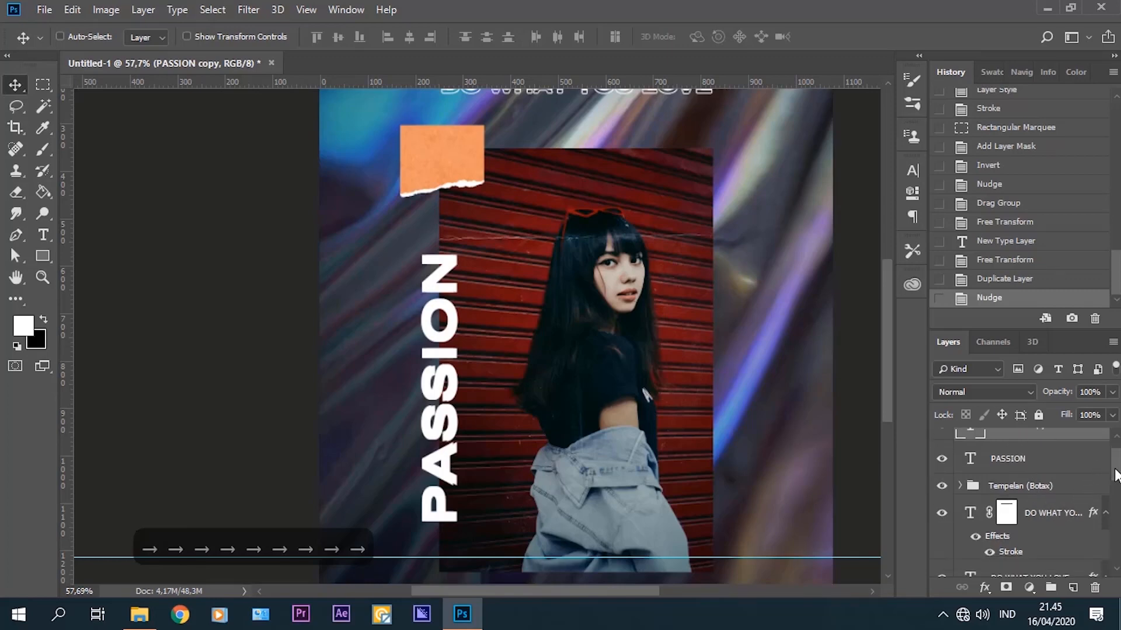
{"action": "left_click", "coordinate": [1031, 503]}
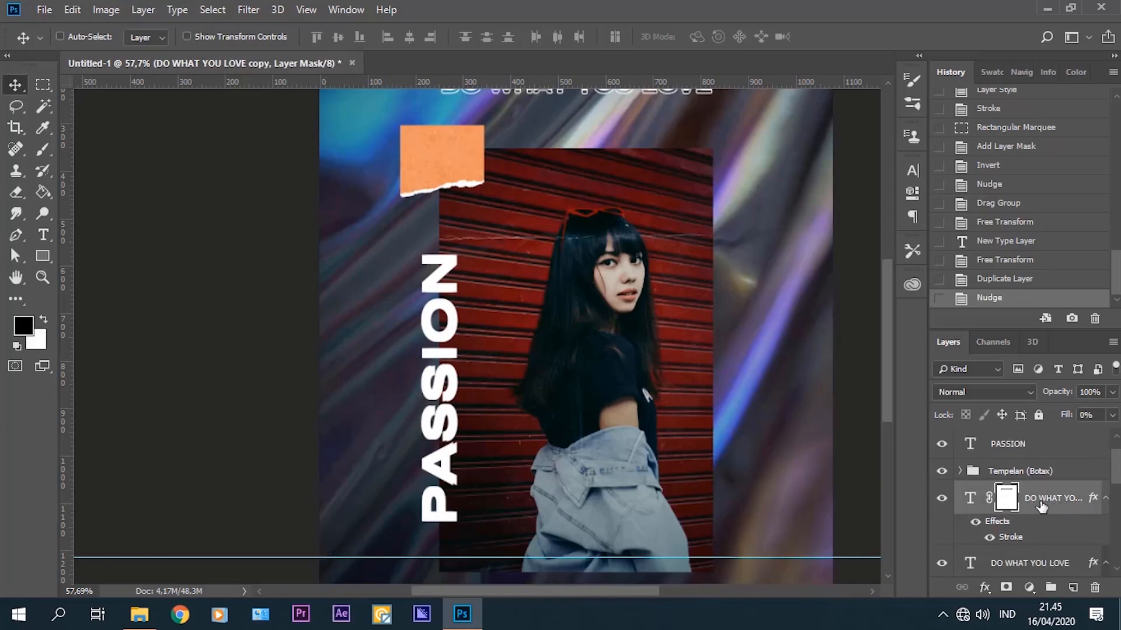
{"action": "right_click", "coordinate": [1058, 505]}
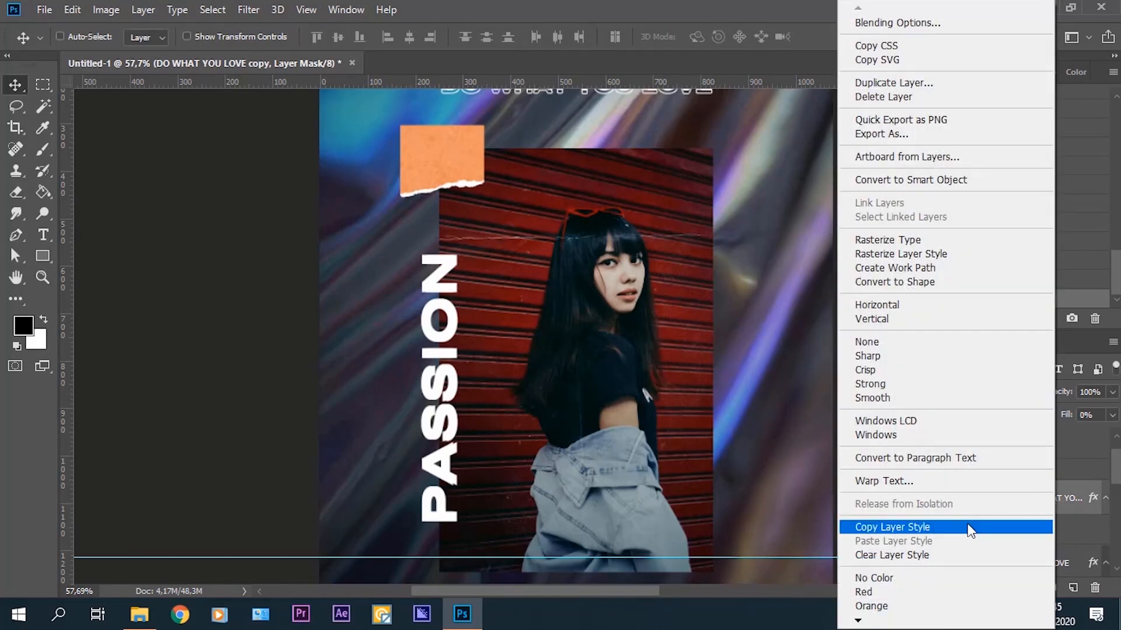
{"action": "left_click", "coordinate": [928, 528]}
{"action": "left_click_drag", "start_coordinate": [1116, 474], "coordinate": [1116, 458]}
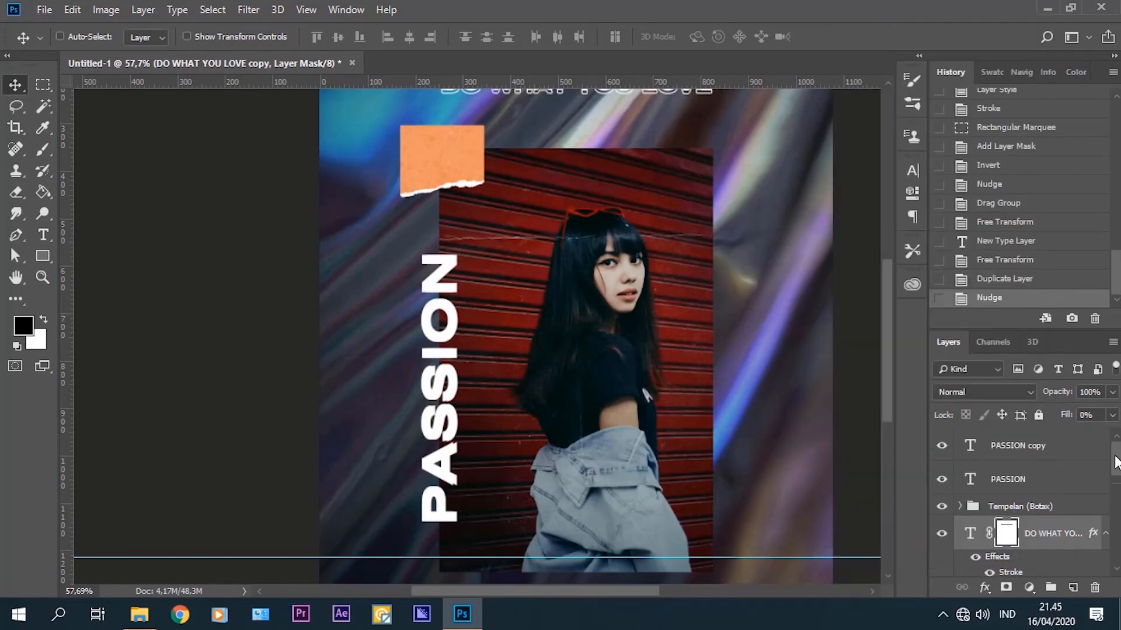
{"action": "left_click", "coordinate": [1042, 450]}
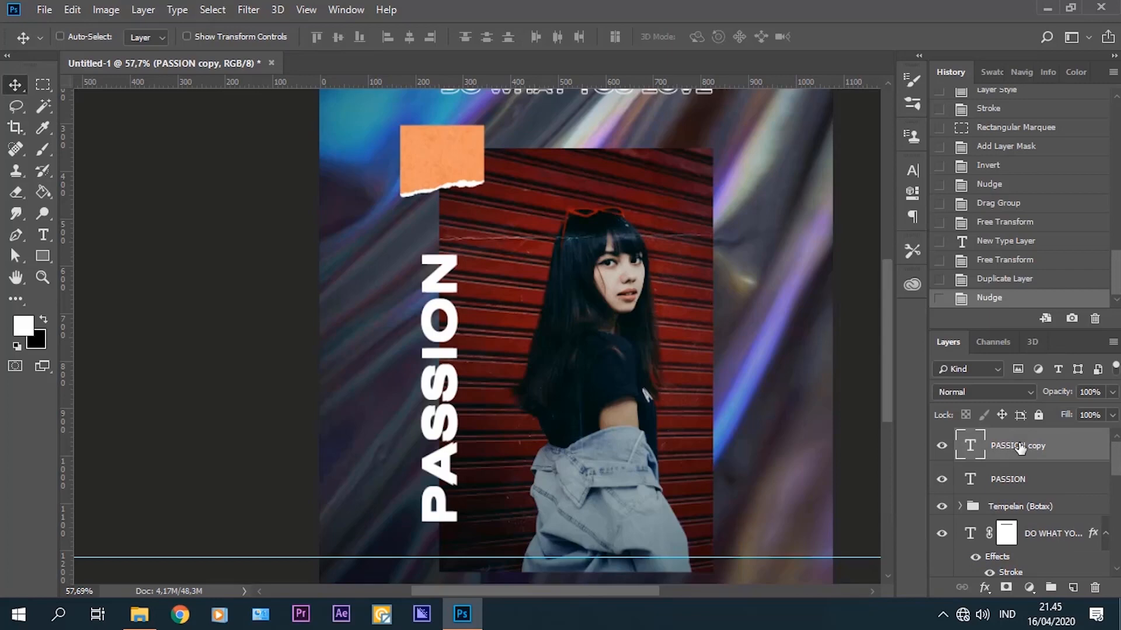
{"action": "right_click", "coordinate": [1020, 446]}
{"action": "left_click", "coordinate": [887, 541]}
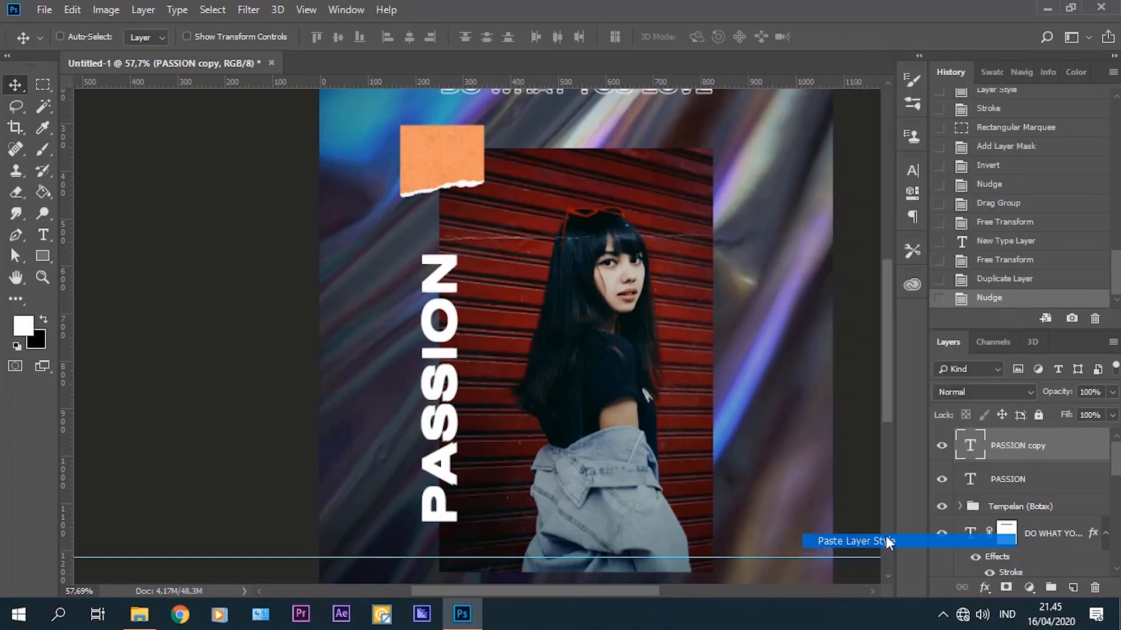
{"action": "left_click", "coordinate": [42, 277]}
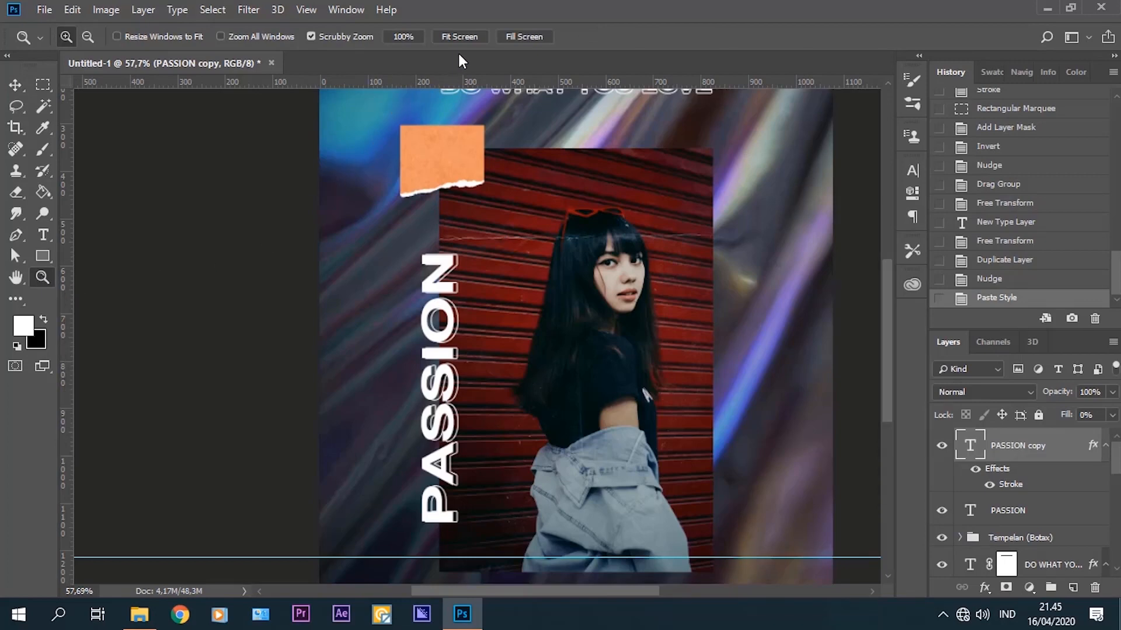
{"action": "left_click", "coordinate": [465, 36]}
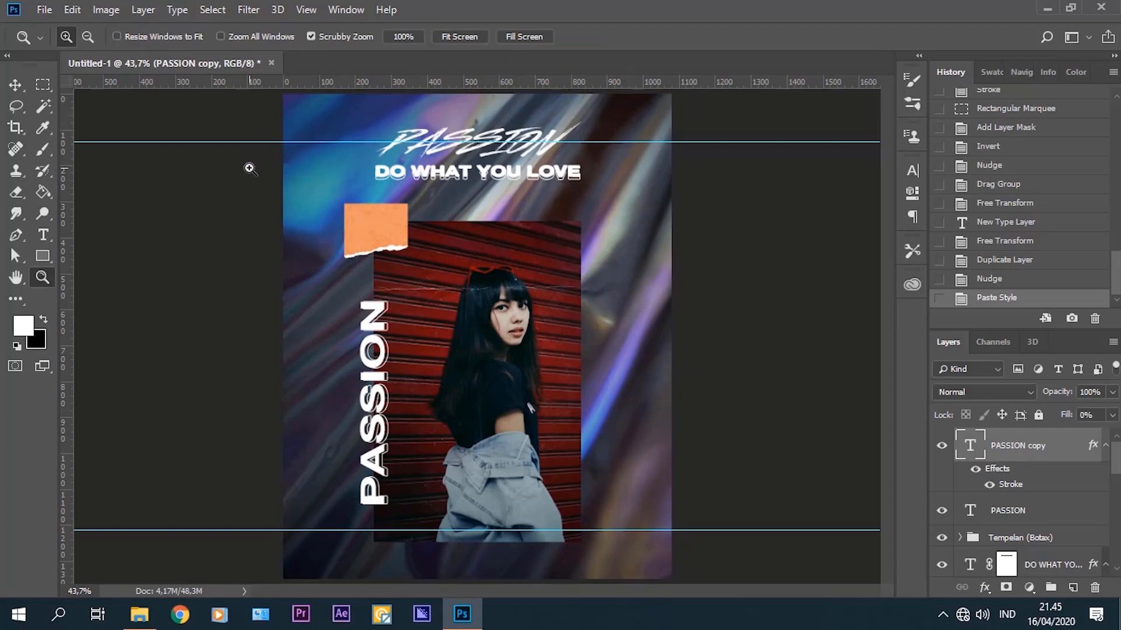
Place the Garis Globe image from the Ala Froyonion Part 2 folder as an embedded object in the poster.
{"action": "left_click", "coordinate": [44, 11]}
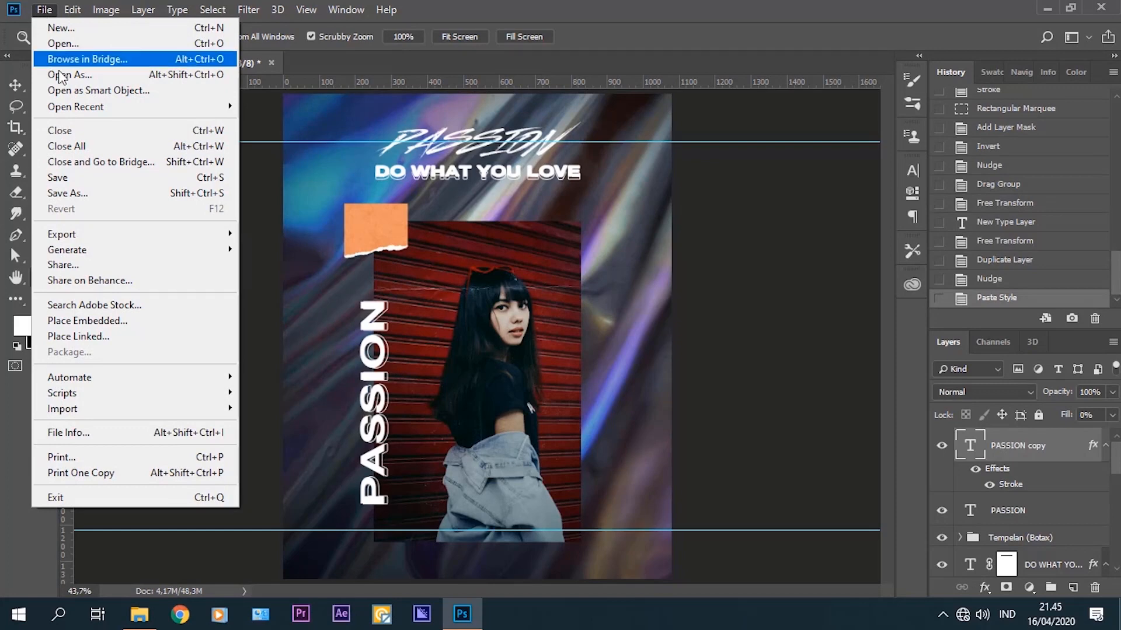
{"action": "left_click", "coordinate": [124, 320]}
{"action": "left_click", "coordinate": [457, 193]}
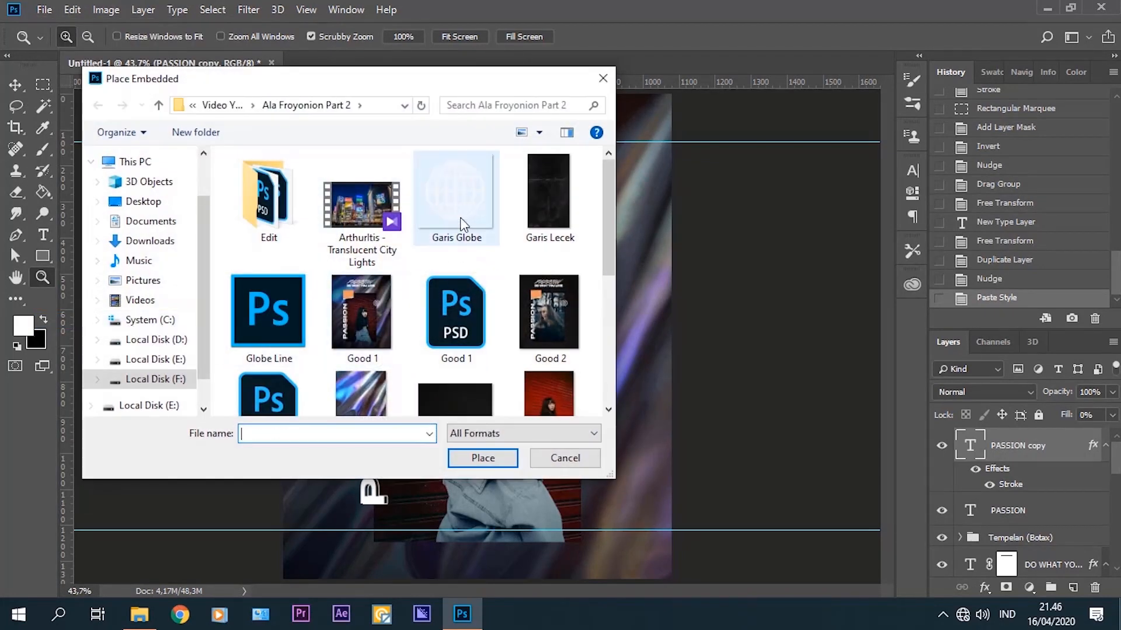
{"action": "left_click", "coordinate": [486, 458]}
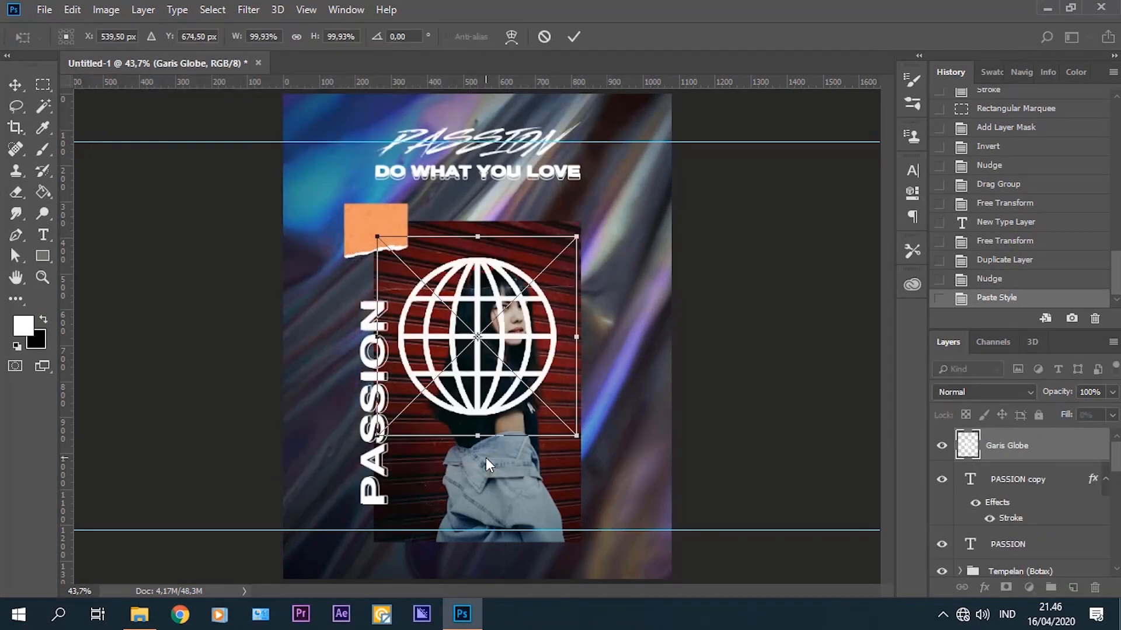
Scale the globe to about 19% and position it over the photo's right edge at about X 824, Y 535 px.
{"action": "left_click_drag", "start_coordinate": [569, 245], "coordinate": [597, 290]}
{"action": "scroll", "coordinate": [591, 291], "scroll_direction": "up", "scroll_amount": 4}
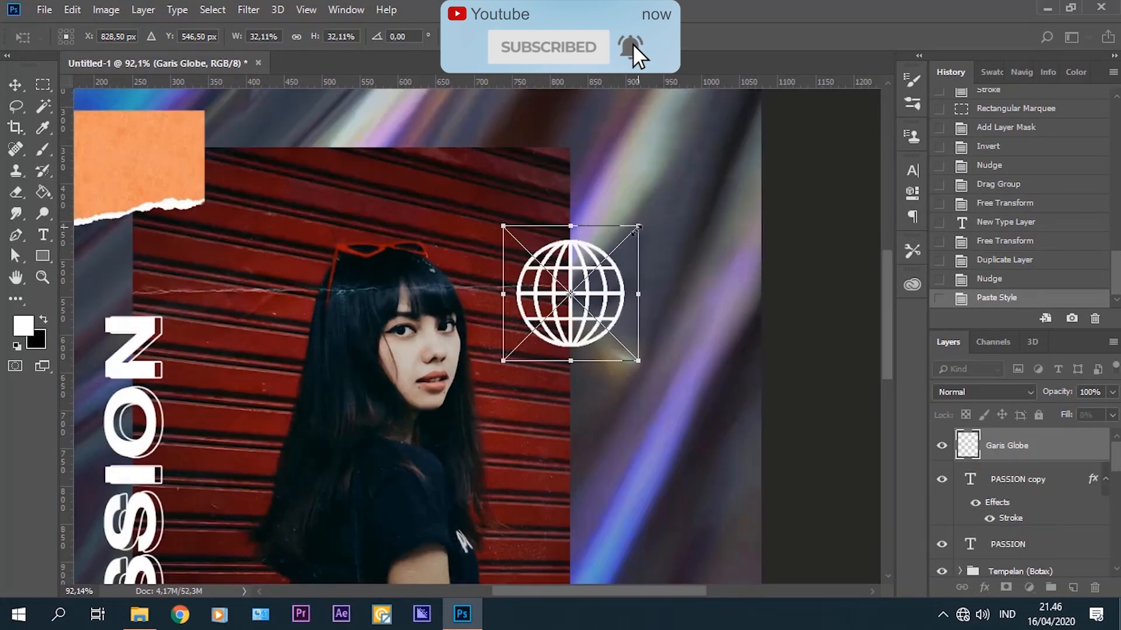
{"action": "left_click_drag", "start_coordinate": [636, 227], "coordinate": [610, 253]}
{"action": "left_click_drag", "start_coordinate": [592, 304], "coordinate": [591, 296]}
{"action": "scroll", "coordinate": [592, 295], "scroll_direction": "up", "scroll_amount": 2}
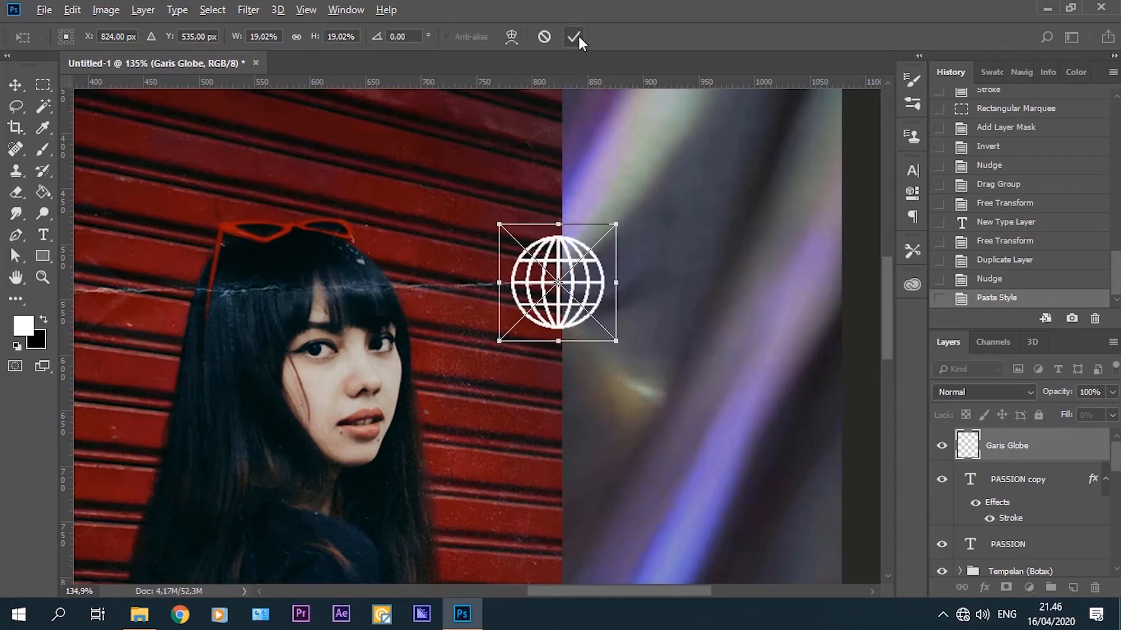
{"action": "left_click", "coordinate": [574, 37]}
{"action": "key", "text": "z"}
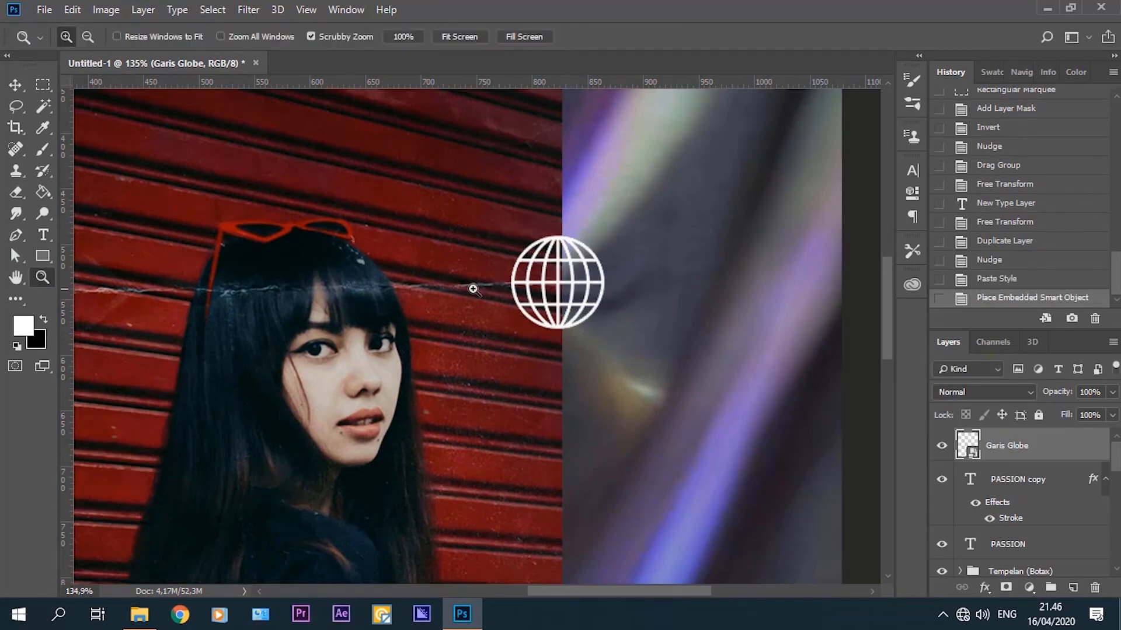
Draw a circle about 106 px wide around the globe, with no fill and a black 1,96 px stroke.
{"action": "left_click_drag", "start_coordinate": [40, 256], "coordinate": [107, 291]}
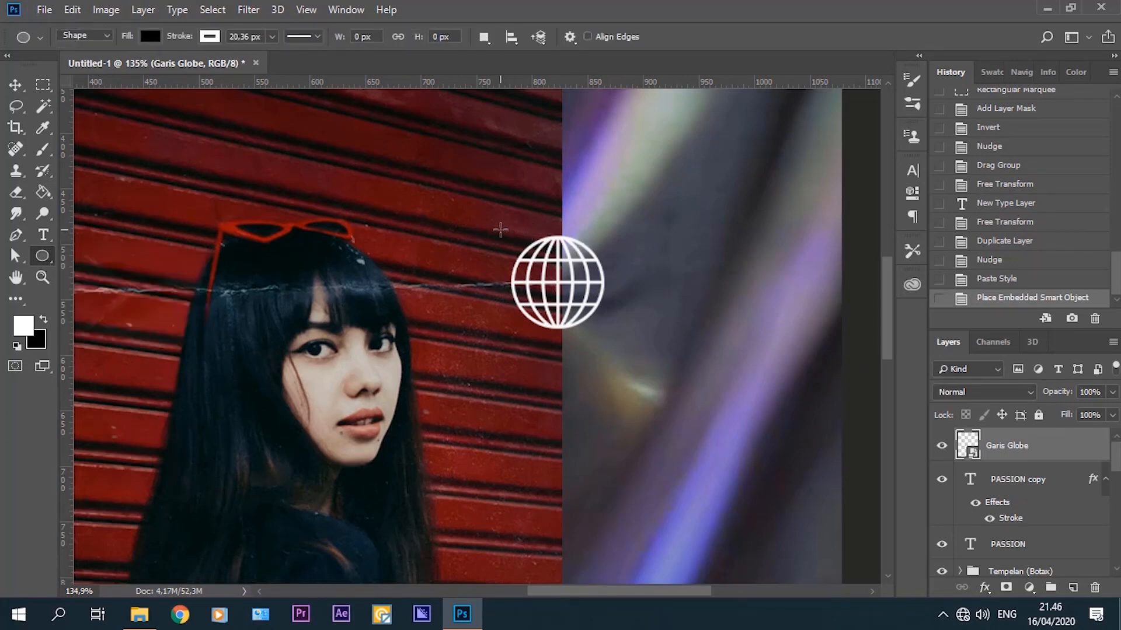
{"action": "mouse_move", "coordinate": [501, 230]}
{"action": "left_mouse_down"}
{"action": "mouse_move", "coordinate": [547, 260]}
{"action": "mouse_move", "coordinate": [625, 347]}
{"action": "left_mouse_up"}
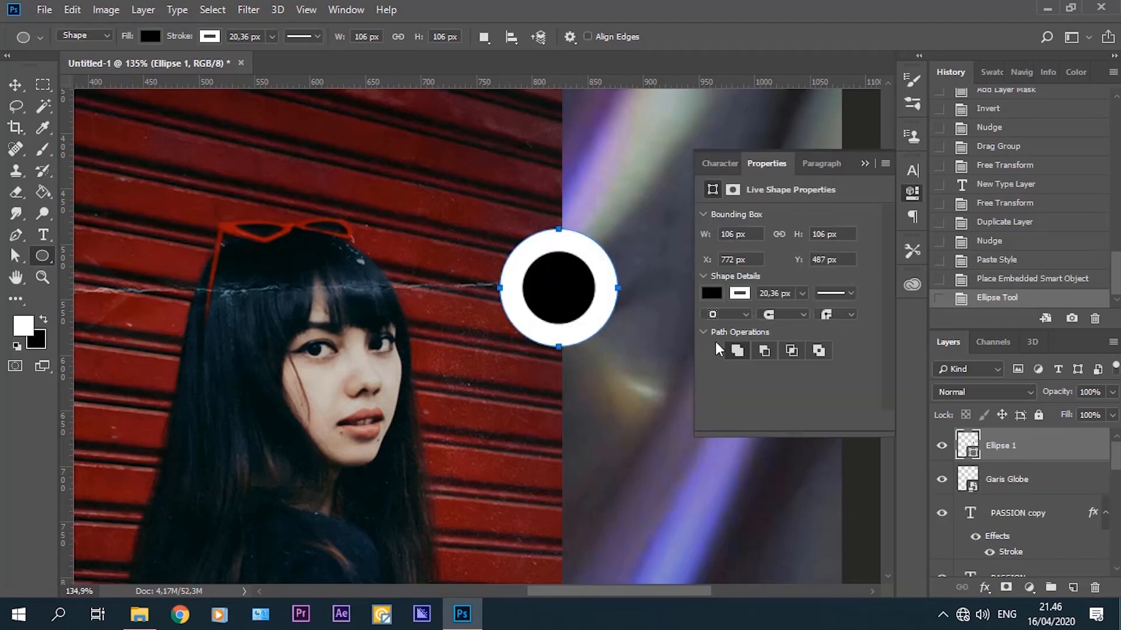
{"action": "left_click", "coordinate": [712, 293]}
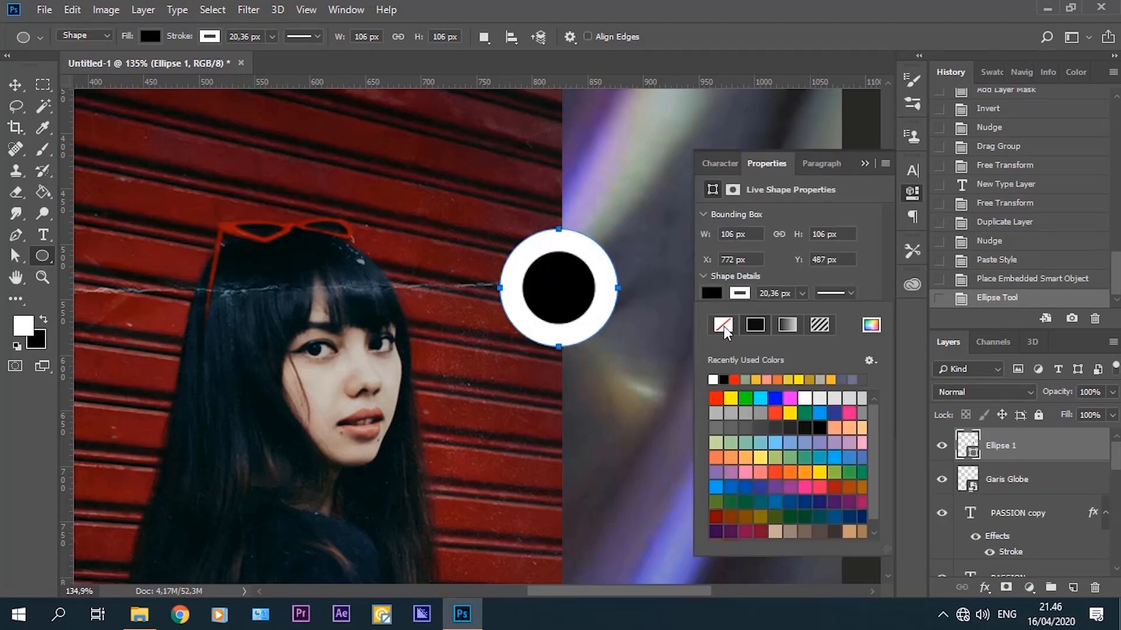
{"action": "left_click", "coordinate": [723, 326]}
{"action": "left_click", "coordinate": [738, 293]}
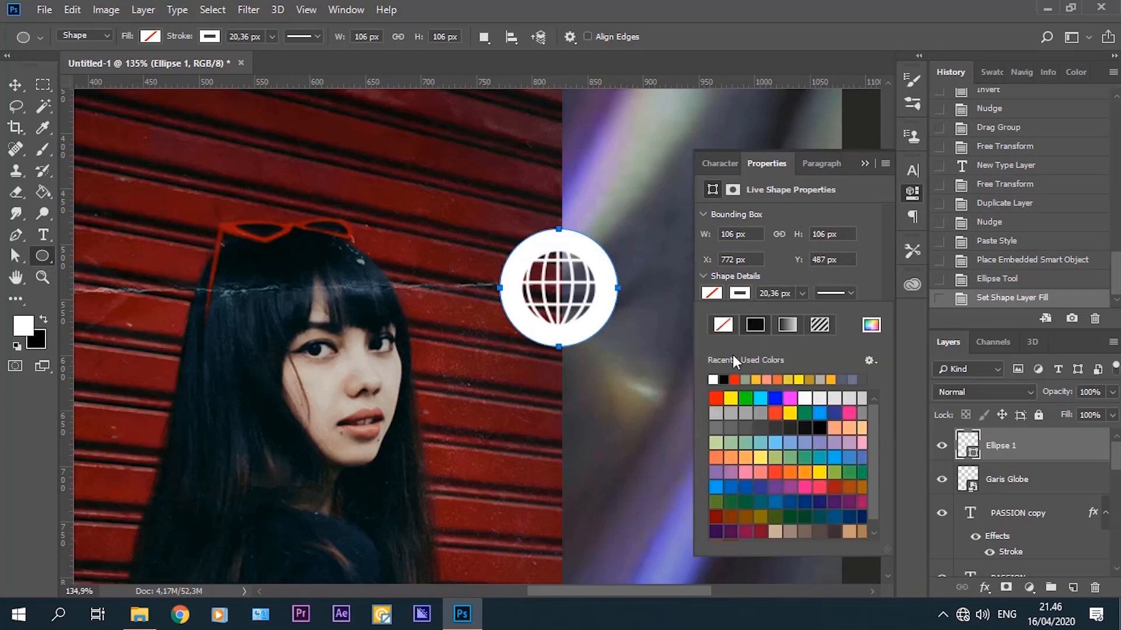
{"action": "left_click", "coordinate": [724, 380]}
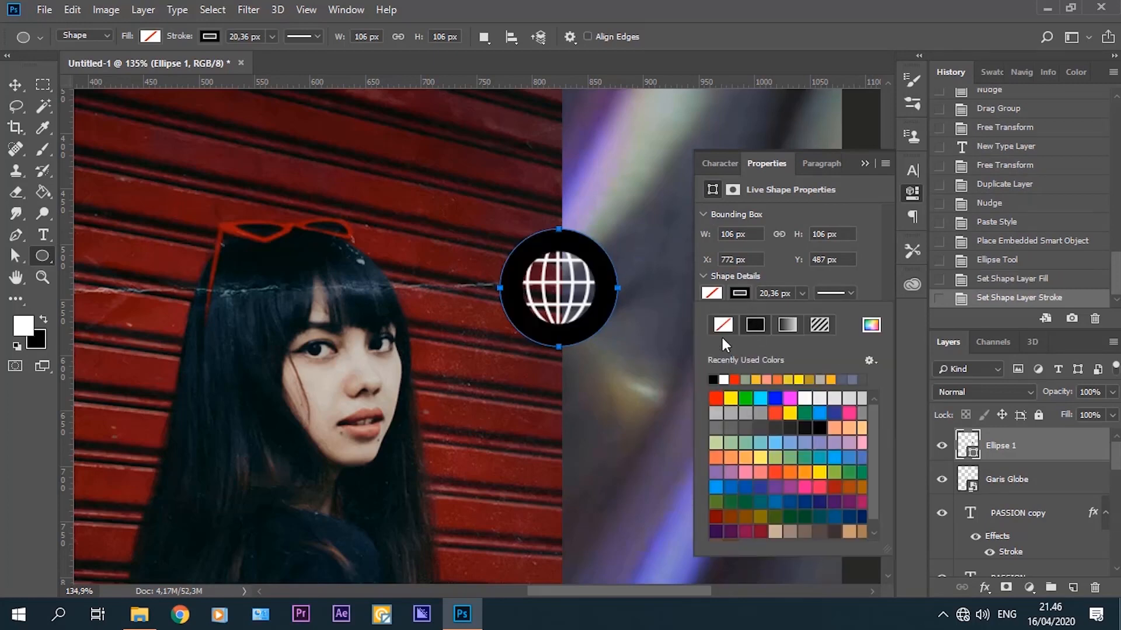
{"action": "left_click", "coordinate": [803, 294]}
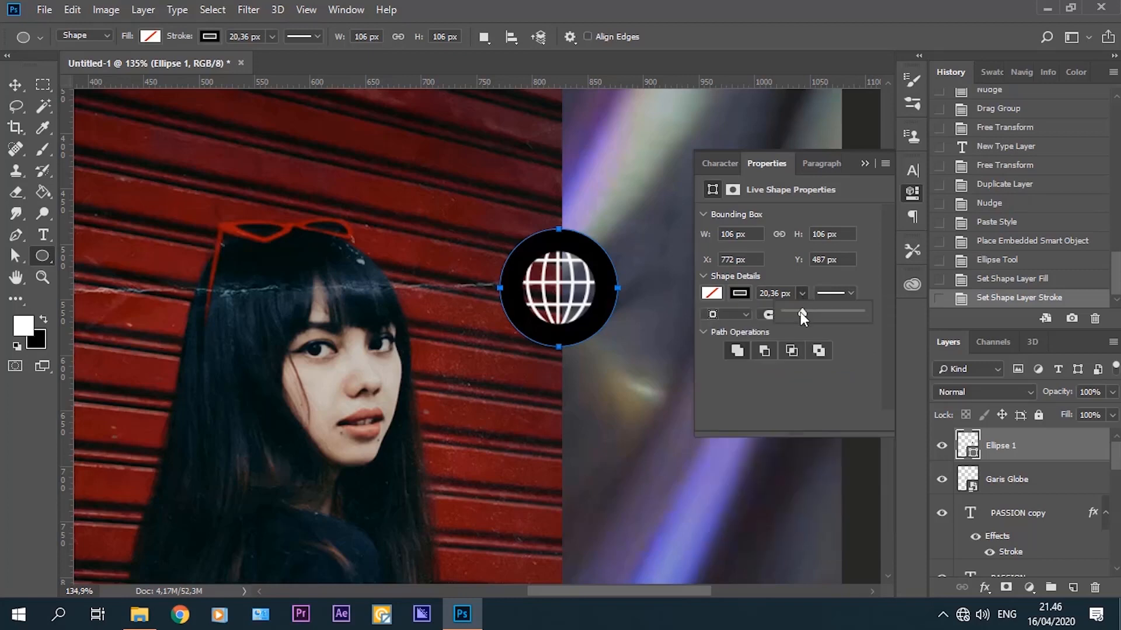
{"action": "left_click", "coordinate": [797, 312]}
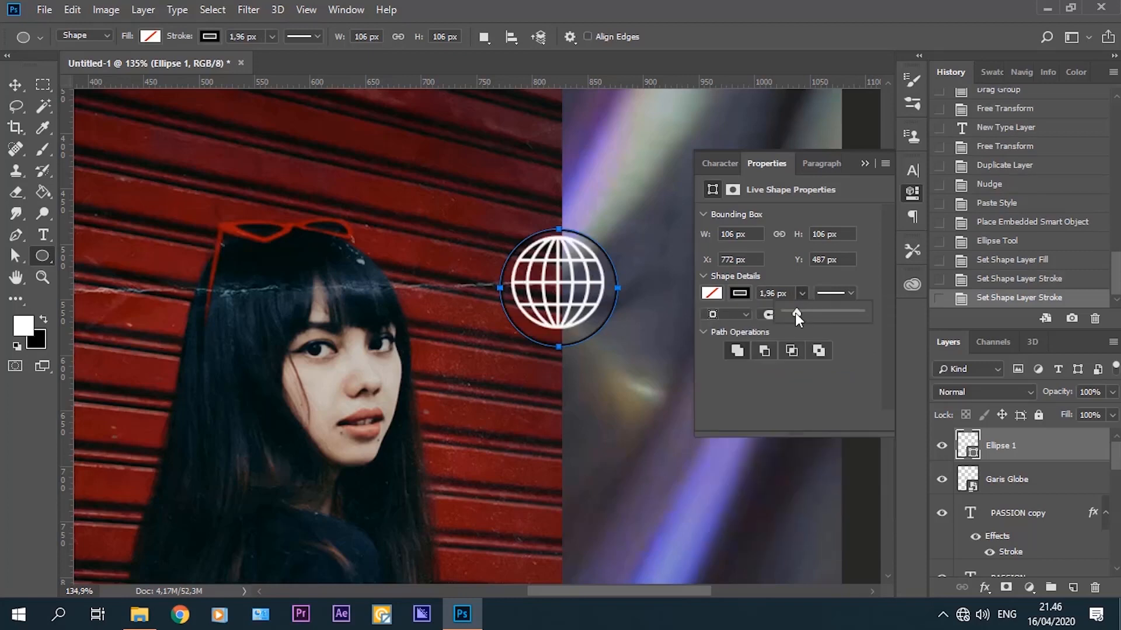
{"action": "left_click", "coordinate": [865, 164]}
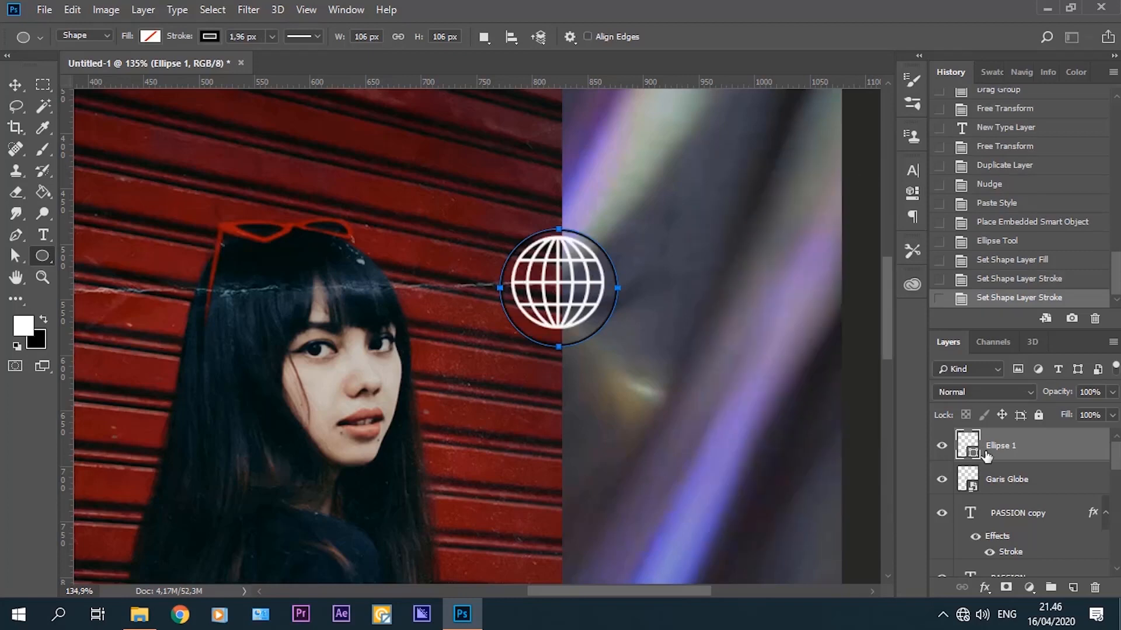
Align the Ellipse 1 and Garis Globe layers to each other on their vertical and horizontal centers.
{"action": "left_click", "coordinate": [1016, 482], "text": "shift"}
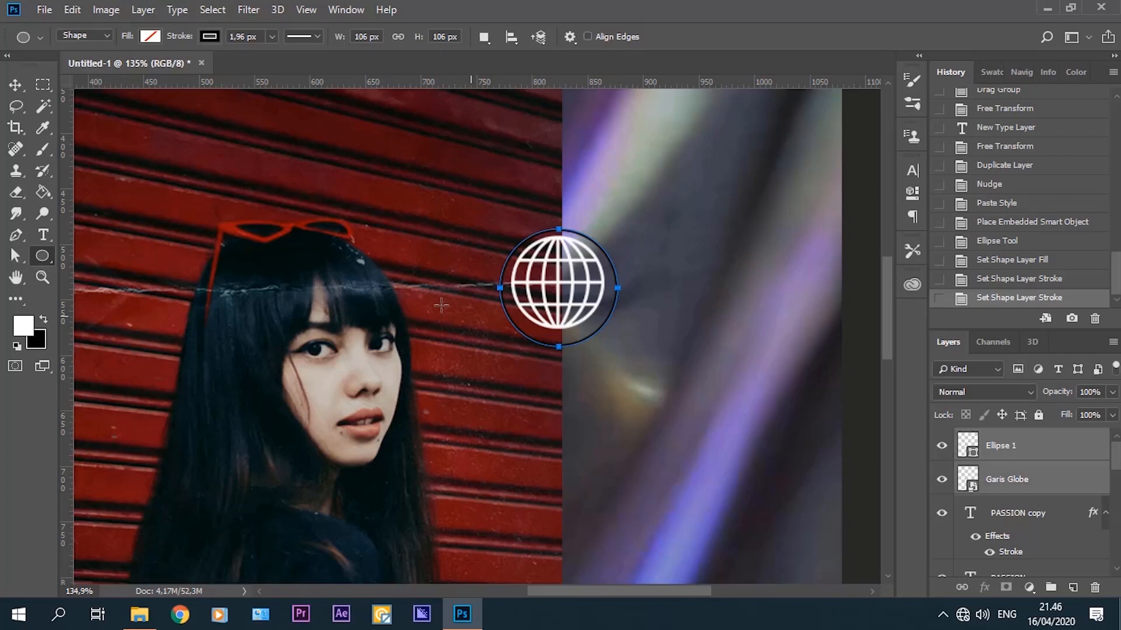
{"action": "left_click", "coordinate": [15, 85]}
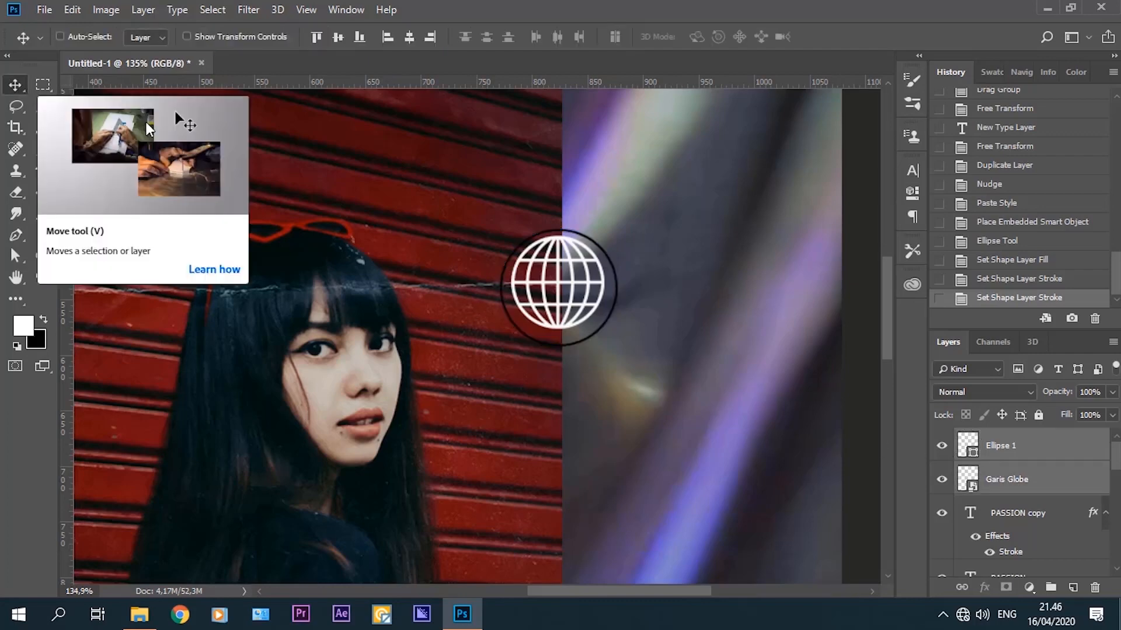
{"action": "left_click", "coordinate": [337, 40]}
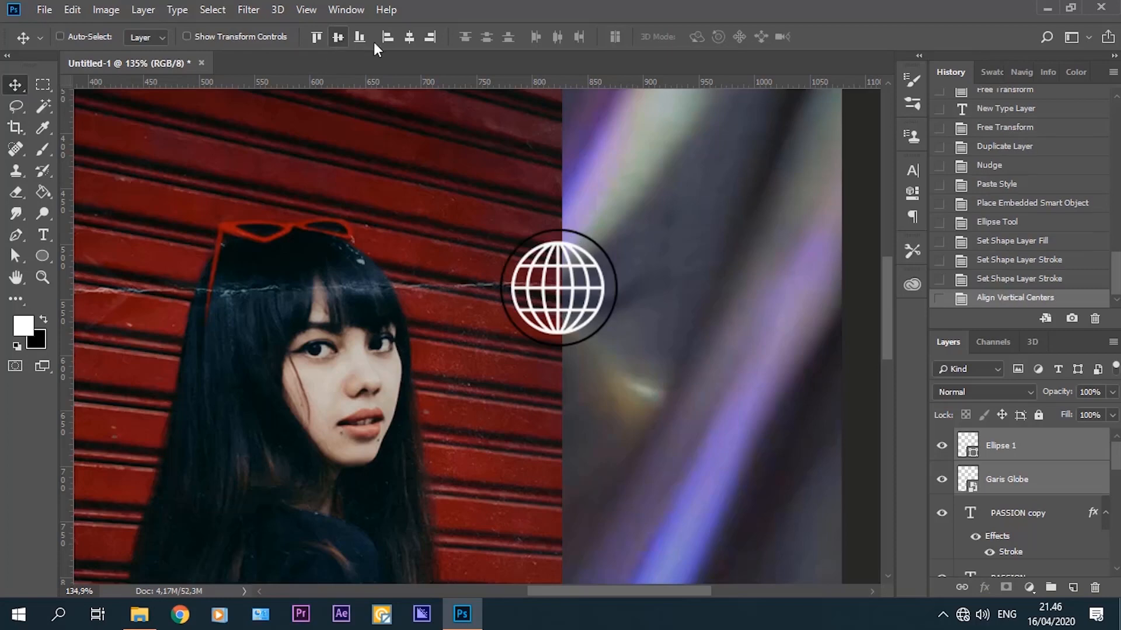
{"action": "left_click", "coordinate": [409, 41]}
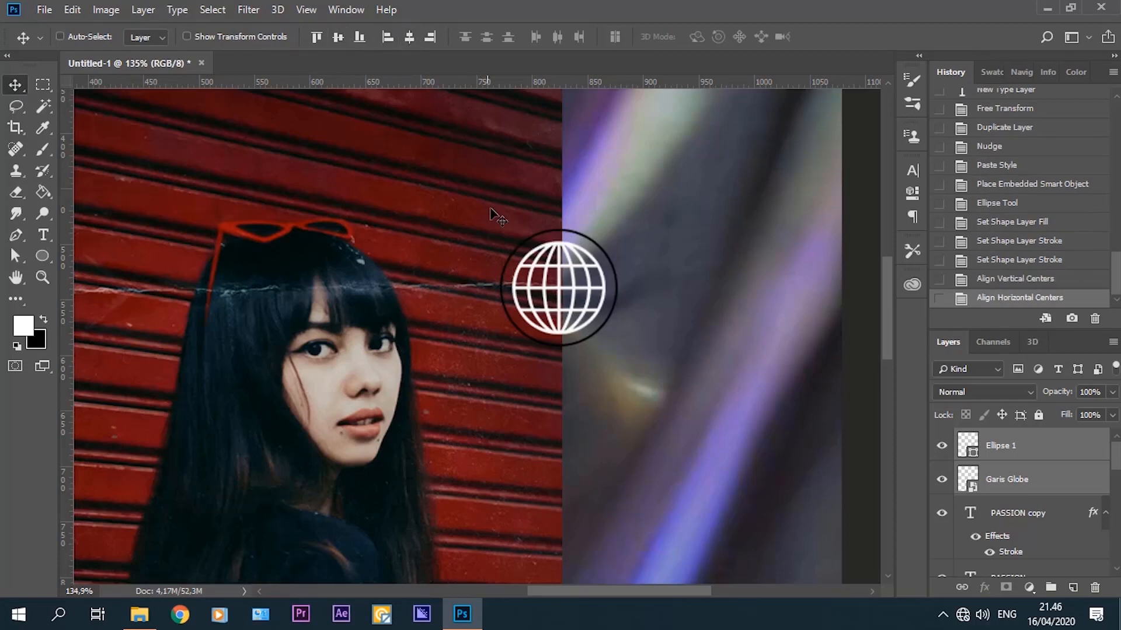
Nudge the circle and globe together a few pixels up and slightly right over the photo's edge.
{"action": "key", "text": "Up"}
{"action": "key", "text": "Up"}
{"action": "key", "text": "Up"}
{"action": "key", "text": "Up"}
{"action": "key", "text": "Up"}
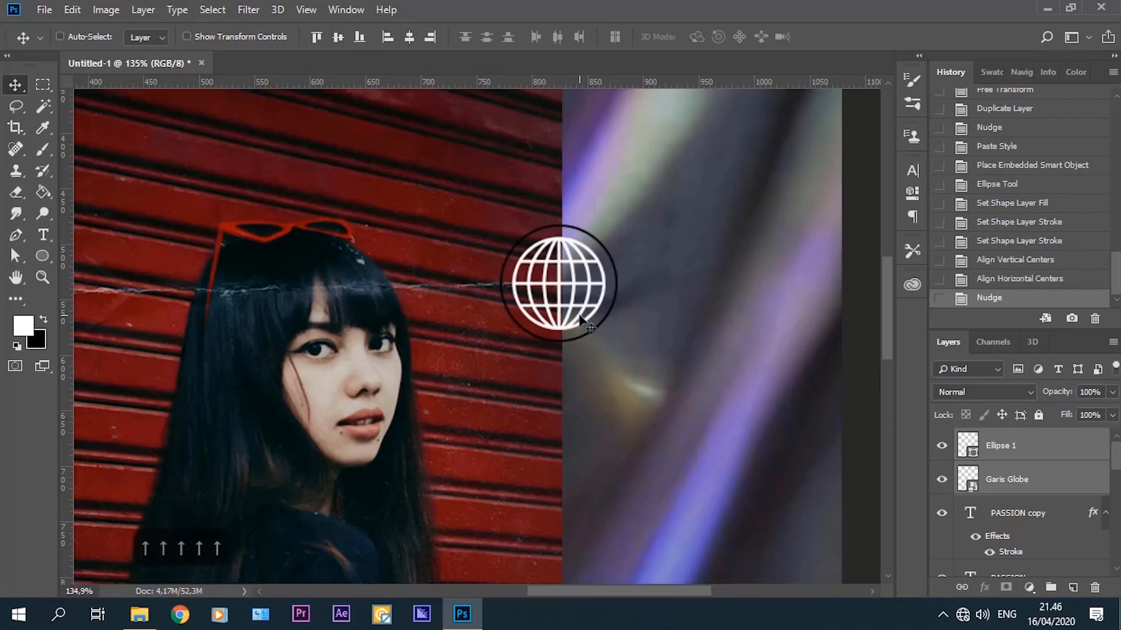
{"action": "key", "text": "Left"}
{"action": "key", "text": "Right"}
{"action": "key", "text": "Right"}
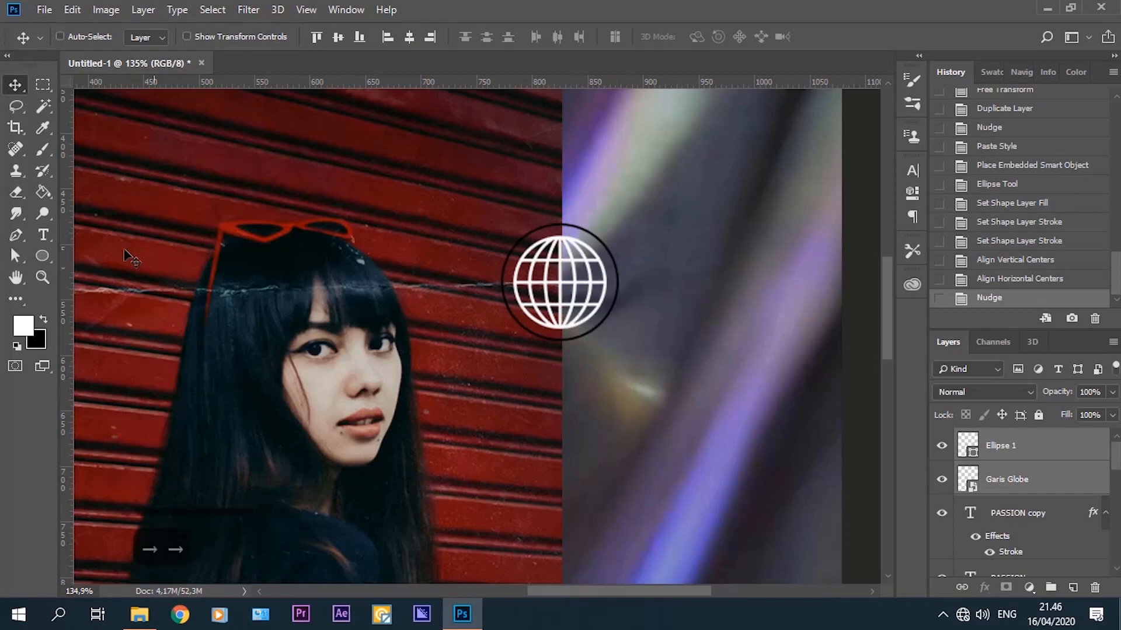
Add 6,02 pt white HelveticaNeue Bold text "DO WHAT YOU LOVE . DO WHAT YOU LOVE ." along the circle's path, starting at its top.
{"action": "left_click", "coordinate": [48, 230]}
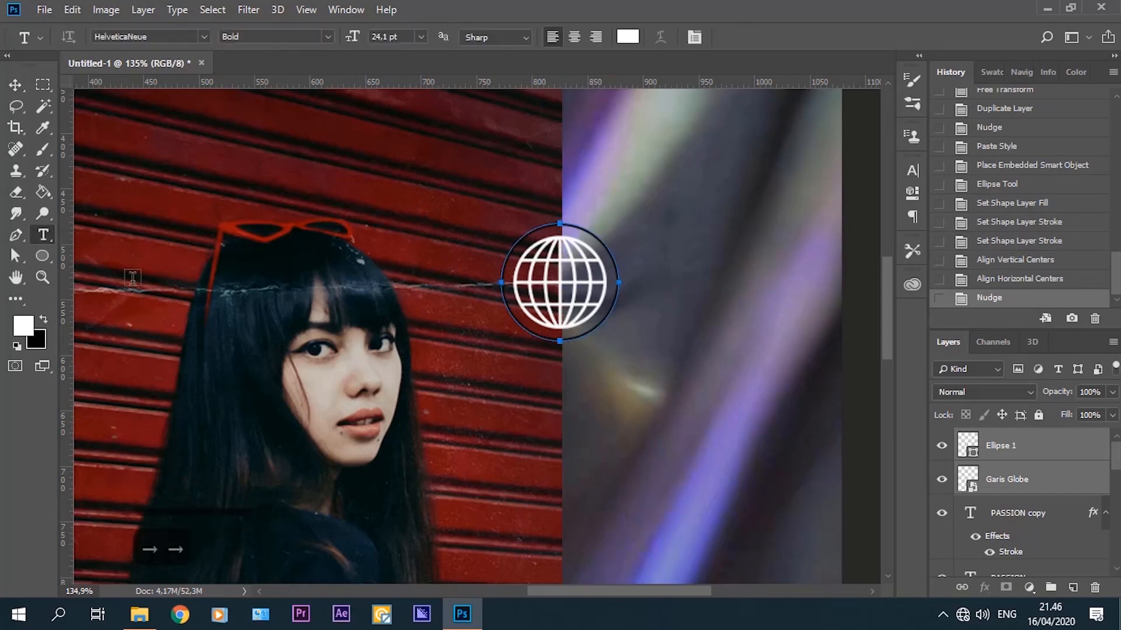
{"action": "left_click", "coordinate": [1021, 455]}
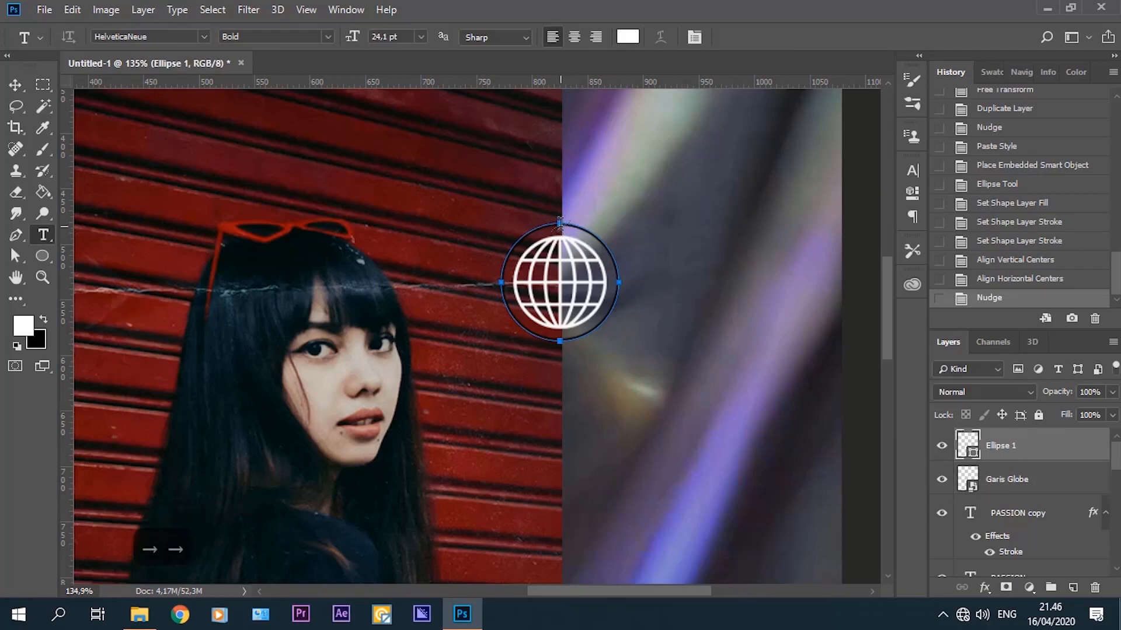
{"action": "left_click", "coordinate": [560, 222]}
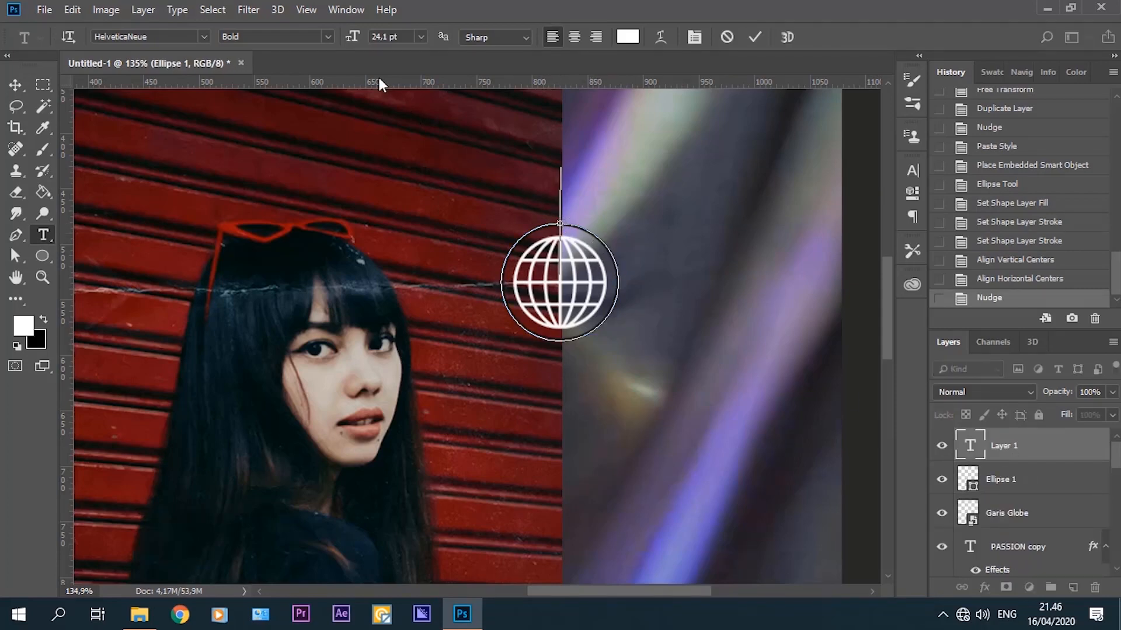
{"action": "mouse_move", "coordinate": [352, 37]}
{"action": "left_mouse_down"}
{"action": "mouse_move", "coordinate": [342, 37]}
{"action": "mouse_move", "coordinate": [356, 42]}
{"action": "left_mouse_up"}
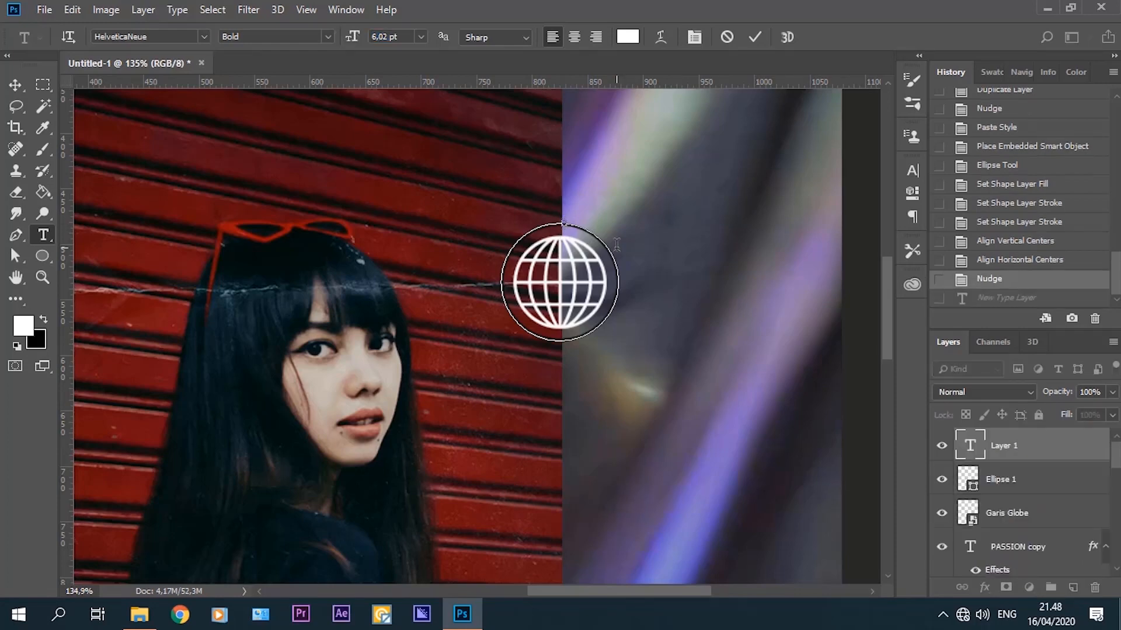
{"action": "type", "text": "DO"}
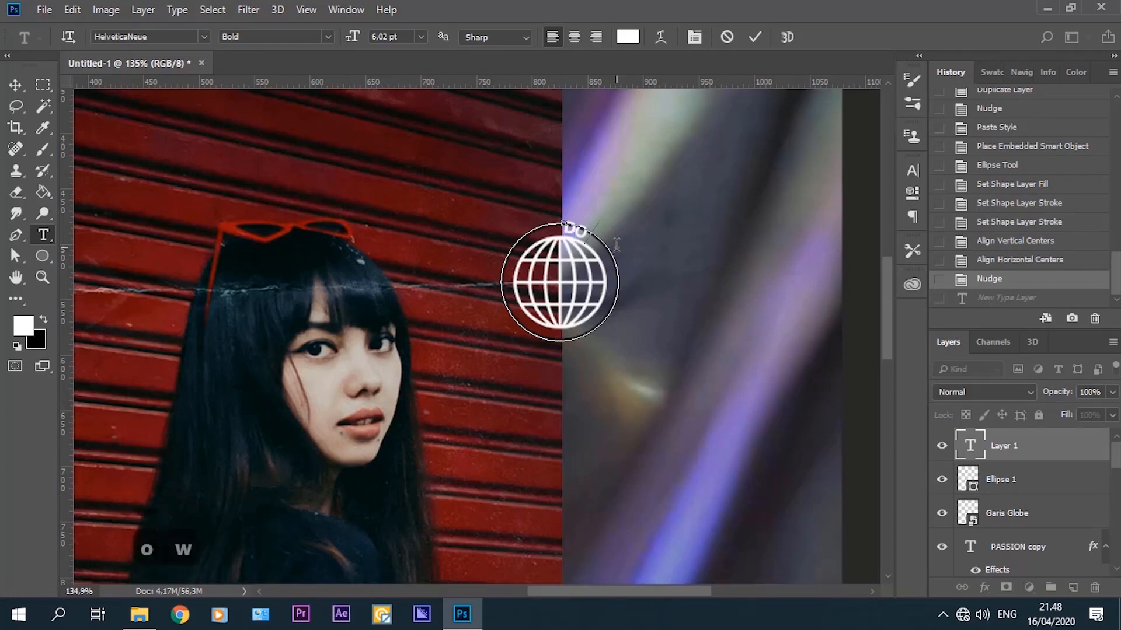
{"action": "type", "text": " WHAT YOU LOVE"}
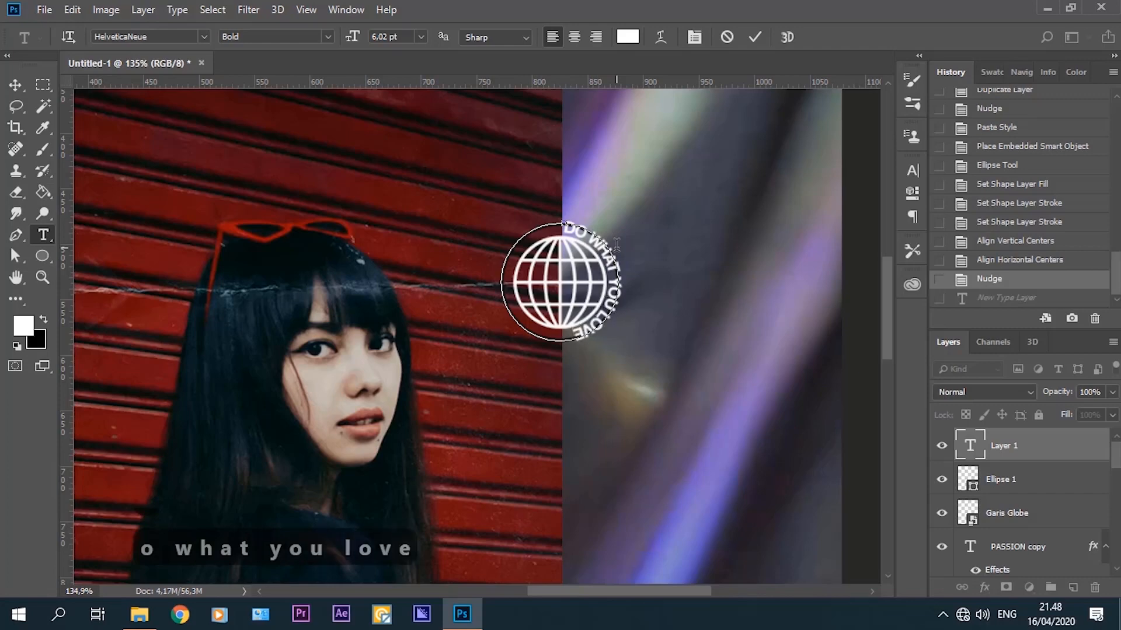
{"action": "type", "text": ". DO"}
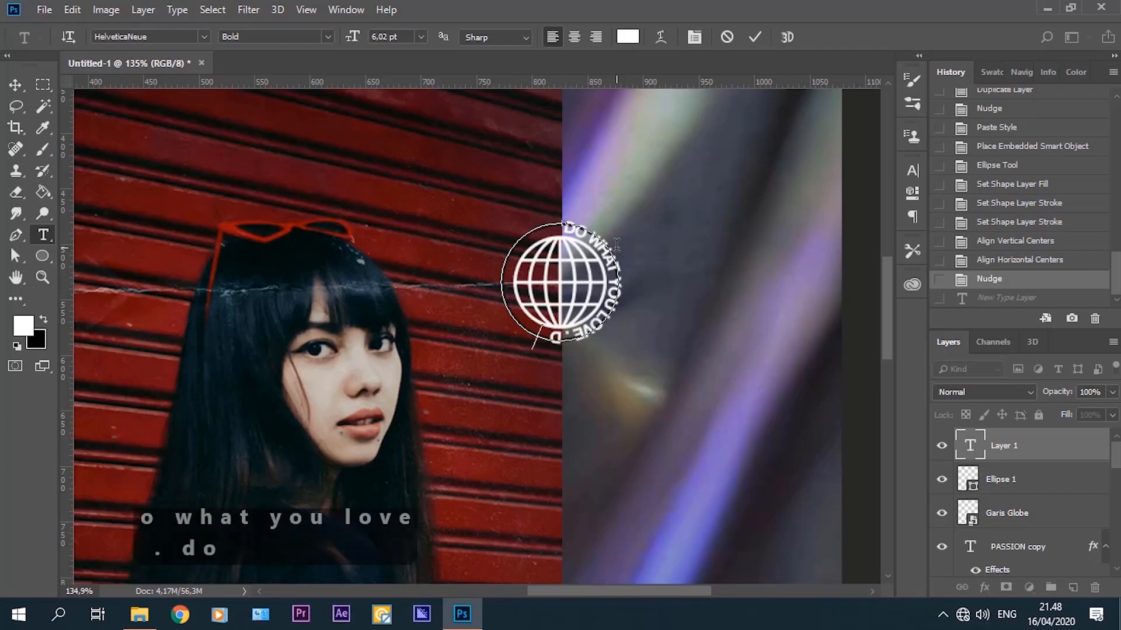
{"action": "type", "text": " WHAT YOU"}
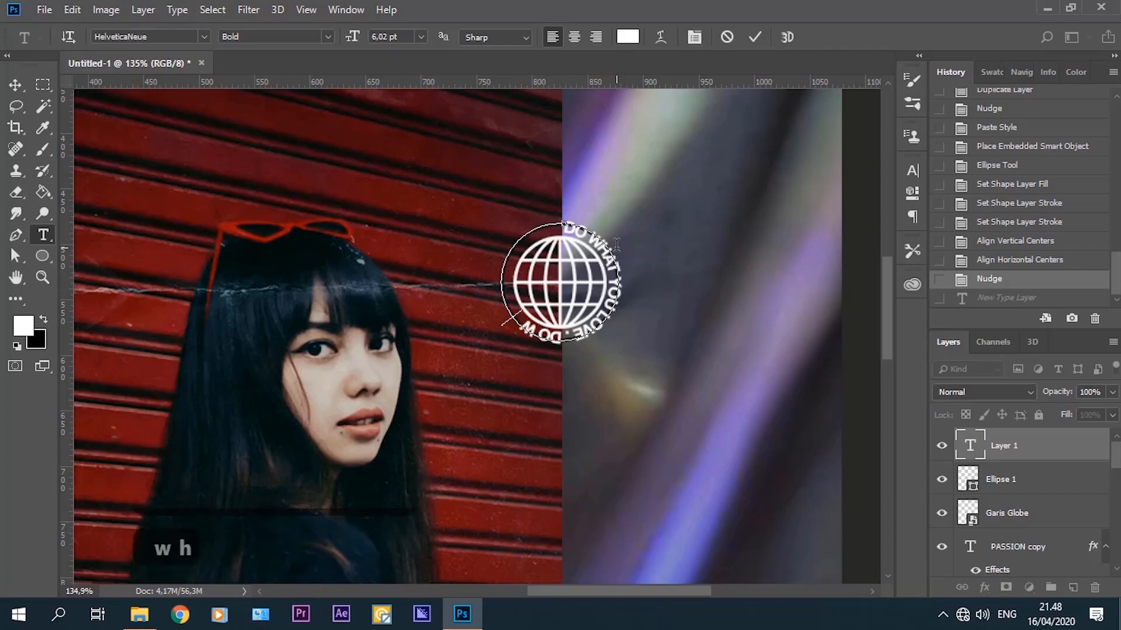
{"action": "type", "text": " LOVE"}
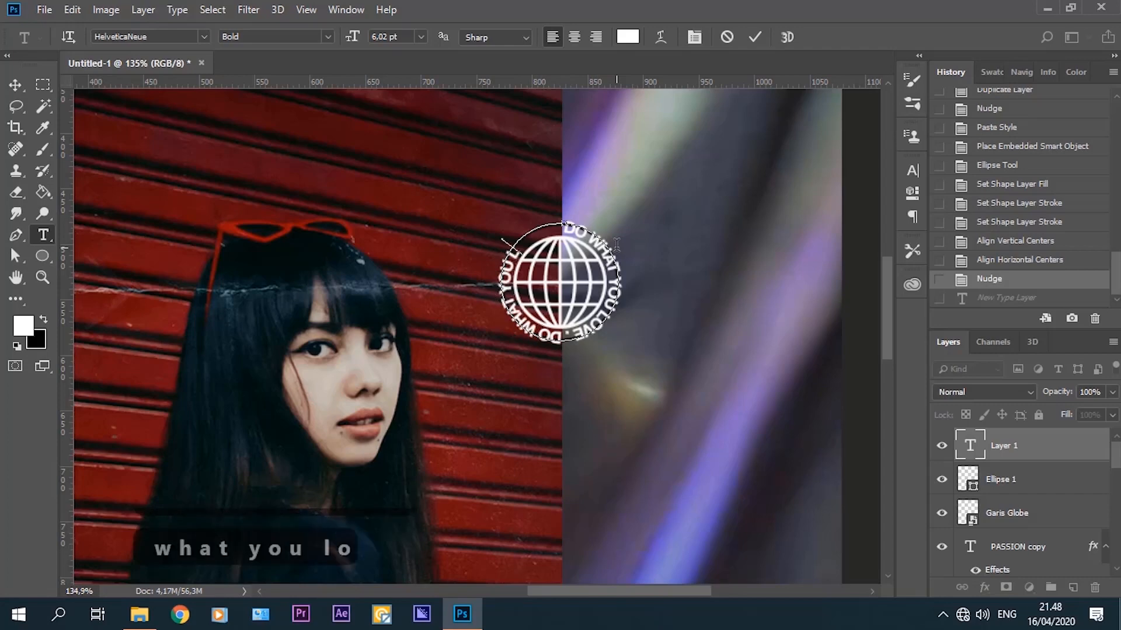
{"action": "type", "text": "."}
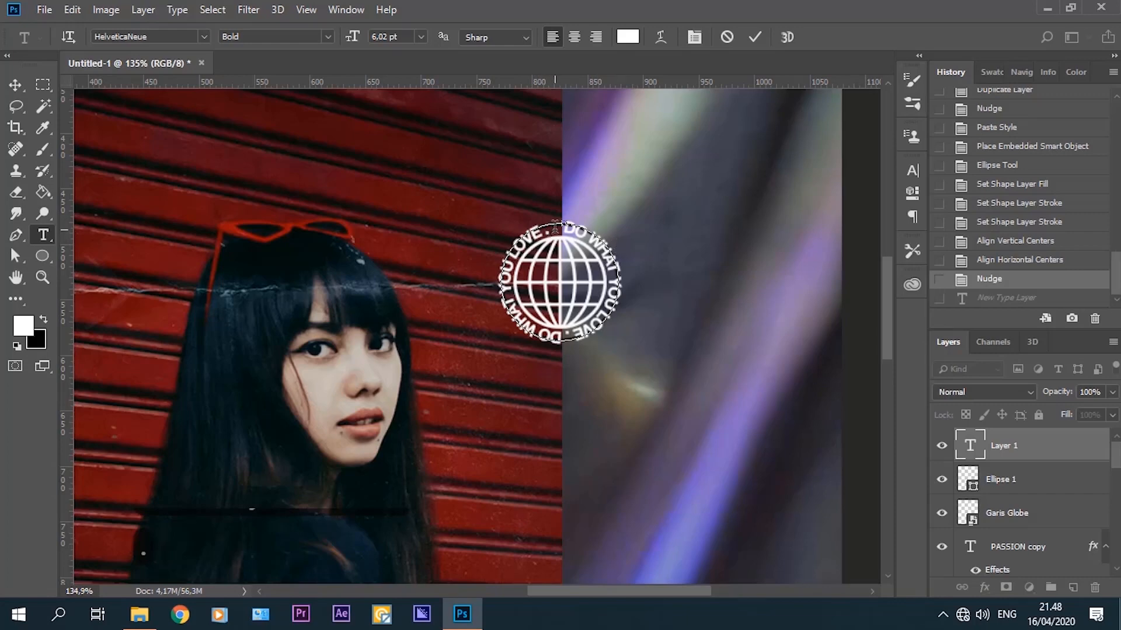
Set the font size of all the circular text to 6,2 pt and commit the text.
{"action": "left_click_drag", "start_coordinate": [551, 227], "coordinate": [573, 221]}
{"action": "left_click", "coordinate": [911, 170]}
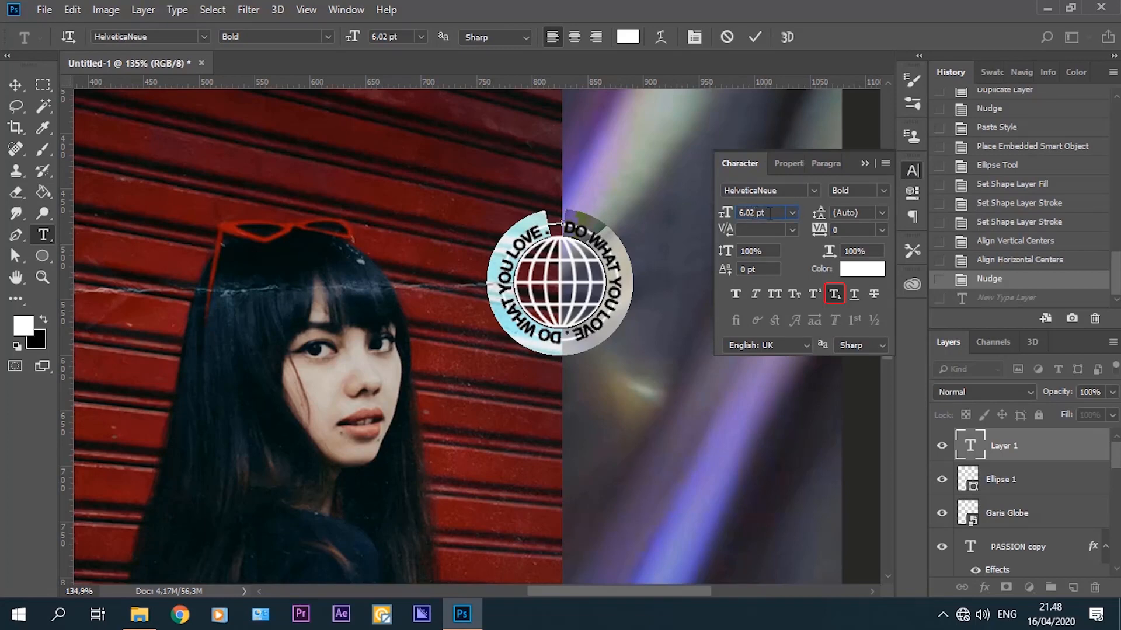
{"action": "key", "text": "BackSpace"}
{"action": "type", "text": "2"}
{"action": "key", "text": "Return"}
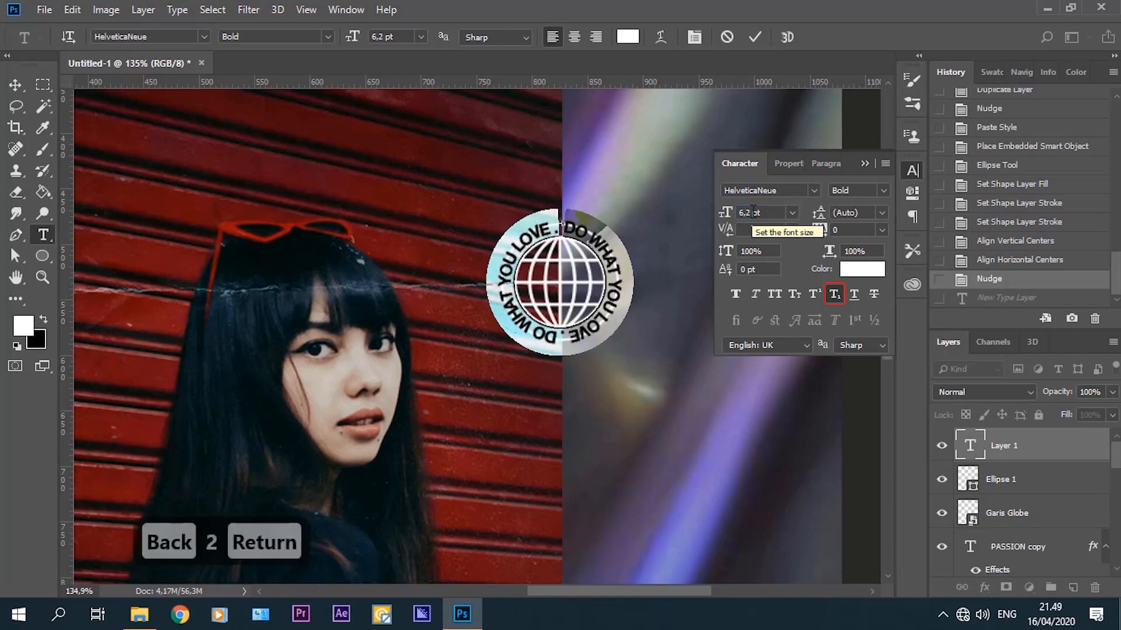
{"action": "left_click", "coordinate": [864, 164]}
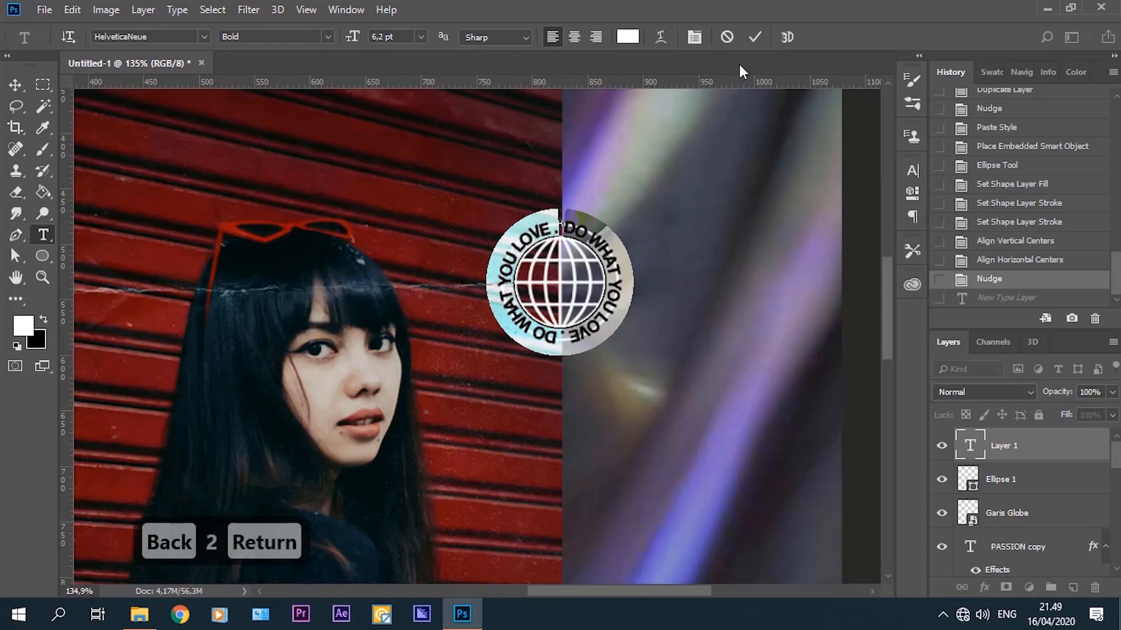
{"action": "left_click", "coordinate": [754, 37]}
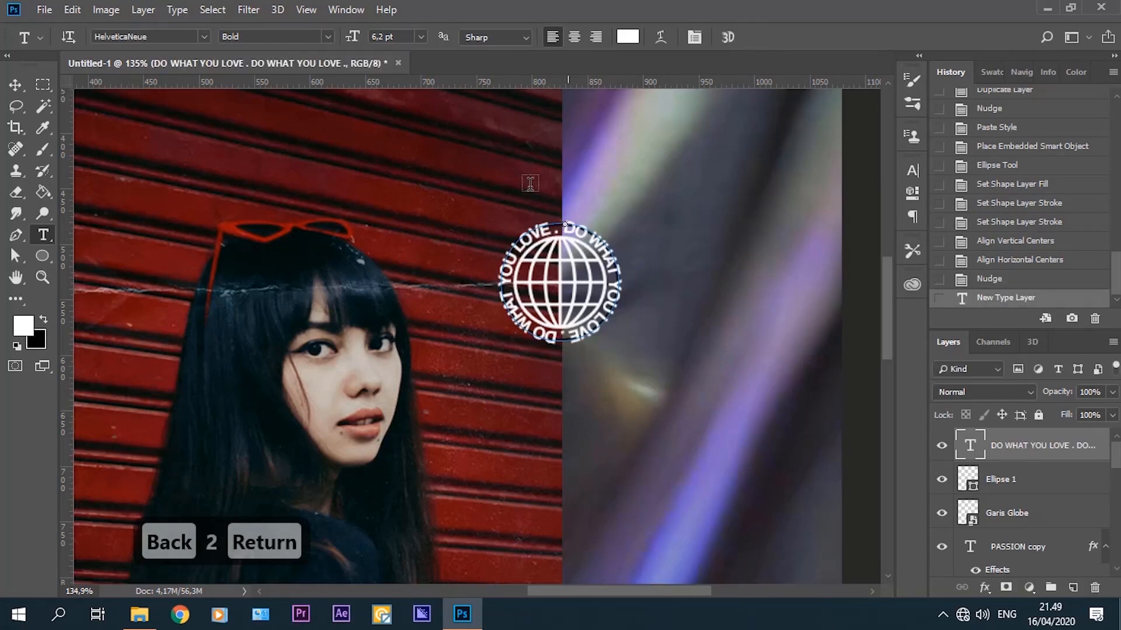
Hide the Ellipse 1 layer and scale the circular text around the globe to about 120%.
{"action": "left_click", "coordinate": [42, 278]}
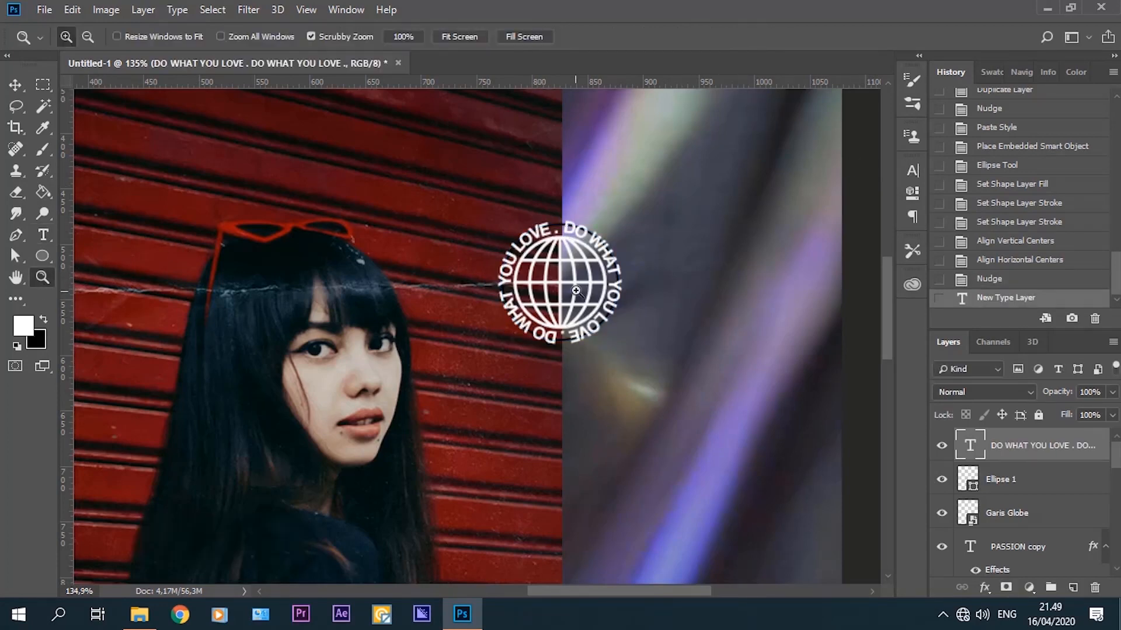
{"action": "left_click", "coordinate": [941, 479]}
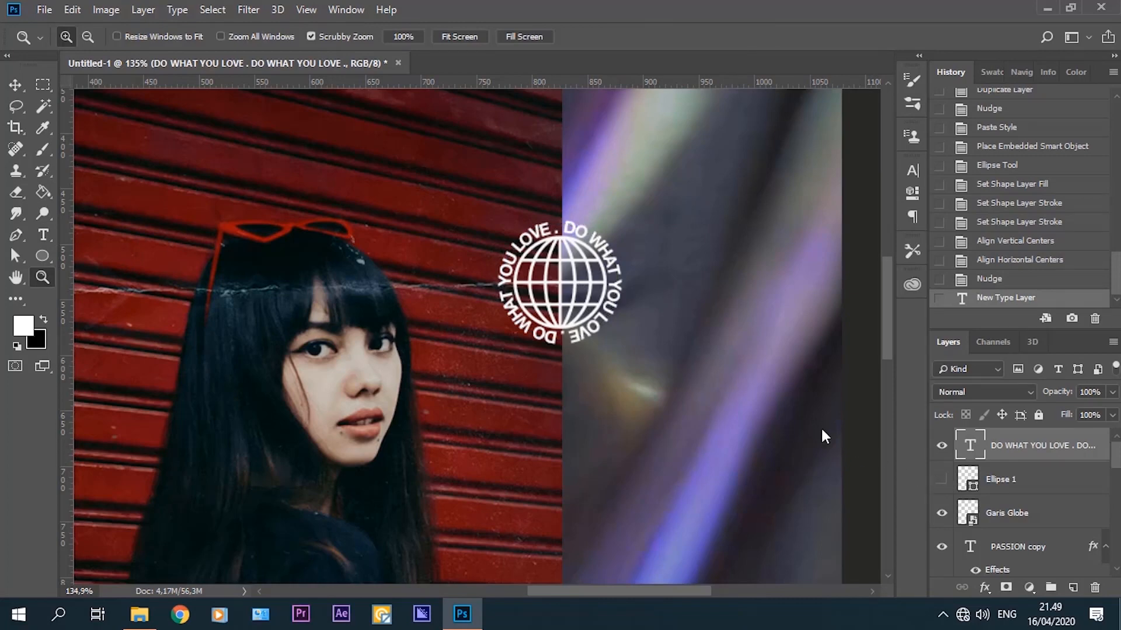
{"action": "key", "text": "ctrl+t"}
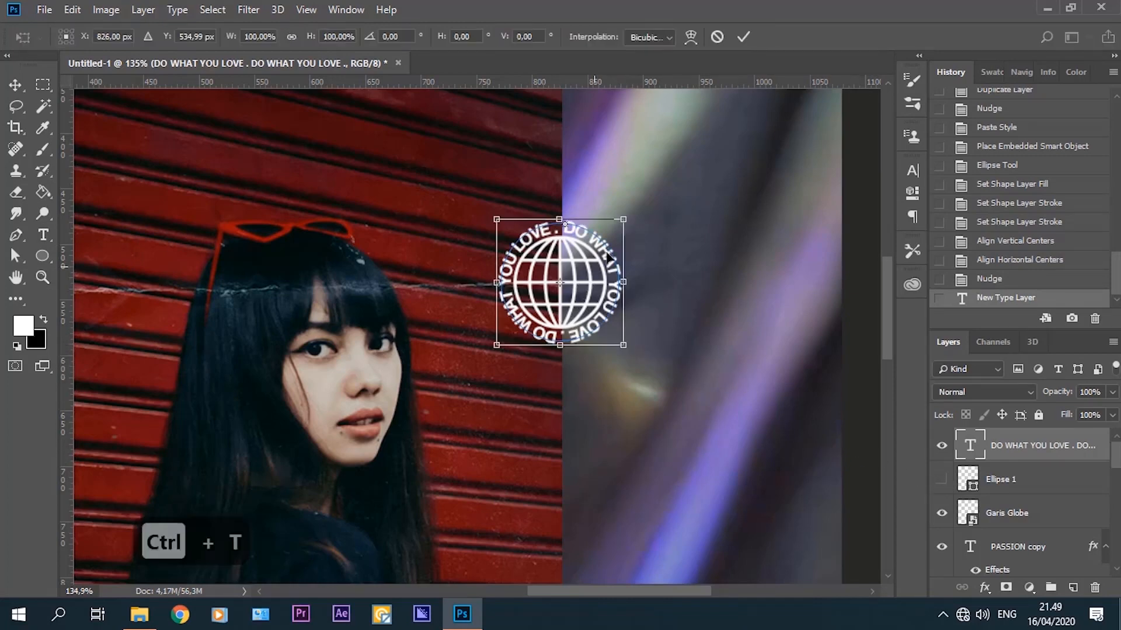
{"action": "left_click_drag", "start_coordinate": [624, 220], "coordinate": [638, 208]}
{"action": "left_click", "coordinate": [743, 38]}
{"action": "key", "text": "z"}
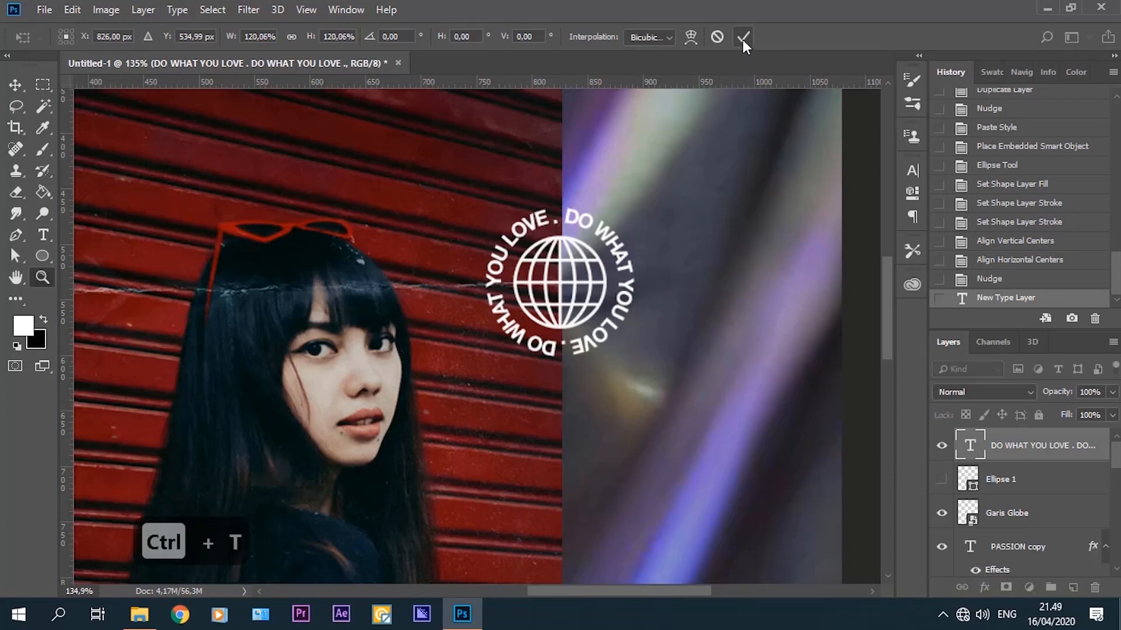
Scale the circular text, Ellipse 1 and Garis Globe layers together to about 79% and commit the transform.
{"action": "left_click", "coordinate": [468, 36]}
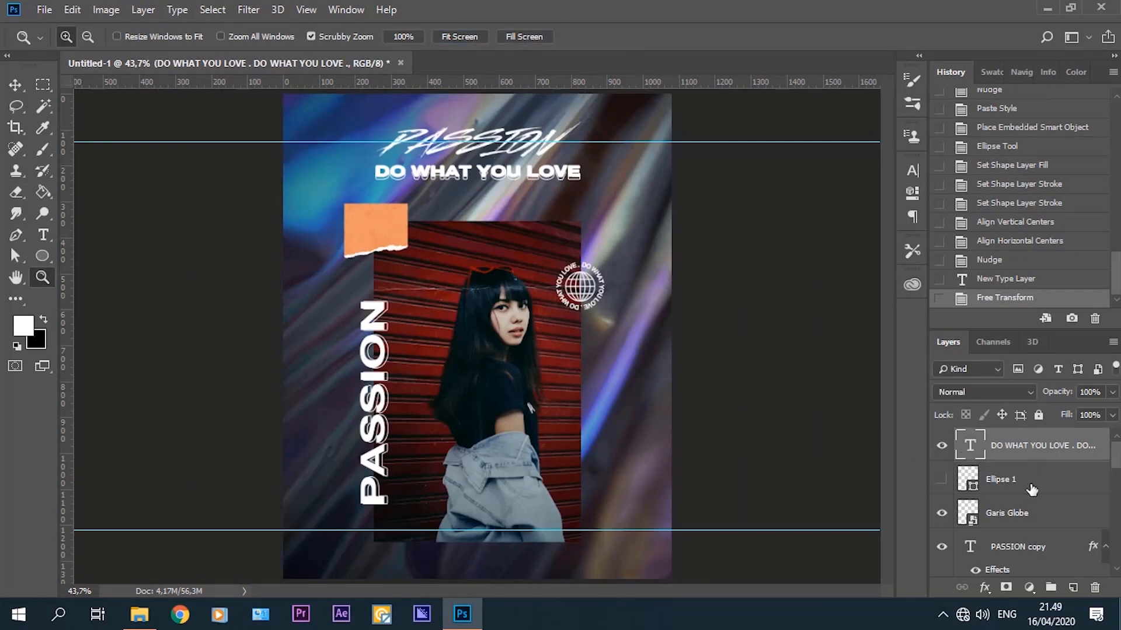
{"action": "left_click", "coordinate": [1019, 512], "text": "shift"}
{"action": "left_click_drag", "start_coordinate": [595, 285], "coordinate": [595, 283]}
{"action": "key", "text": "ctrl+t"}
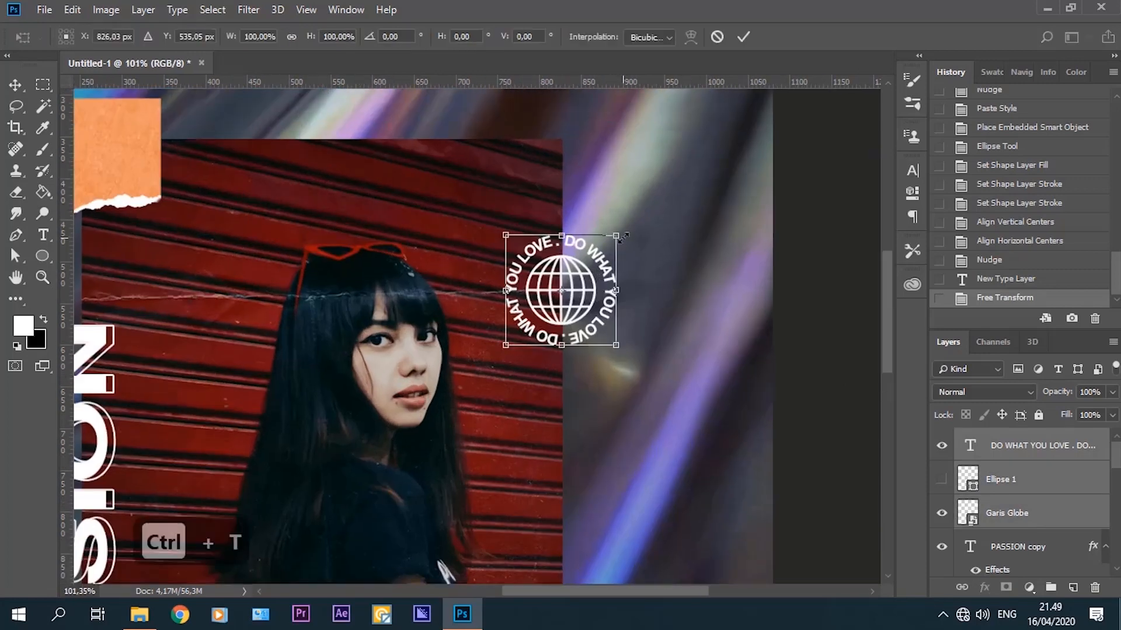
{"action": "left_click_drag", "start_coordinate": [620, 235], "coordinate": [612, 257]}
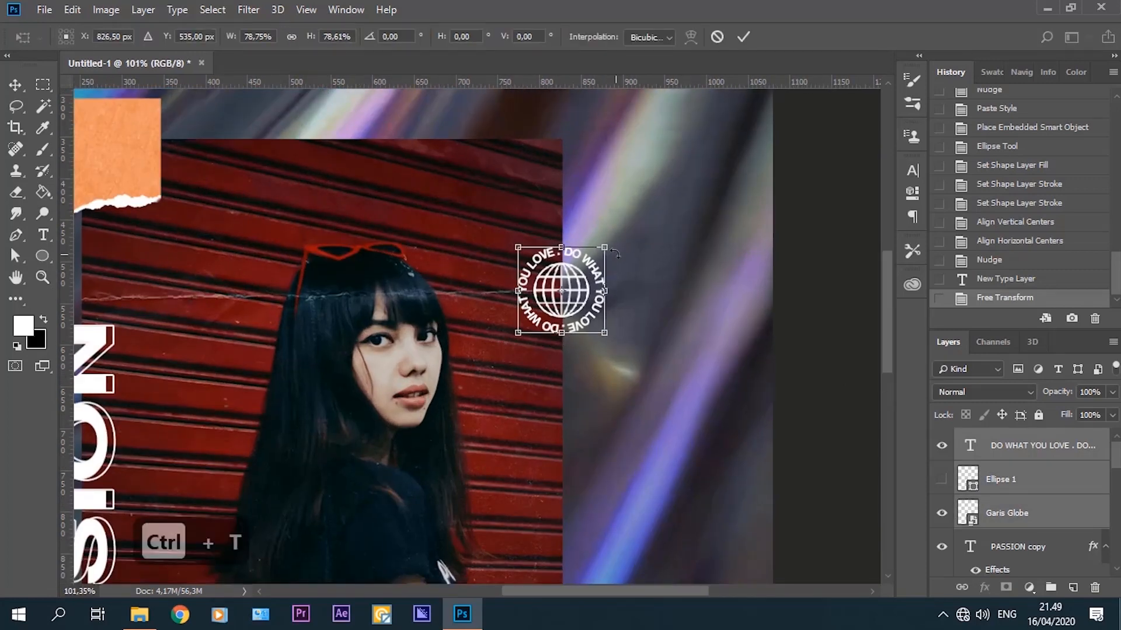
{"action": "left_click", "coordinate": [743, 39]}
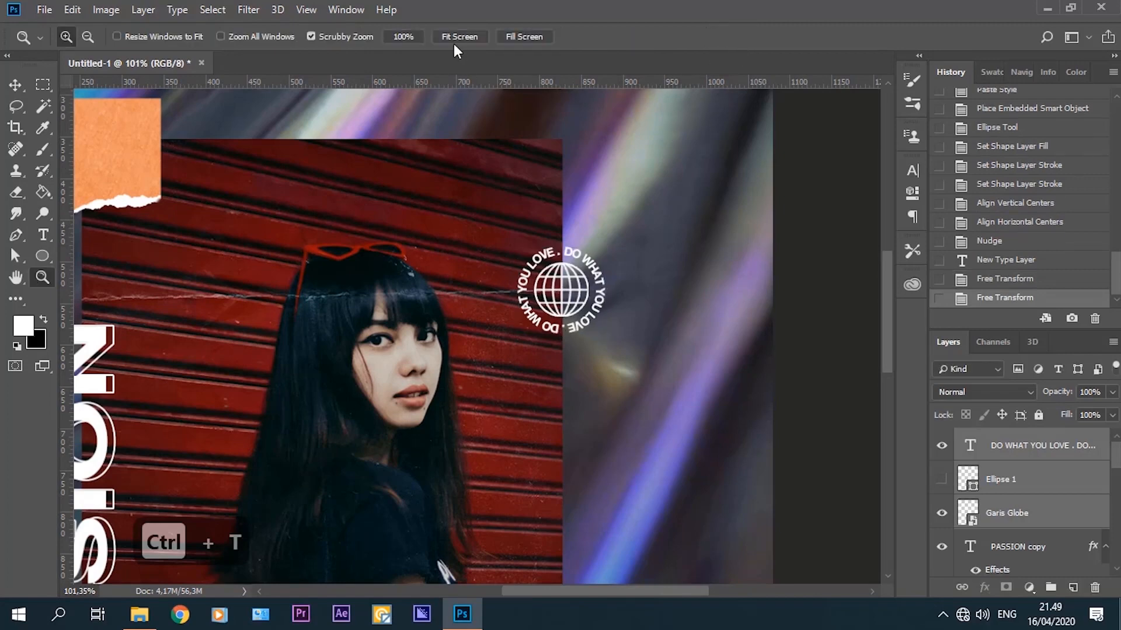
{"action": "left_click", "coordinate": [460, 35]}
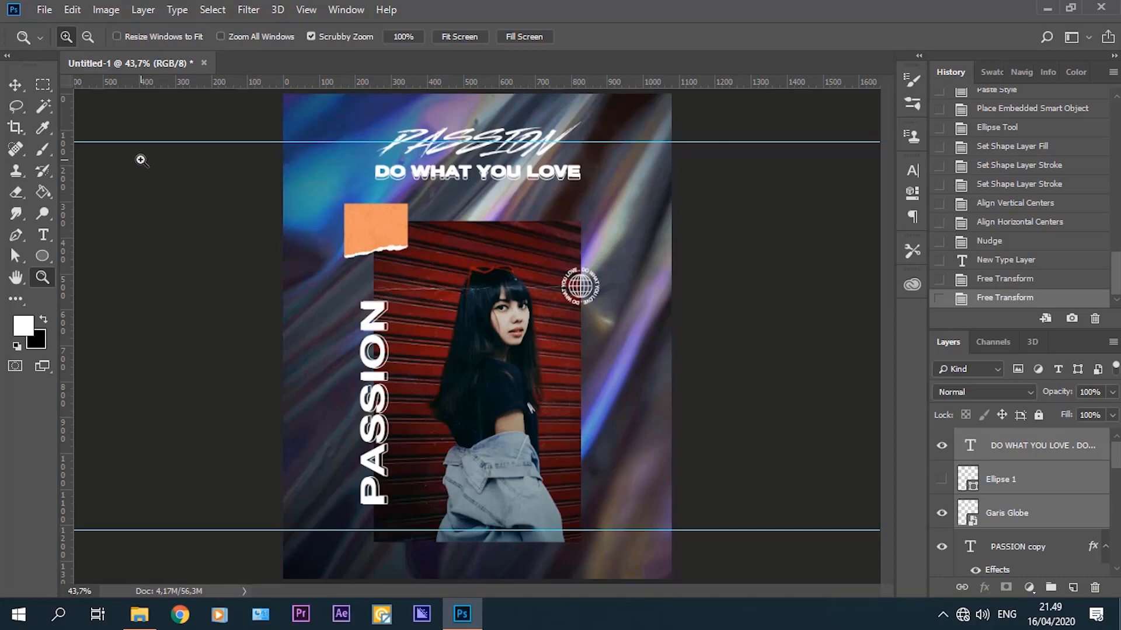
Nudge the script-style PASSION title down a few pixels, closer to the DO WHAT YOU LOVE line.
{"action": "left_click_drag", "start_coordinate": [478, 147], "coordinate": [478, 146]}
{"action": "left_click", "coordinate": [14, 86]}
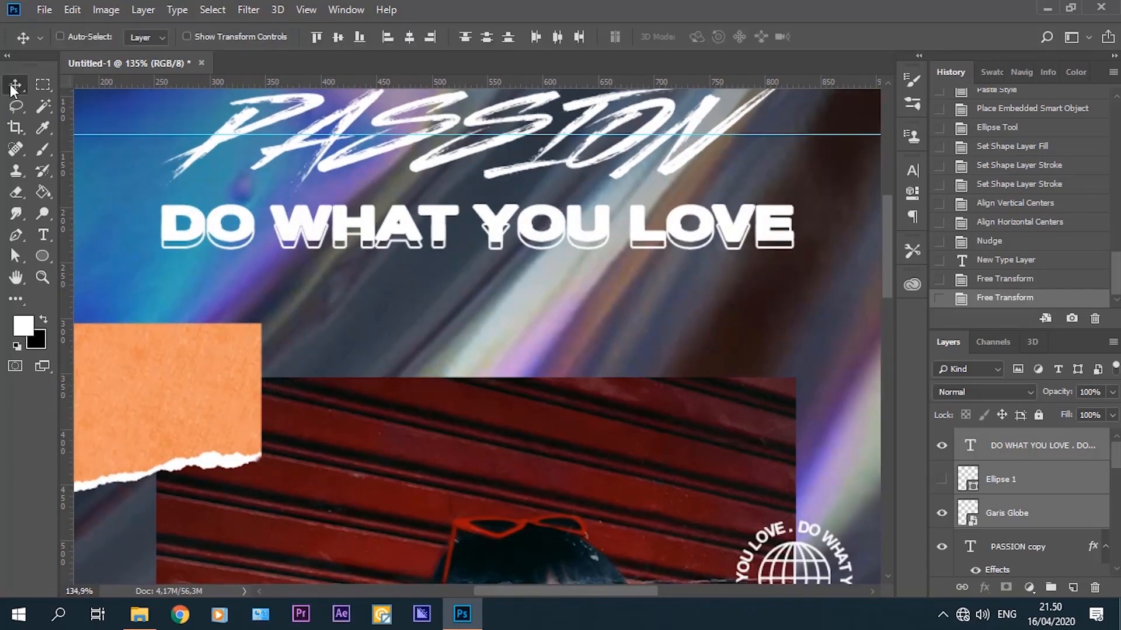
{"action": "left_click", "coordinate": [91, 36]}
{"action": "left_click", "coordinate": [270, 126]}
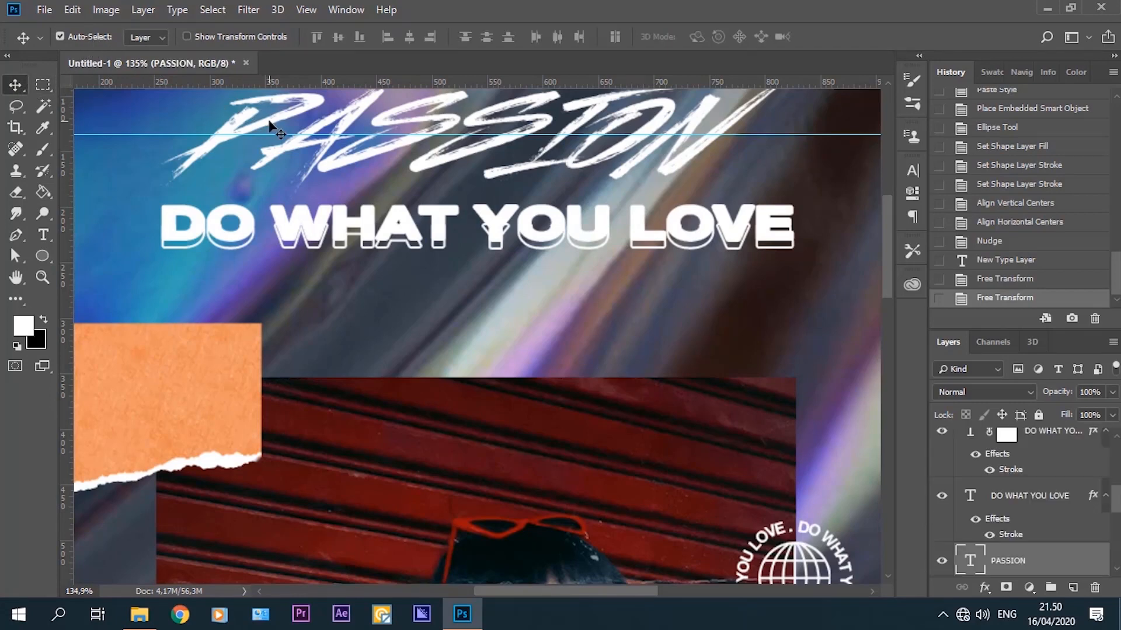
{"action": "key", "text": "Down"}
{"action": "key", "text": "Down"}
{"action": "key", "text": "Down"}
{"action": "key", "text": "Down"}
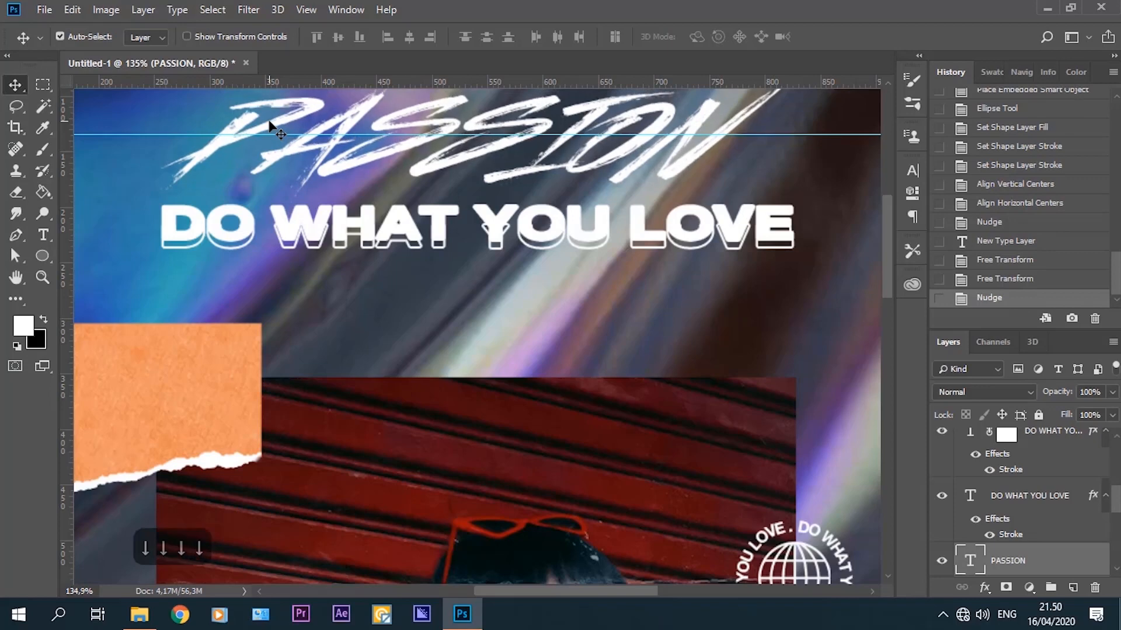
{"action": "key", "text": "Down"}
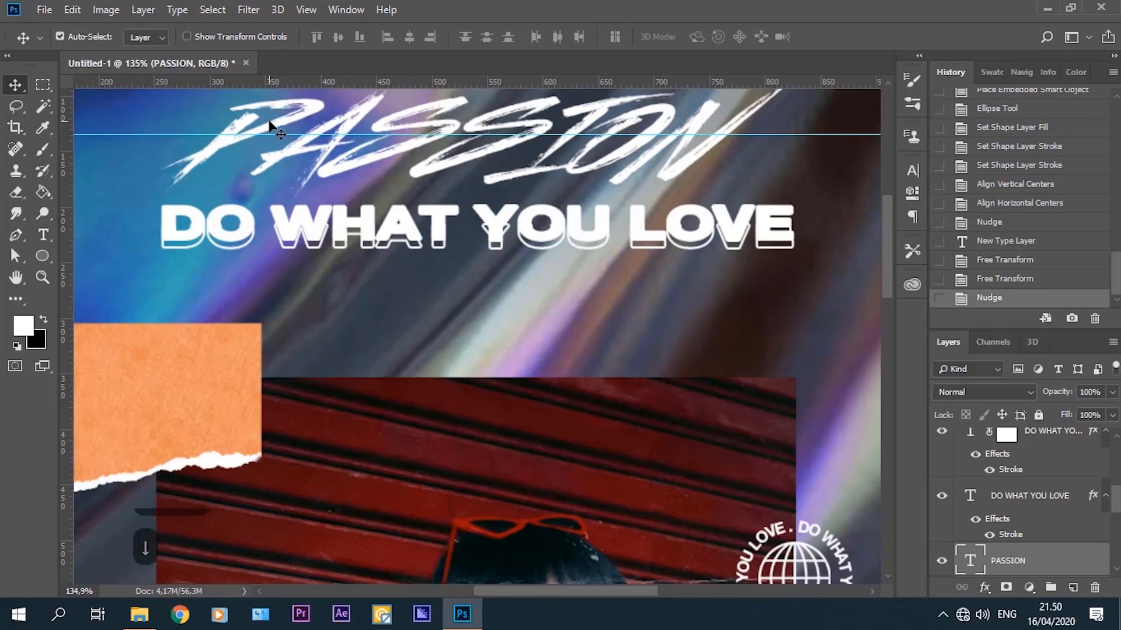
{"action": "left_click", "coordinate": [41, 279]}
{"action": "left_click", "coordinate": [460, 37]}
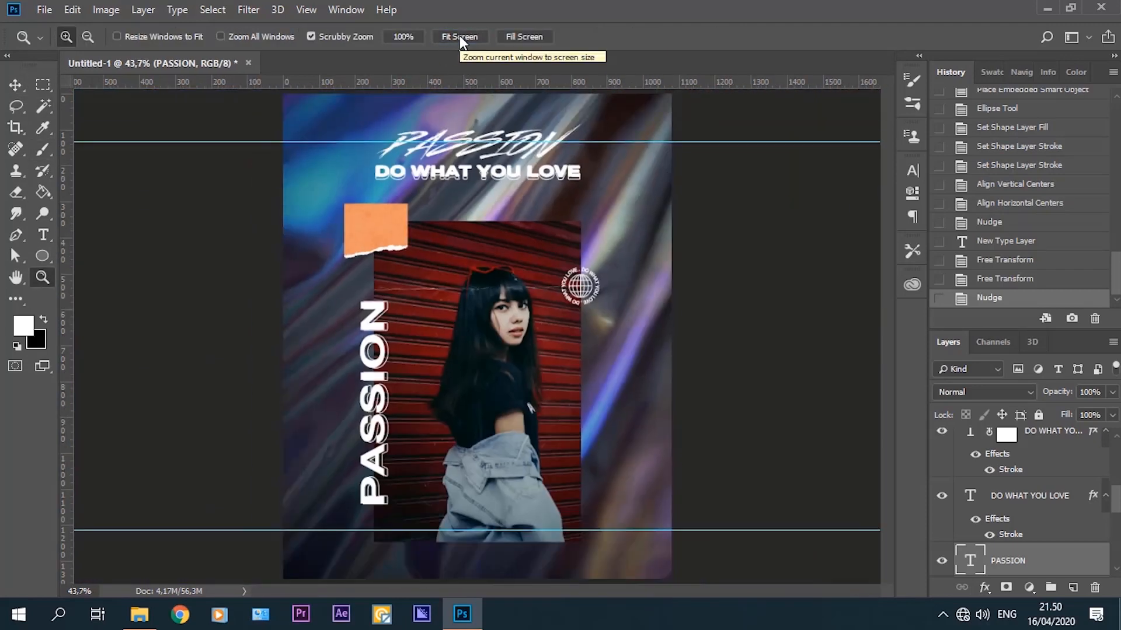
Remove both horizontal guides from the canvas.
{"action": "left_click", "coordinate": [15, 85]}
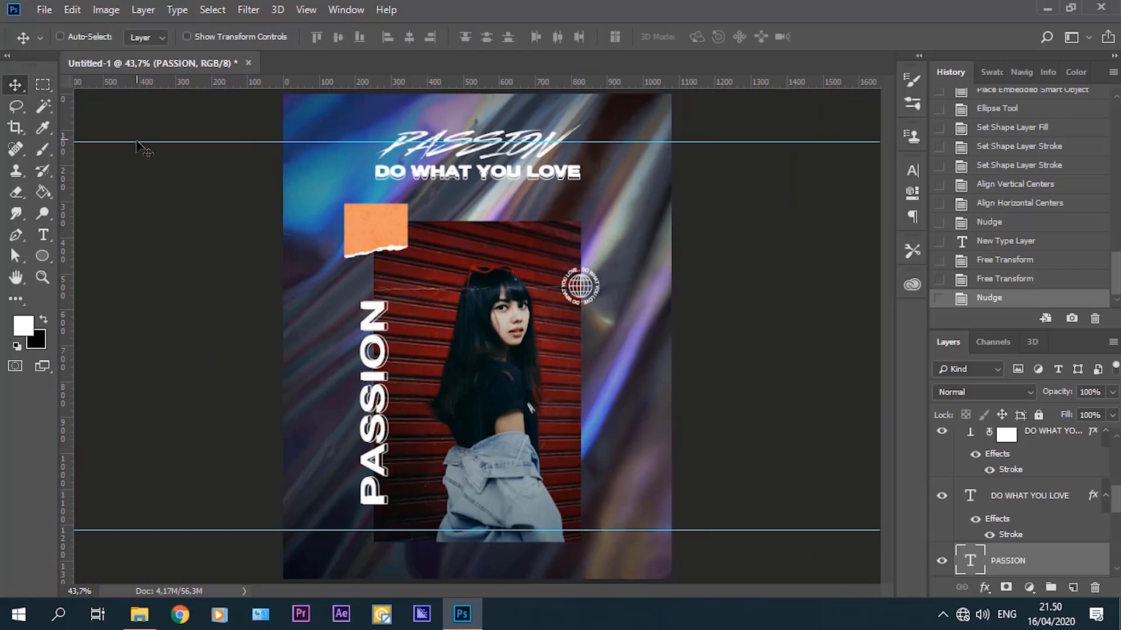
{"action": "left_click_drag", "start_coordinate": [141, 142], "coordinate": [172, 41]}
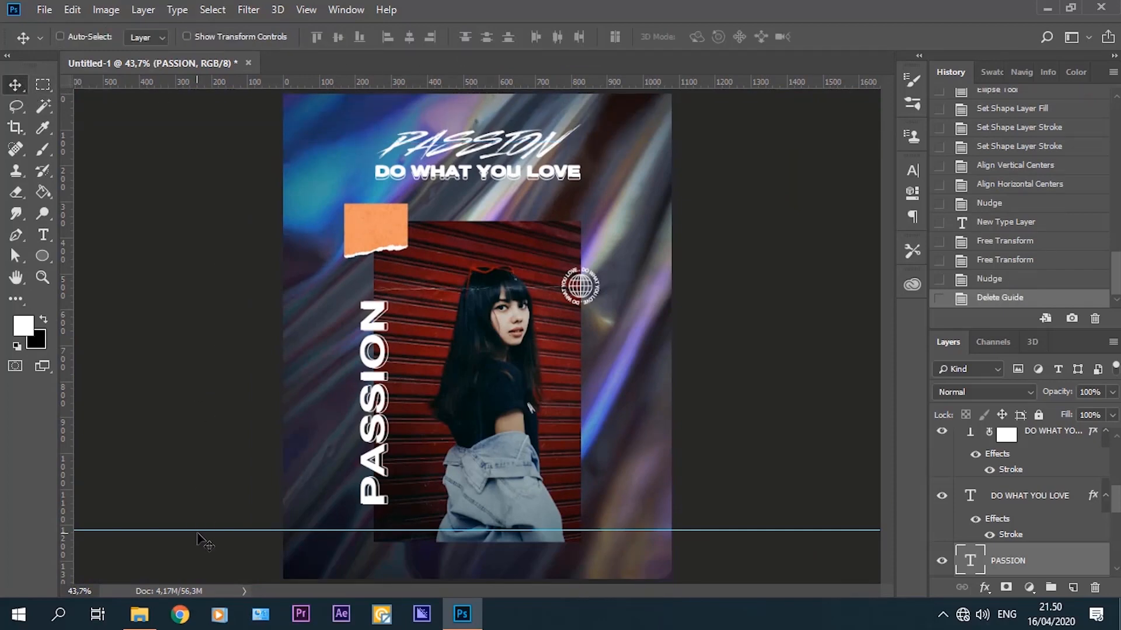
{"action": "left_click_drag", "start_coordinate": [202, 530], "coordinate": [268, 38]}
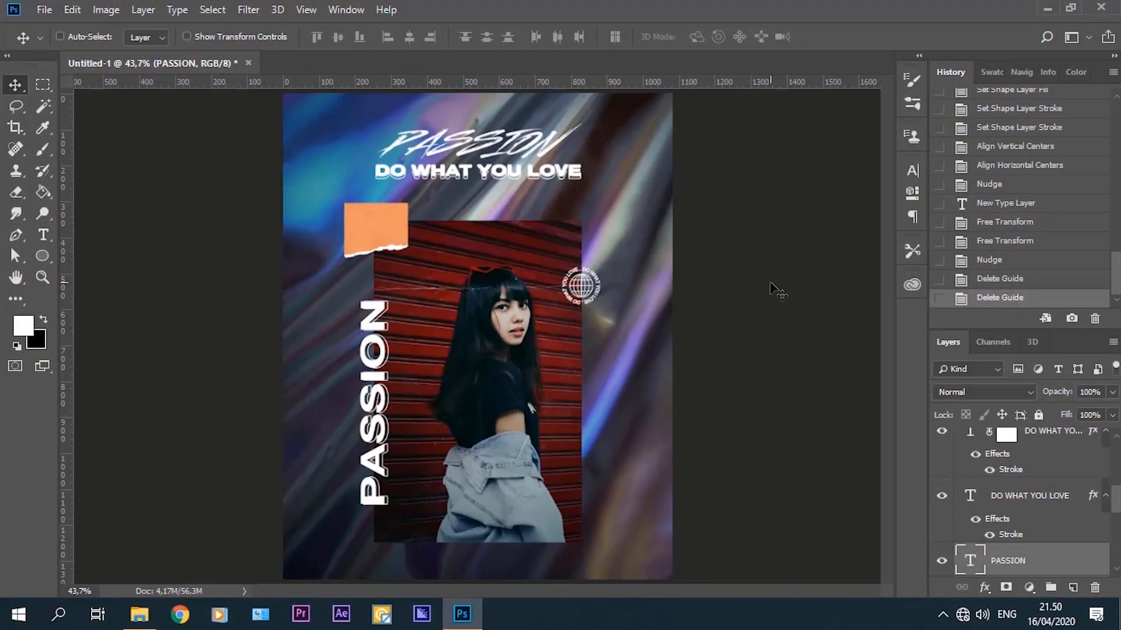
Group all layers from the circular text down to Hologram Plastic into a group named 1.
{"action": "left_click_drag", "start_coordinate": [1116, 509], "coordinate": [1117, 565]}
{"action": "left_click", "coordinate": [1040, 447]}
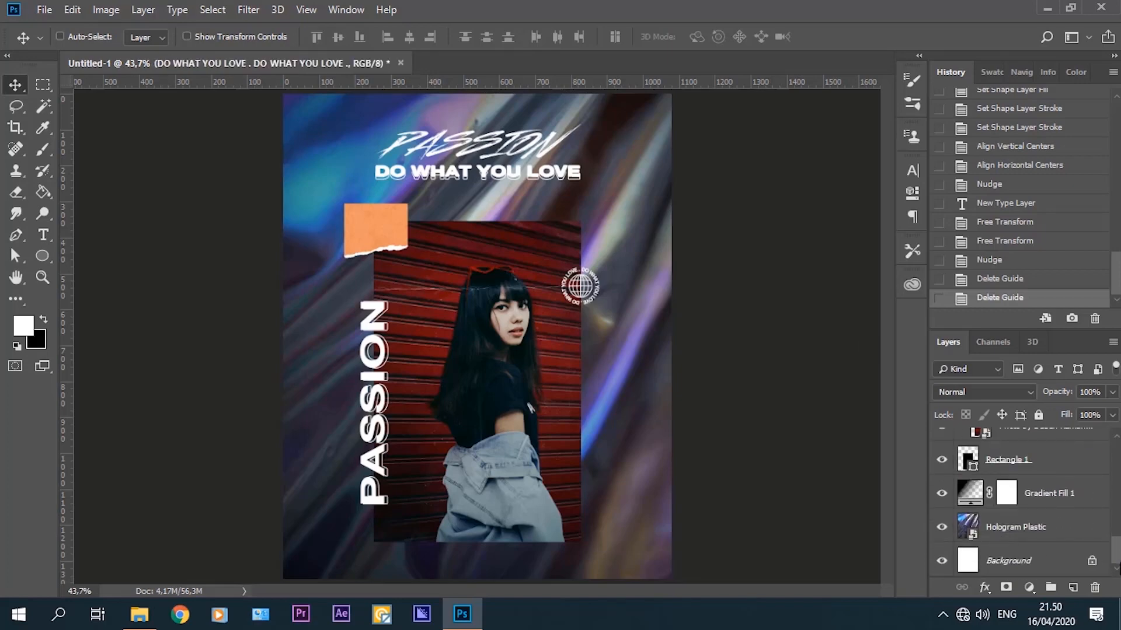
{"action": "left_click", "coordinate": [1023, 530], "text": "shift"}
{"action": "right_click", "coordinate": [1023, 532]}
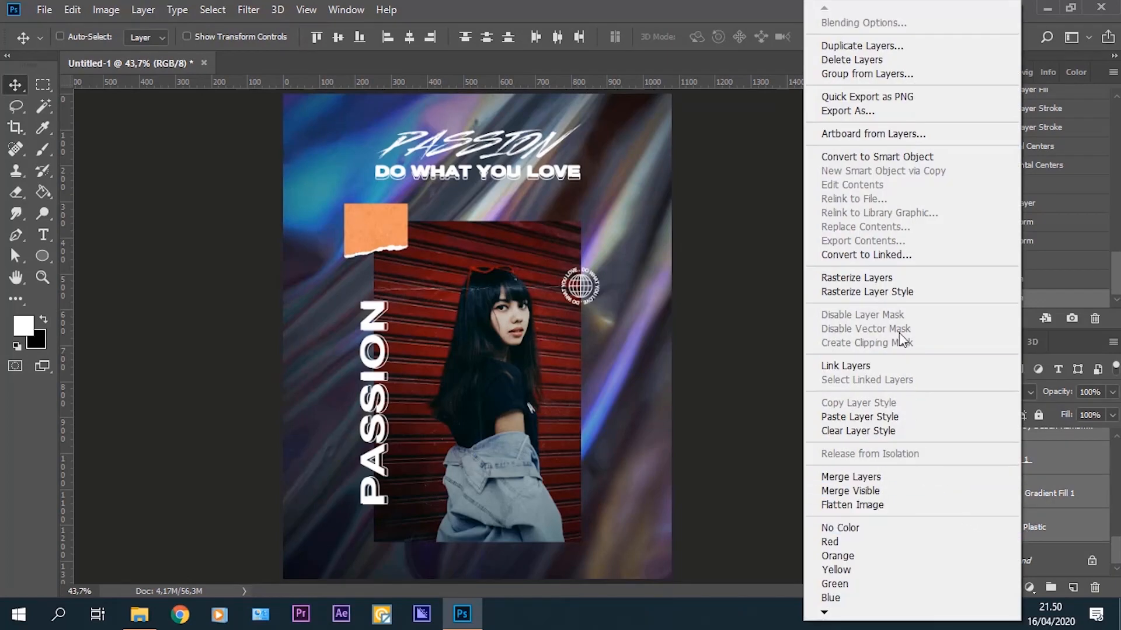
{"action": "left_click", "coordinate": [871, 74]}
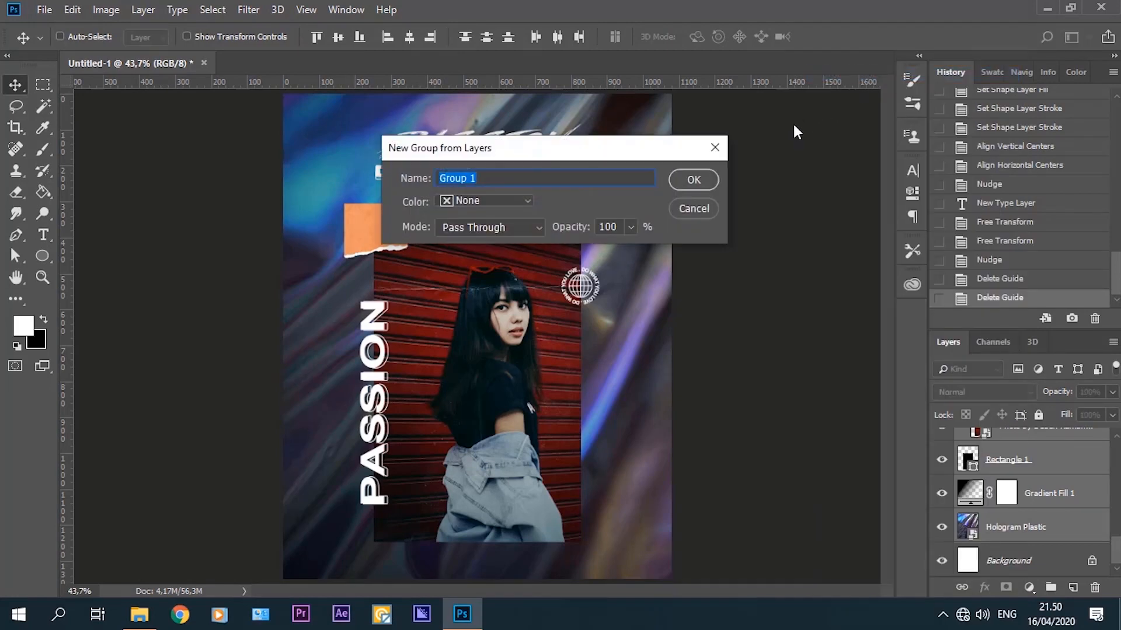
{"action": "type", "text": "1"}
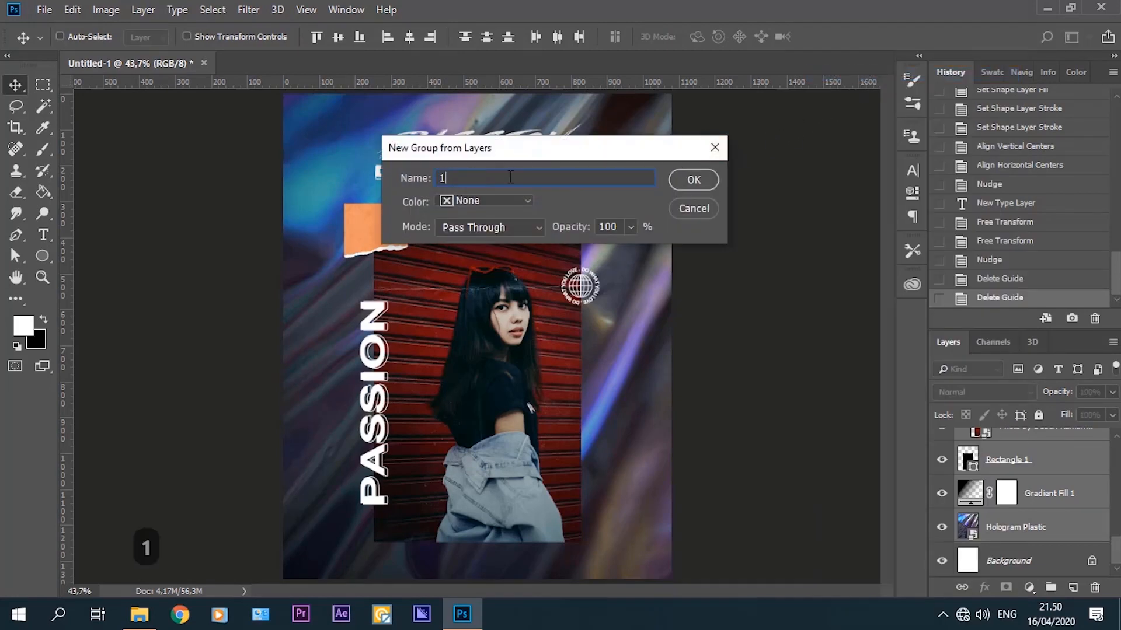
{"action": "left_click", "coordinate": [691, 181]}
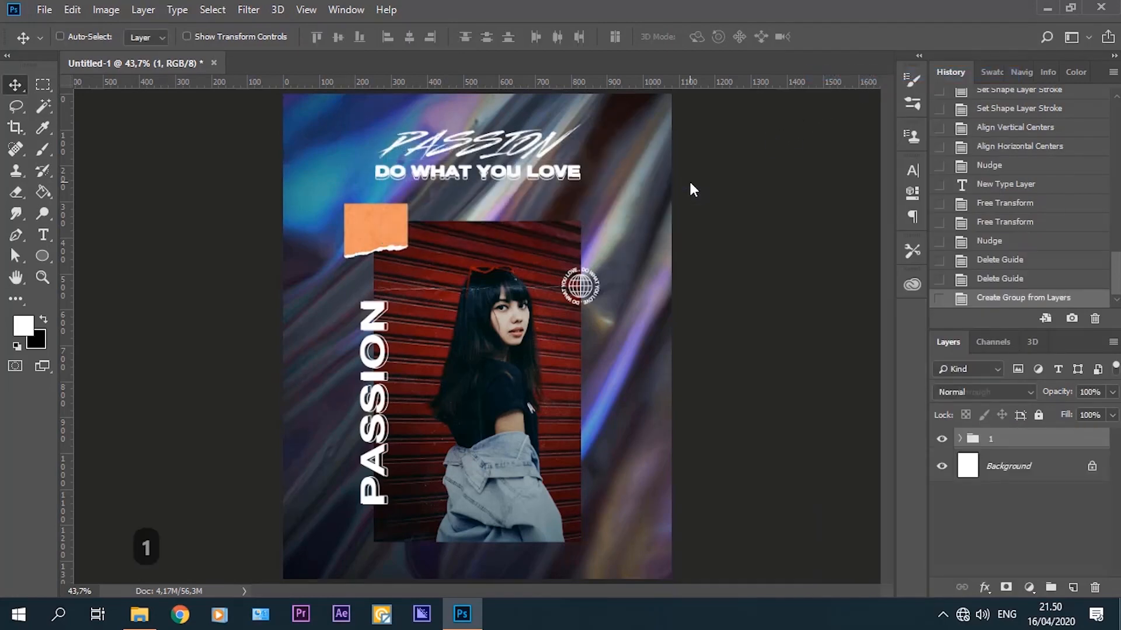
Duplicate group 1 as group 2, and hide group 1 after moving it above the copy.
{"action": "right_click", "coordinate": [1007, 446]}
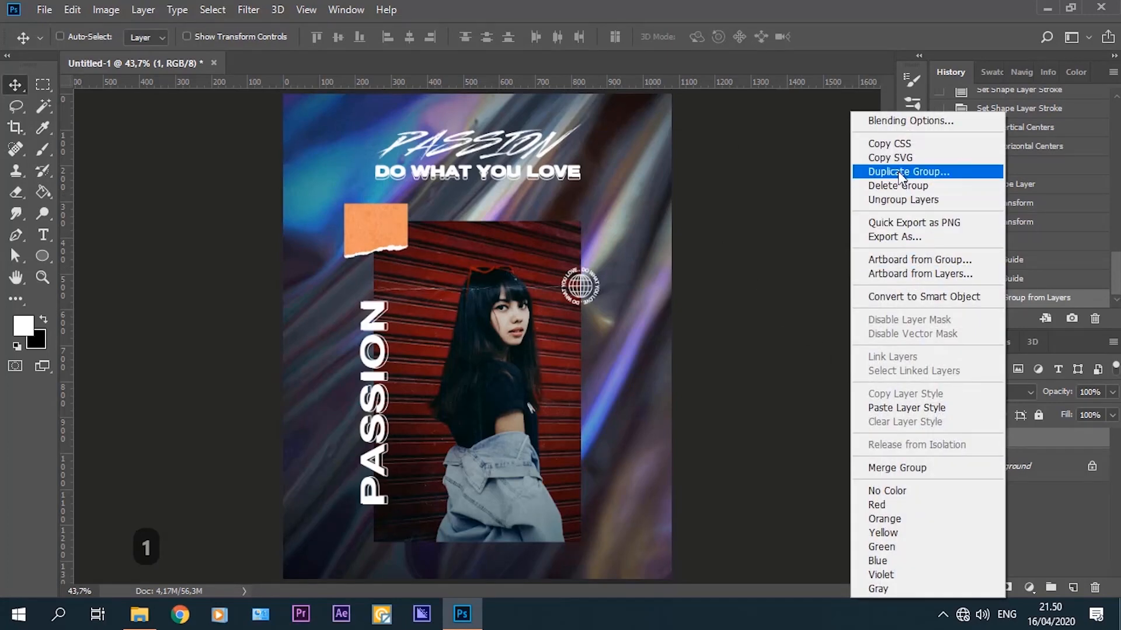
{"action": "left_click", "coordinate": [933, 171]}
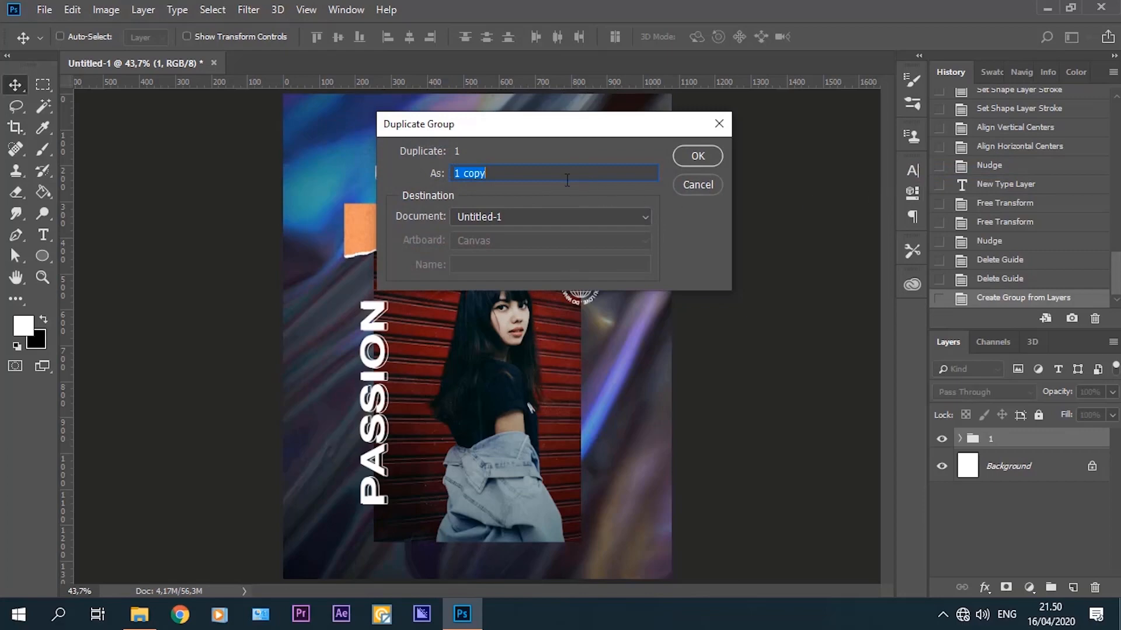
{"action": "type", "text": "2"}
{"action": "key", "text": "Return"}
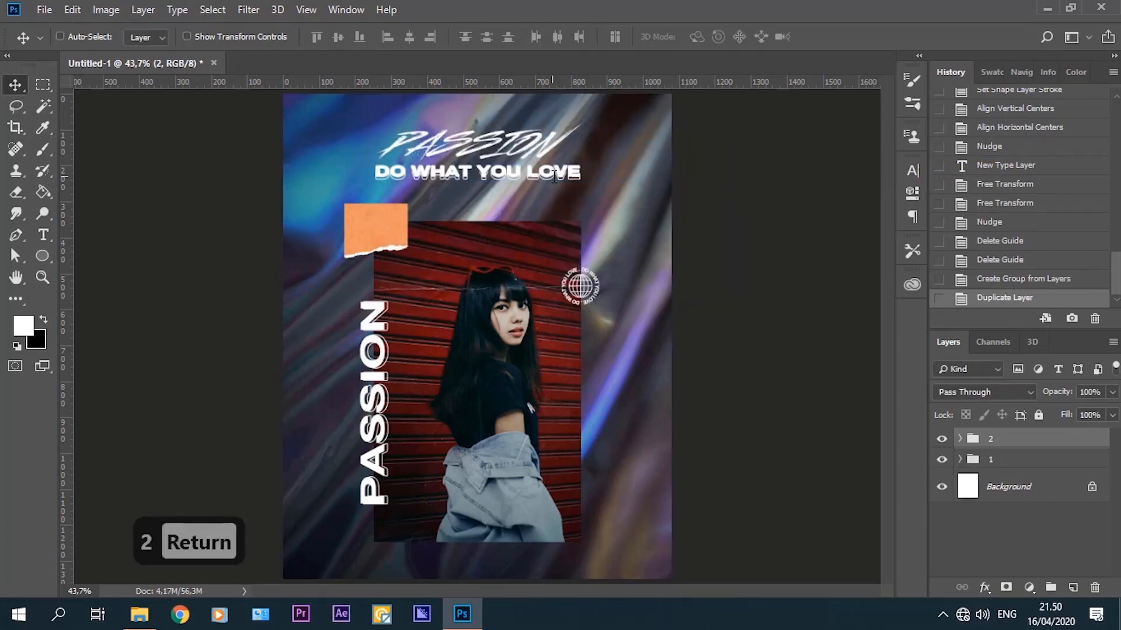
{"action": "left_click_drag", "start_coordinate": [995, 461], "coordinate": [1011, 432]}
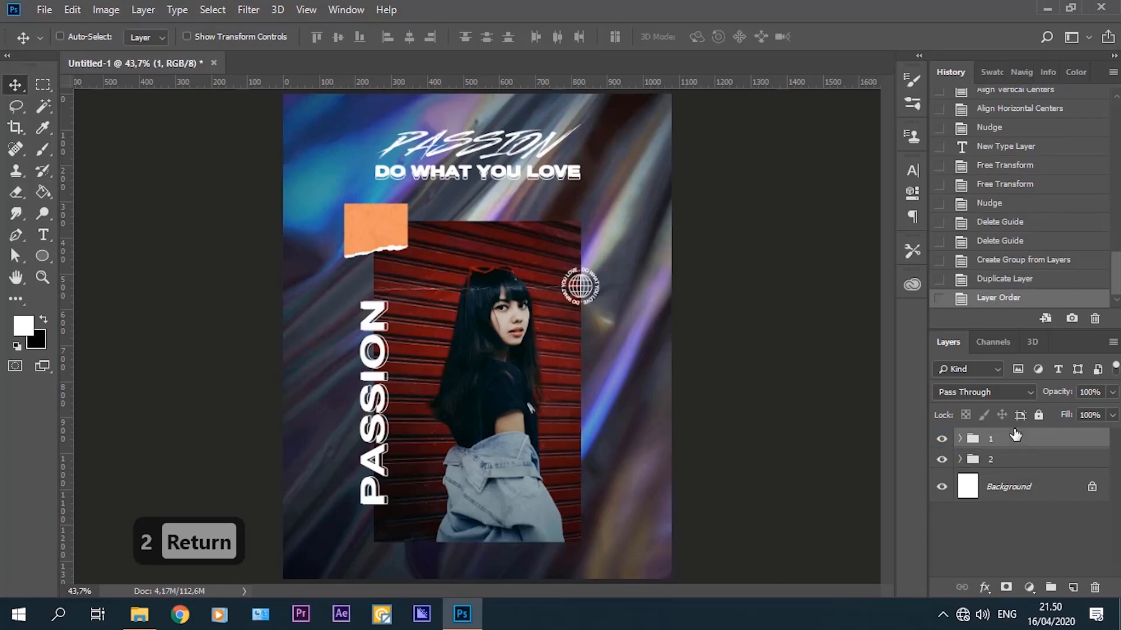
{"action": "left_click", "coordinate": [942, 442]}
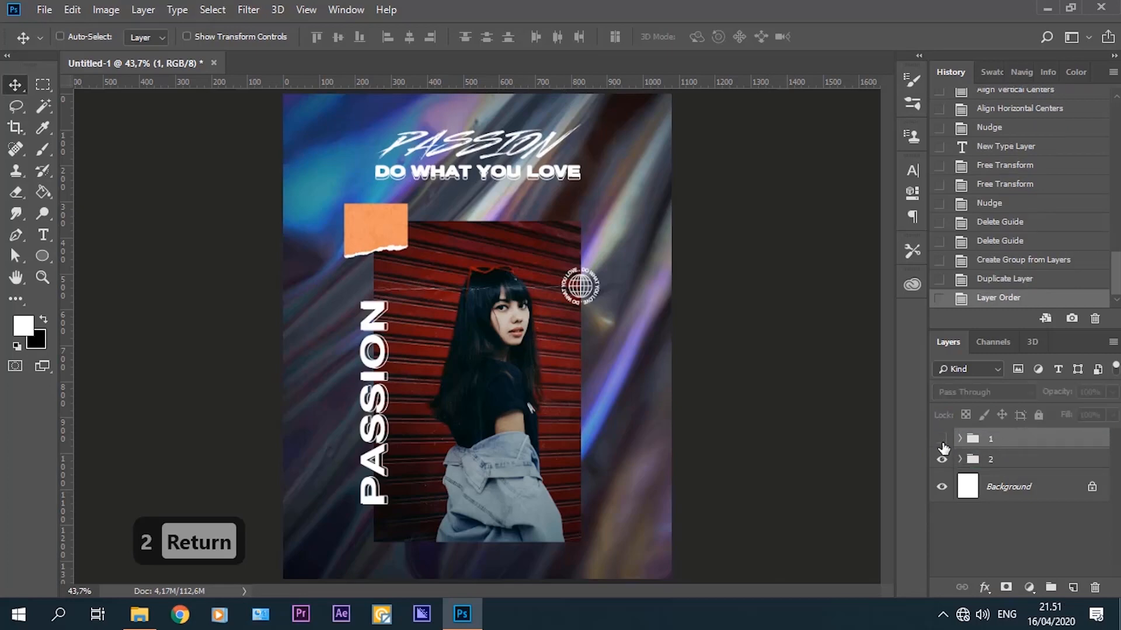
Place the Kertas Lecek image as an embedded object directly above the Hologram Plastic layer in group 2.
{"action": "left_click", "coordinate": [960, 460]}
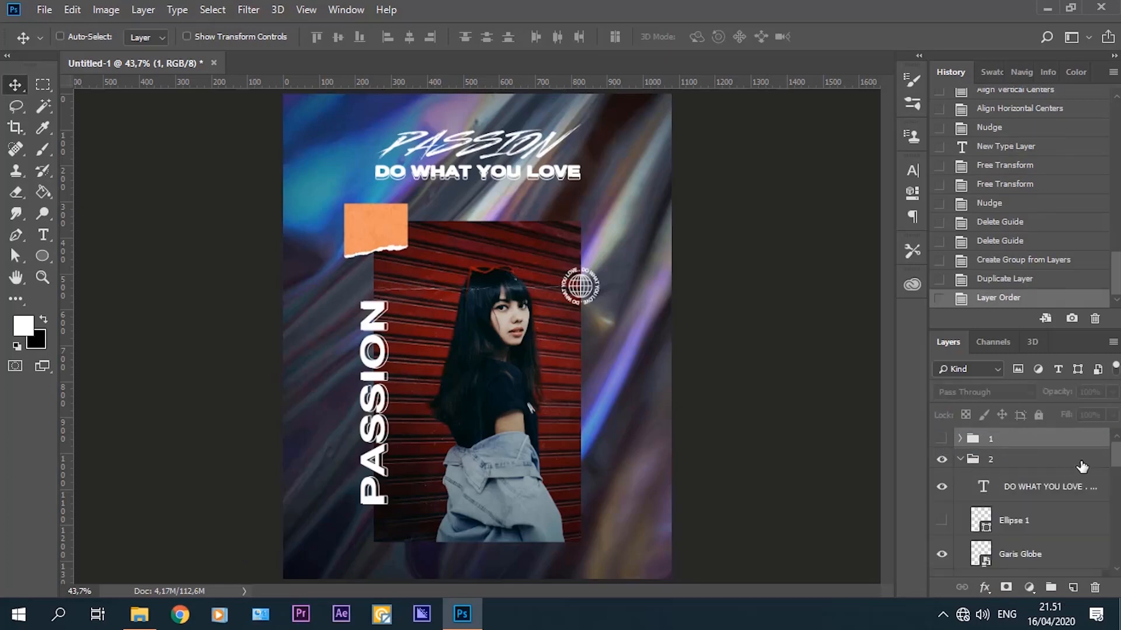
{"action": "left_click_drag", "start_coordinate": [1118, 461], "coordinate": [1119, 551]}
{"action": "left_click", "coordinate": [1052, 554]}
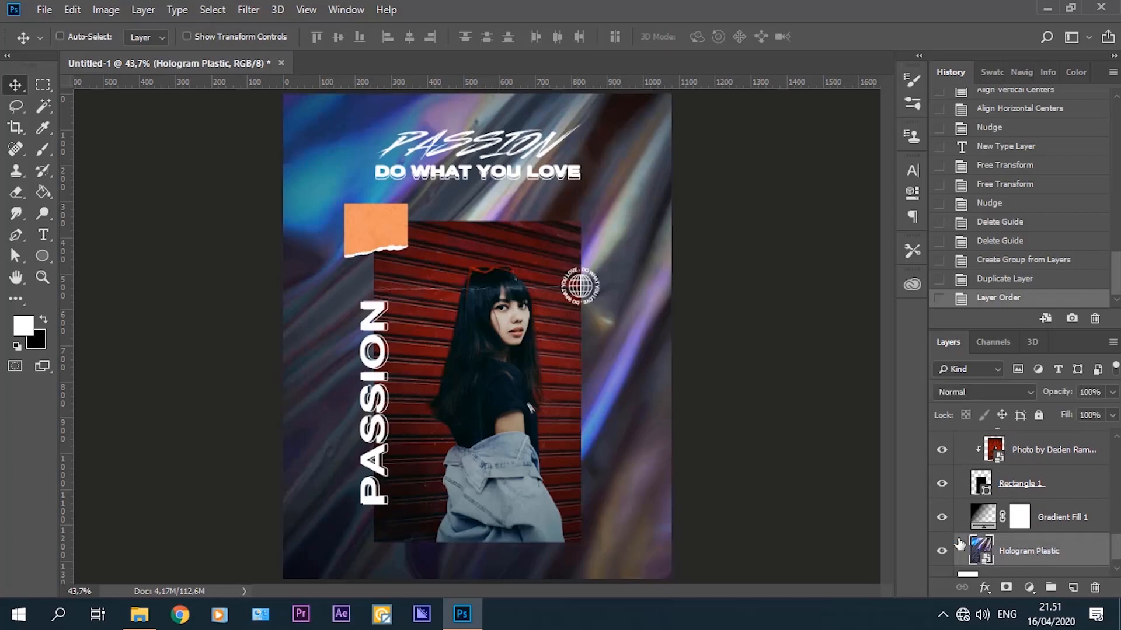
{"action": "left_click", "coordinate": [43, 10]}
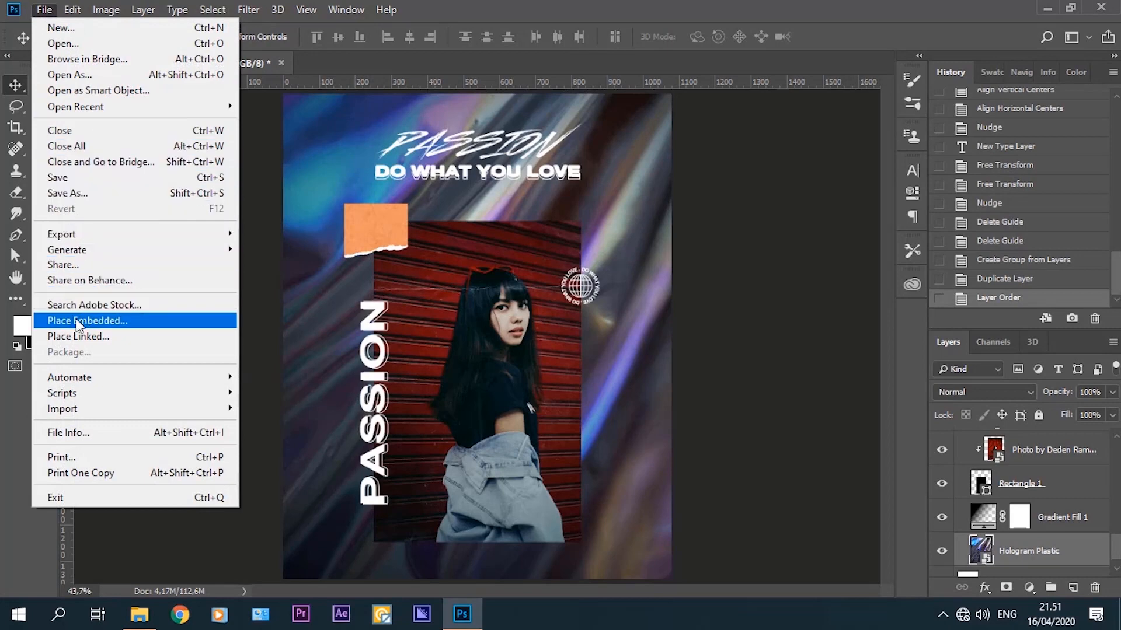
{"action": "left_click", "coordinate": [127, 323]}
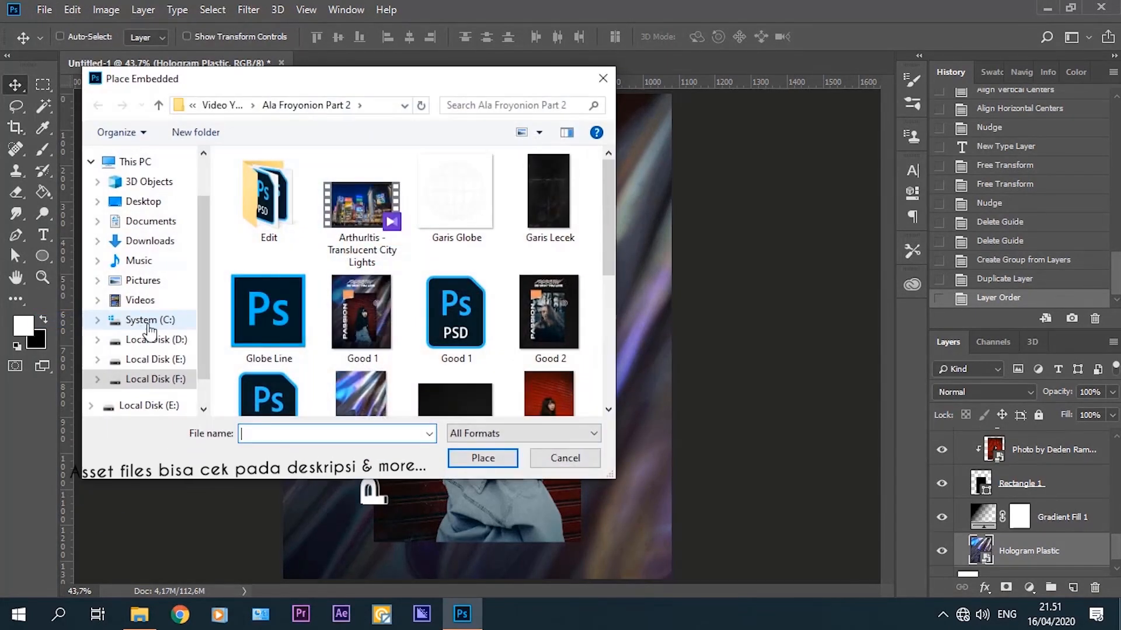
{"action": "left_click_drag", "start_coordinate": [607, 229], "coordinate": [605, 265]}
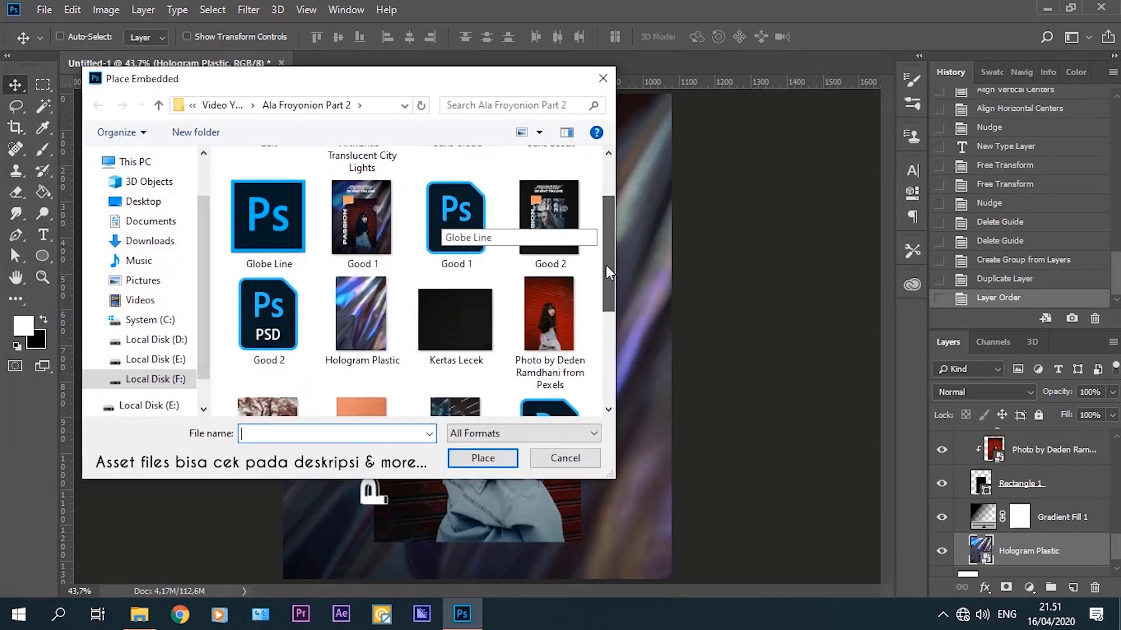
{"action": "left_click", "coordinate": [454, 318]}
{"action": "left_click", "coordinate": [456, 453]}
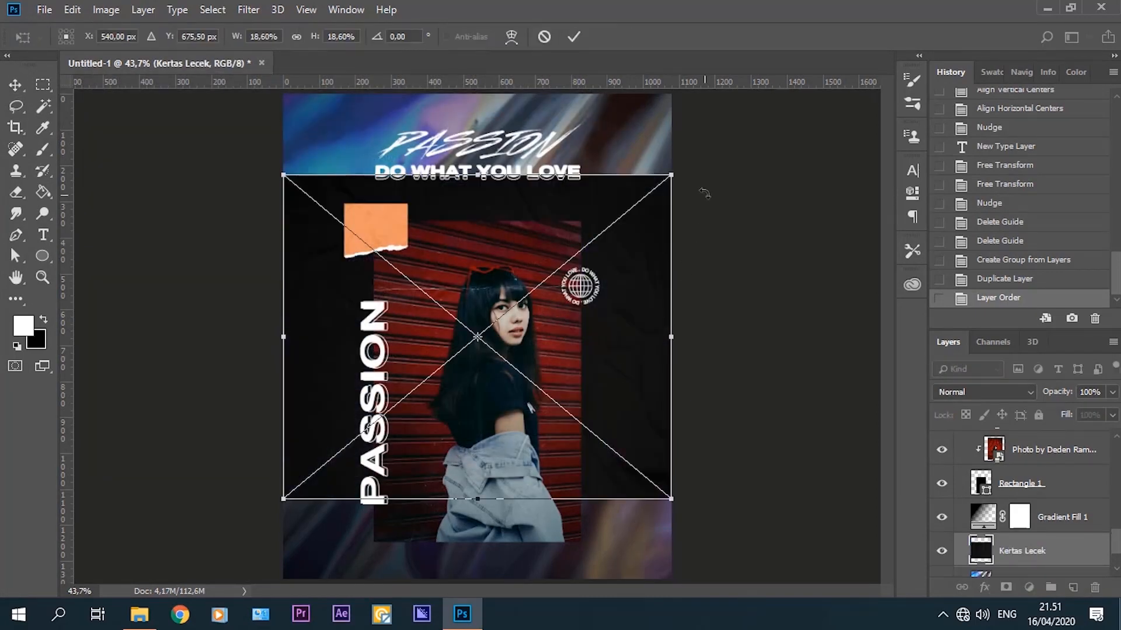
Rotate the Kertas Lecek texture -90° and scale it to about 26.2% so it covers the whole canvas.
{"action": "left_click_drag", "start_coordinate": [681, 174], "coordinate": [370, 142]}
{"action": "left_click_drag", "start_coordinate": [640, 143], "coordinate": [729, 82]}
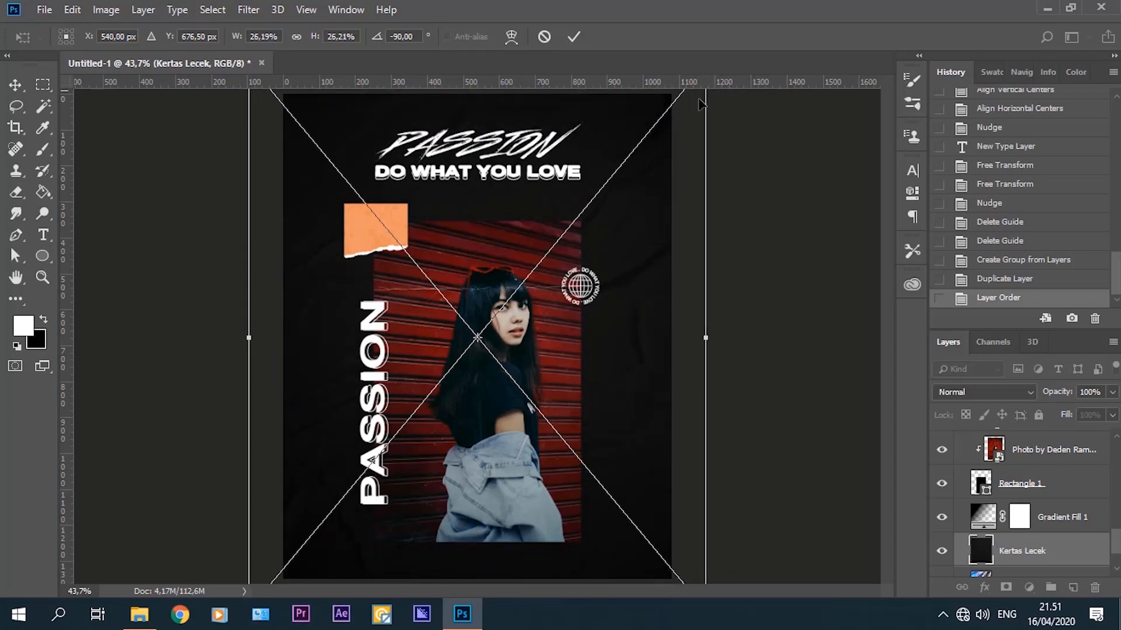
{"action": "left_click", "coordinate": [576, 36]}
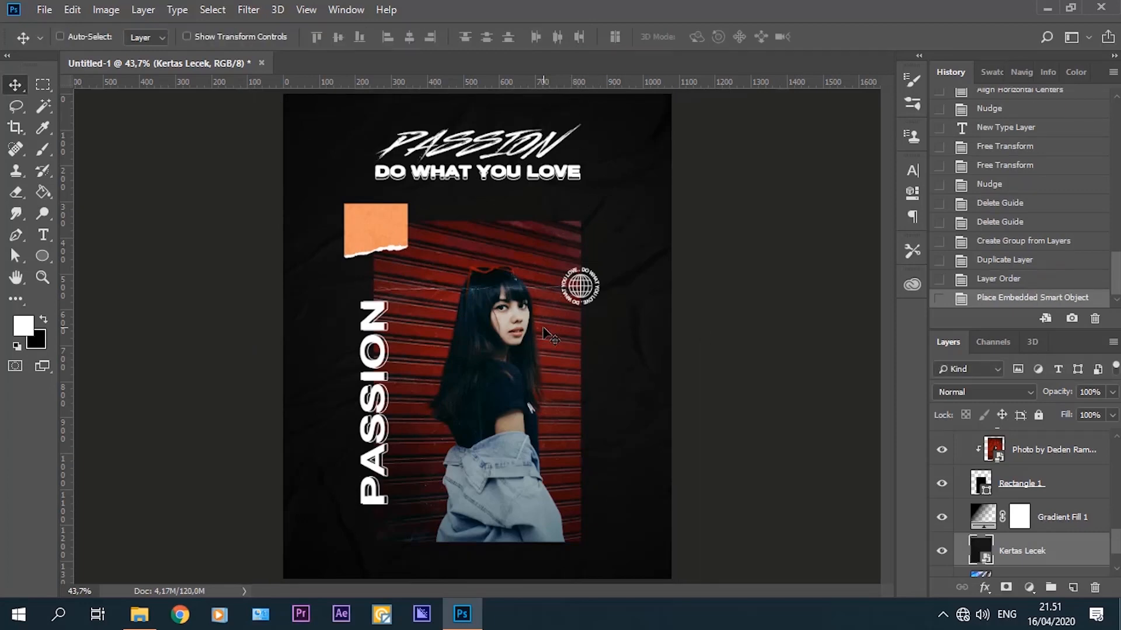
Place the Pexels photo of the long-haired woman in dark woods as an embedded object above the red-shutter photo and clip it to Rectangle 1.
{"action": "left_click", "coordinate": [1043, 455]}
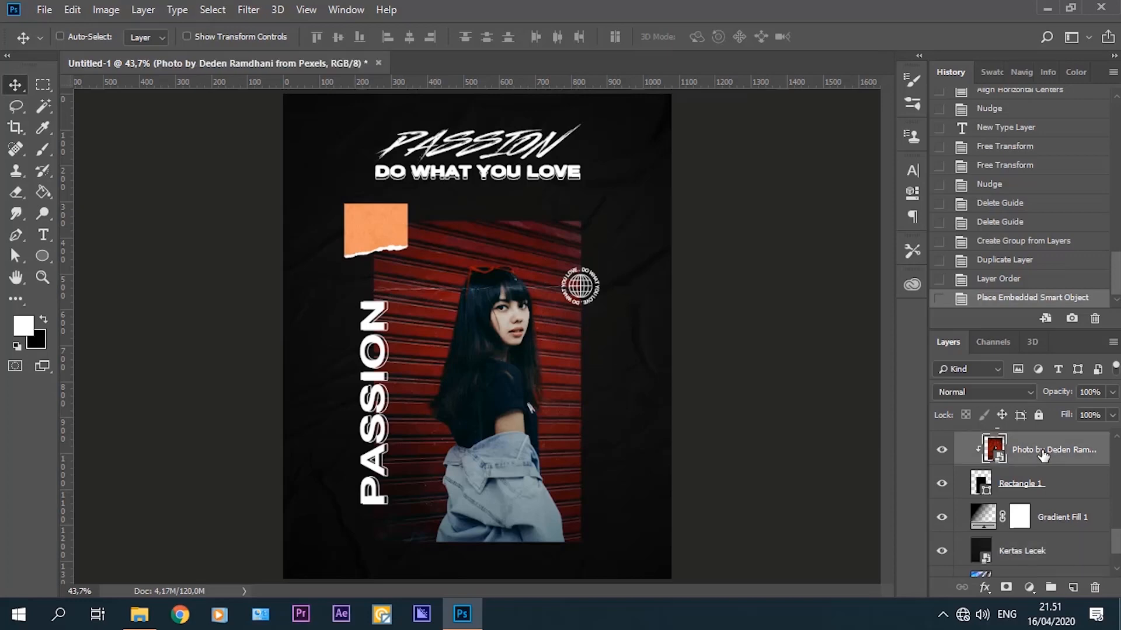
{"action": "left_click_drag", "start_coordinate": [1117, 544], "coordinate": [1117, 538]}
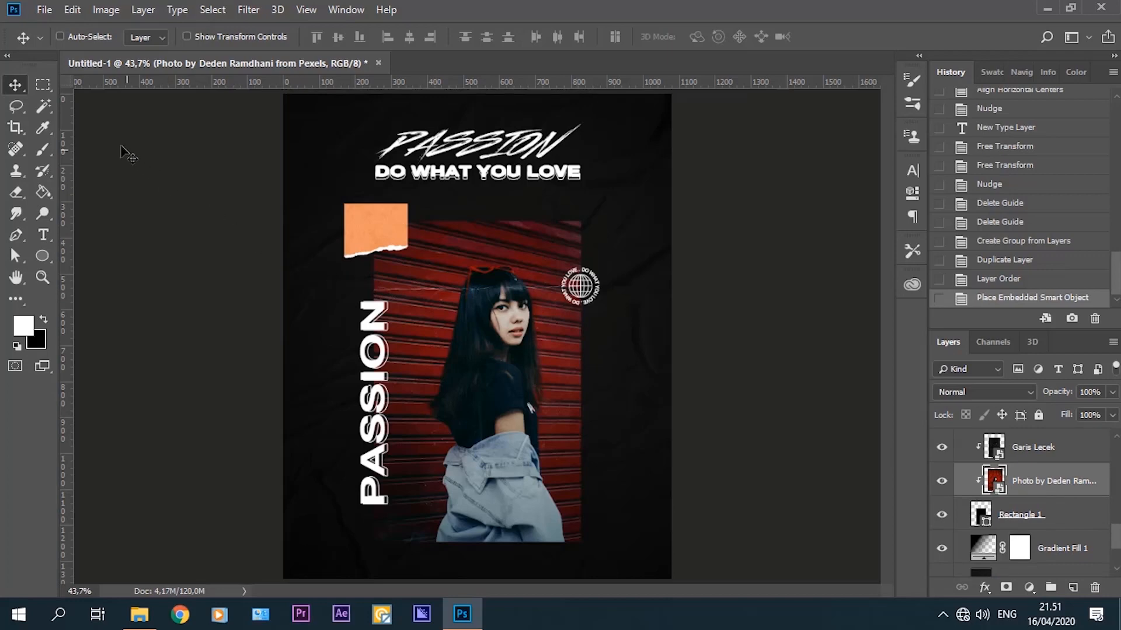
{"action": "left_click", "coordinate": [44, 10]}
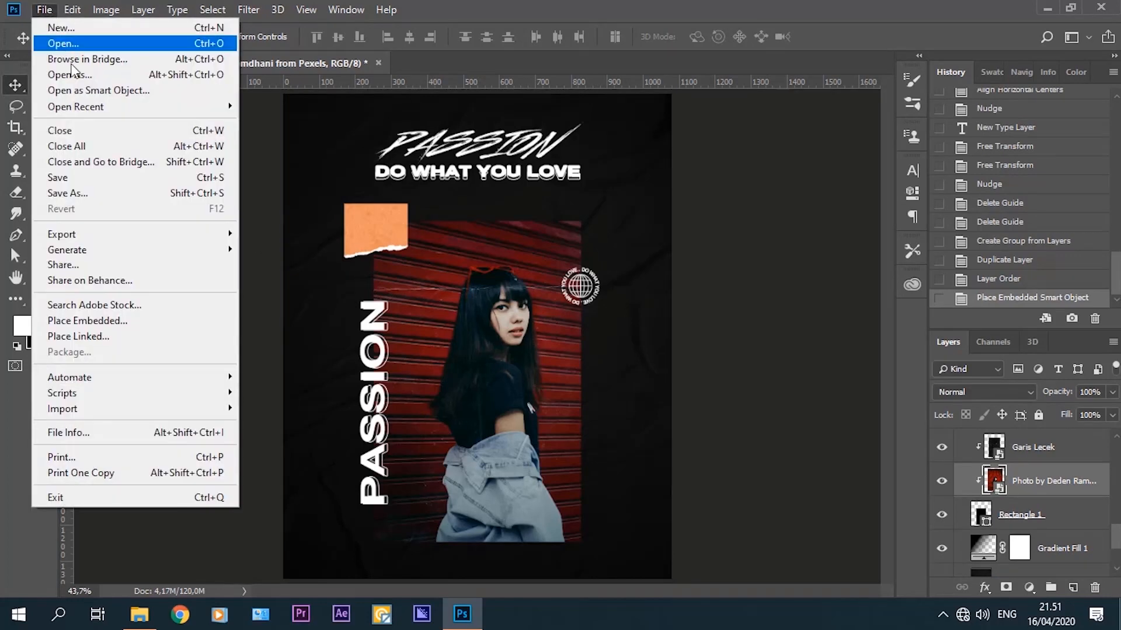
{"action": "left_click", "coordinate": [153, 321]}
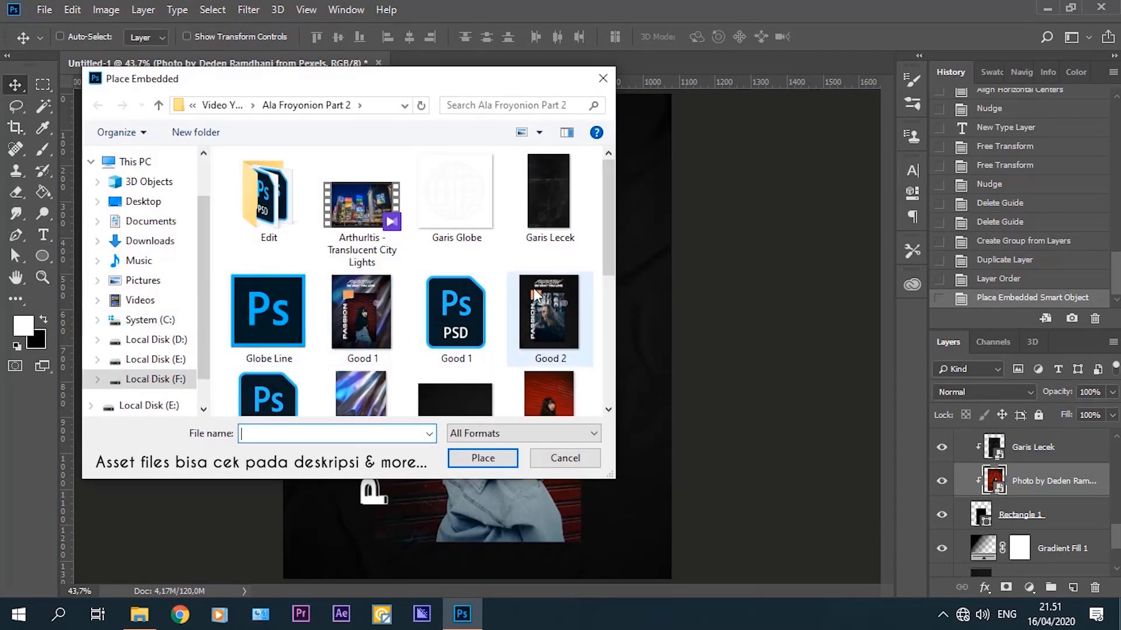
{"action": "left_click_drag", "start_coordinate": [608, 225], "coordinate": [608, 312]}
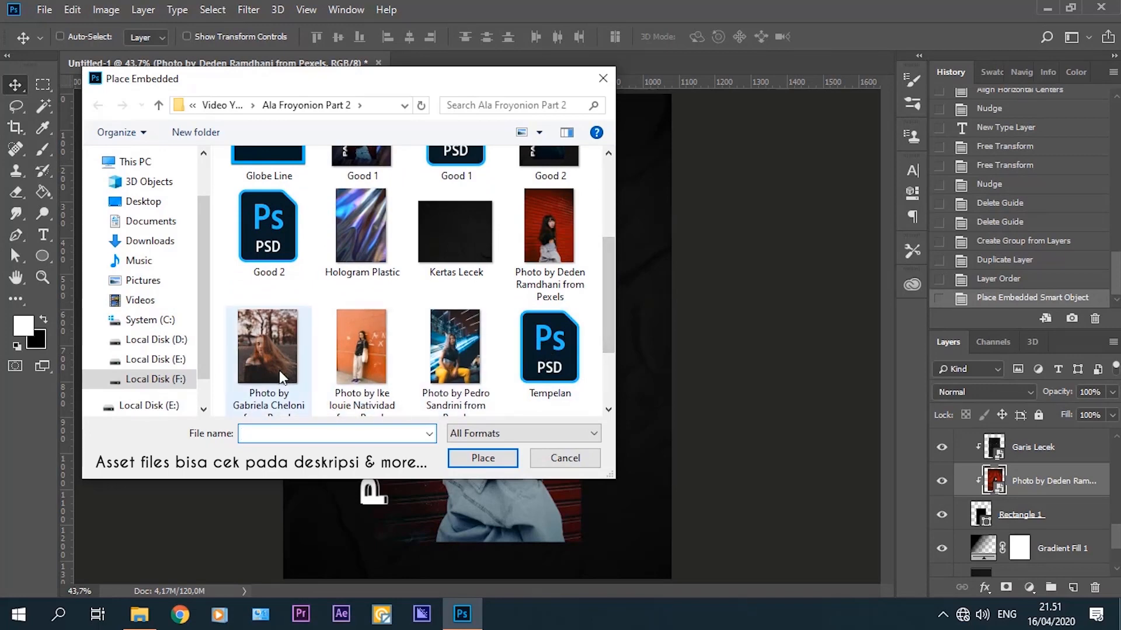
{"action": "left_click", "coordinate": [267, 344]}
{"action": "left_click", "coordinate": [484, 458]}
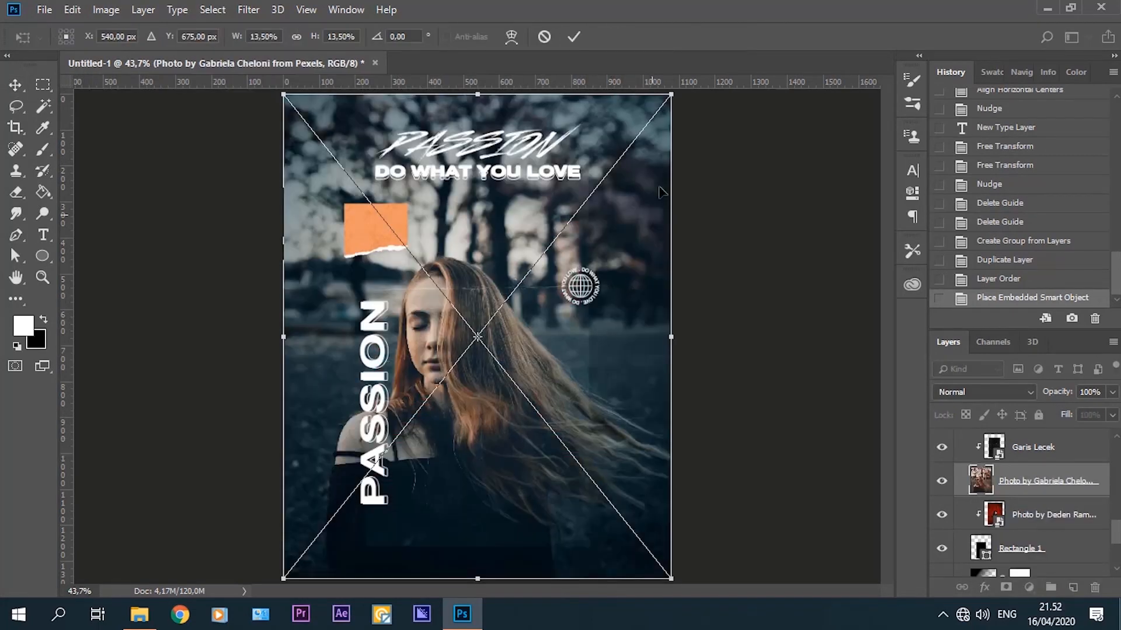
{"action": "left_click", "coordinate": [575, 38]}
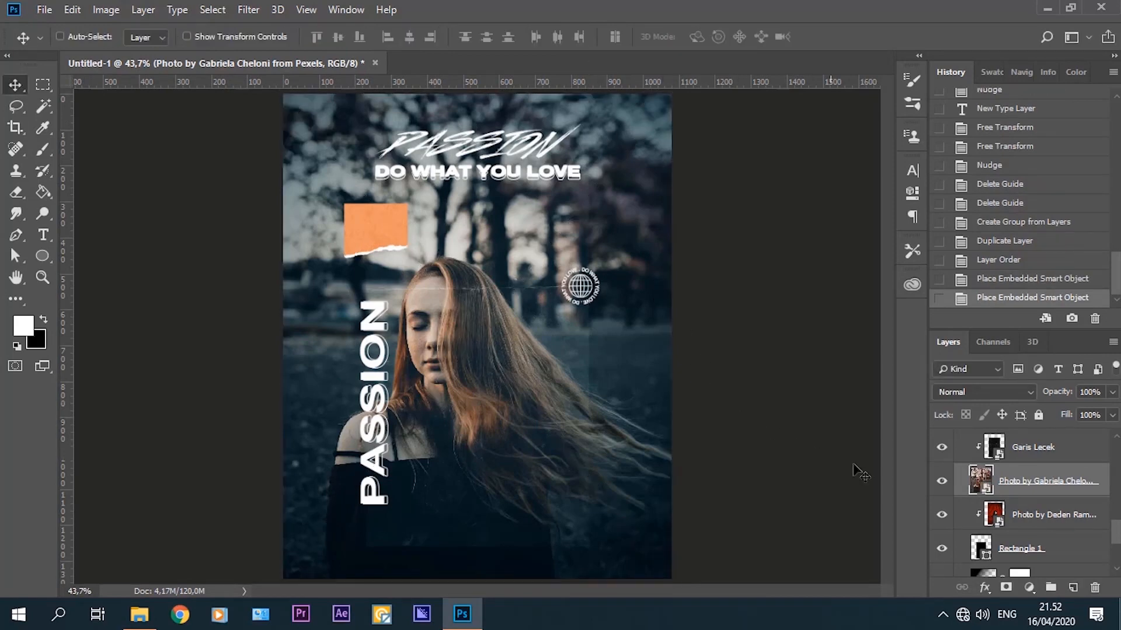
{"action": "right_click", "coordinate": [1036, 488]}
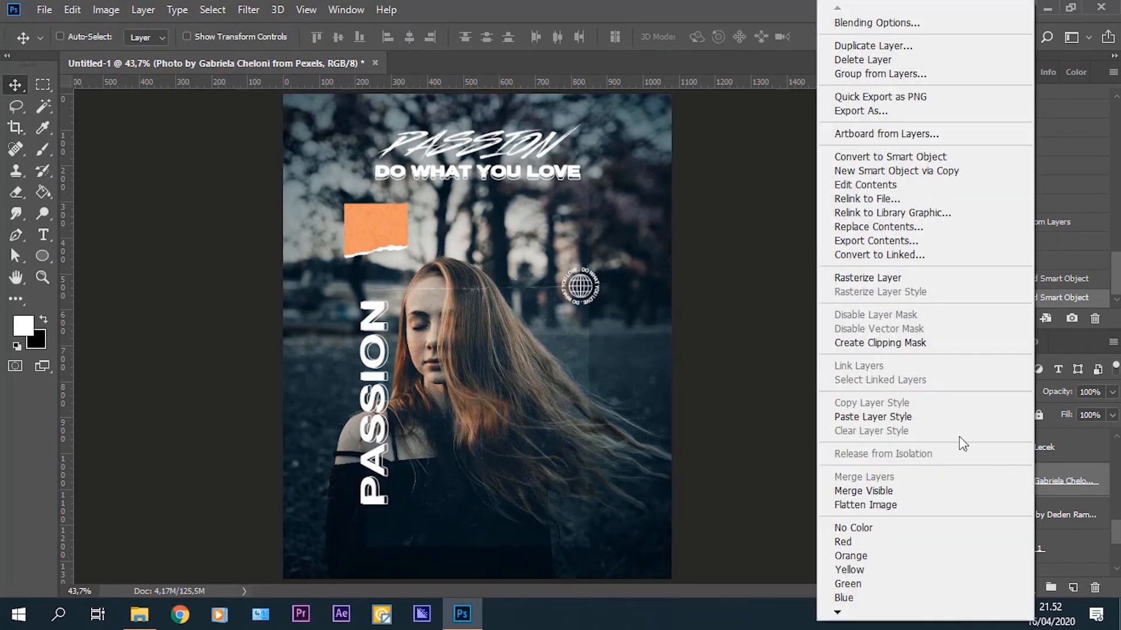
{"action": "left_click", "coordinate": [929, 345]}
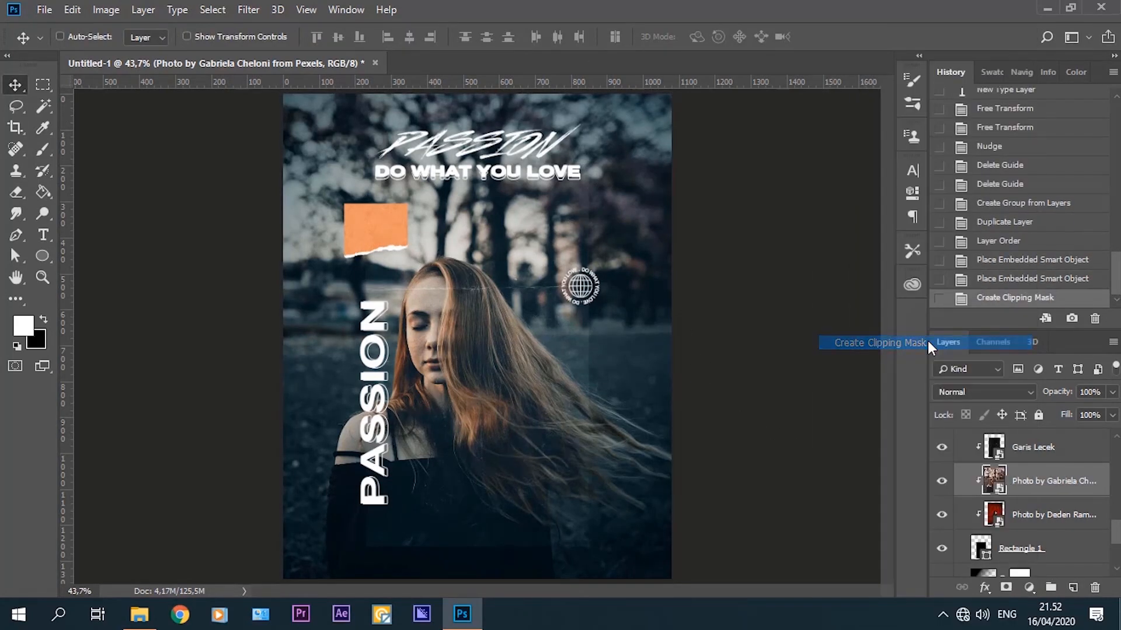
Scale the woods portrait to about 10.6% and position it at about X 627.5, Y 737 px so it fills the rectangle.
{"action": "key", "text": "ctrl+t"}
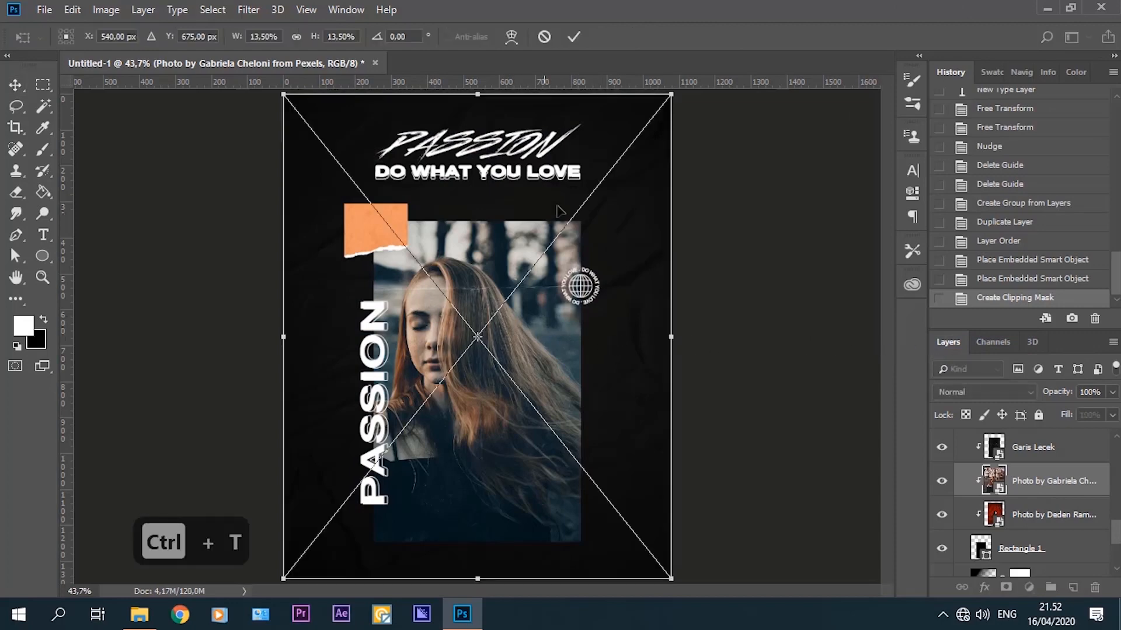
{"action": "left_click_drag", "start_coordinate": [672, 96], "coordinate": [628, 170]}
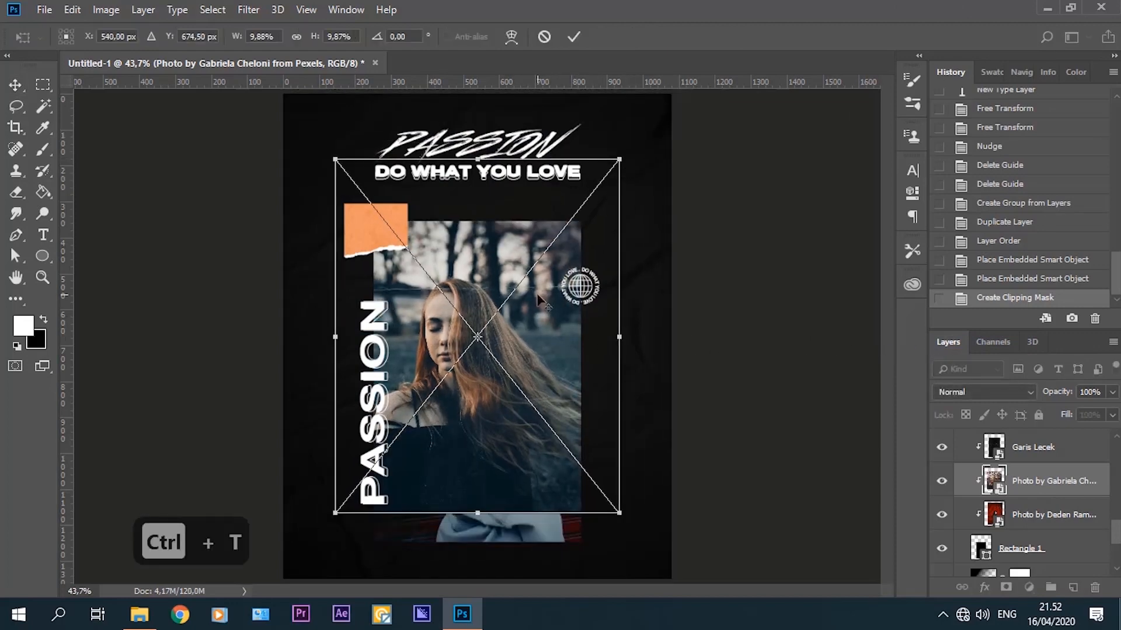
{"action": "left_click_drag", "start_coordinate": [539, 300], "coordinate": [557, 338]}
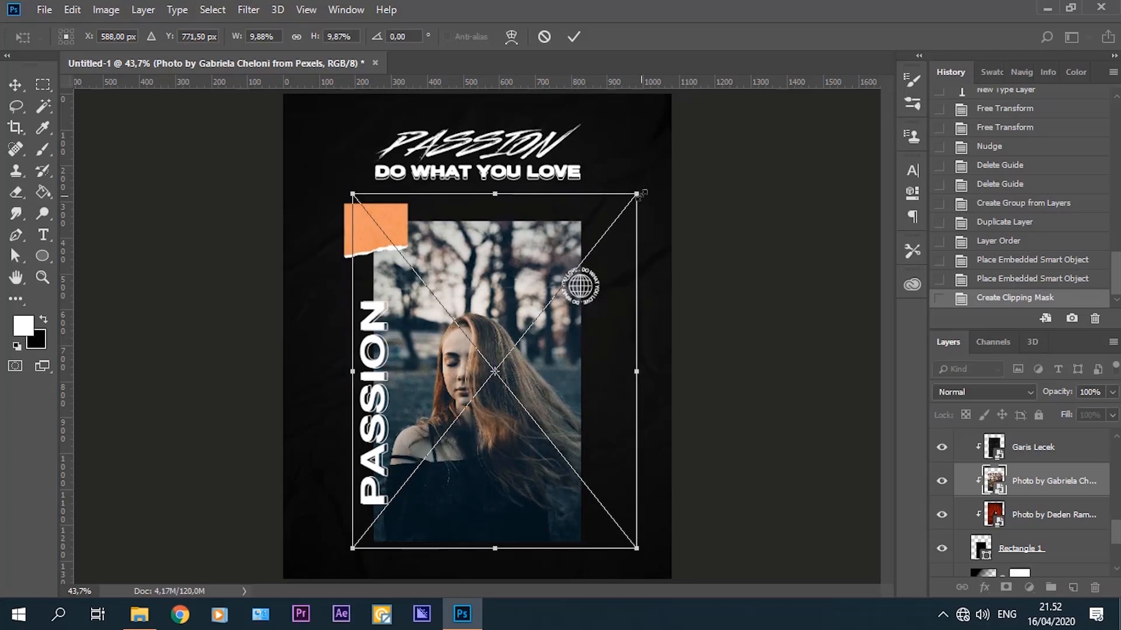
{"action": "left_click_drag", "start_coordinate": [642, 194], "coordinate": [652, 182]}
{"action": "left_click_drag", "start_coordinate": [587, 307], "coordinate": [601, 293]}
{"action": "key", "text": "Left"}
{"action": "key", "text": "Left"}
{"action": "key", "text": "Left"}
{"action": "key", "text": "Left"}
{"action": "key", "text": "Left"}
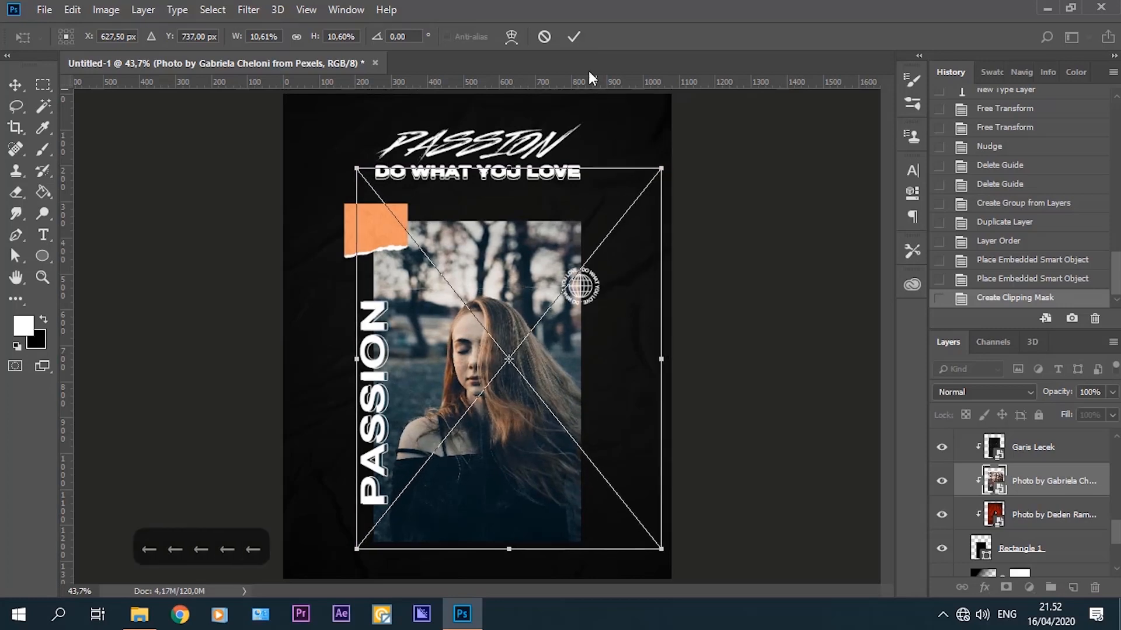
{"action": "left_click", "coordinate": [574, 37]}
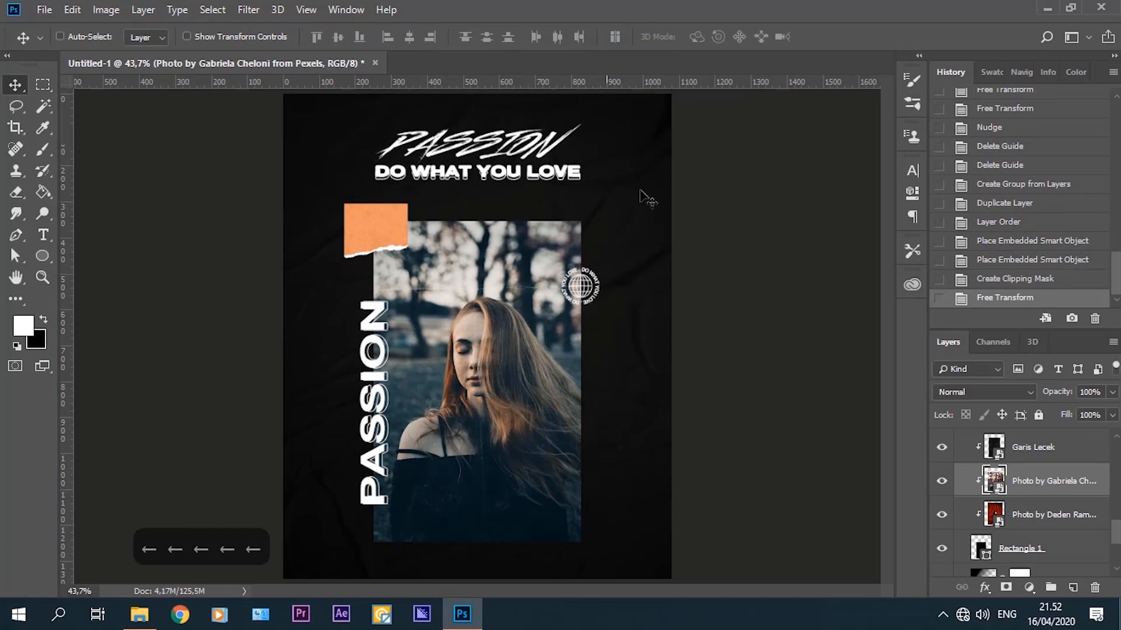
Set the opacity of the clipped Garis Lecek layer to 63% and hide the Gradient Fill 1 layer in group 2.
{"action": "left_click", "coordinate": [1030, 448]}
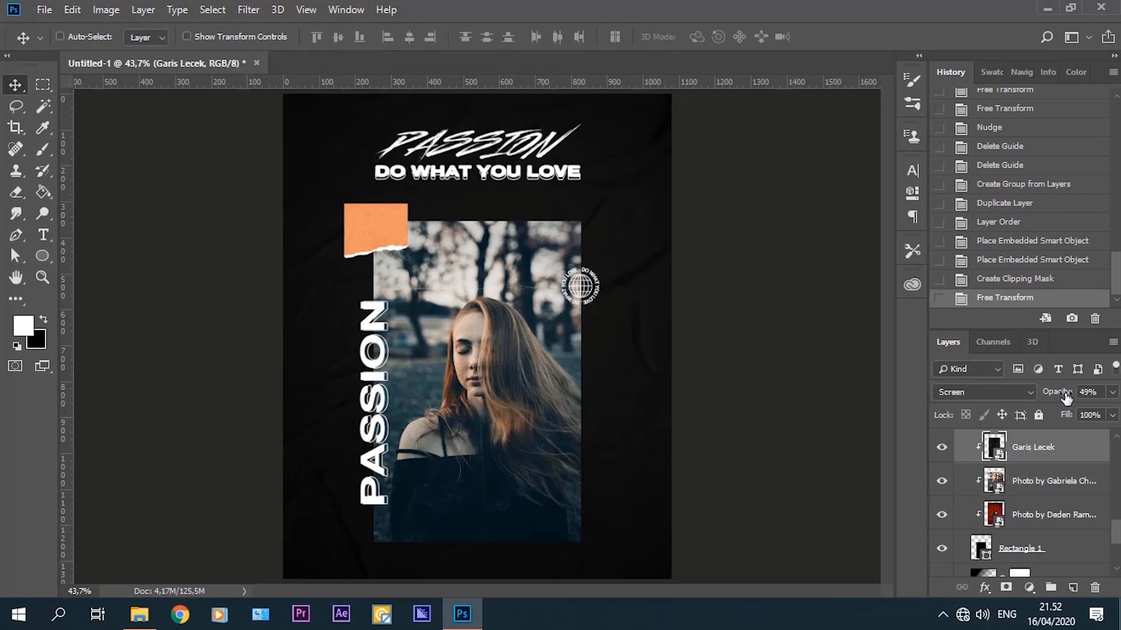
{"action": "left_click_drag", "start_coordinate": [1065, 398], "coordinate": [1071, 398]}
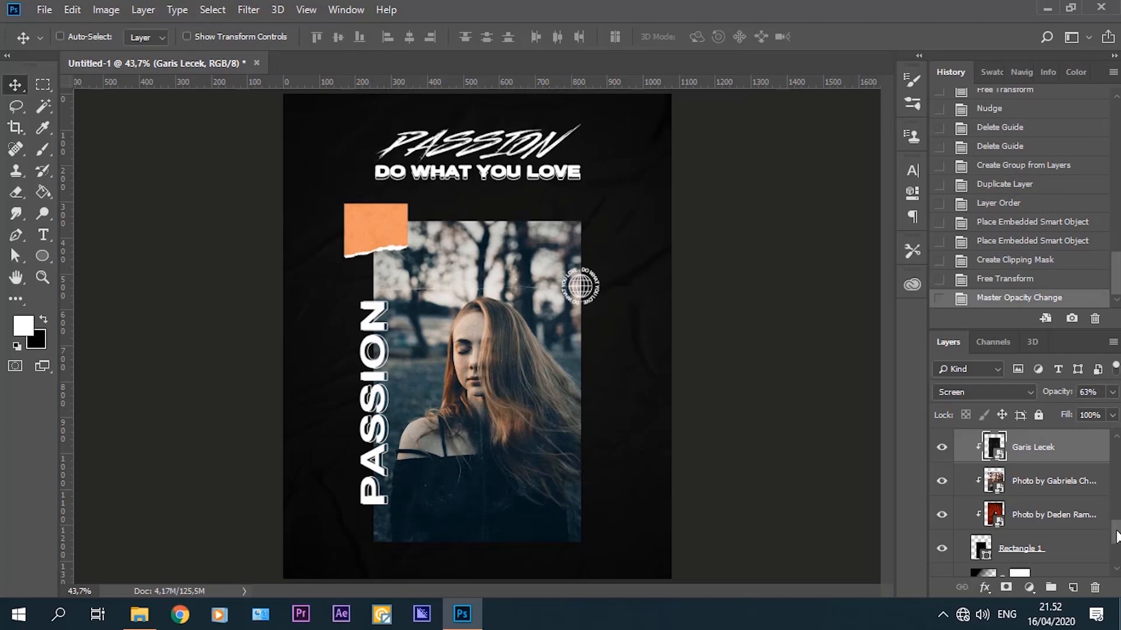
{"action": "scroll", "coordinate": [1116, 536], "scroll_direction": "down", "scroll_amount": 2}
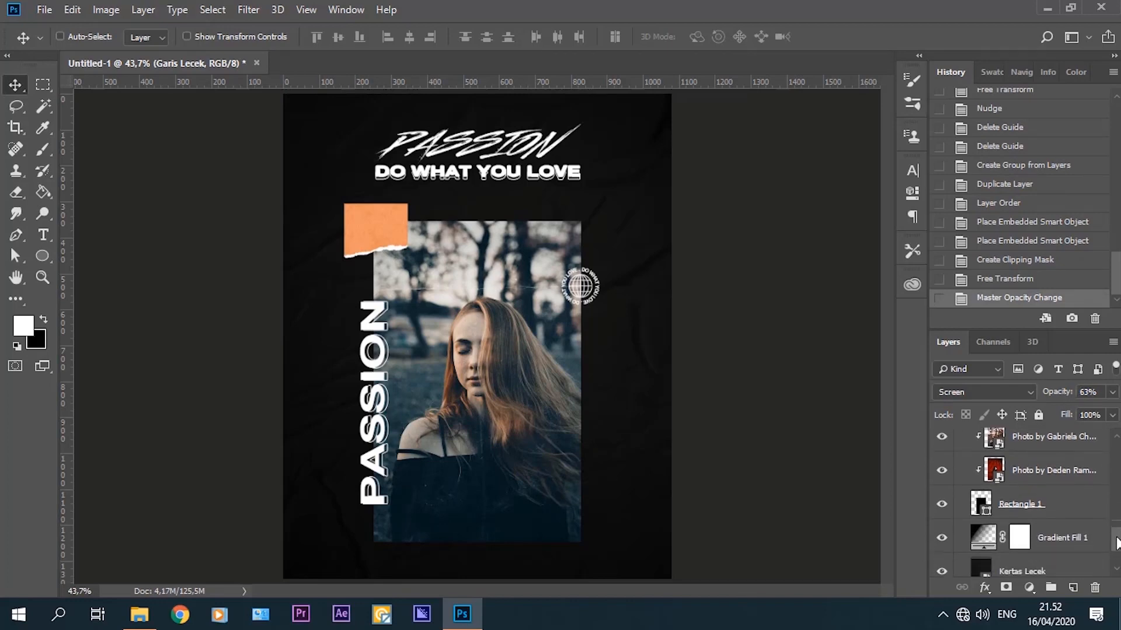
{"action": "left_click", "coordinate": [943, 529]}
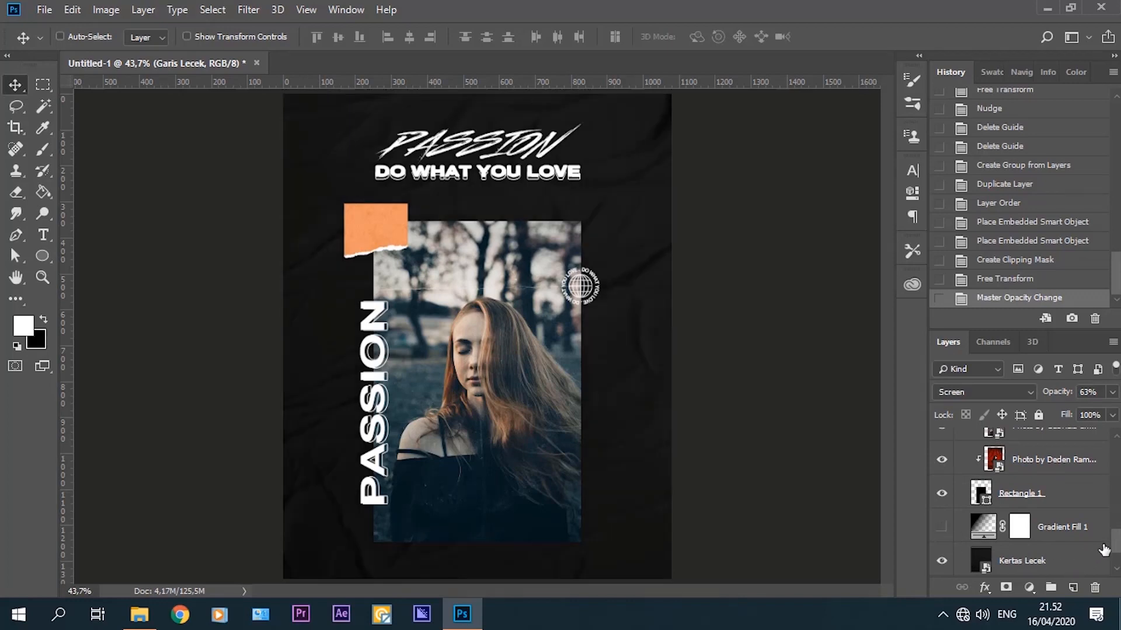
Collapse group 2 and briefly show group 1, hiding it again, to compare the two poster designs.
{"action": "left_click_drag", "start_coordinate": [1114, 540], "coordinate": [1118, 454]}
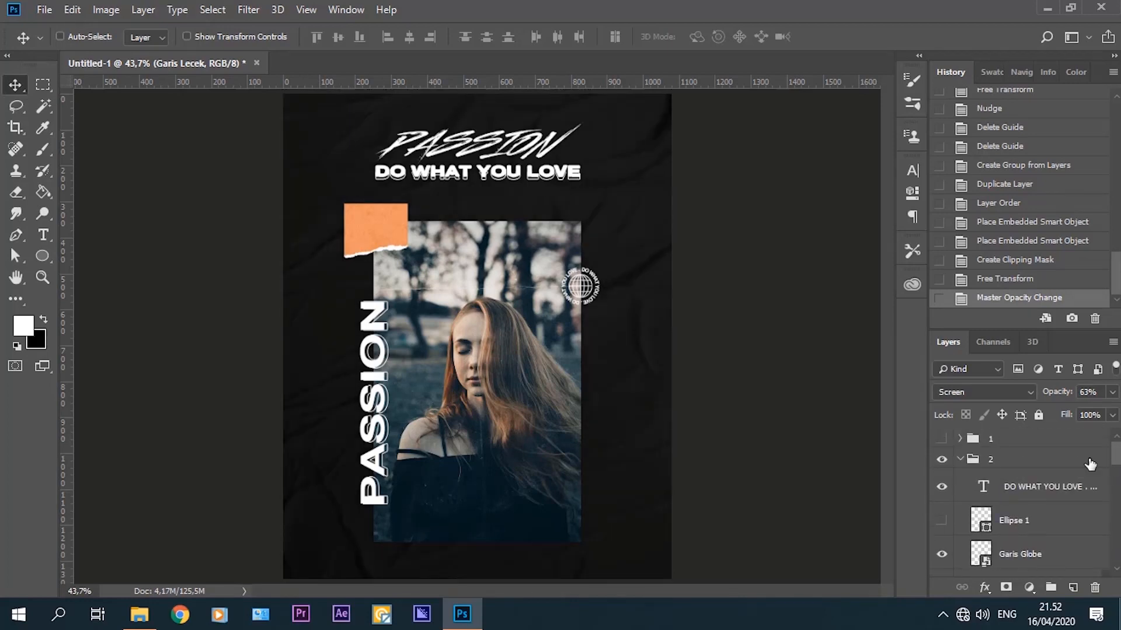
{"action": "left_click", "coordinate": [969, 460]}
{"action": "left_click", "coordinate": [960, 460]}
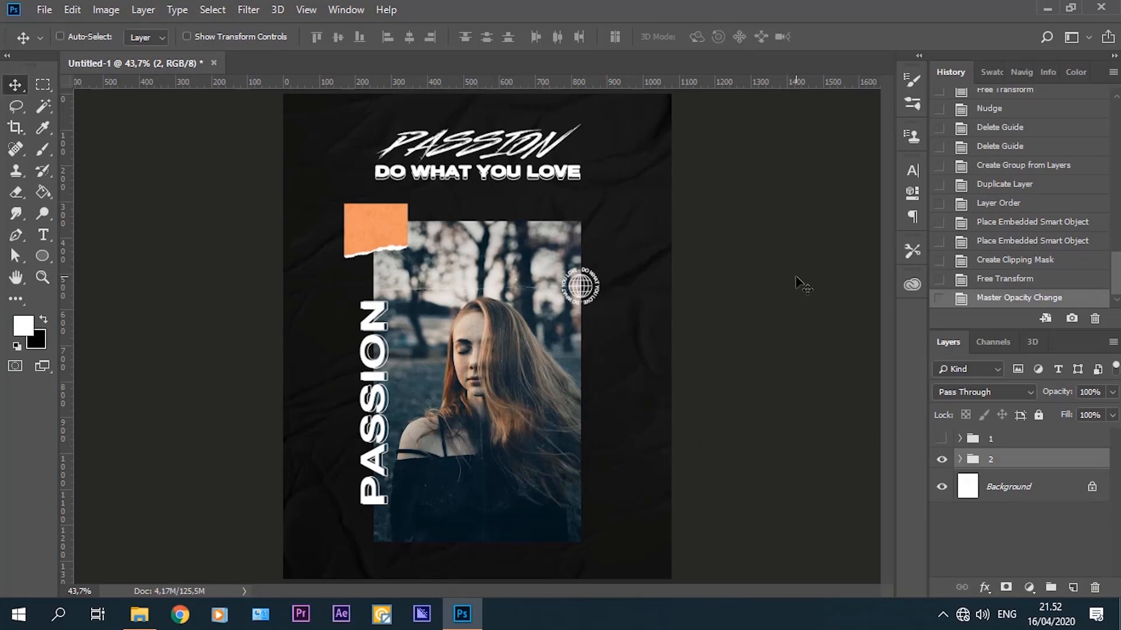
{"action": "left_click", "coordinate": [942, 439]}
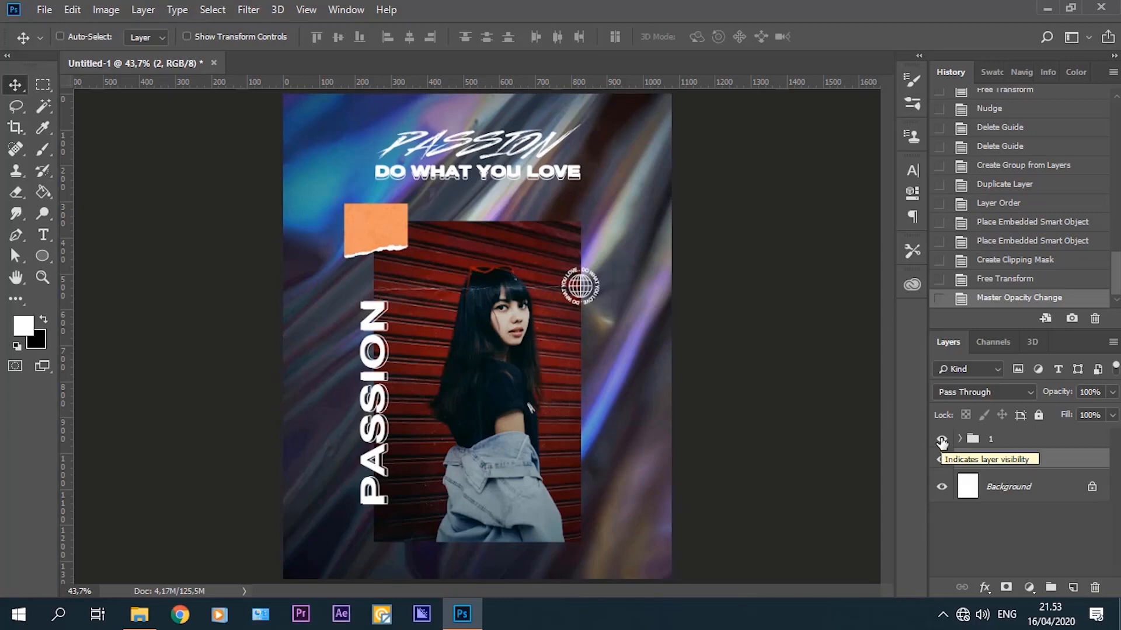
{"action": "left_click", "coordinate": [941, 440]}
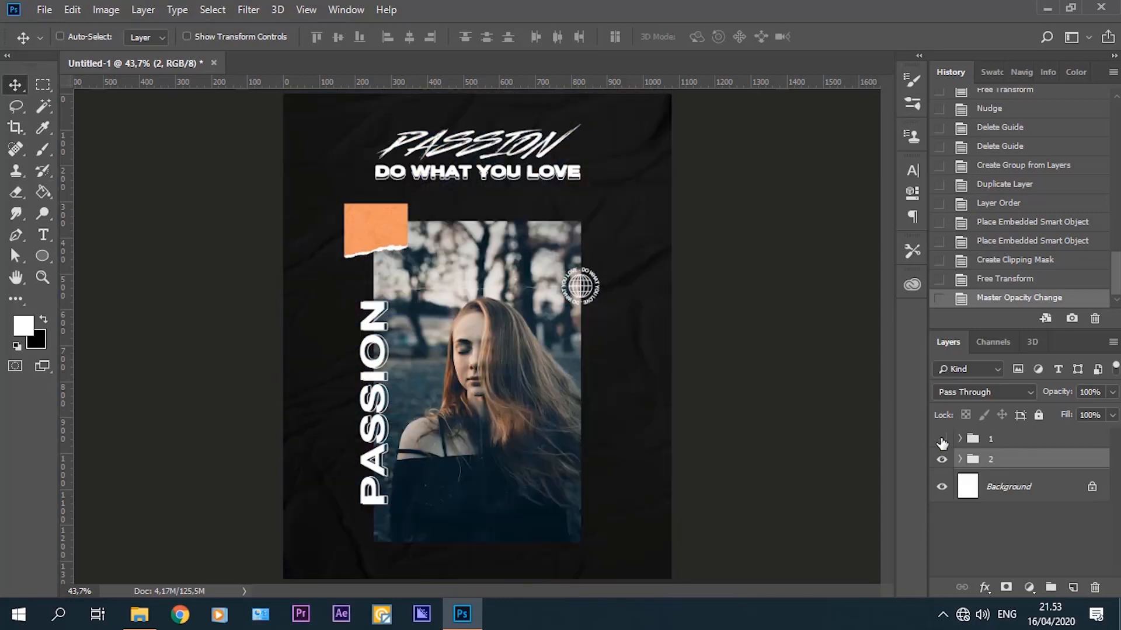